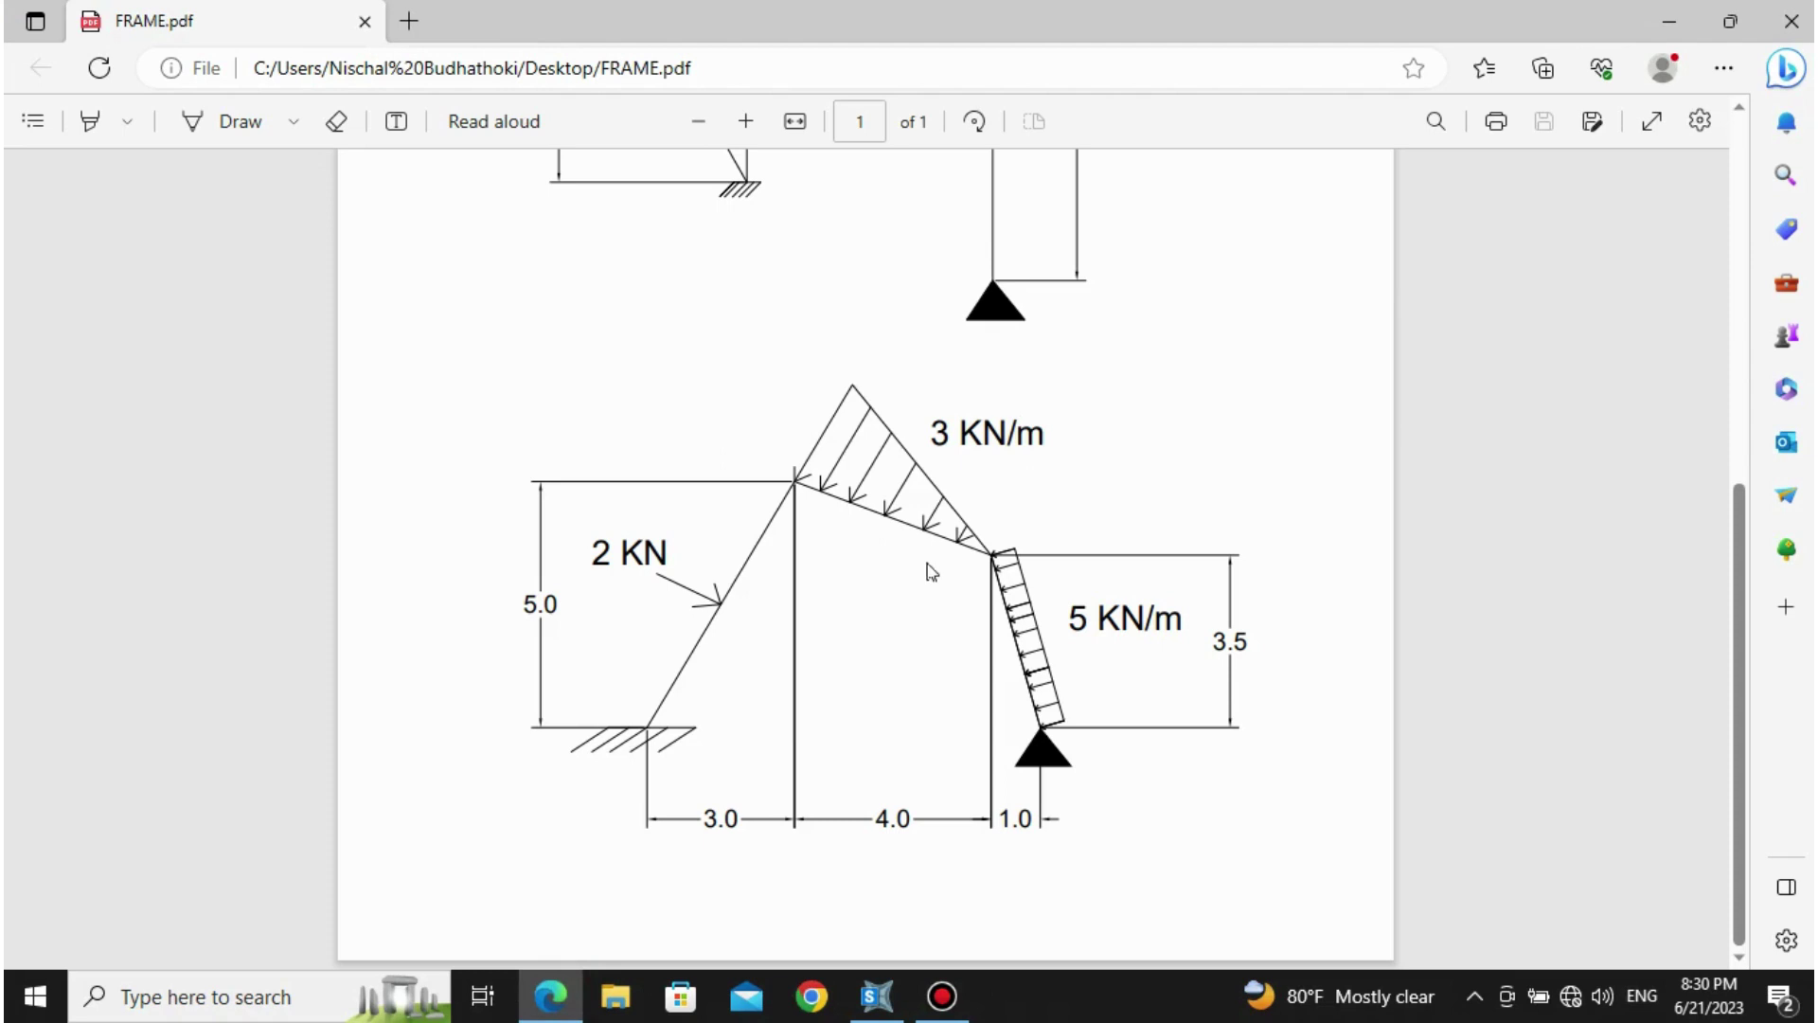
Step: Review the dimensions, supports and loads of both frames in FRAME.pdf and switch to SAP2000
{"action": "scroll", "coordinate": [932, 571], "scroll_direction": "up", "scroll_amount": 5}
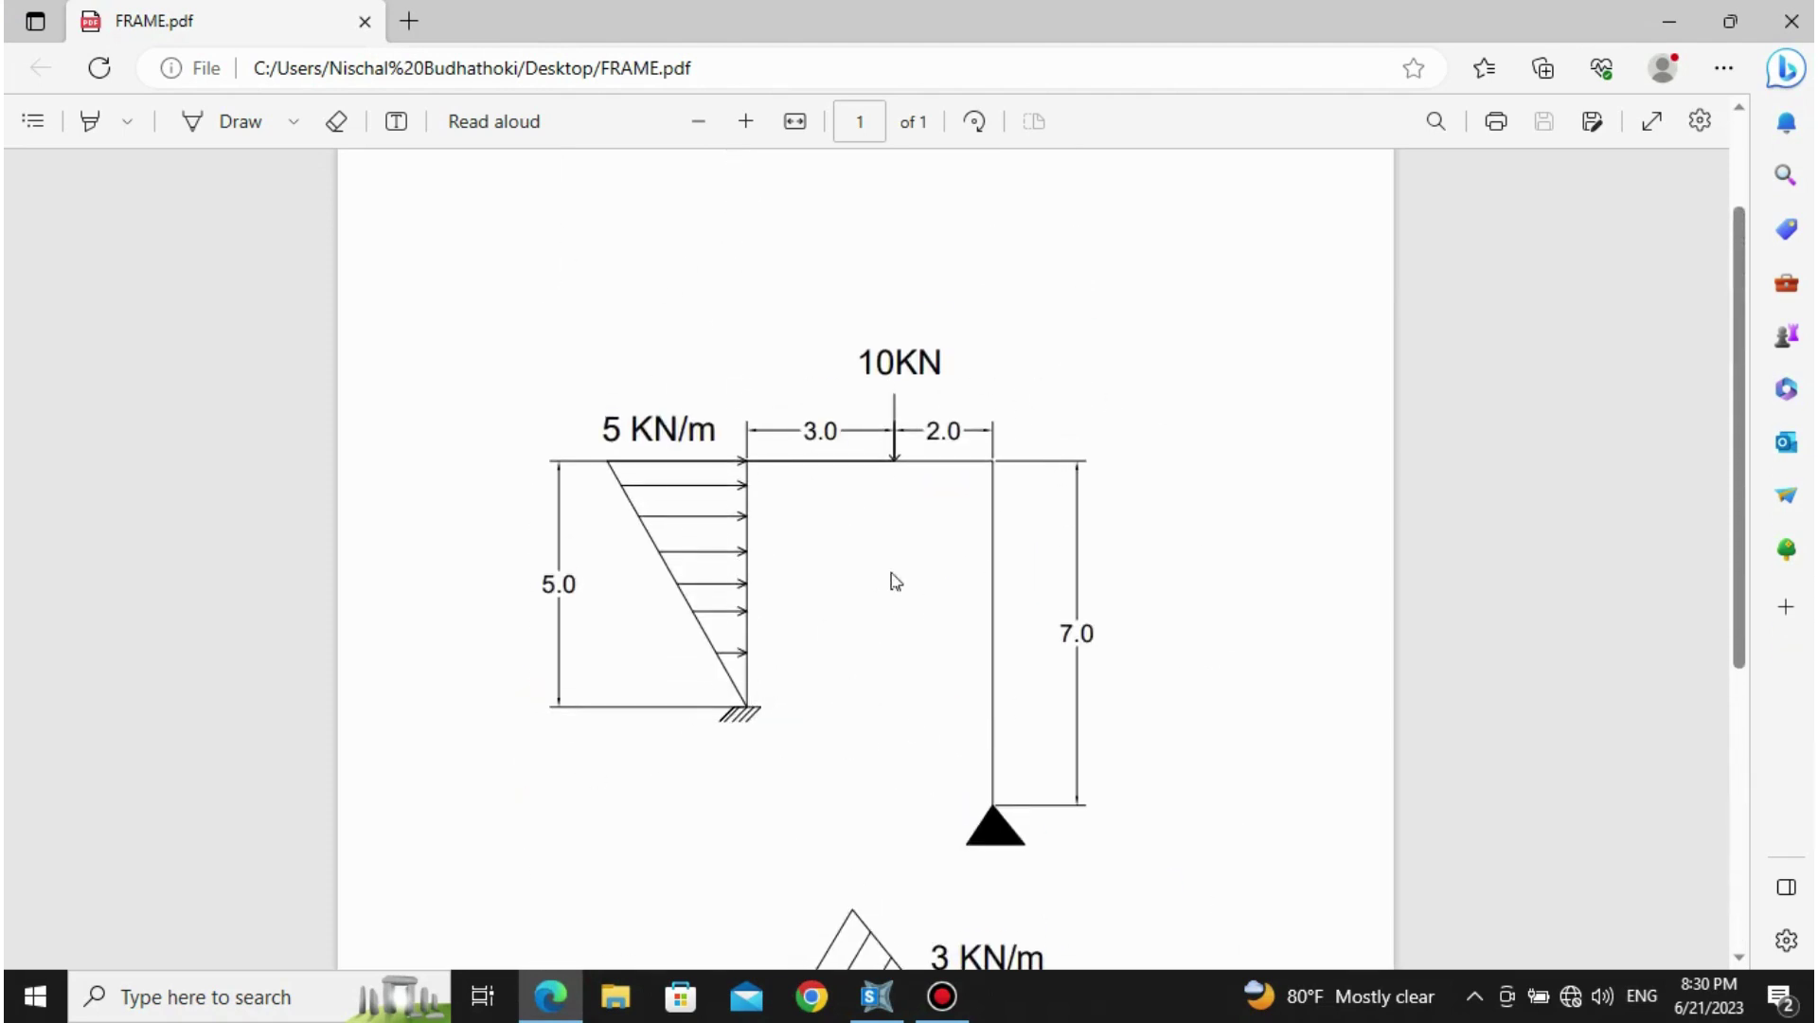
{"action": "scroll", "coordinate": [891, 540], "scroll_direction": "down", "scroll_amount": 5}
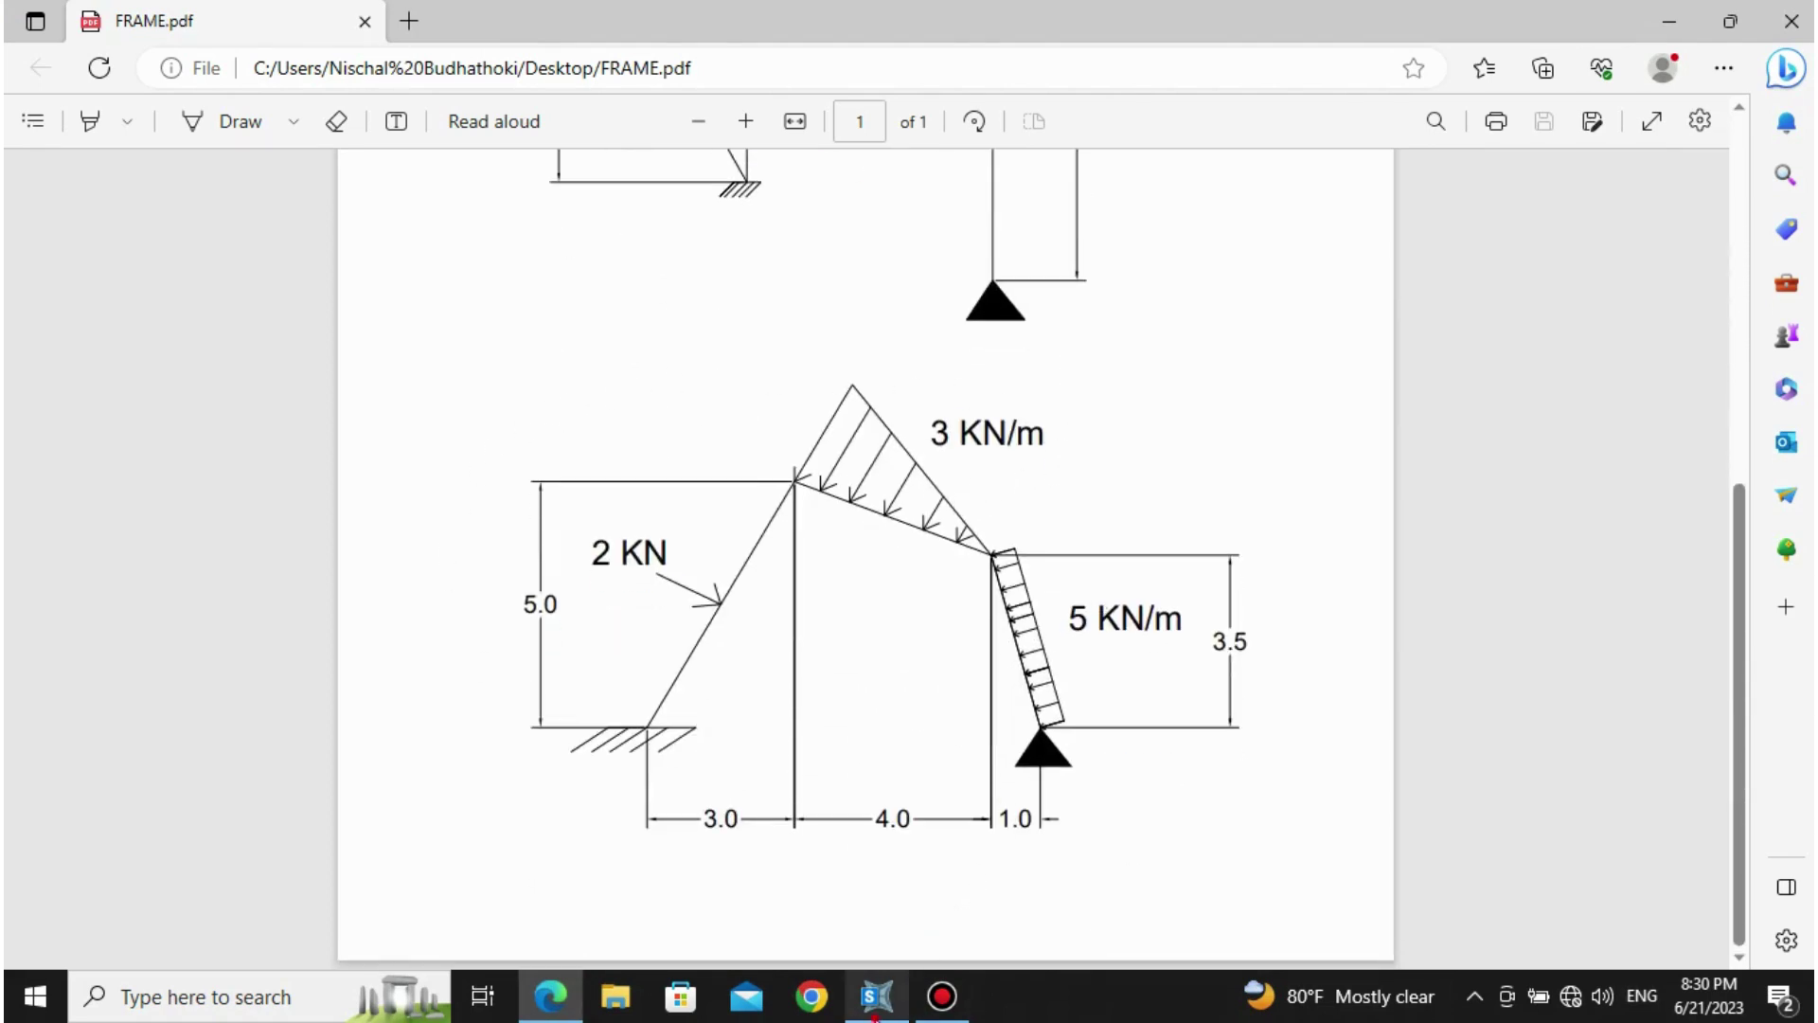
{"action": "left_click", "coordinate": [876, 1002]}
{"action": "left_click", "coordinate": [876, 1004]}
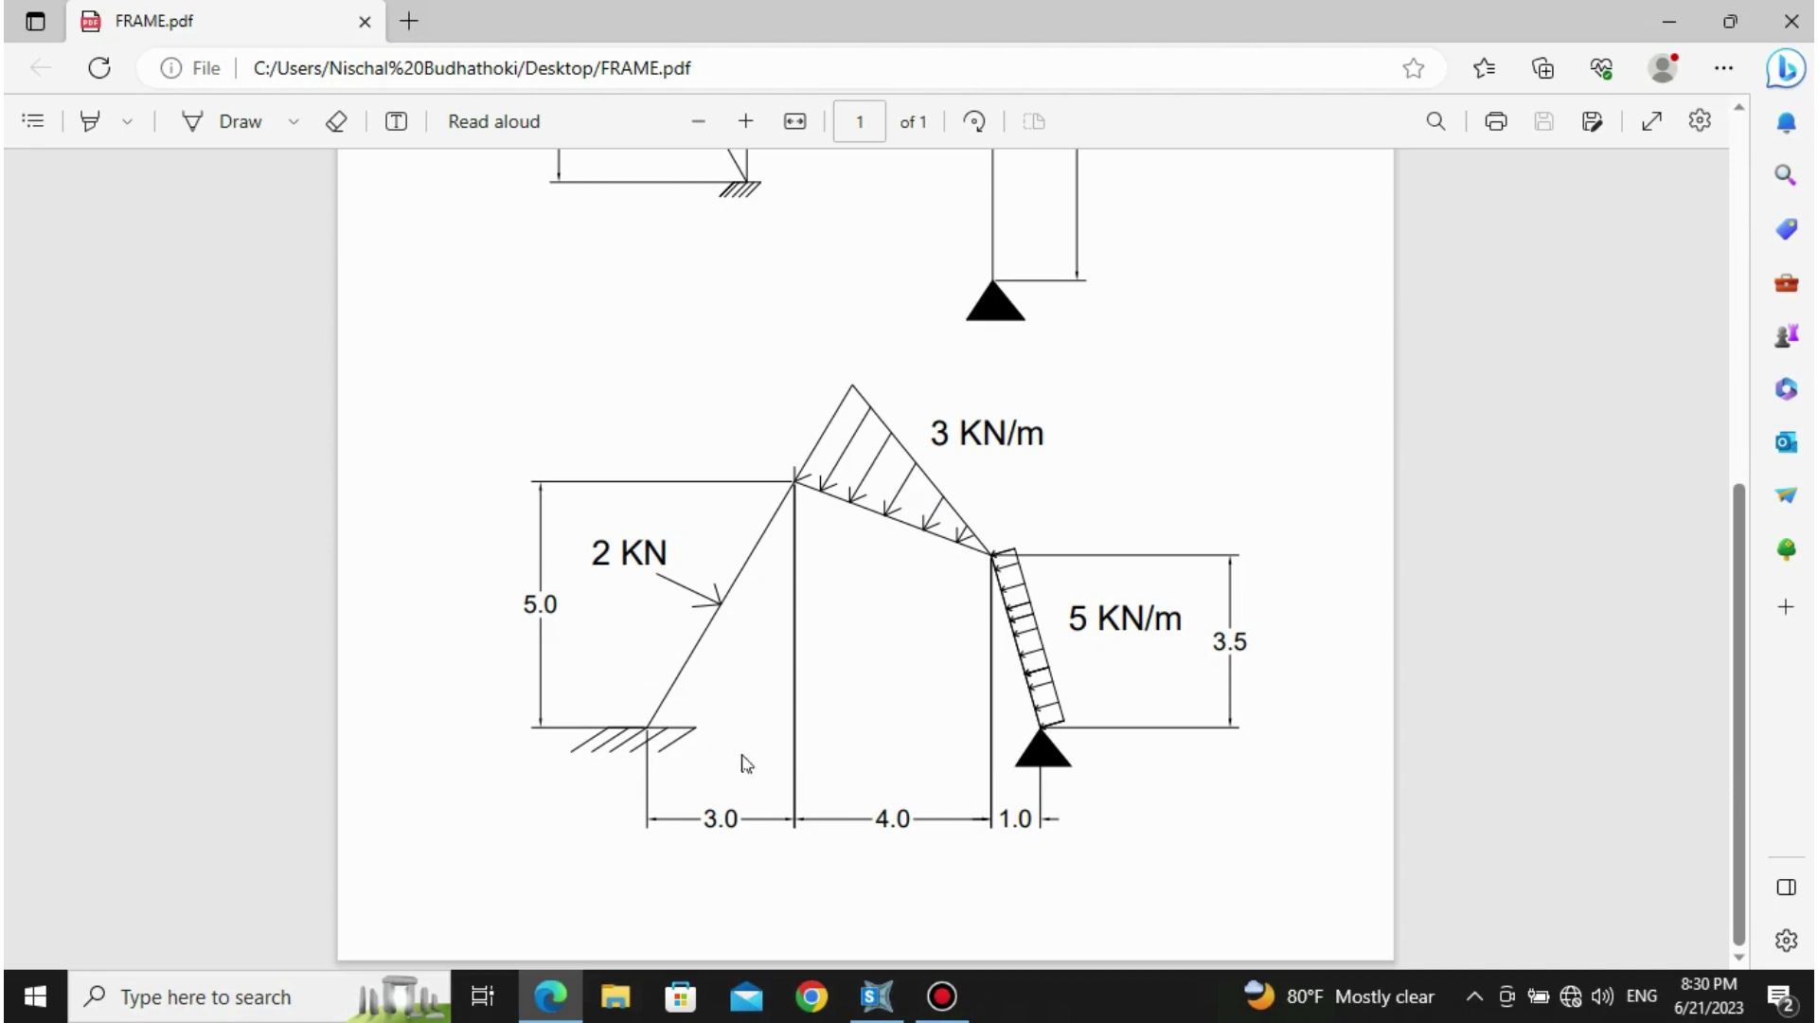
{"action": "left_click", "coordinate": [877, 996]}
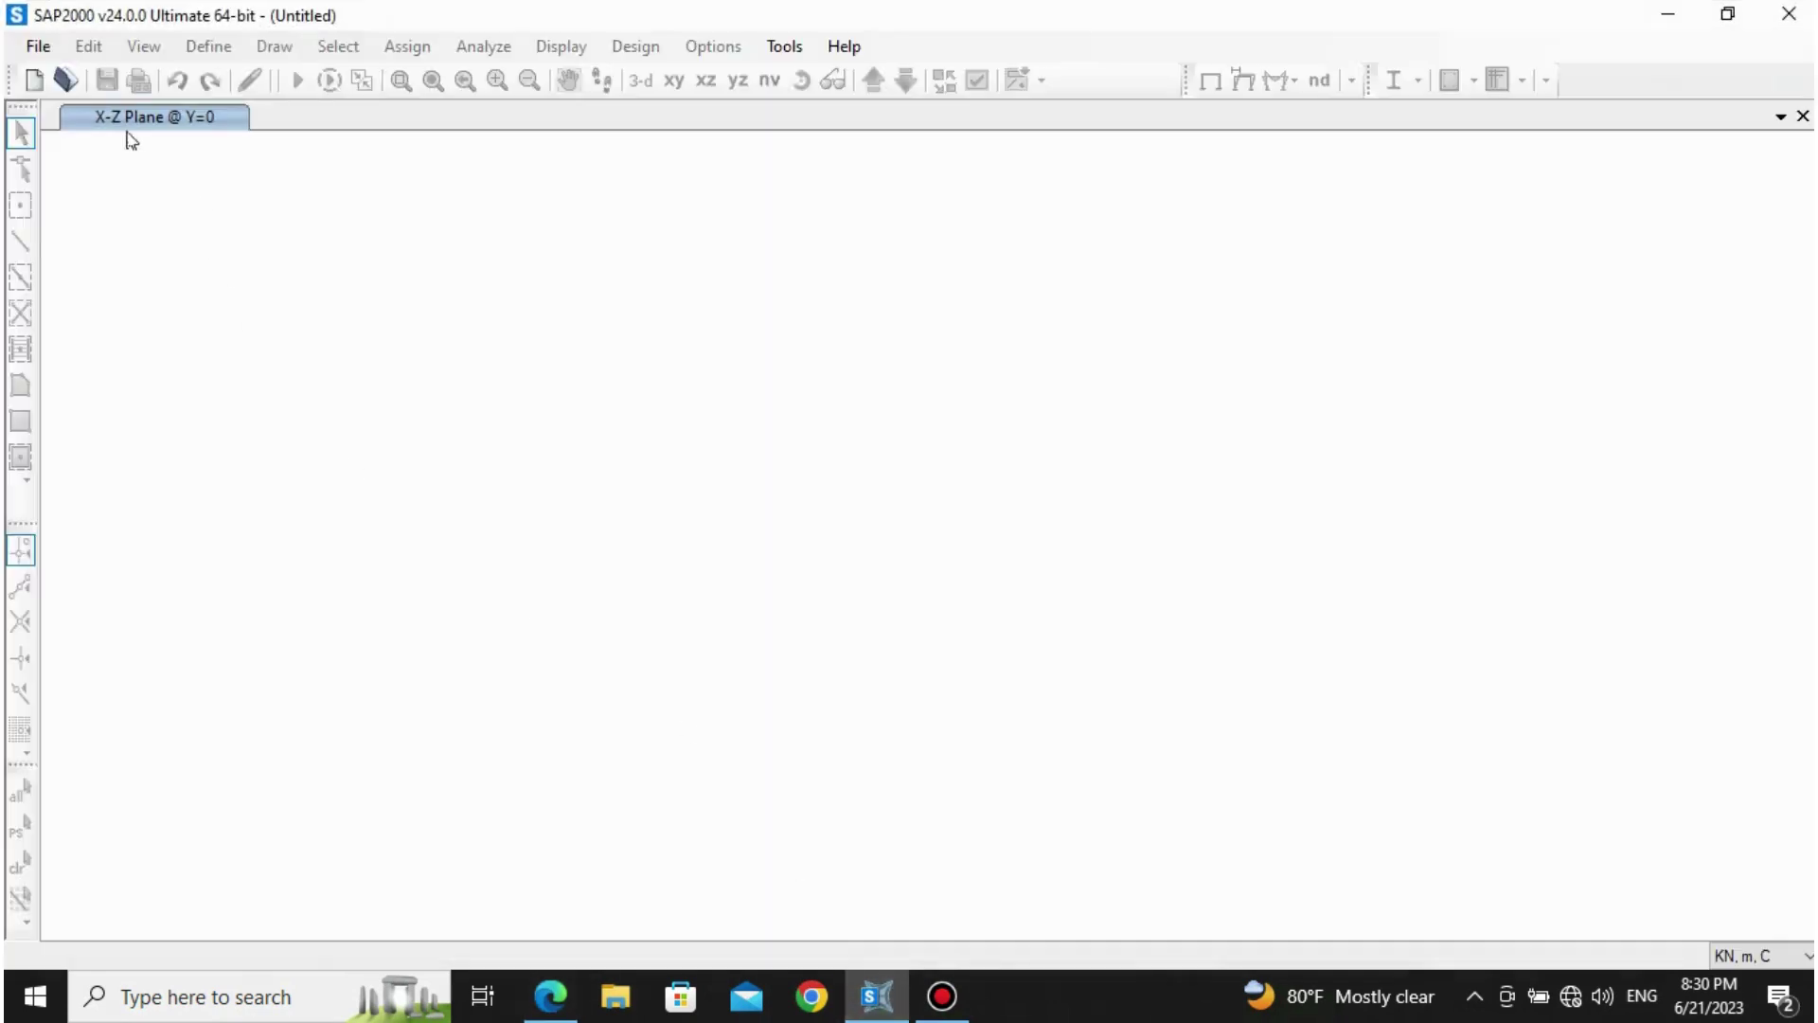
Step: Create a new model from the Grid Only template with 1 grid line in Y and 3 in Z
{"action": "left_click", "coordinate": [26, 55]}
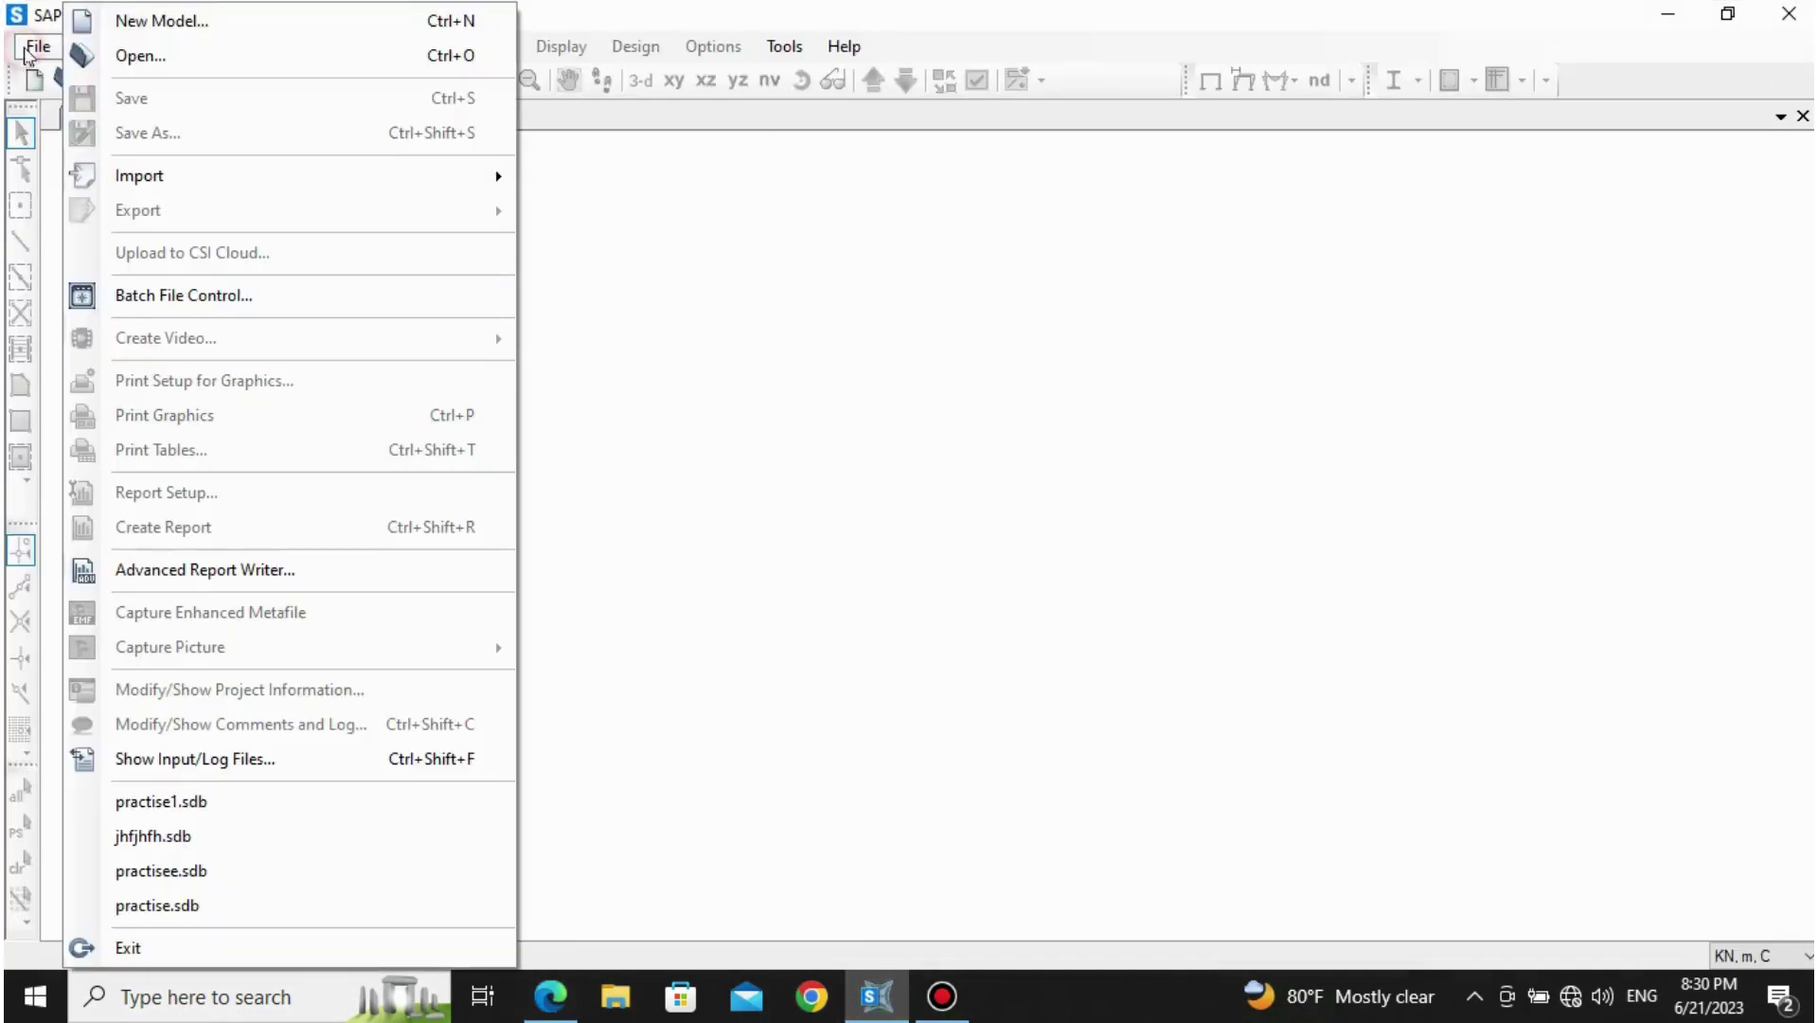
{"action": "left_click", "coordinate": [121, 23]}
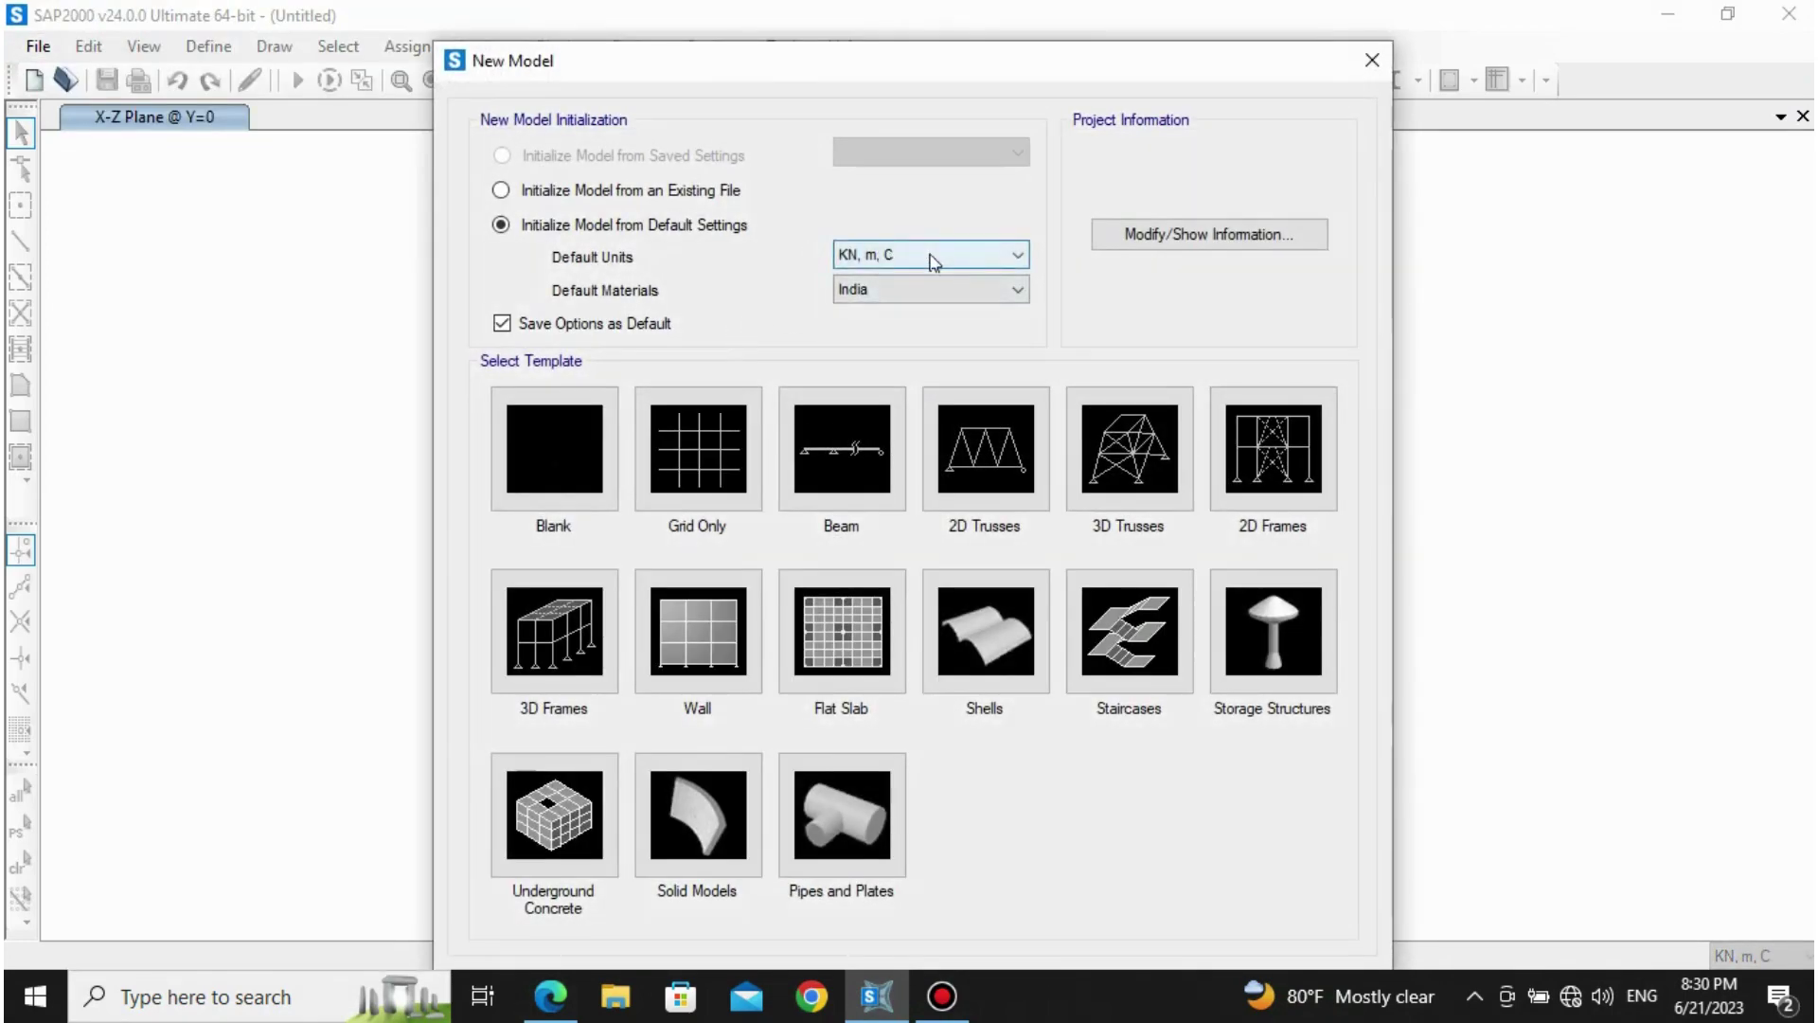
{"action": "left_click", "coordinate": [685, 452]}
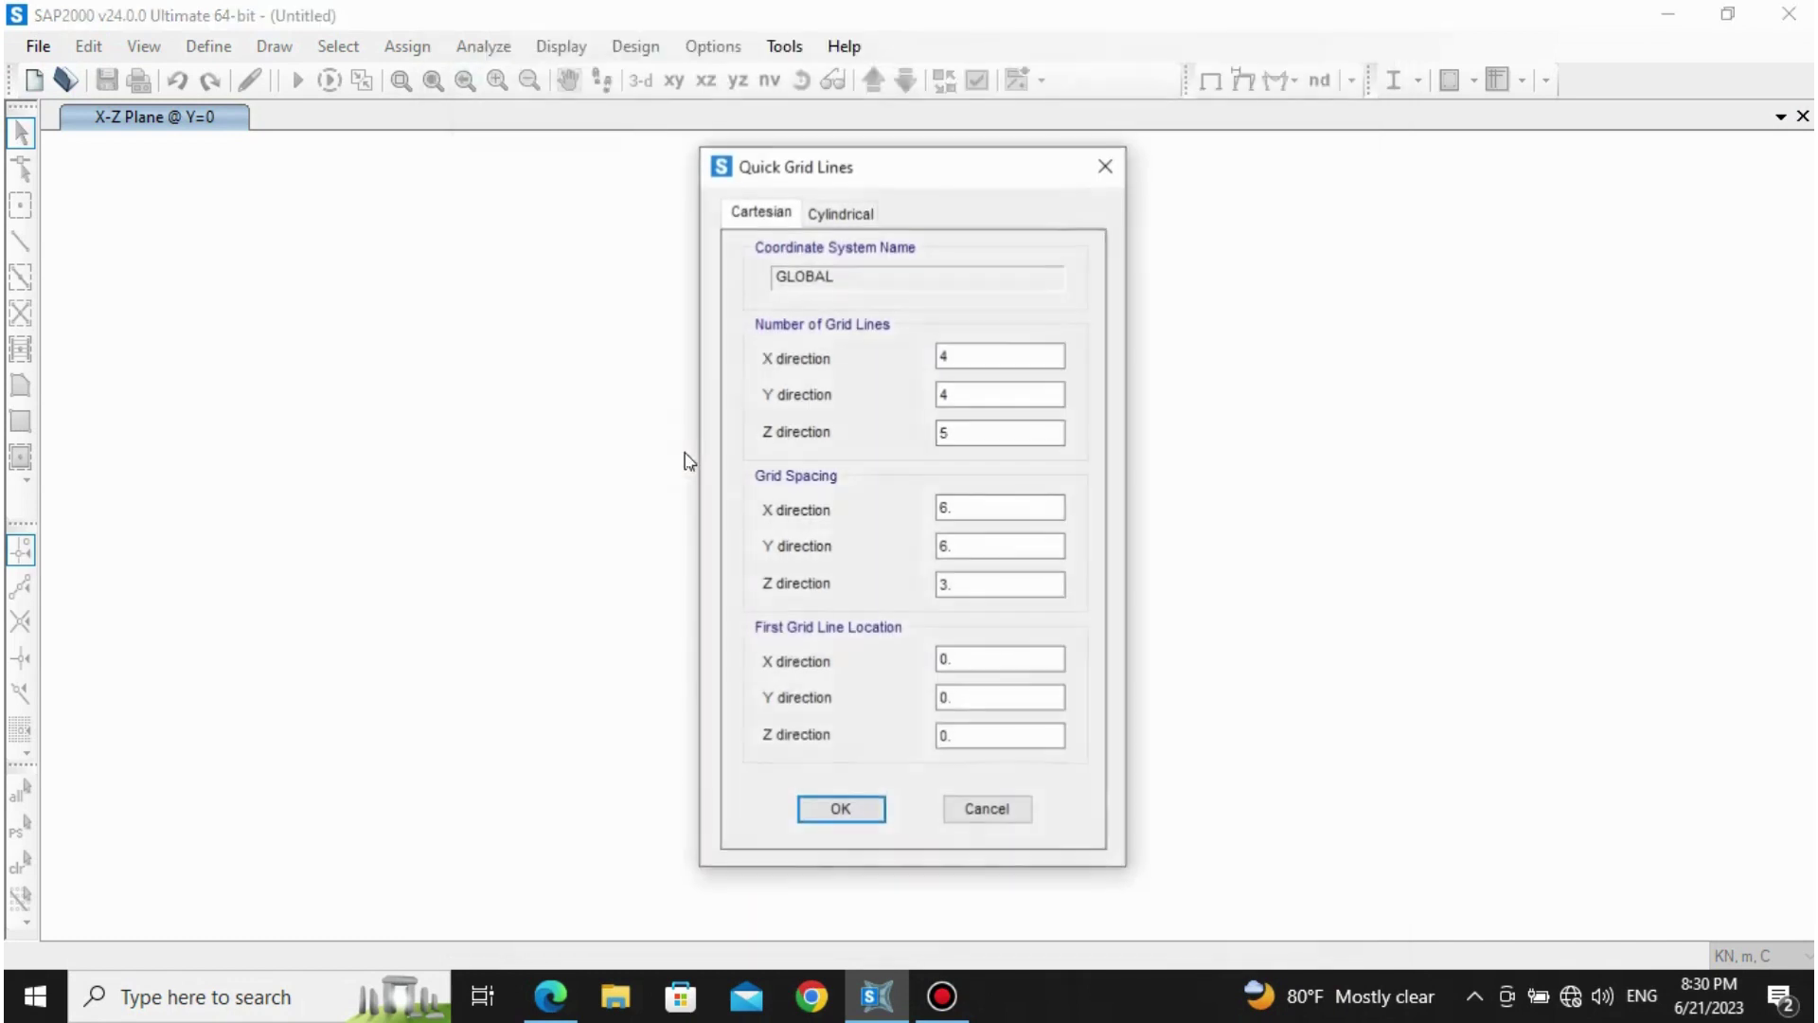
{"action": "left_click", "coordinate": [965, 394]}
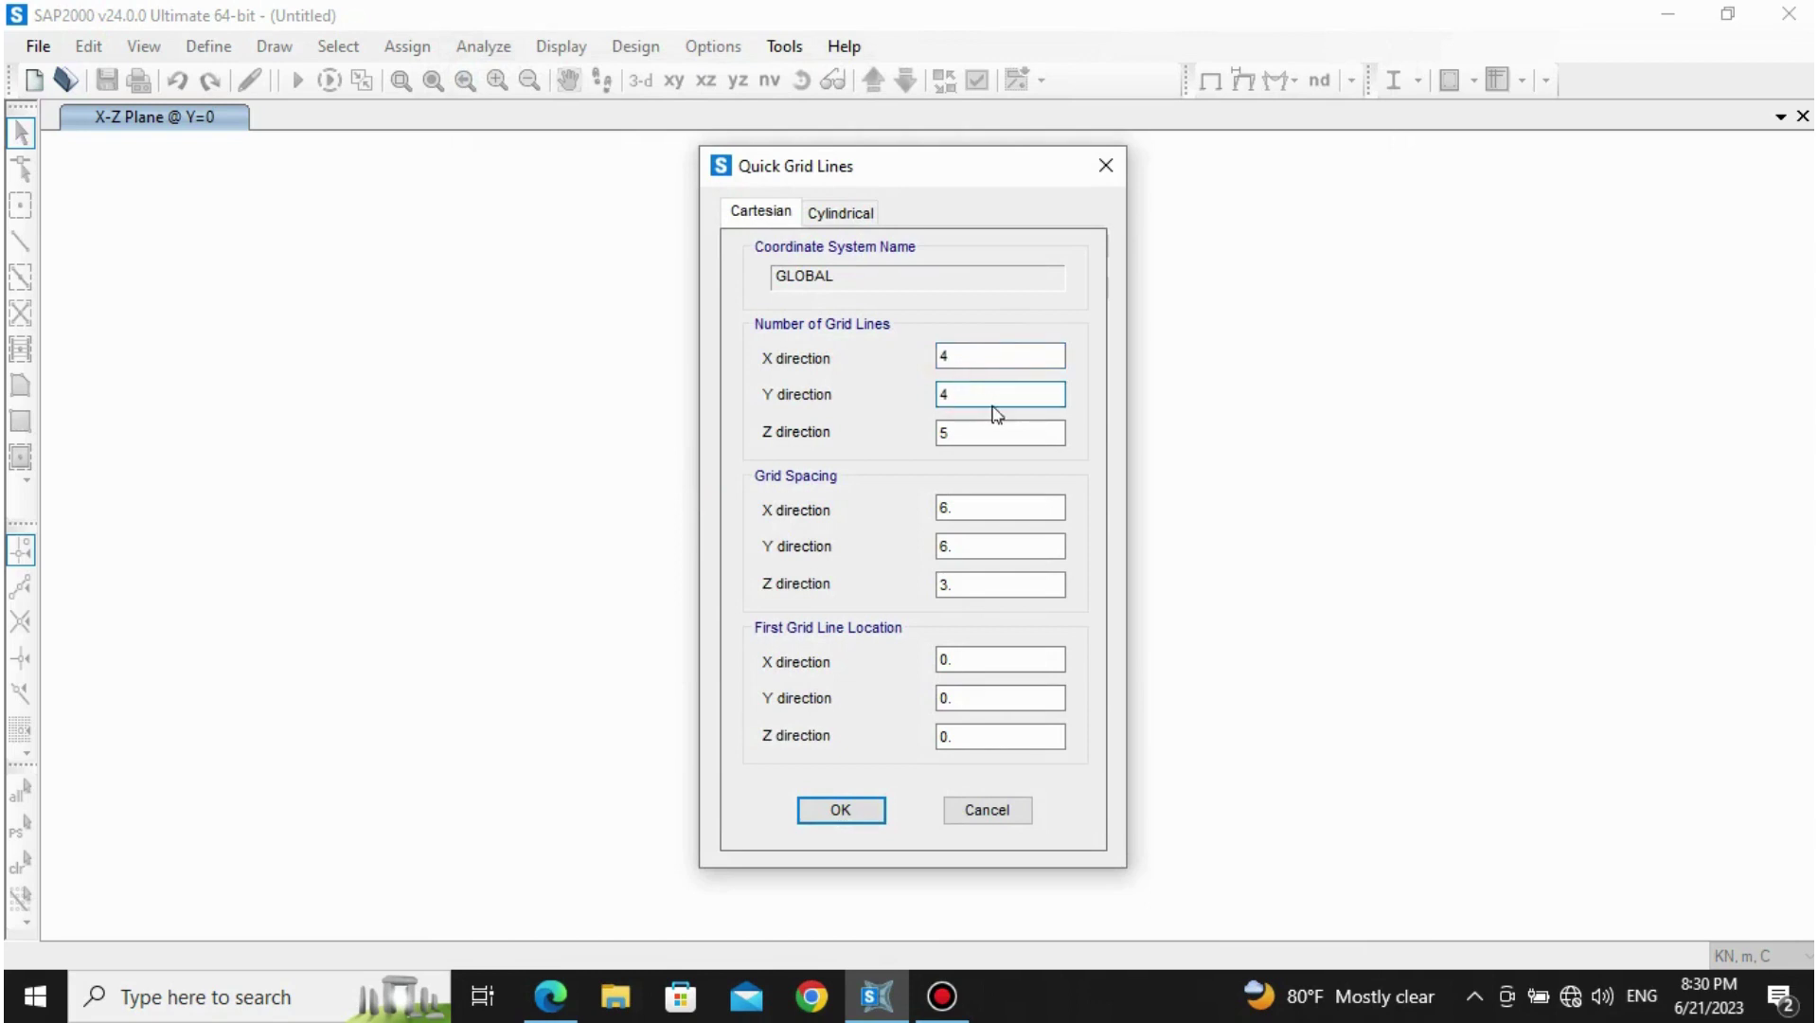
{"action": "type", "text": "1"}
{"action": "left_click", "coordinate": [1026, 432]}
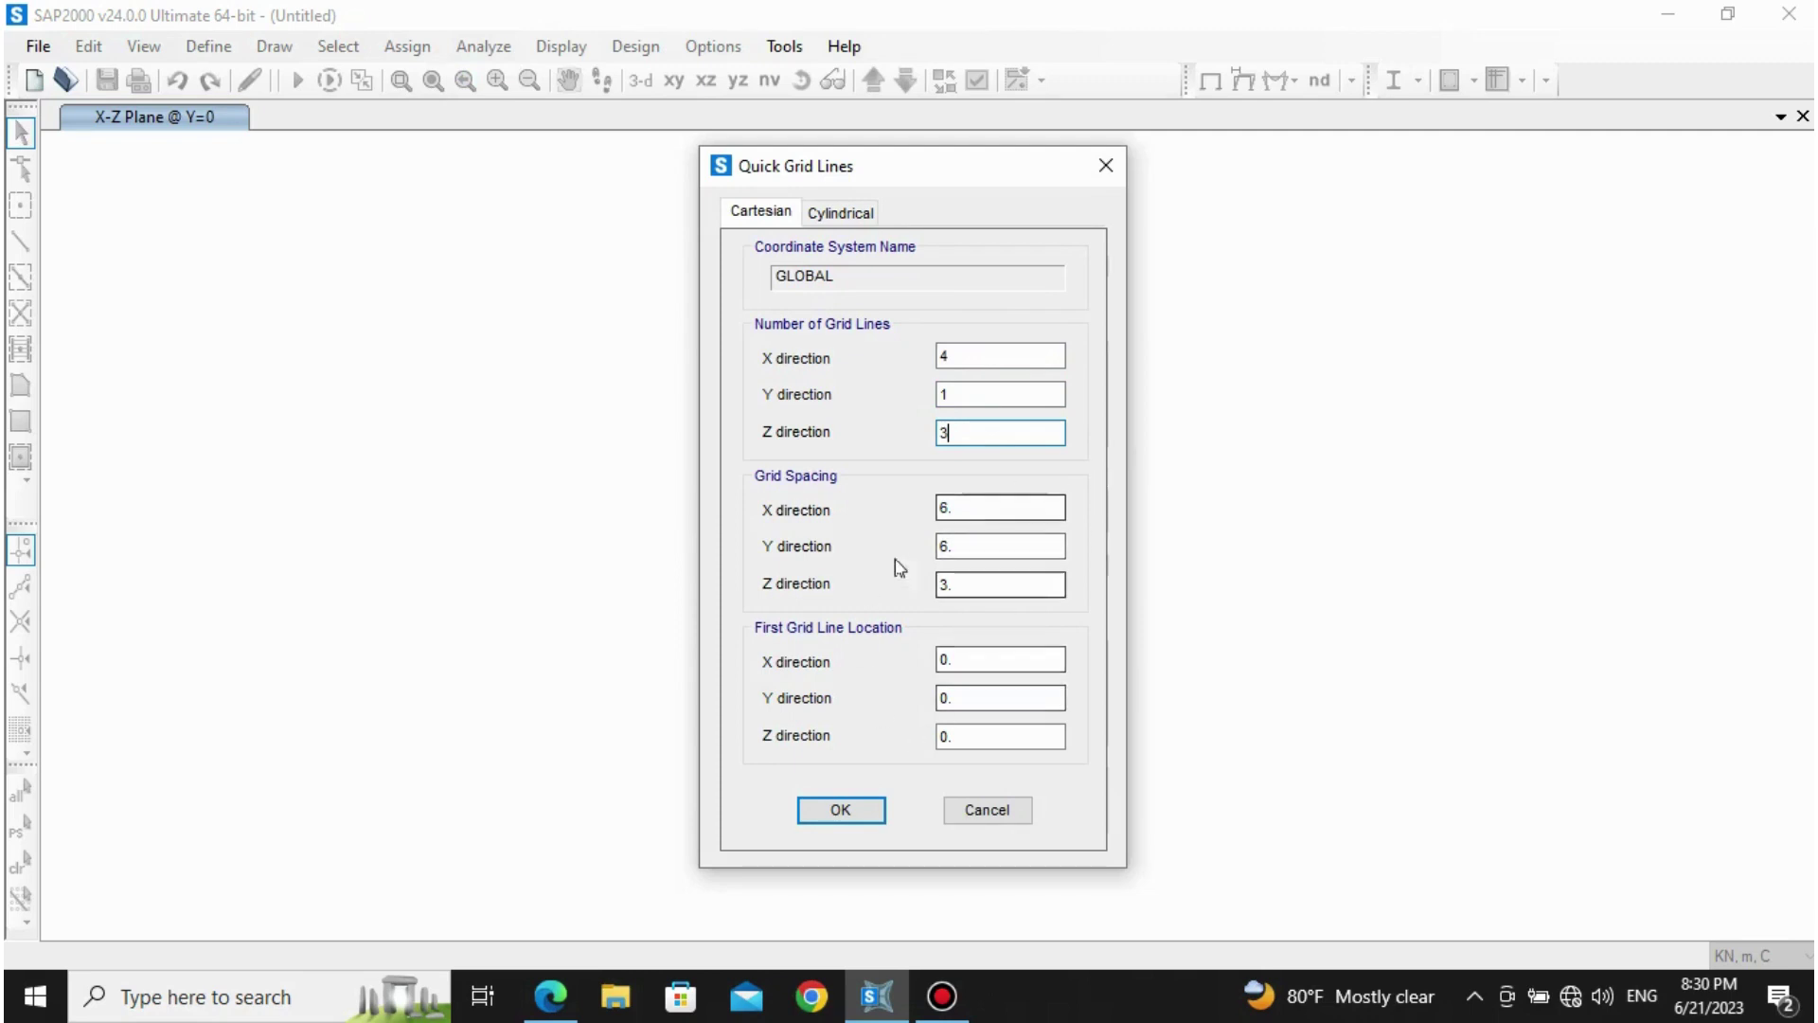
{"action": "left_click", "coordinate": [841, 810]}
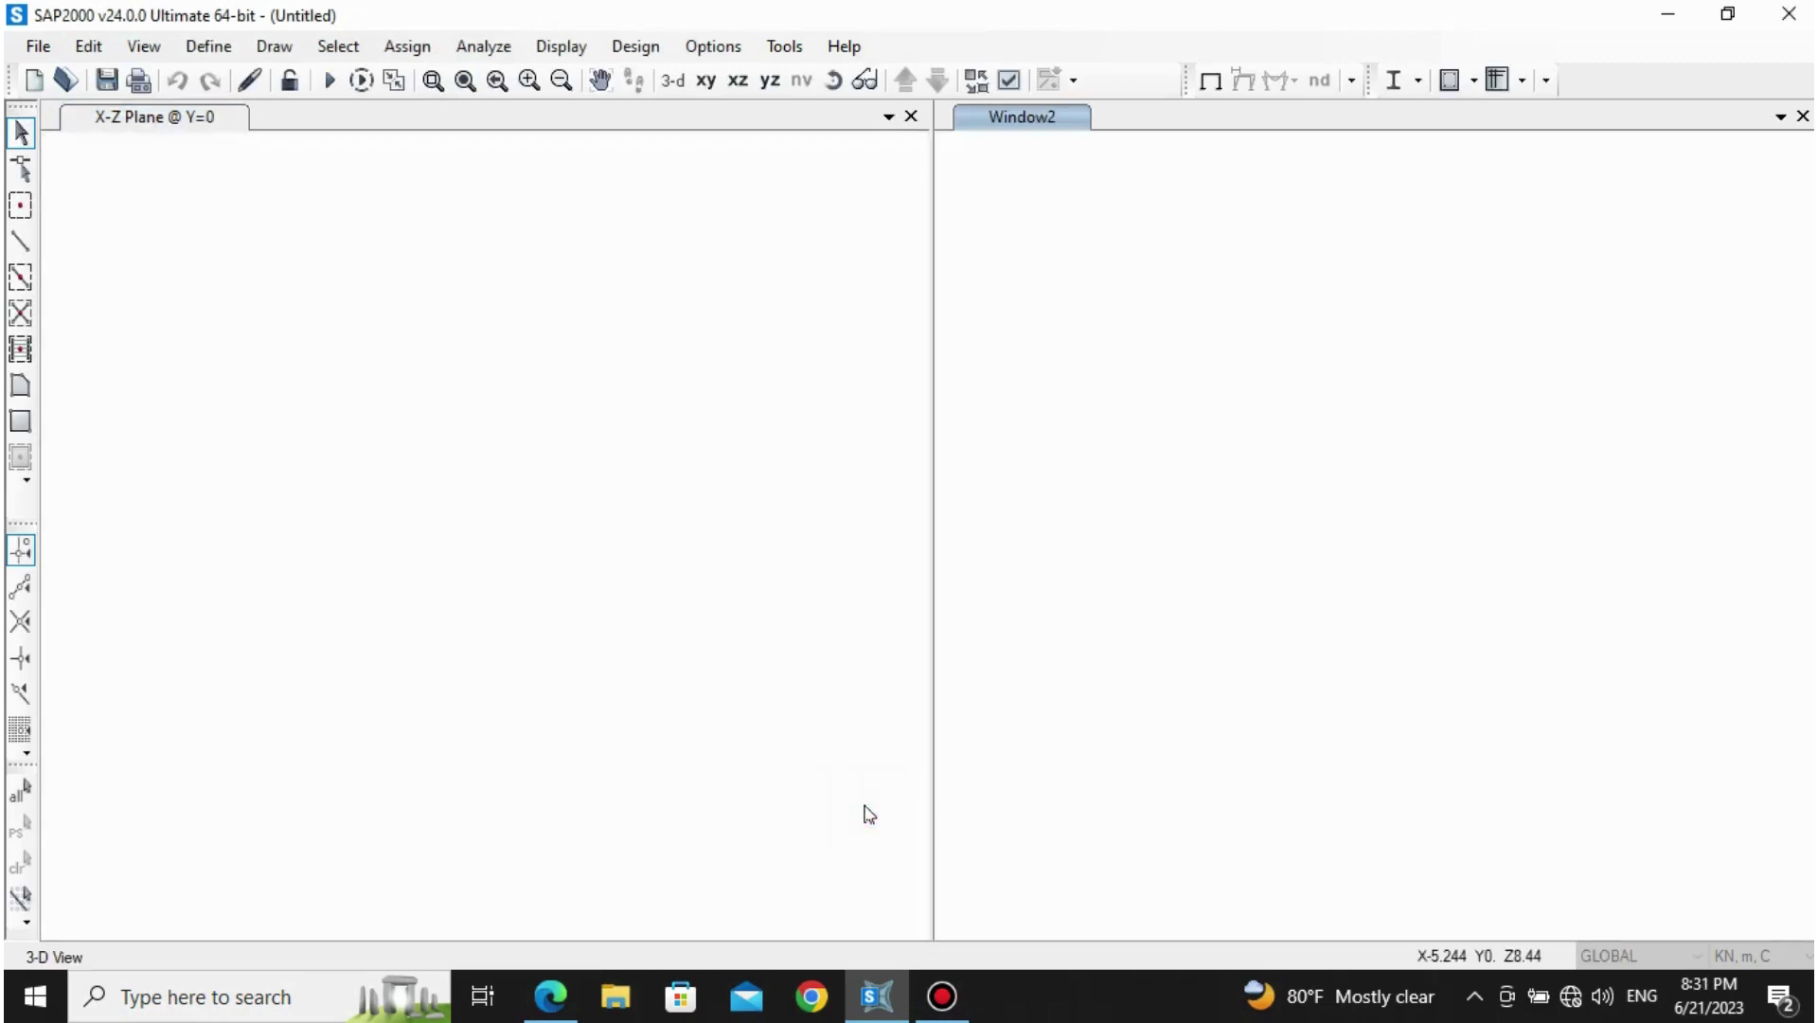
Step: Set the plan view window to the X-Z plane
{"action": "left_click", "coordinate": [188, 122]}
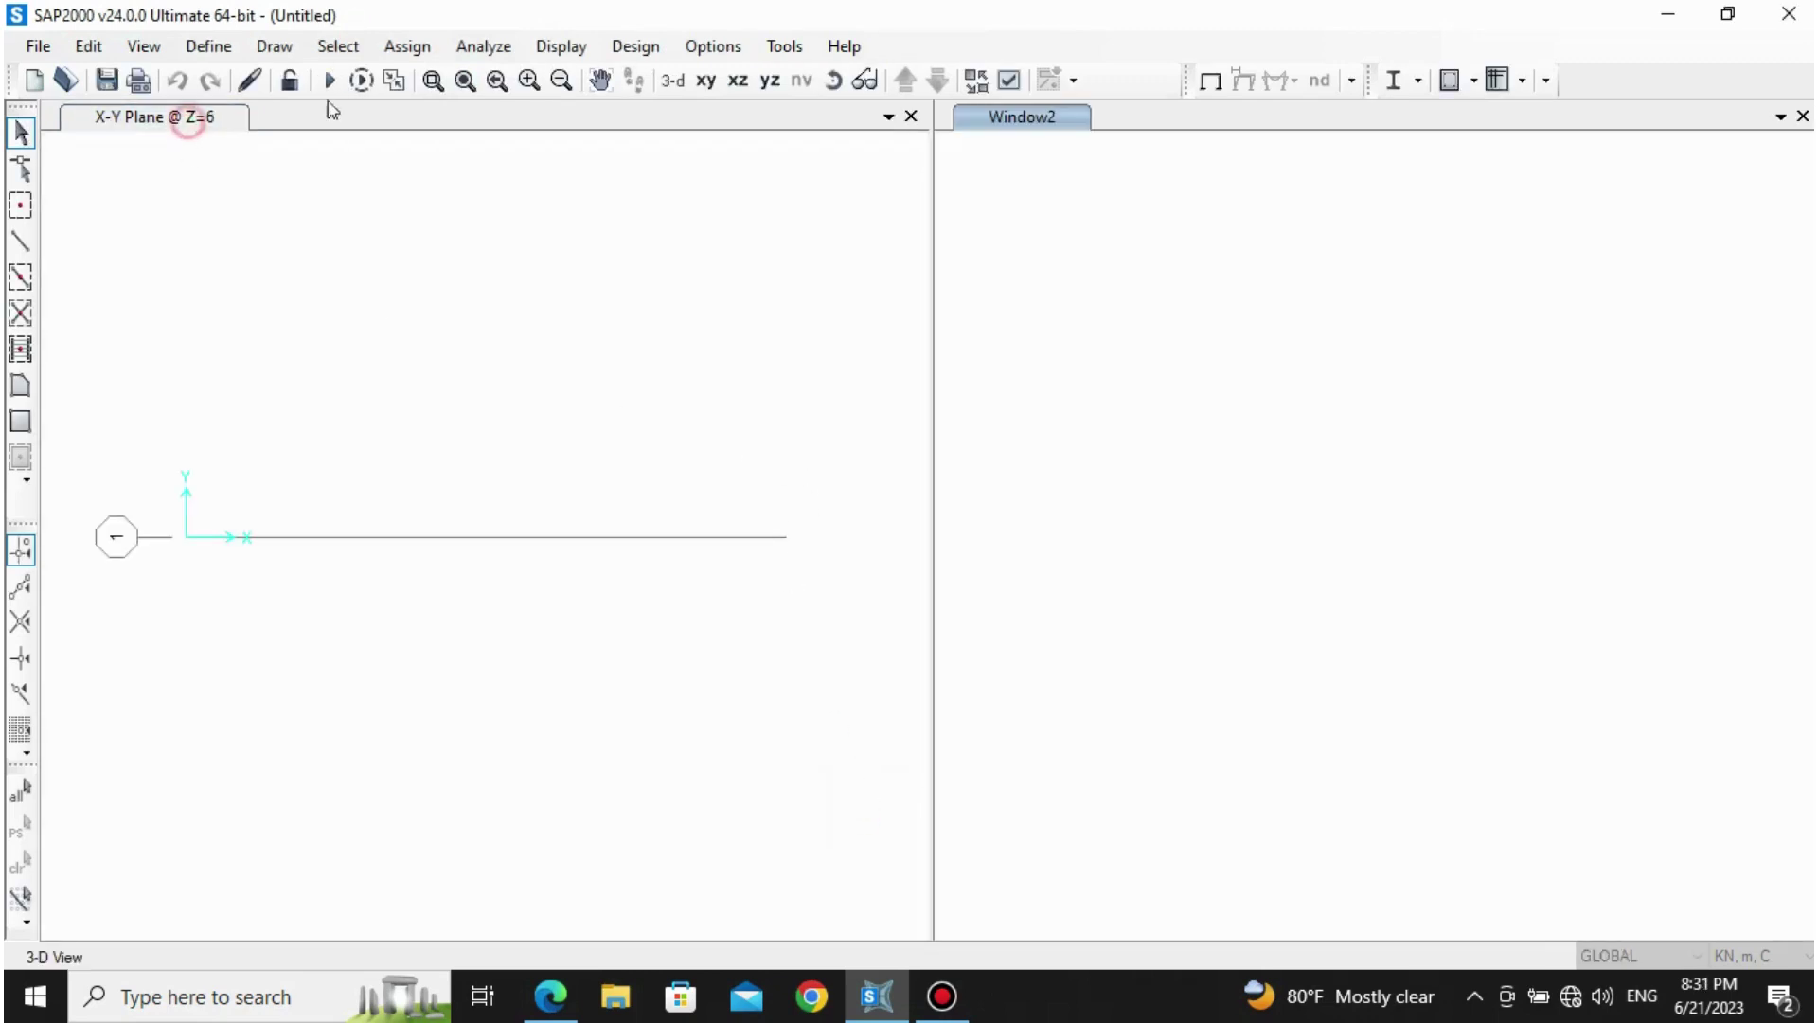
{"action": "left_click", "coordinate": [210, 126]}
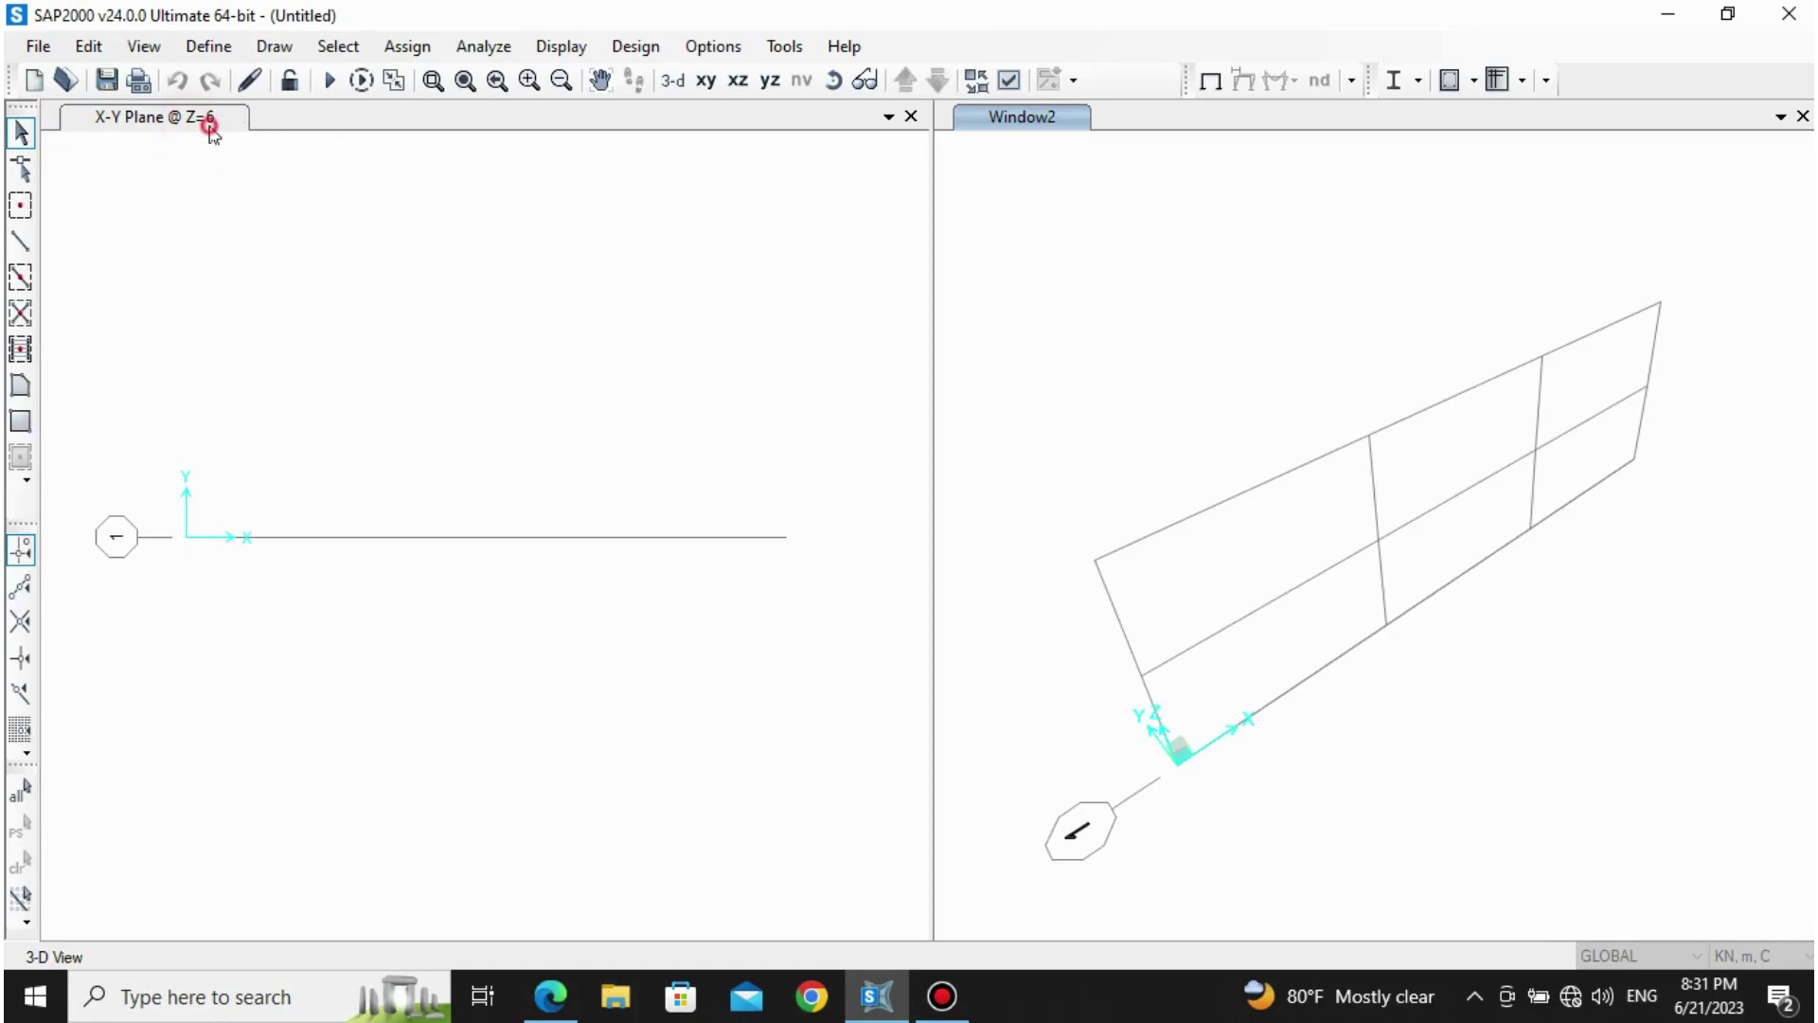
{"action": "left_click", "coordinate": [737, 81]}
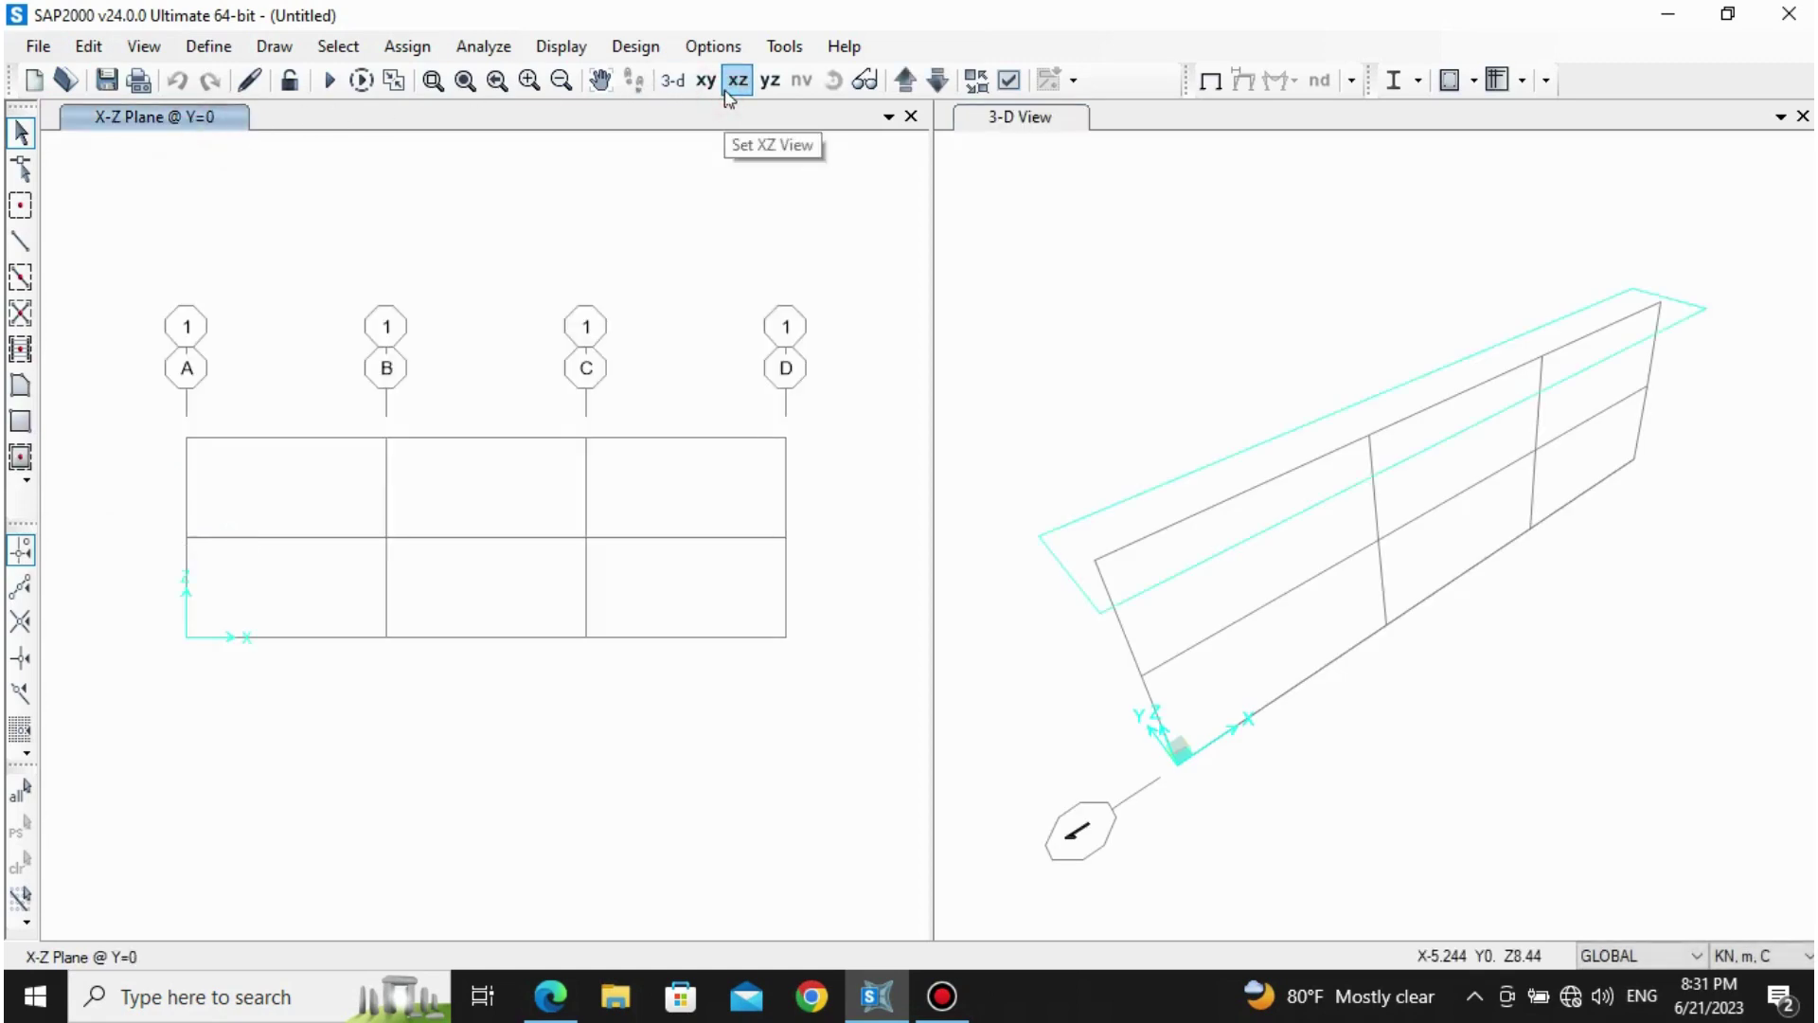
Step: Open the GLOBAL grid system data for editing and display the grids as spacing
{"action": "right_click", "coordinate": [509, 292]}
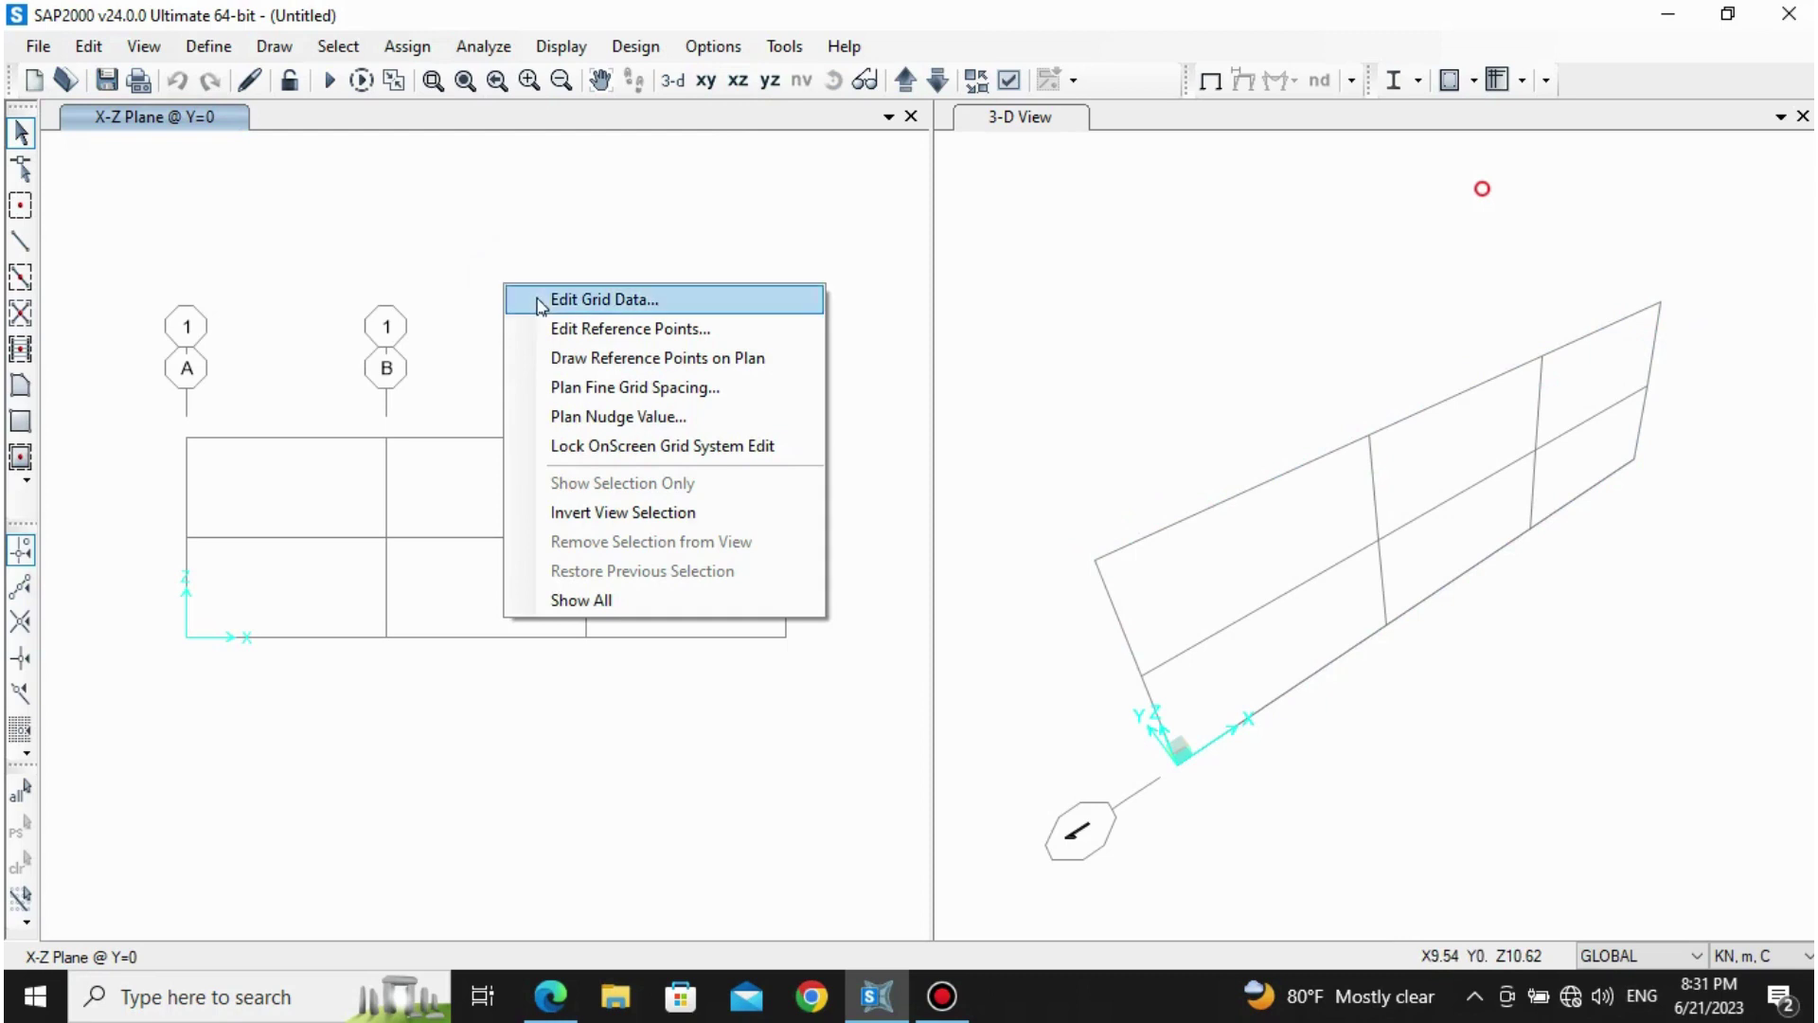
{"action": "left_click", "coordinate": [538, 298]}
{"action": "left_click", "coordinate": [1035, 510]}
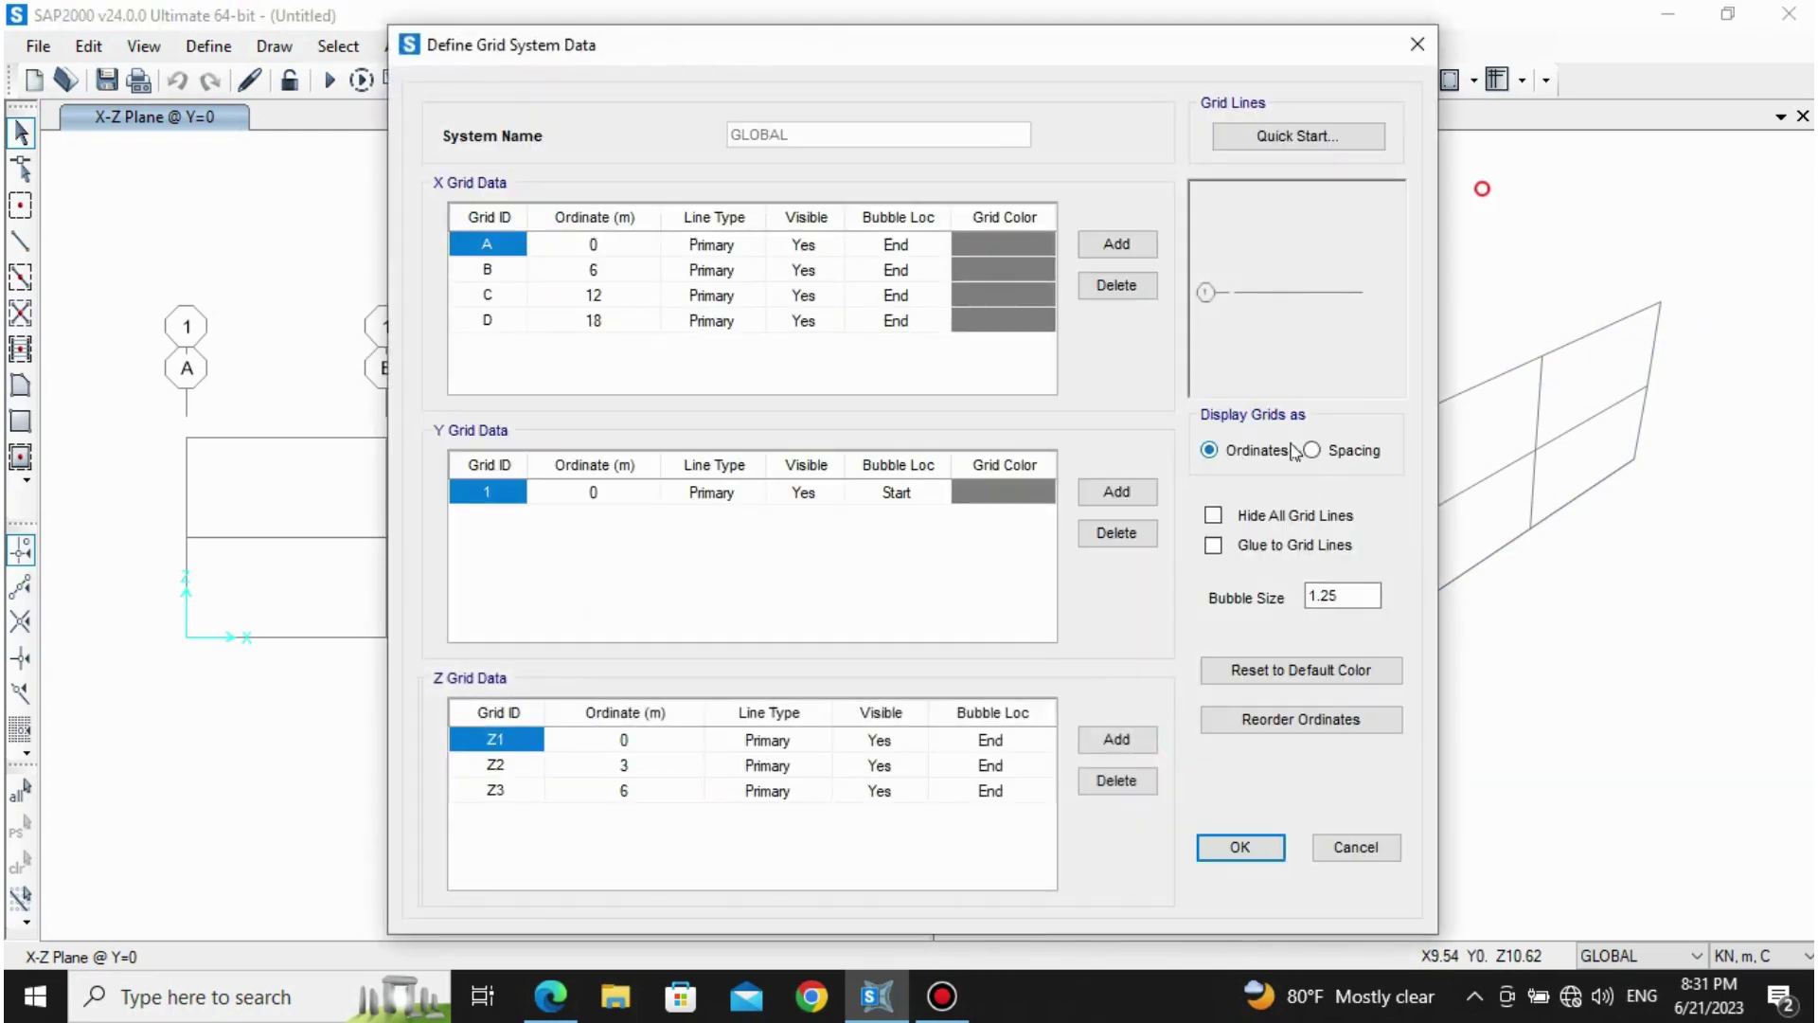
{"action": "left_click", "coordinate": [1322, 454]}
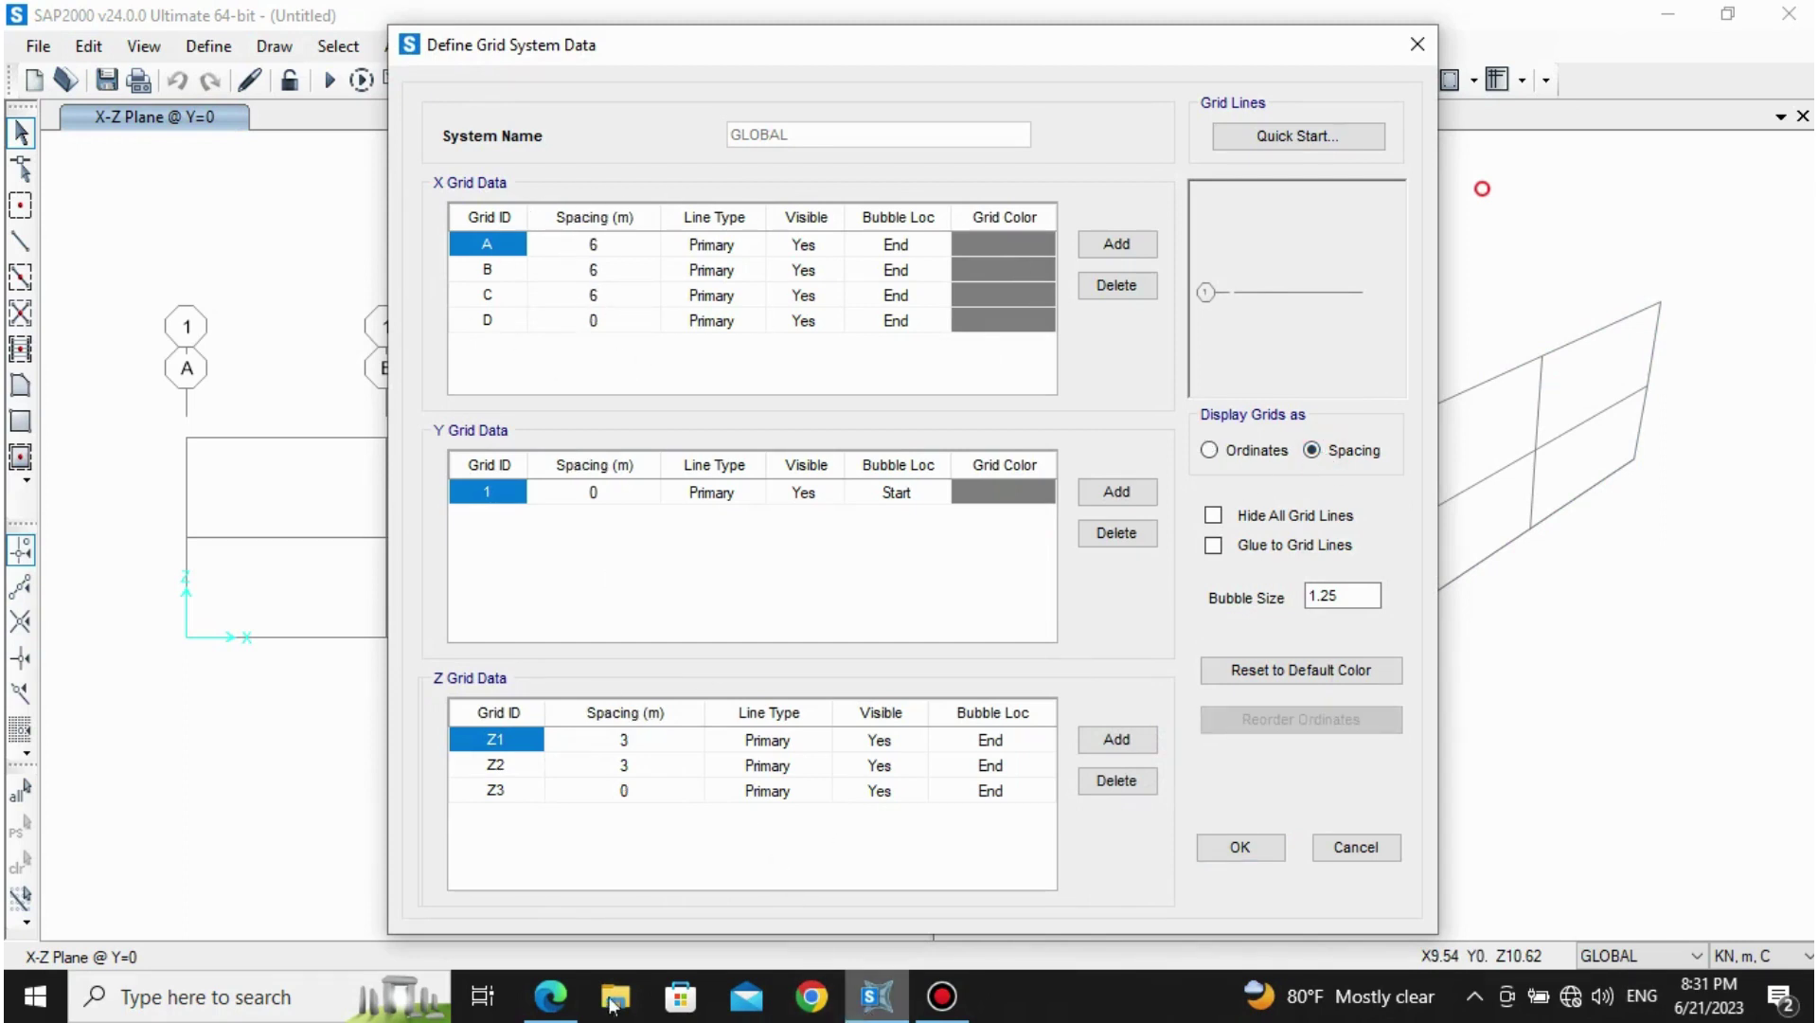
Step: Set the X grid spacings to 3 m for A, 4 m for B and 1 m for C, following FRAME.pdf
{"action": "left_click", "coordinate": [550, 996]}
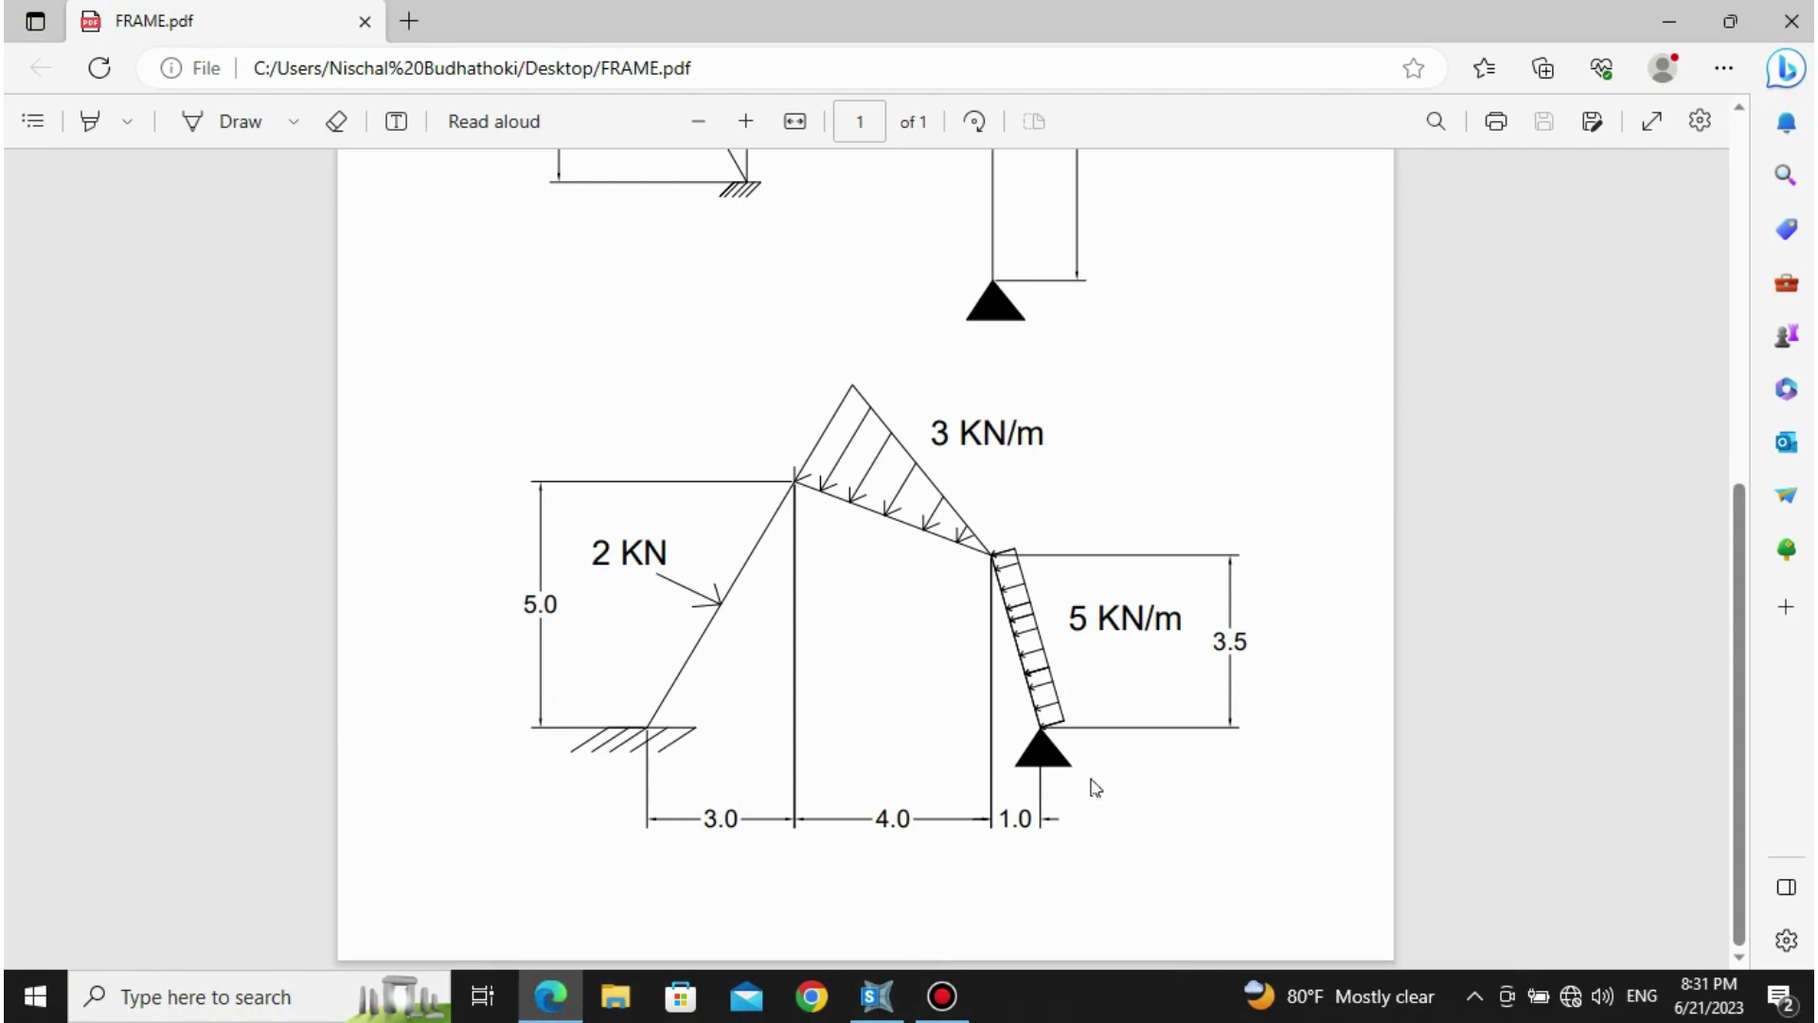
{"action": "left_click", "coordinate": [876, 1000]}
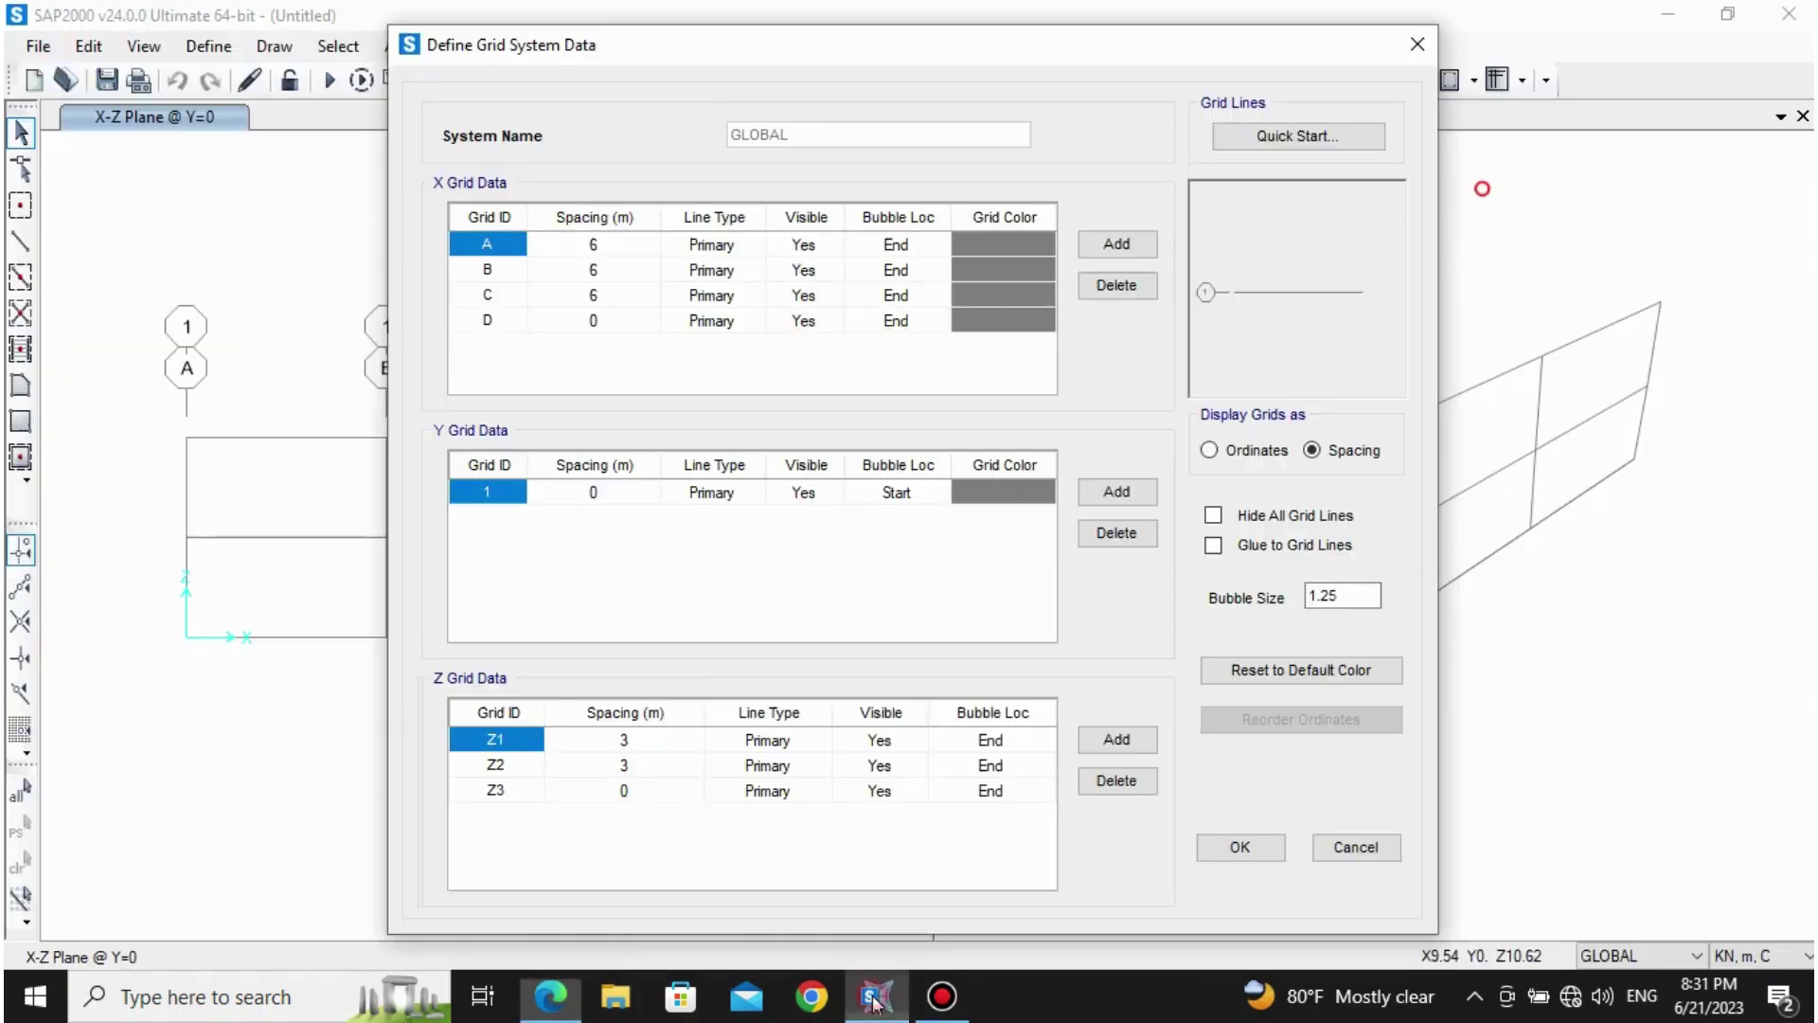
{"action": "left_click", "coordinate": [621, 243]}
{"action": "type", "text": "3"}
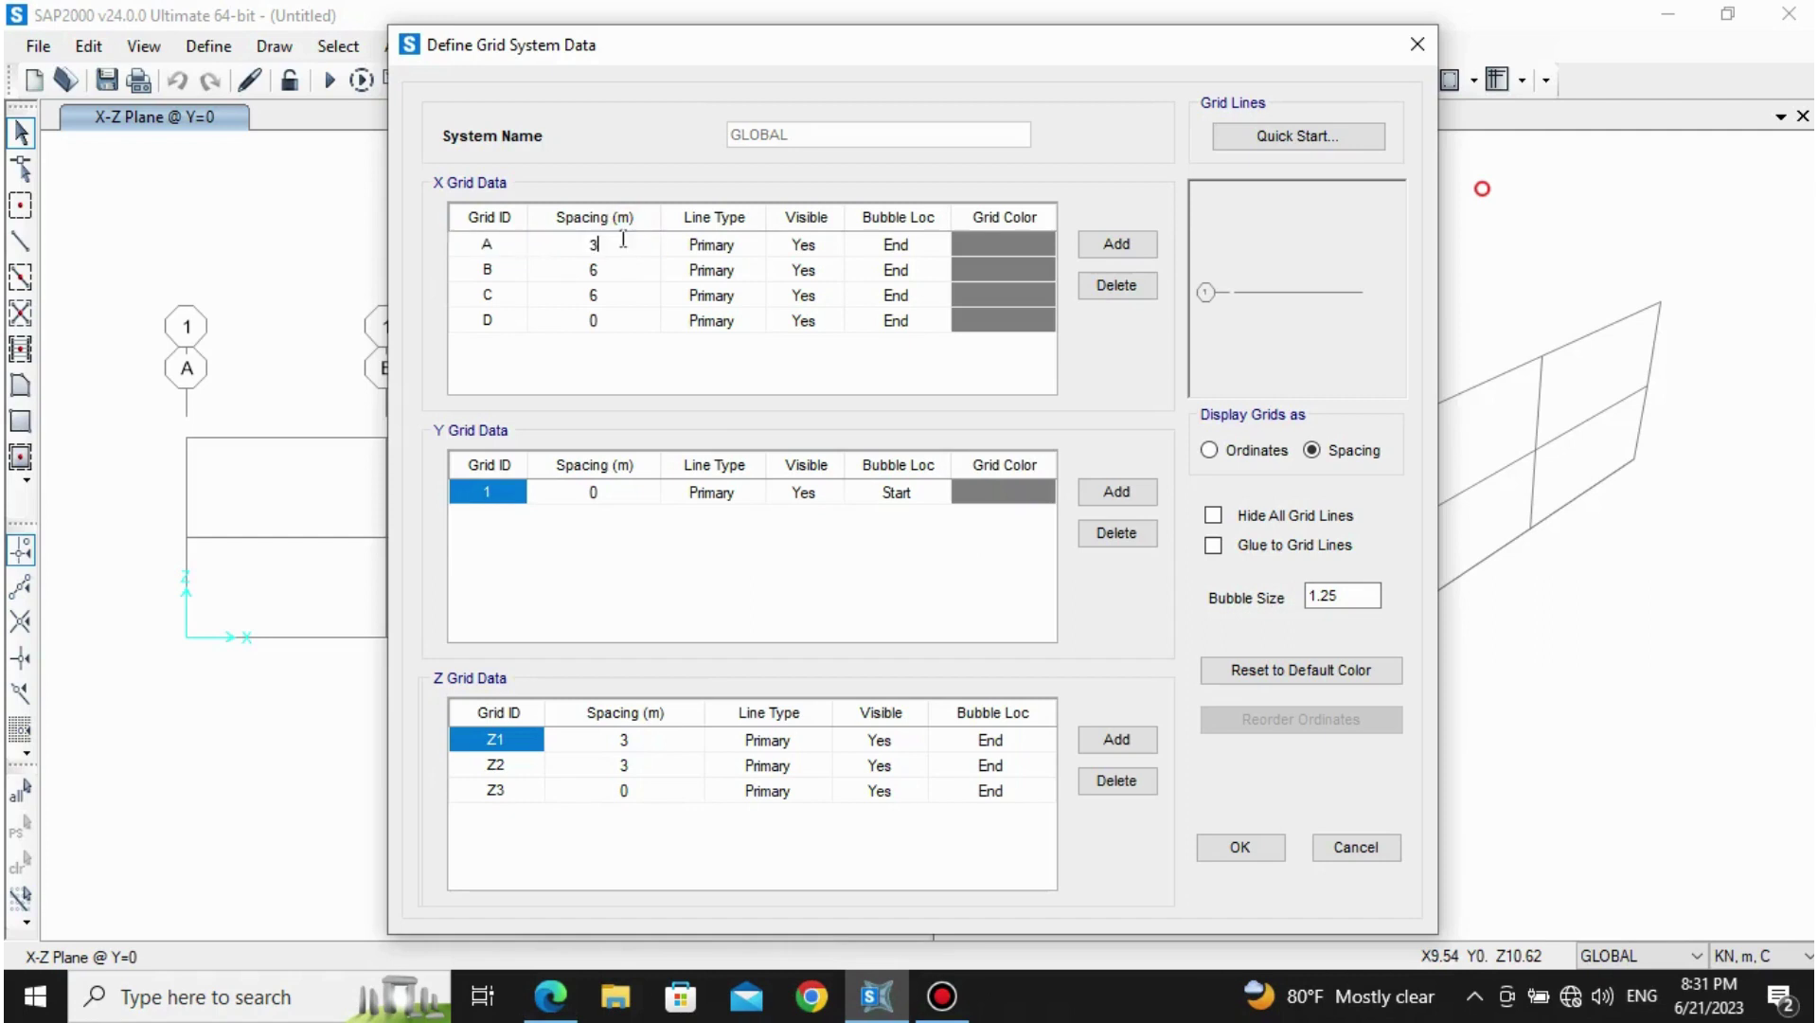
{"action": "left_click", "coordinate": [654, 270]}
{"action": "type", "text": "4"}
{"action": "left_click", "coordinate": [635, 295]}
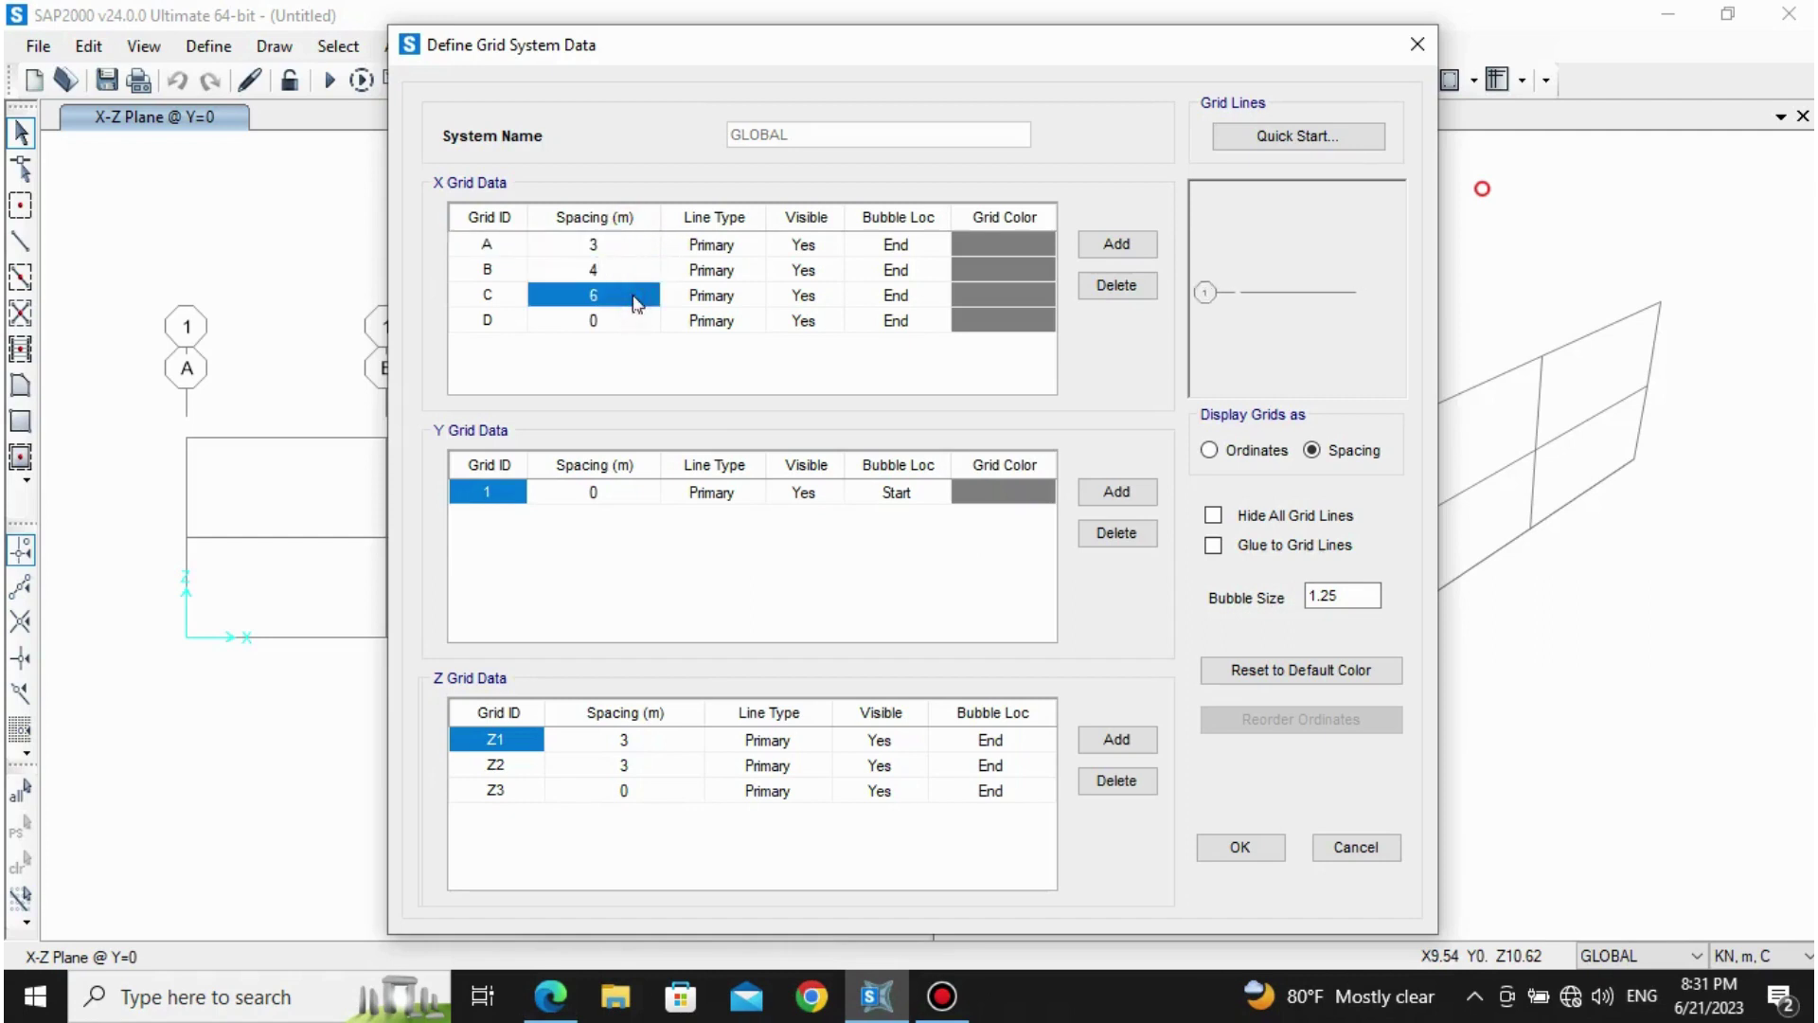
{"action": "type", "text": "1"}
Step: Set the Z grid spacings to 3.5 m for Z1 and 1.5 m for Z2, following FRAME.pdf, and apply the grid
{"action": "left_click", "coordinate": [622, 739]}
{"action": "left_click", "coordinate": [550, 996]}
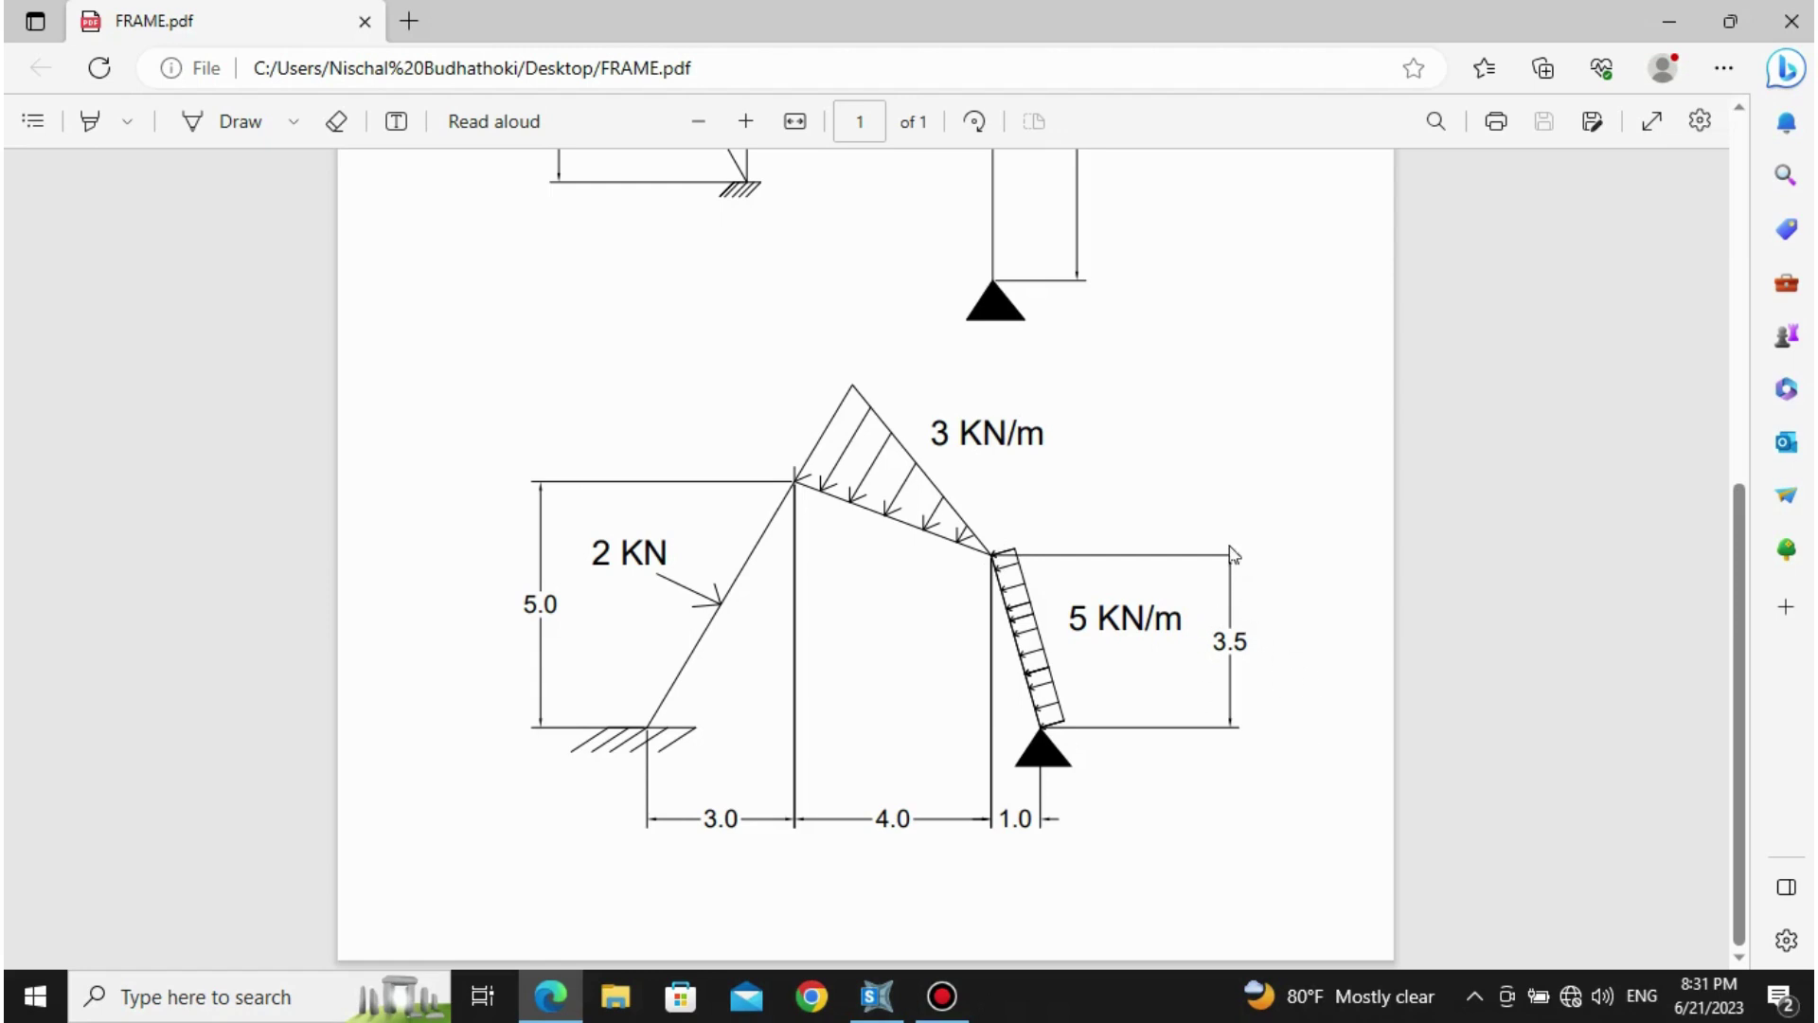
{"action": "left_click", "coordinate": [877, 995]}
{"action": "left_click", "coordinate": [680, 749]}
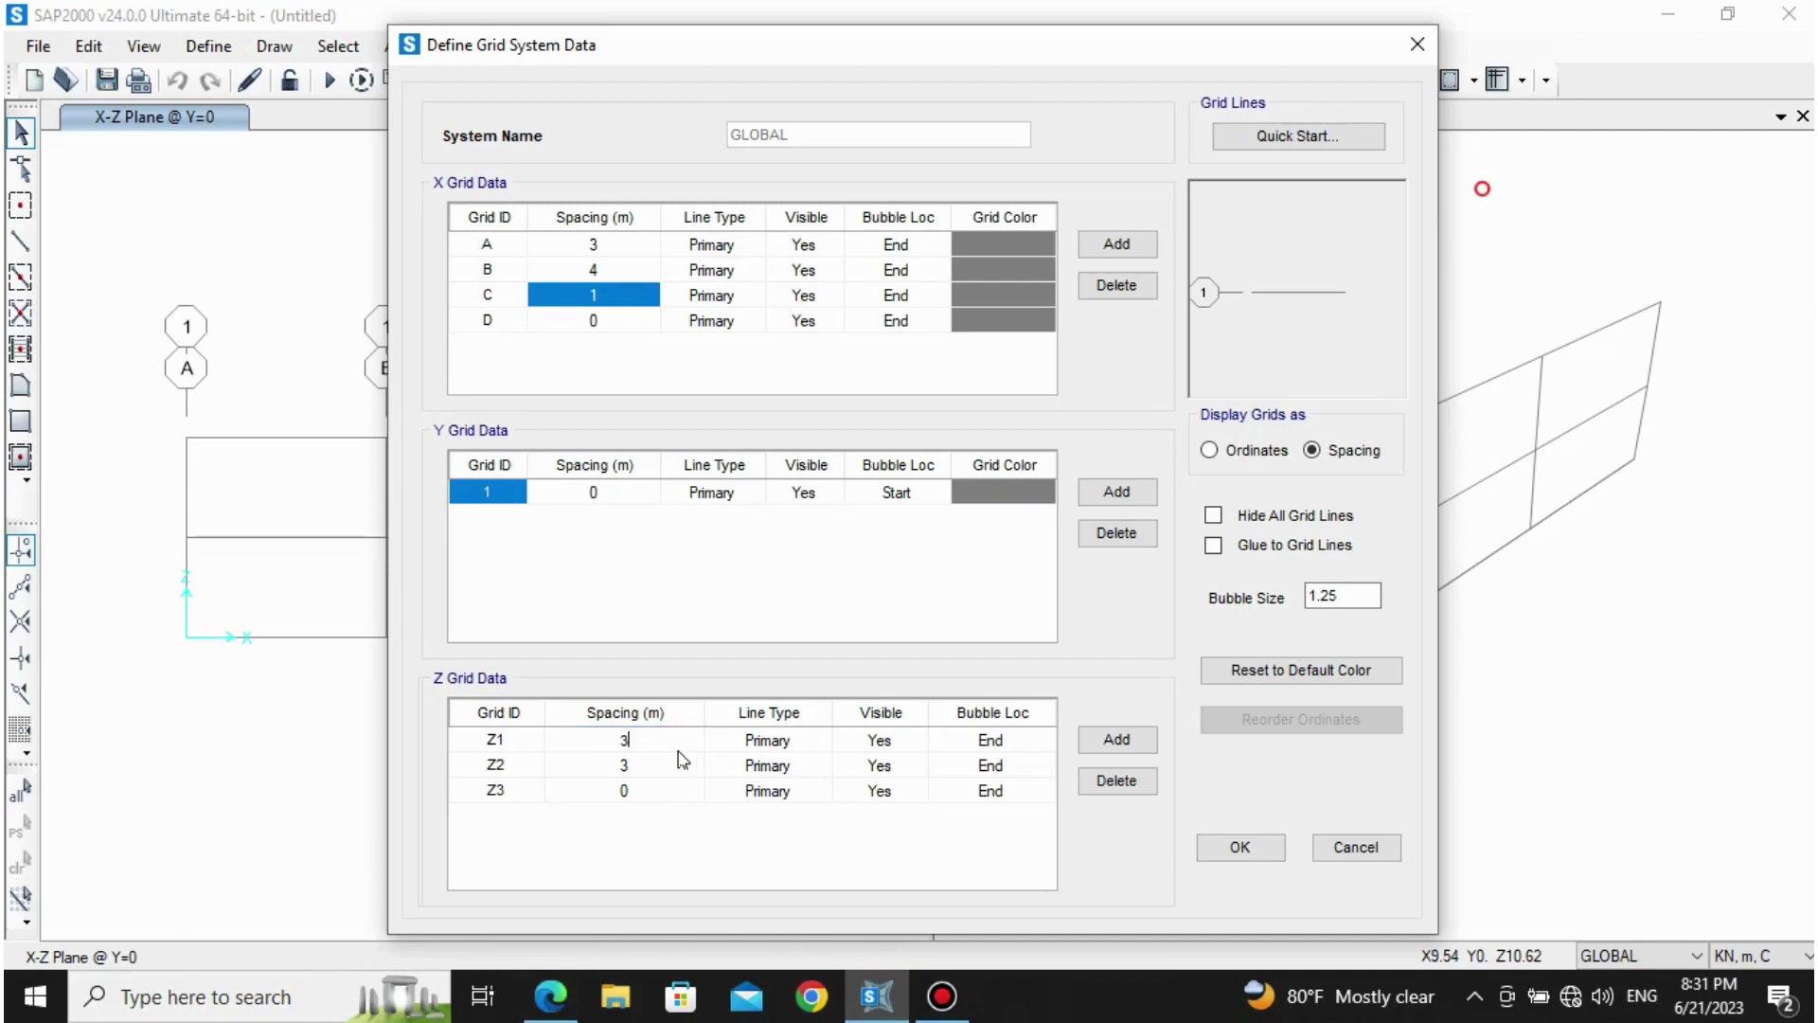
{"action": "type", "text": ".54"}
{"action": "left_click", "coordinate": [687, 767]}
{"action": "type", "text": "1.5"}
{"action": "left_click", "coordinate": [1267, 847]}
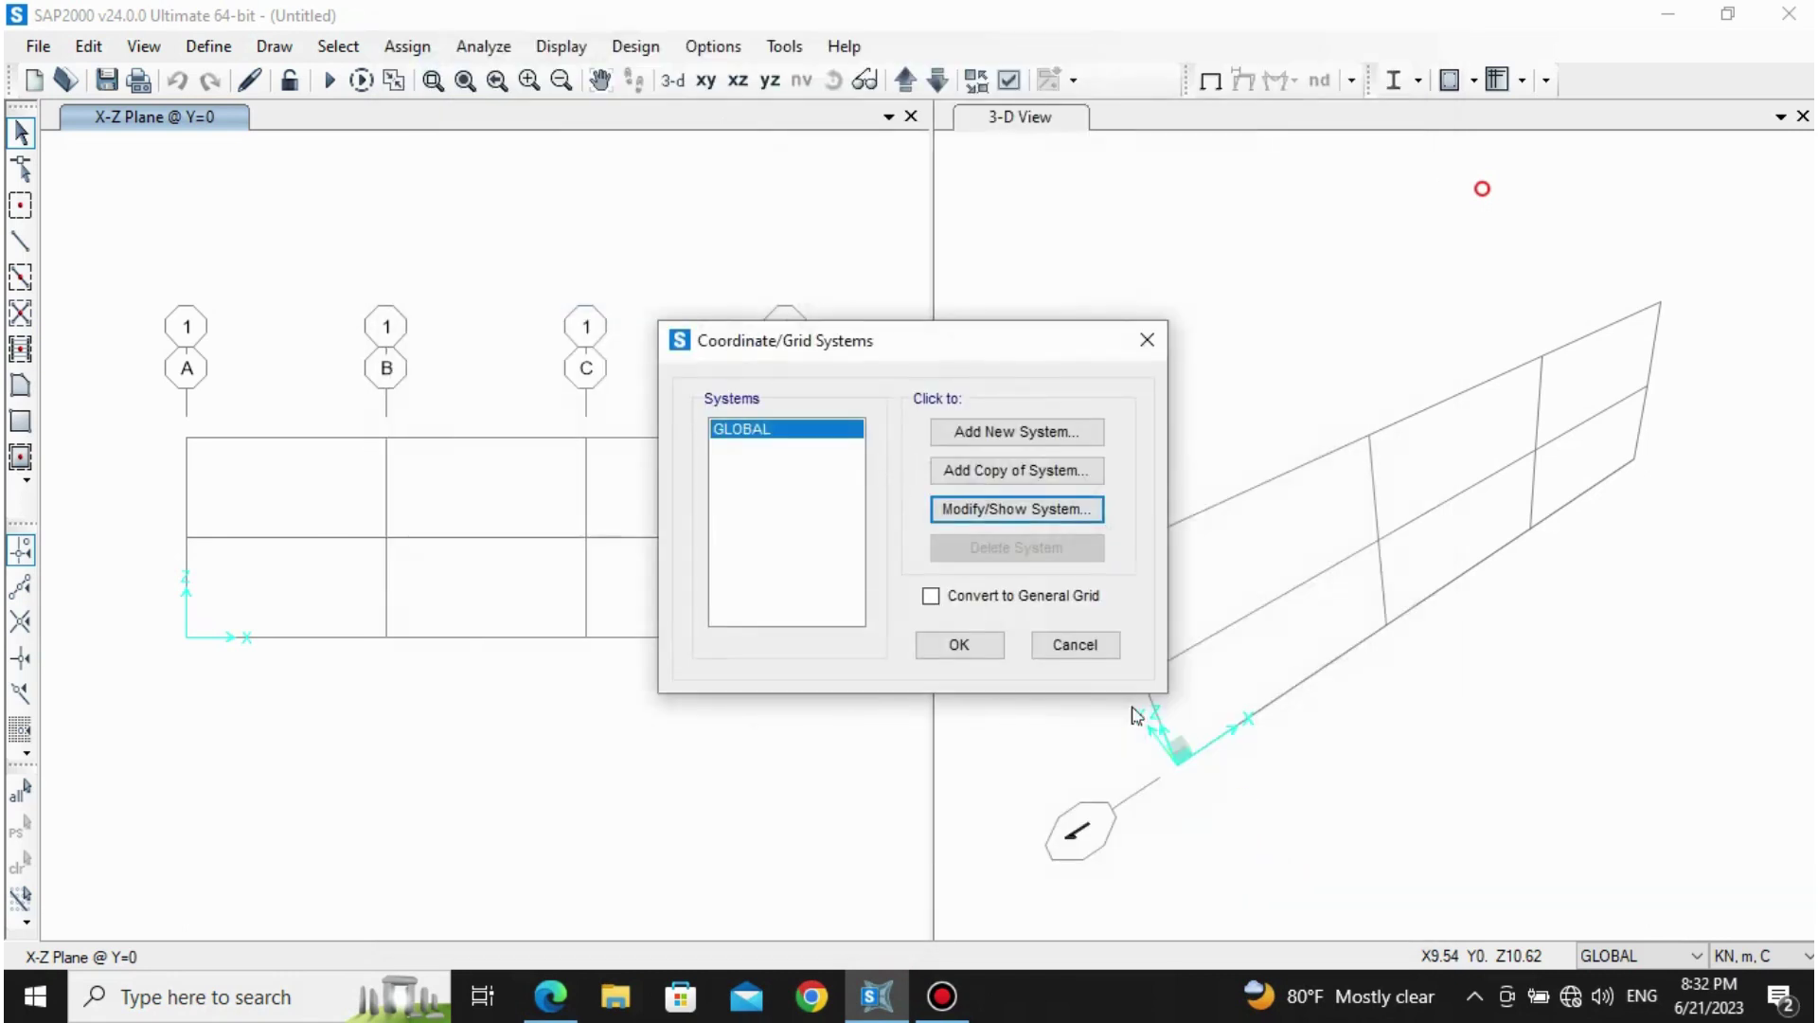
{"action": "left_click", "coordinate": [996, 651]}
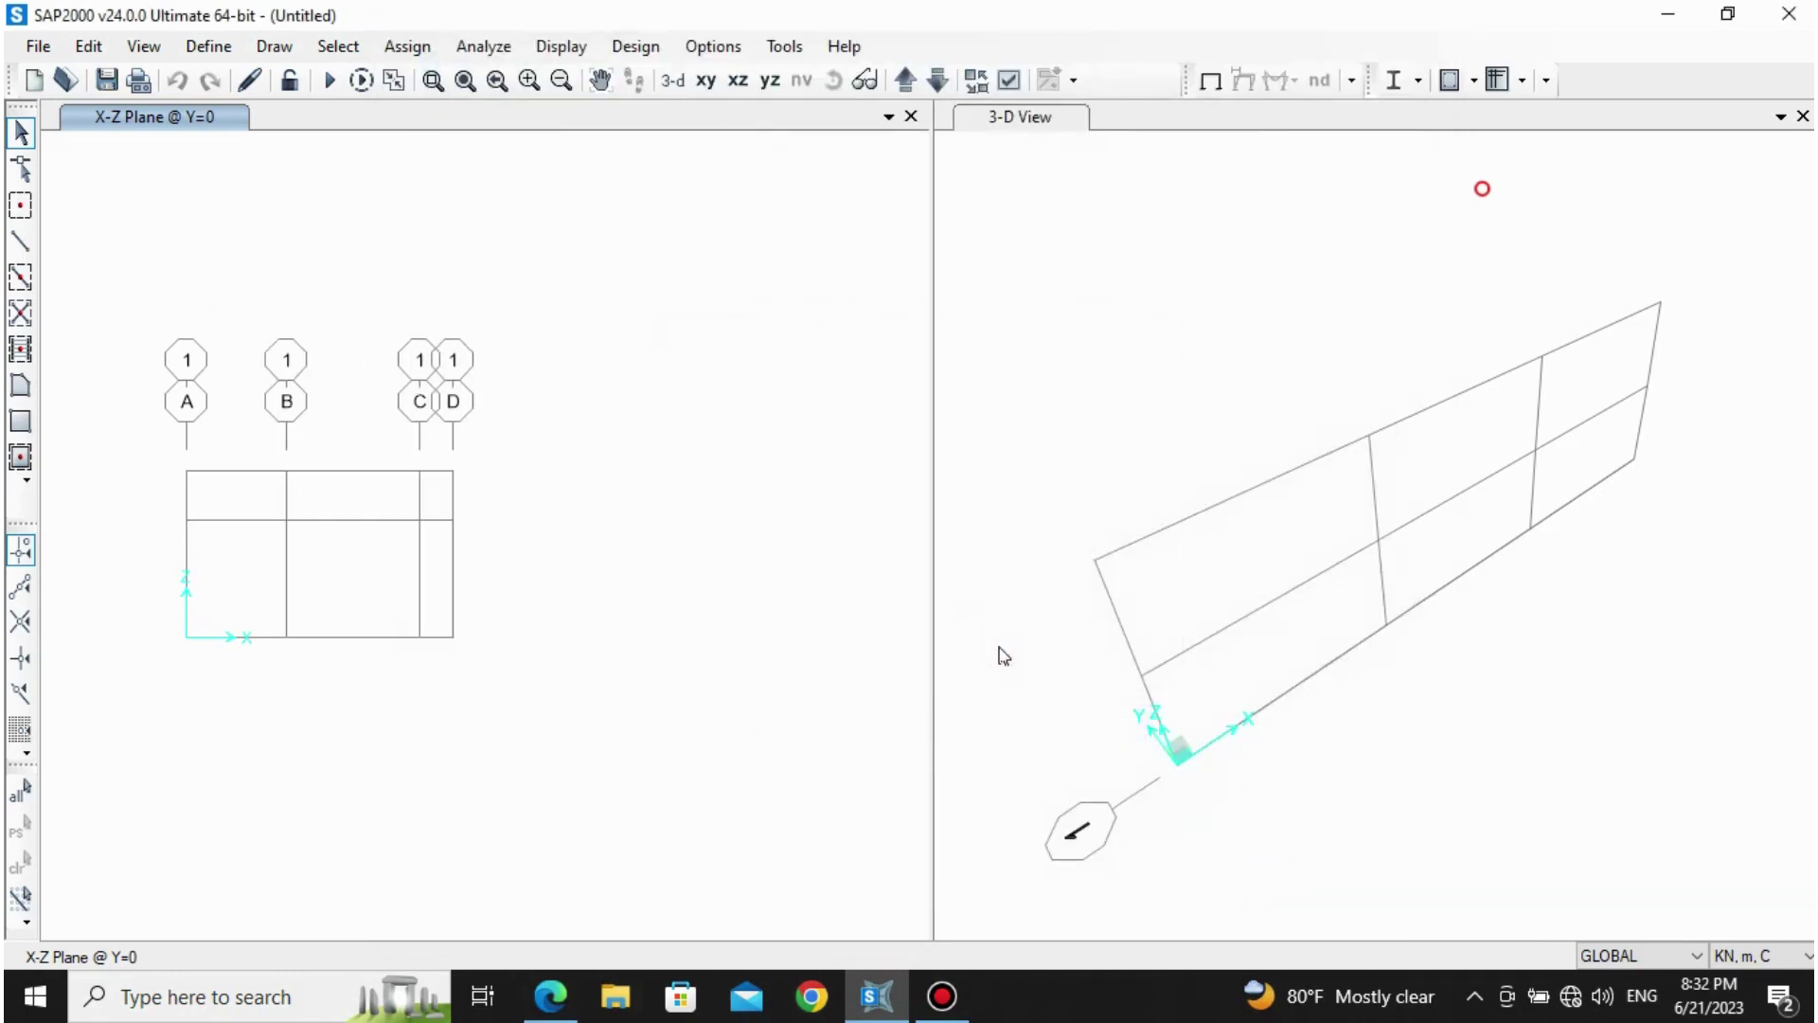
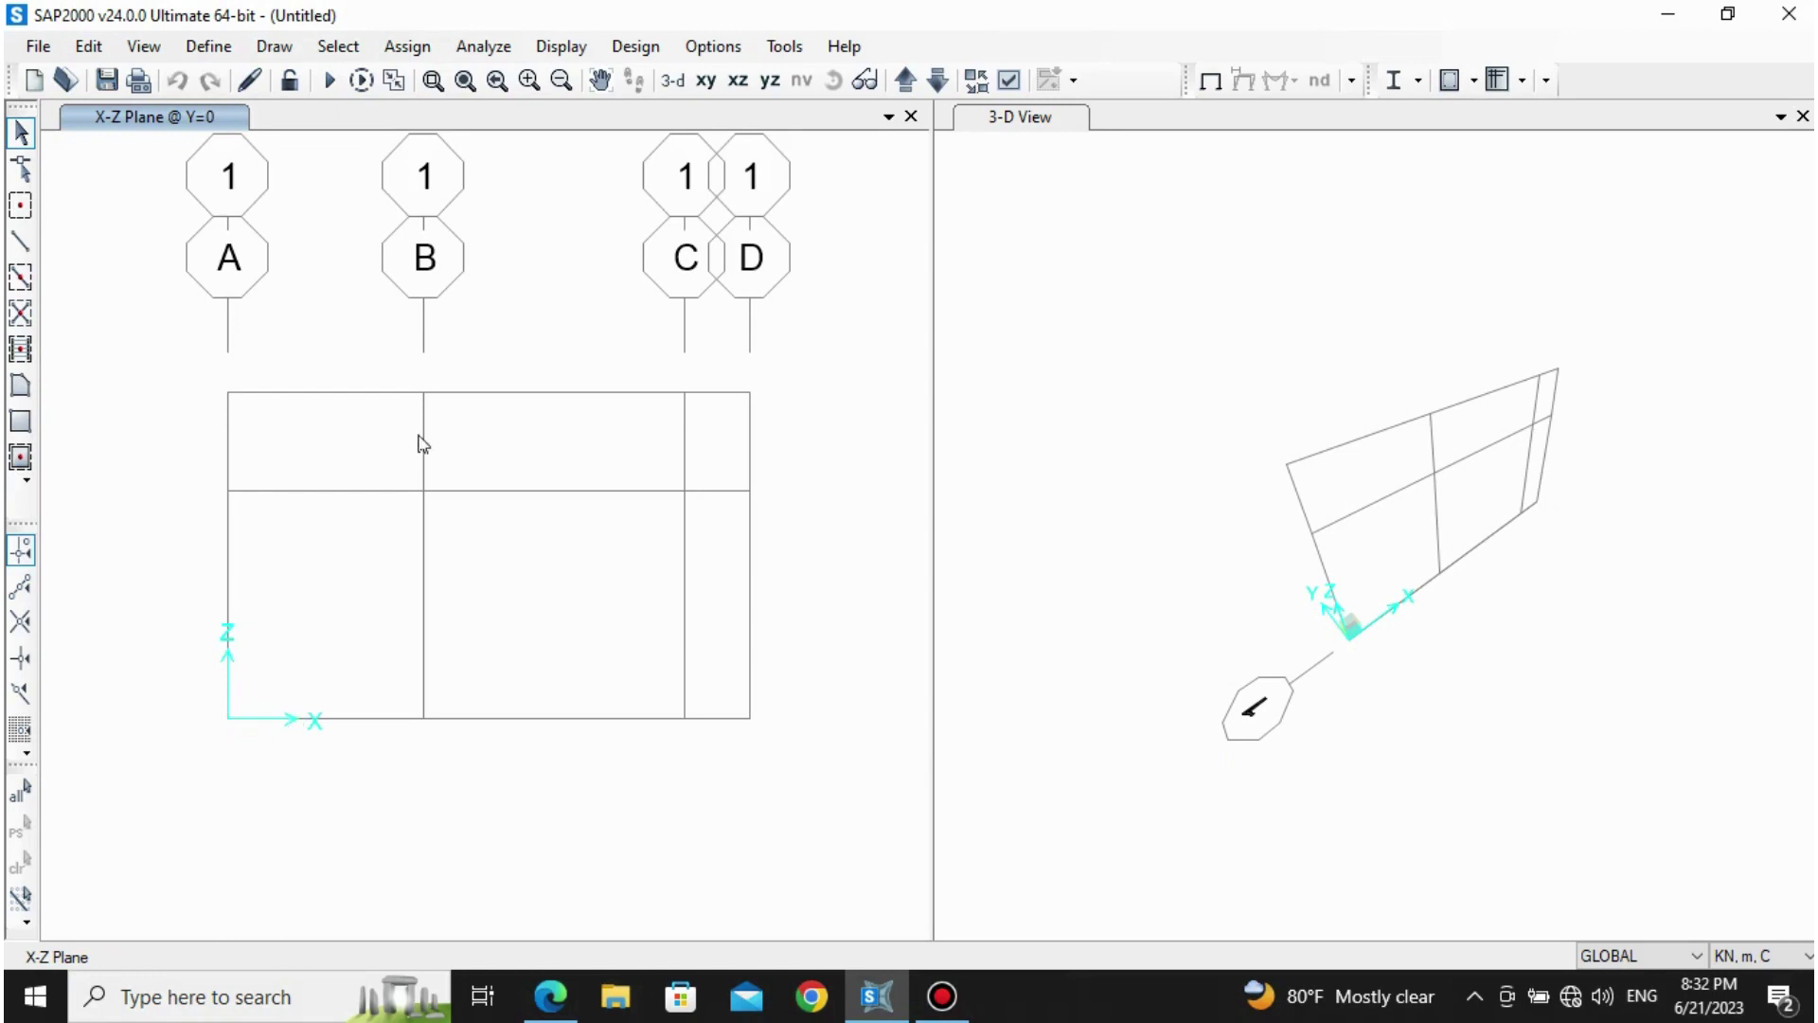
Step: Check the inclined frame's member layout in FRAME.pdf and return to SAP2000
{"action": "left_click", "coordinate": [550, 997]}
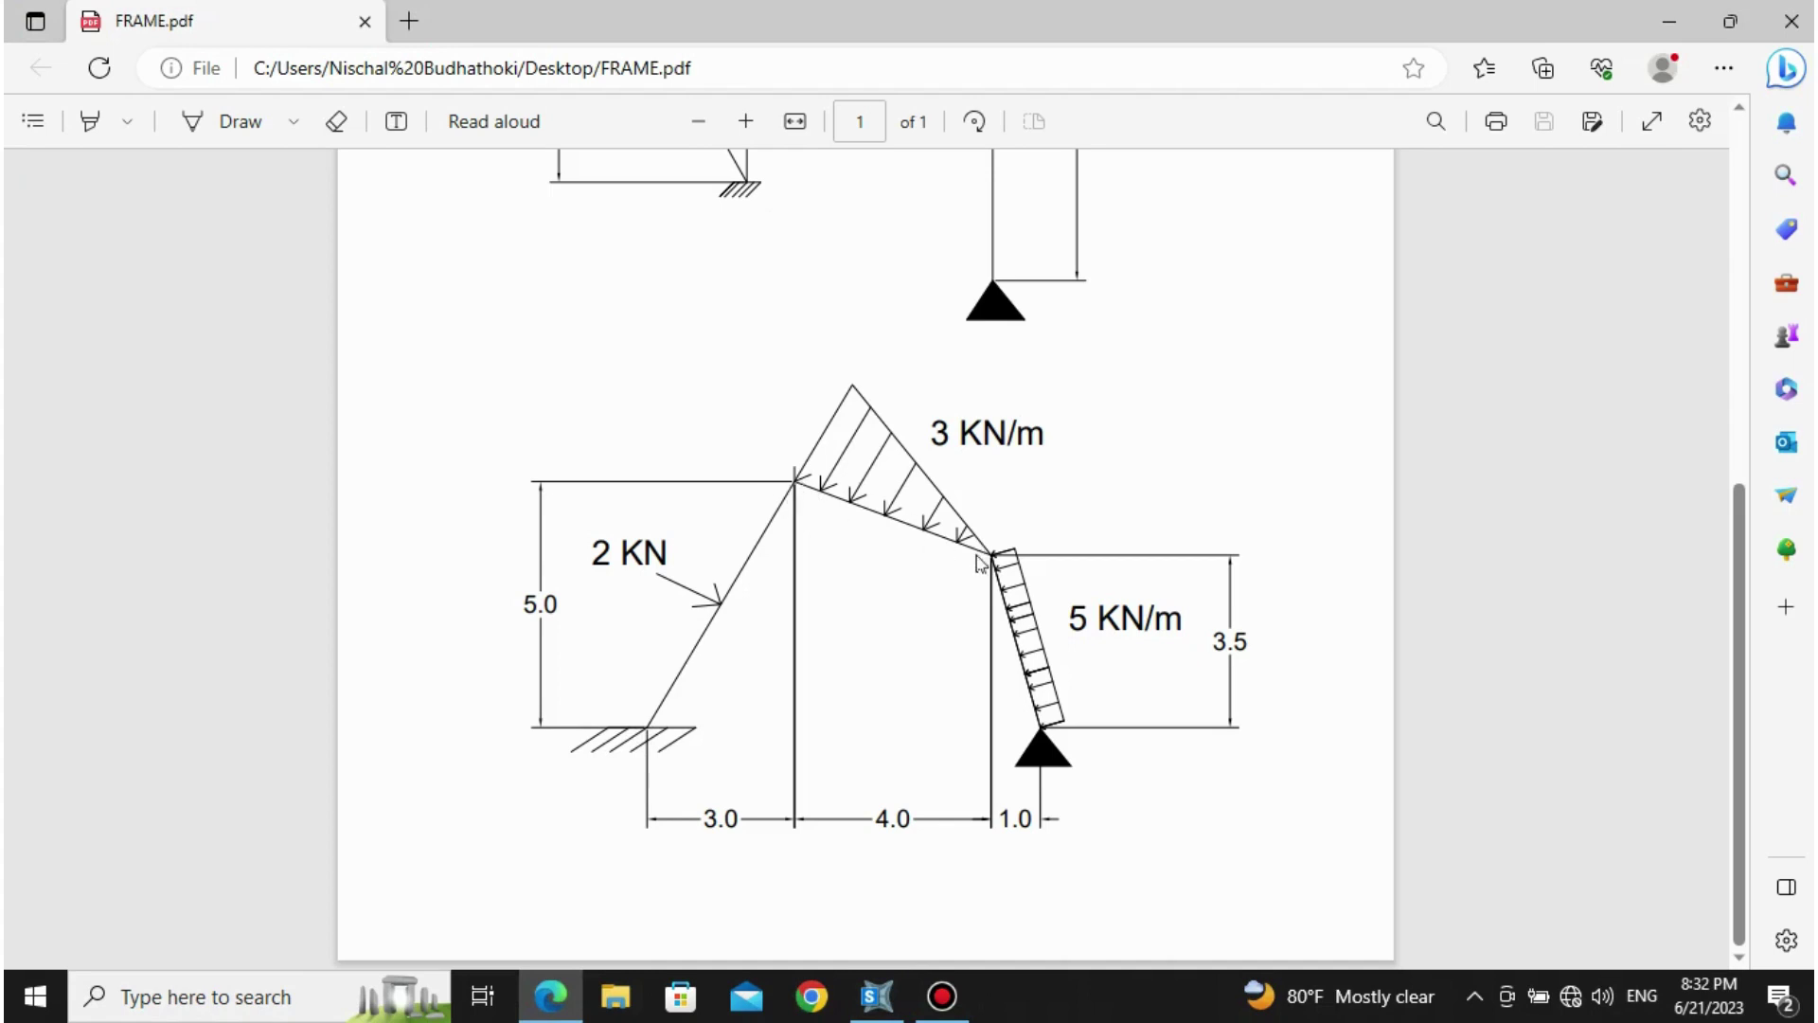
{"action": "left_click", "coordinate": [877, 997]}
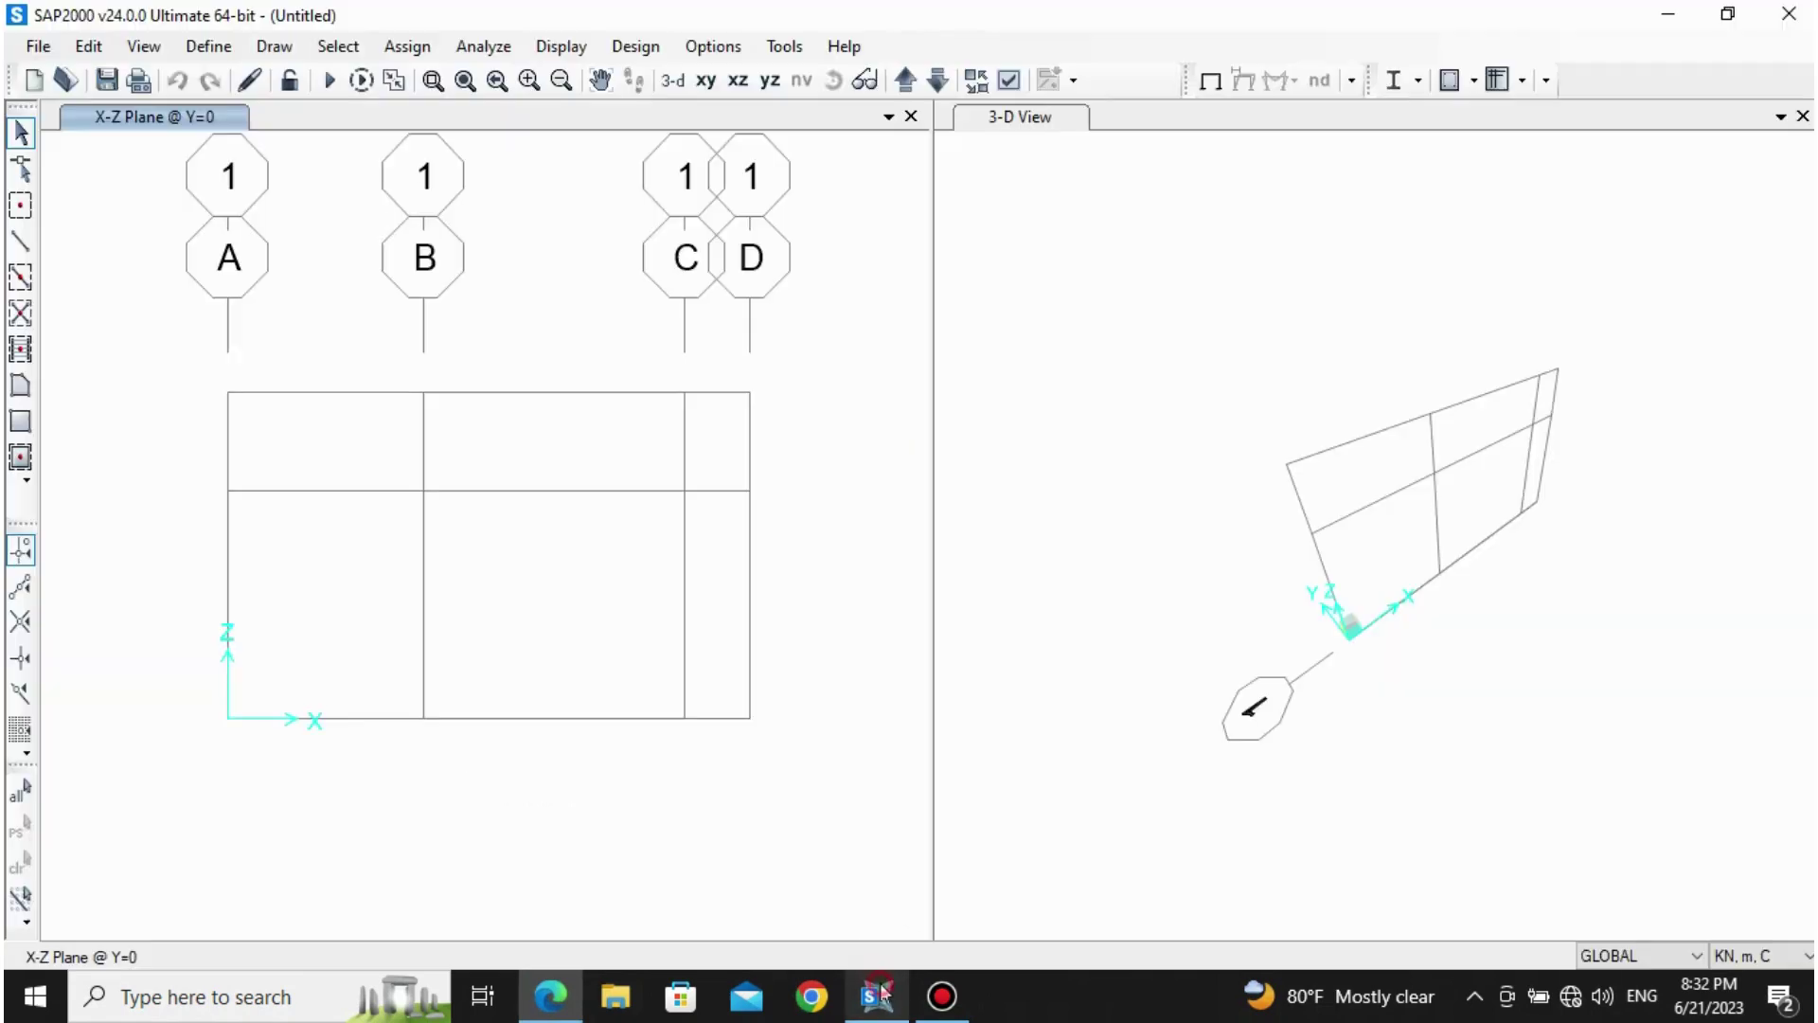
{"action": "left_click", "coordinate": [23, 243]}
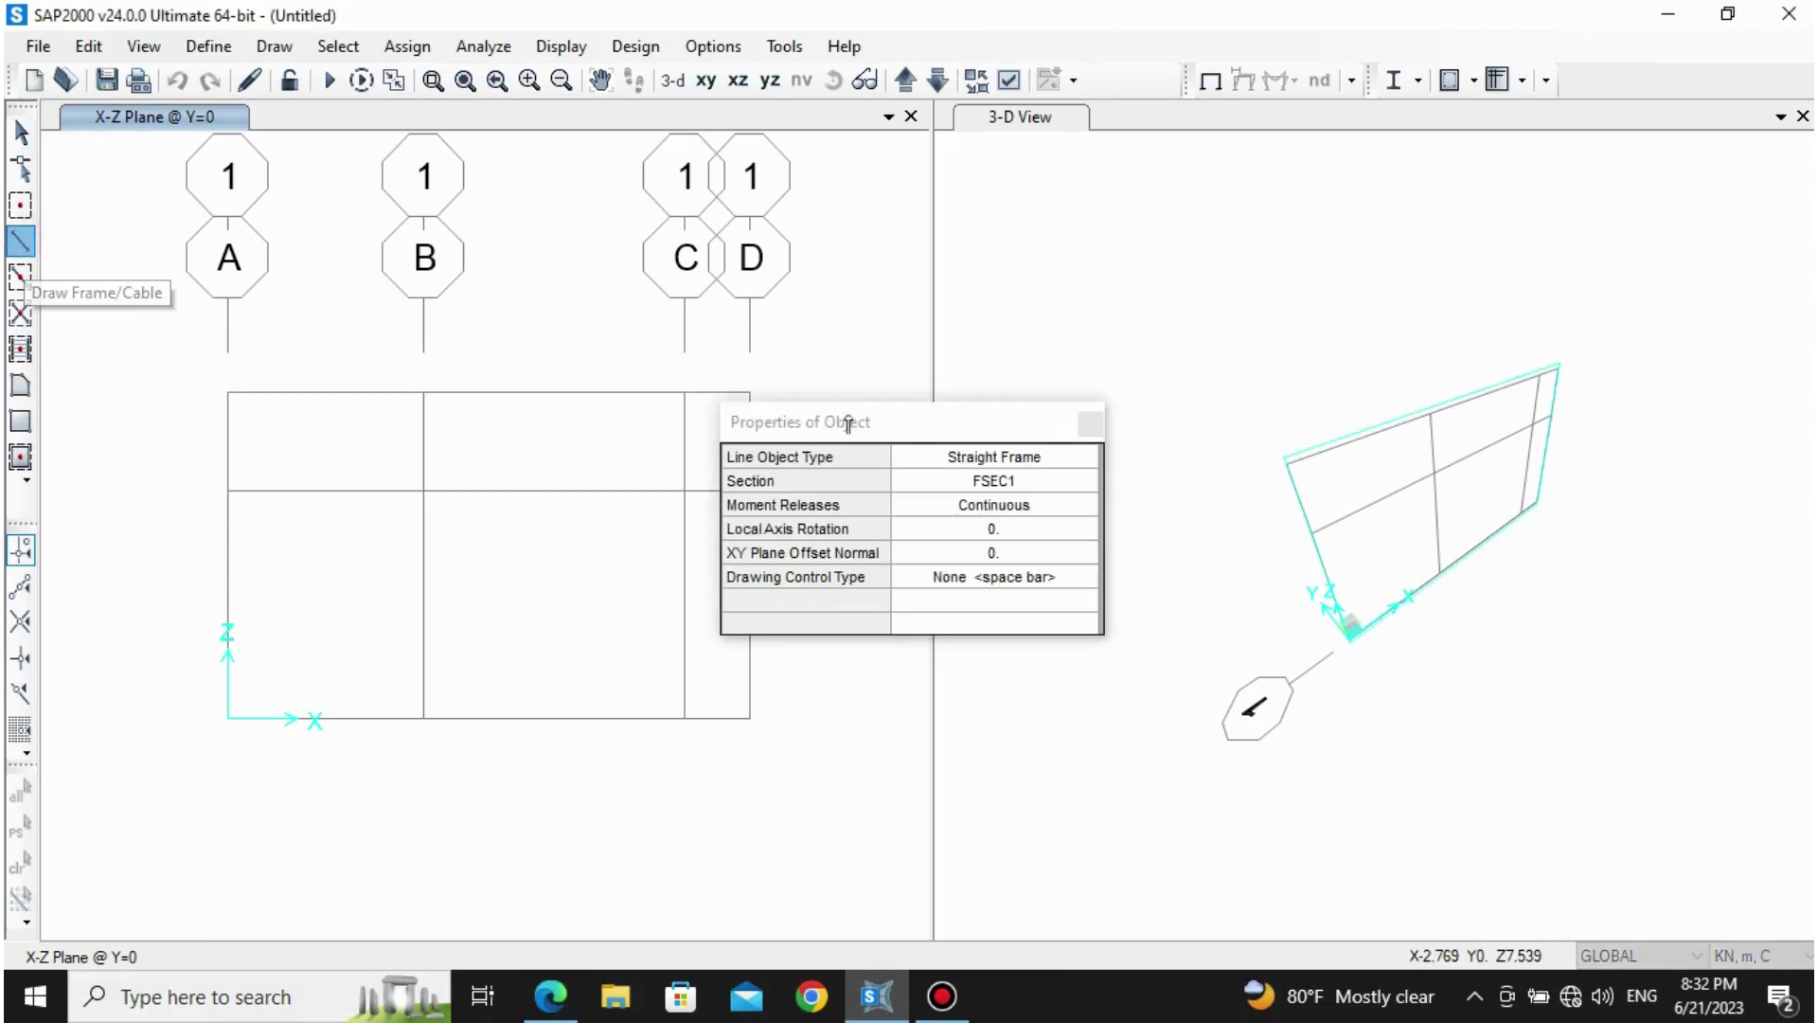
{"action": "mouse_move", "coordinate": [848, 410]}
{"action": "left_mouse_down"}
{"action": "mouse_move", "coordinate": [914, 383]}
{"action": "mouse_move", "coordinate": [1080, 199]}
{"action": "left_mouse_up"}
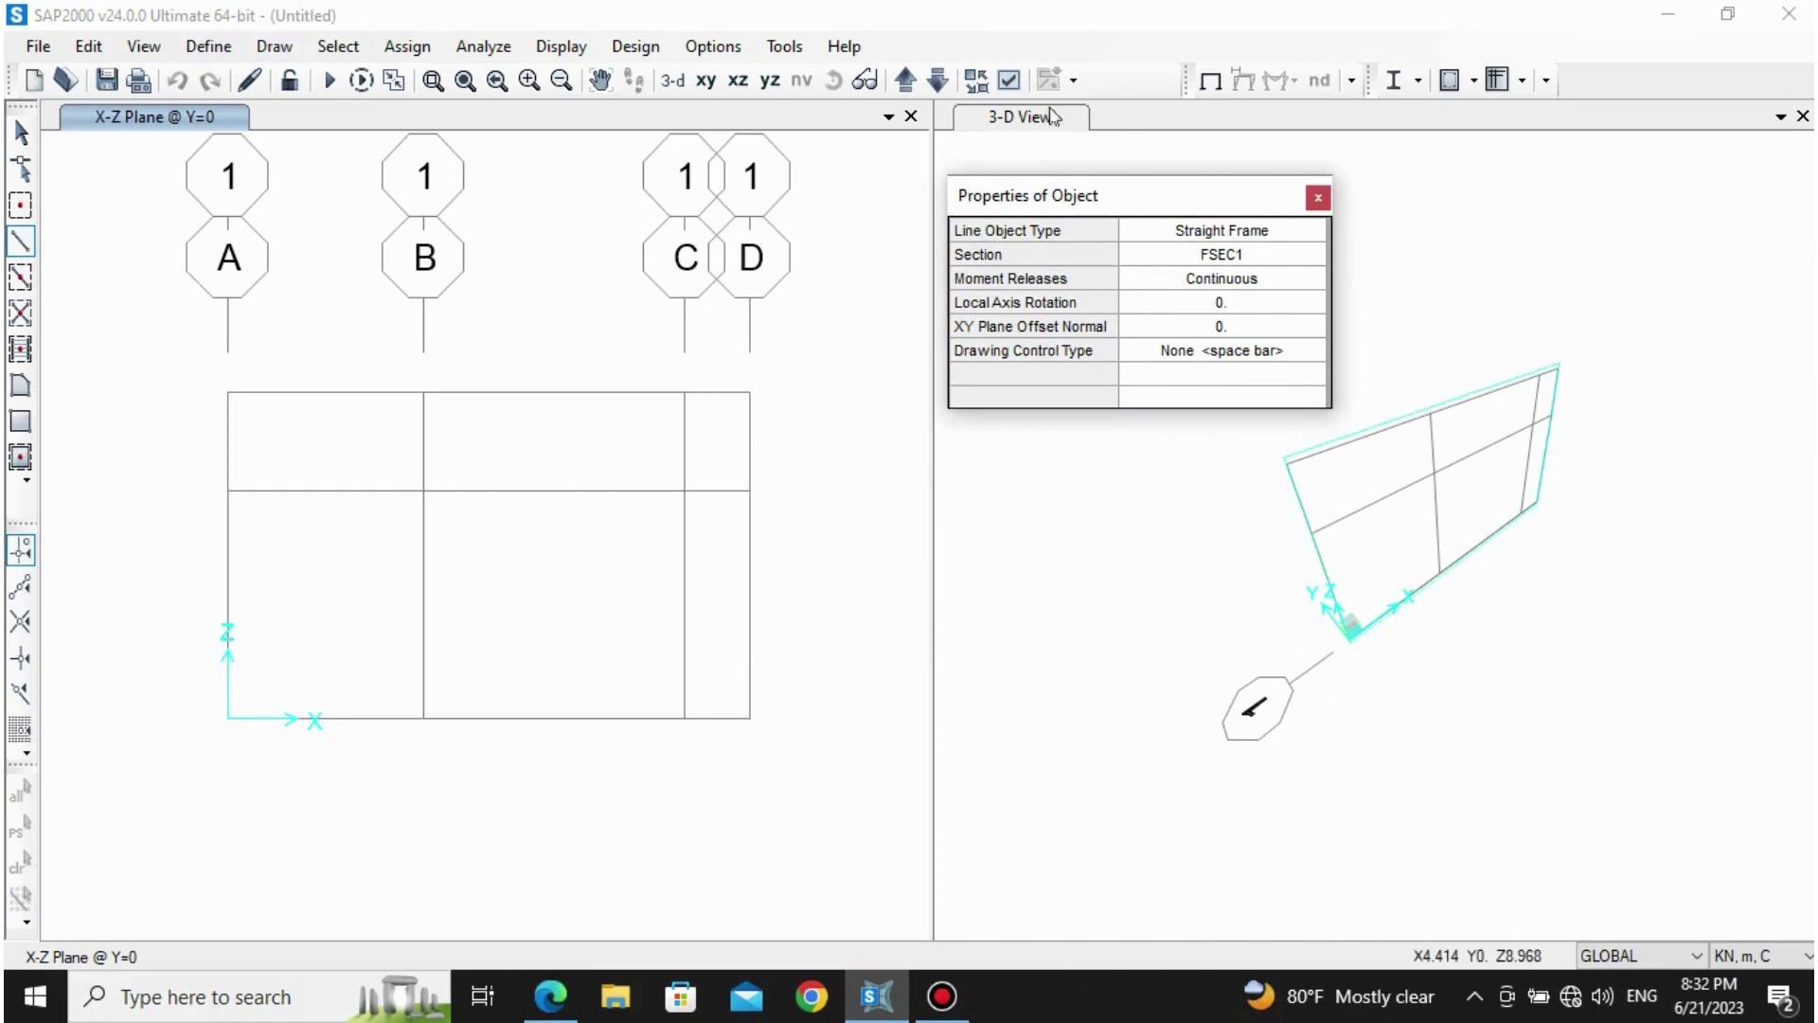
{"action": "left_click", "coordinate": [1318, 199]}
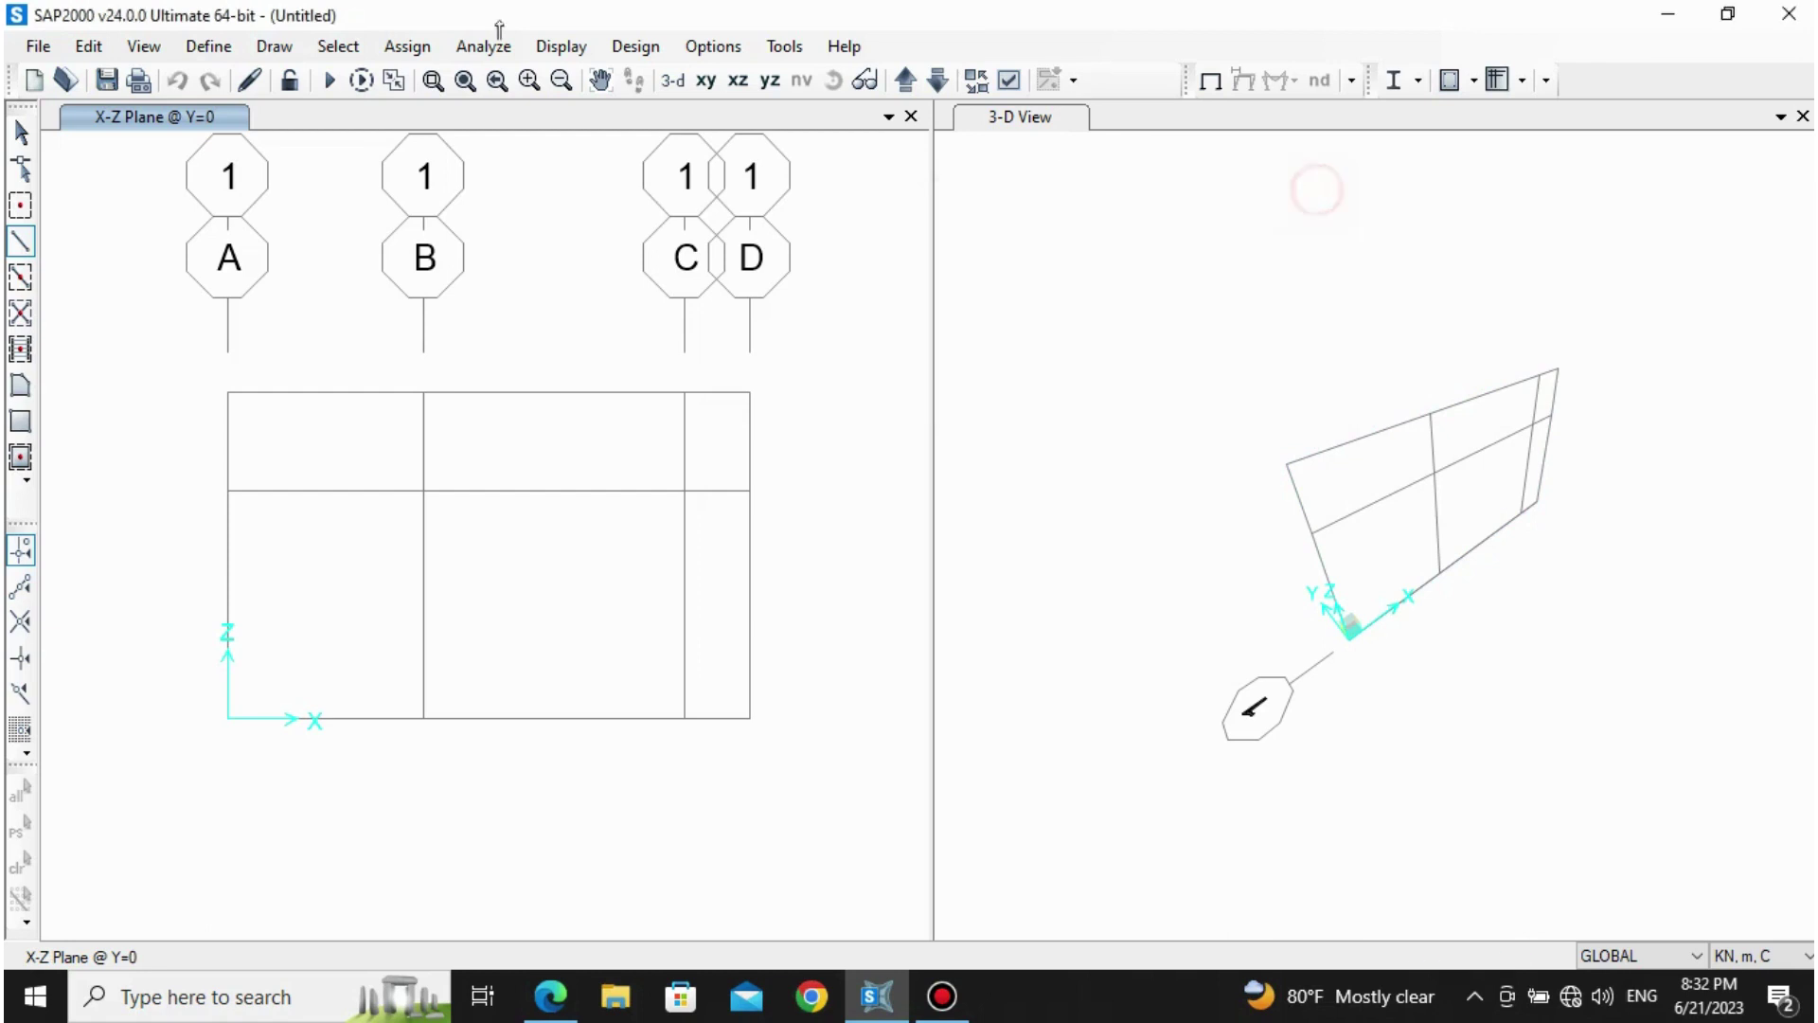
Step: Set the self weight multiplier of the DEAD load pattern to 0
{"action": "left_click", "coordinate": [202, 50]}
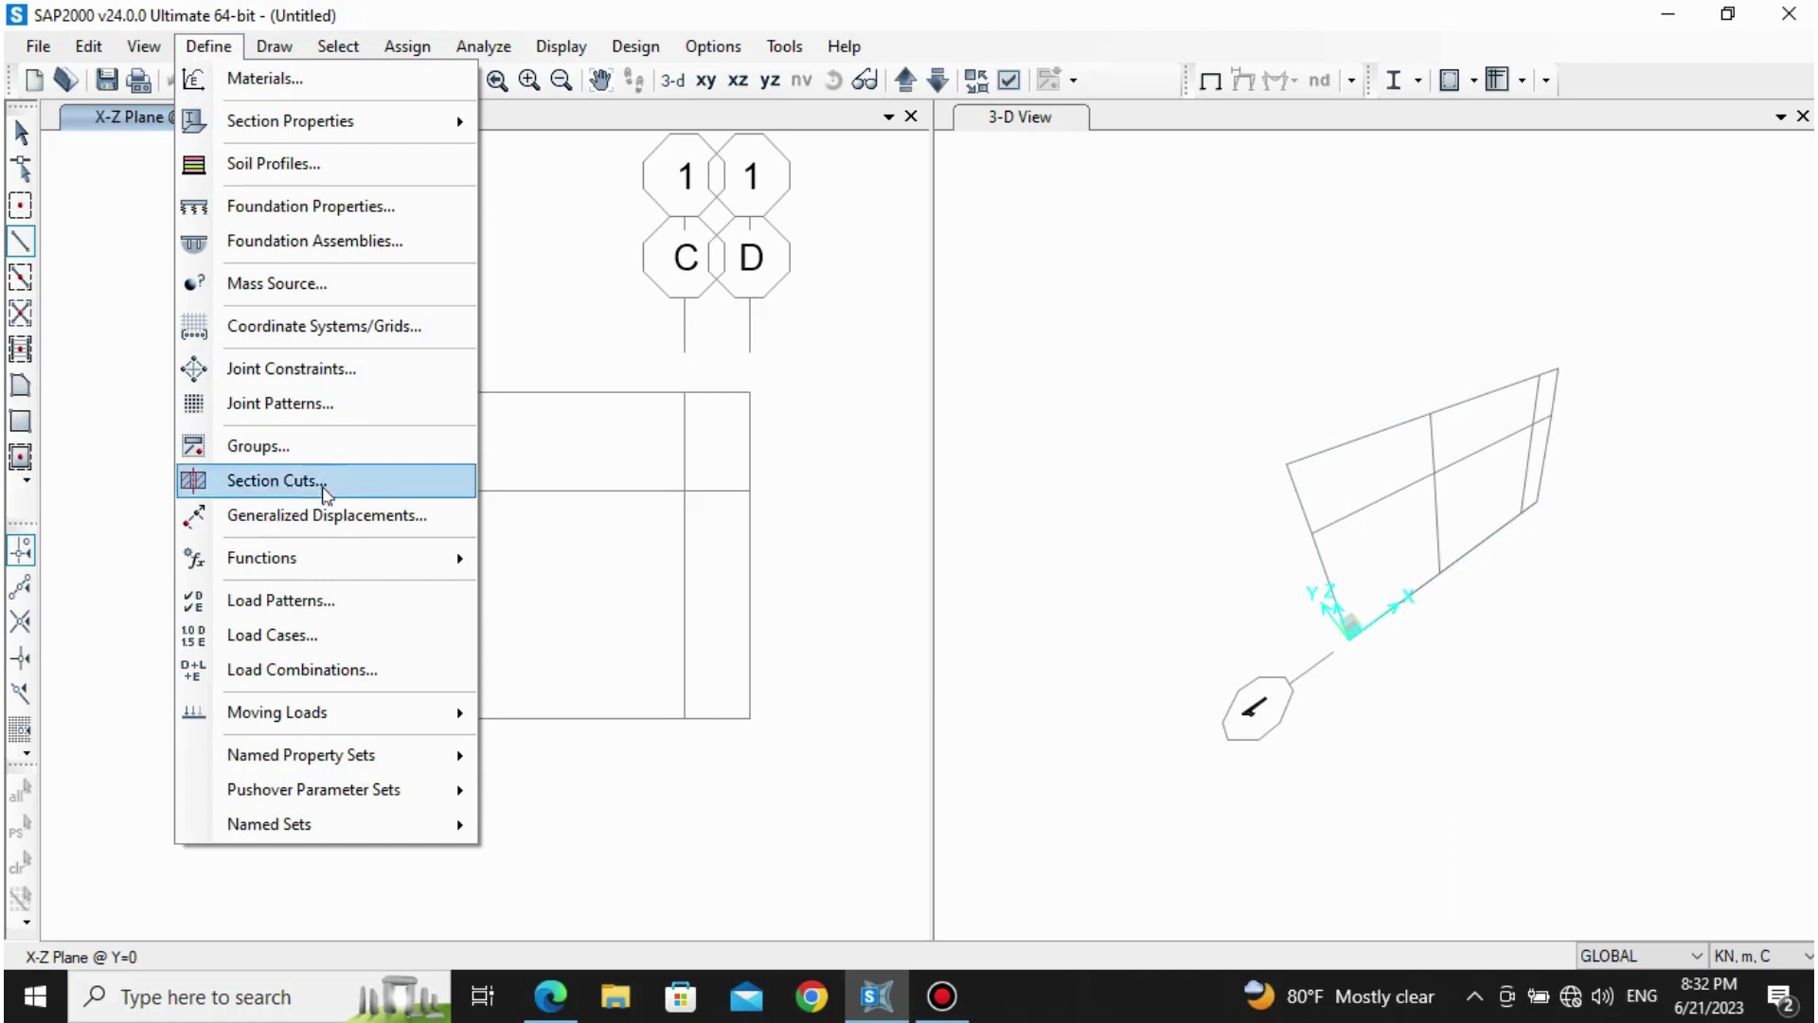
{"action": "left_click", "coordinate": [299, 603]}
{"action": "left_click", "coordinate": [870, 438]}
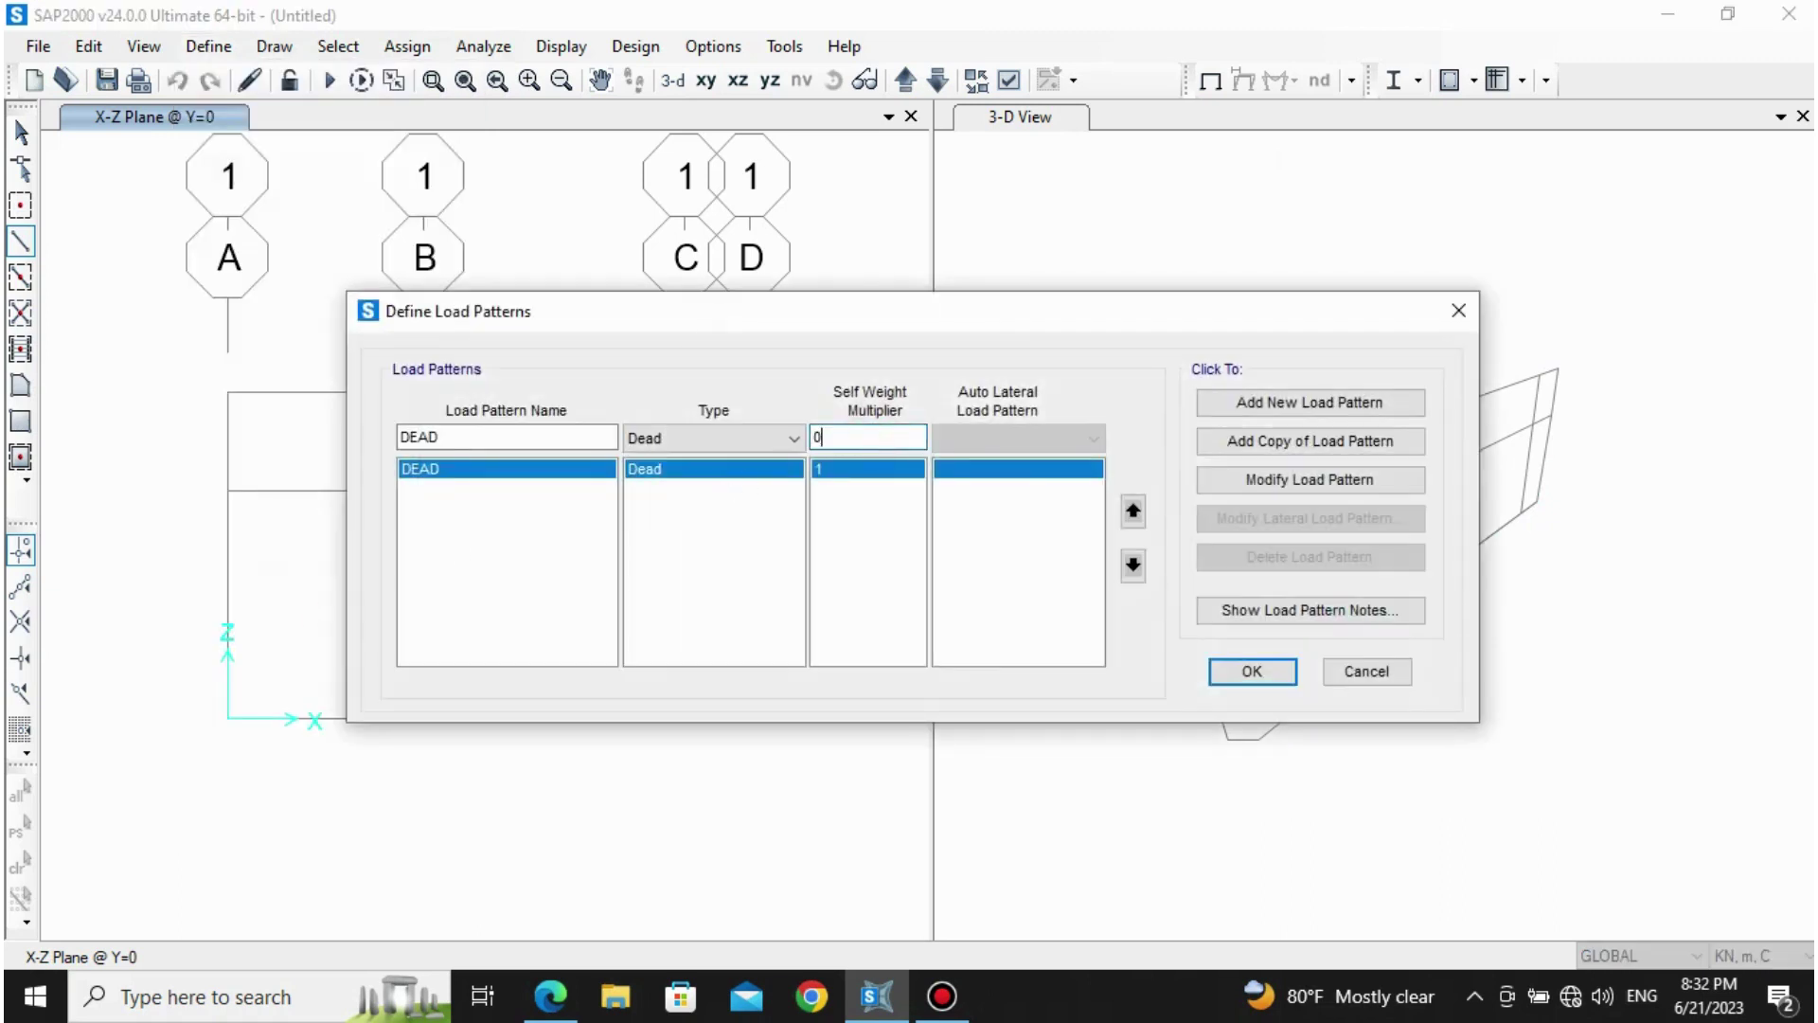
{"action": "type", "text": "0"}
{"action": "left_click", "coordinate": [1300, 481]}
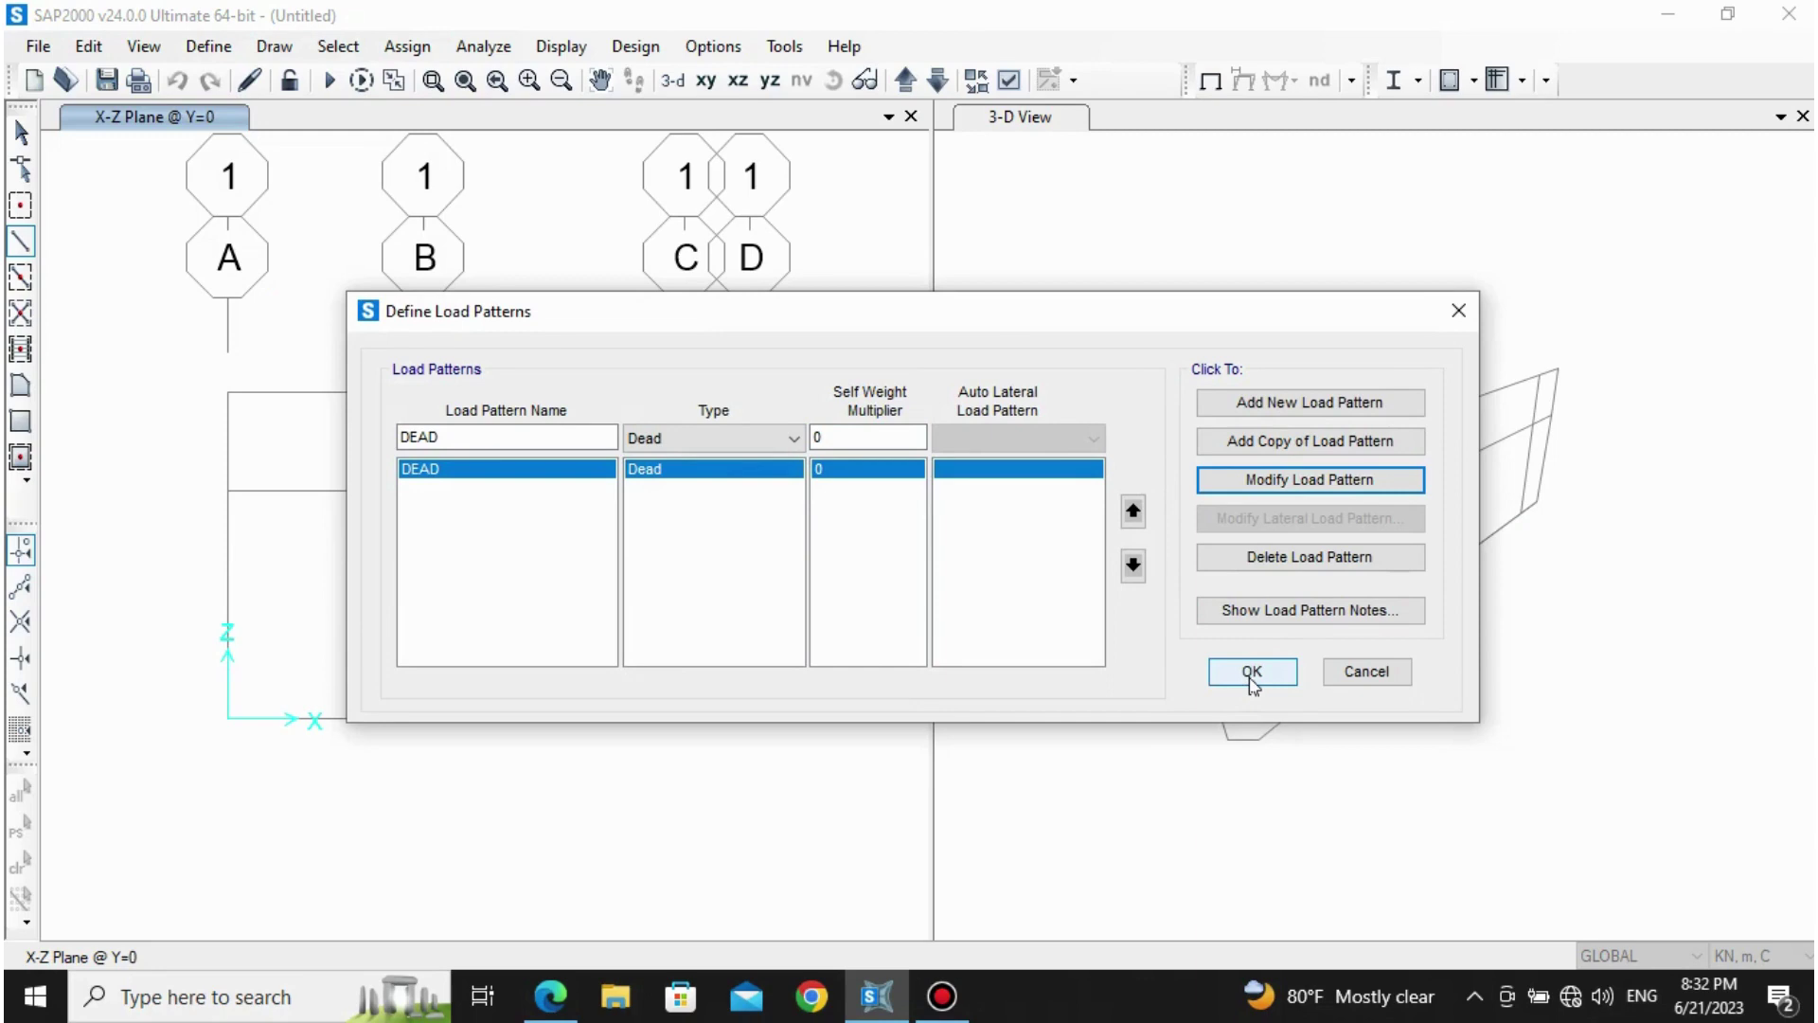
{"action": "left_click", "coordinate": [1253, 673]}
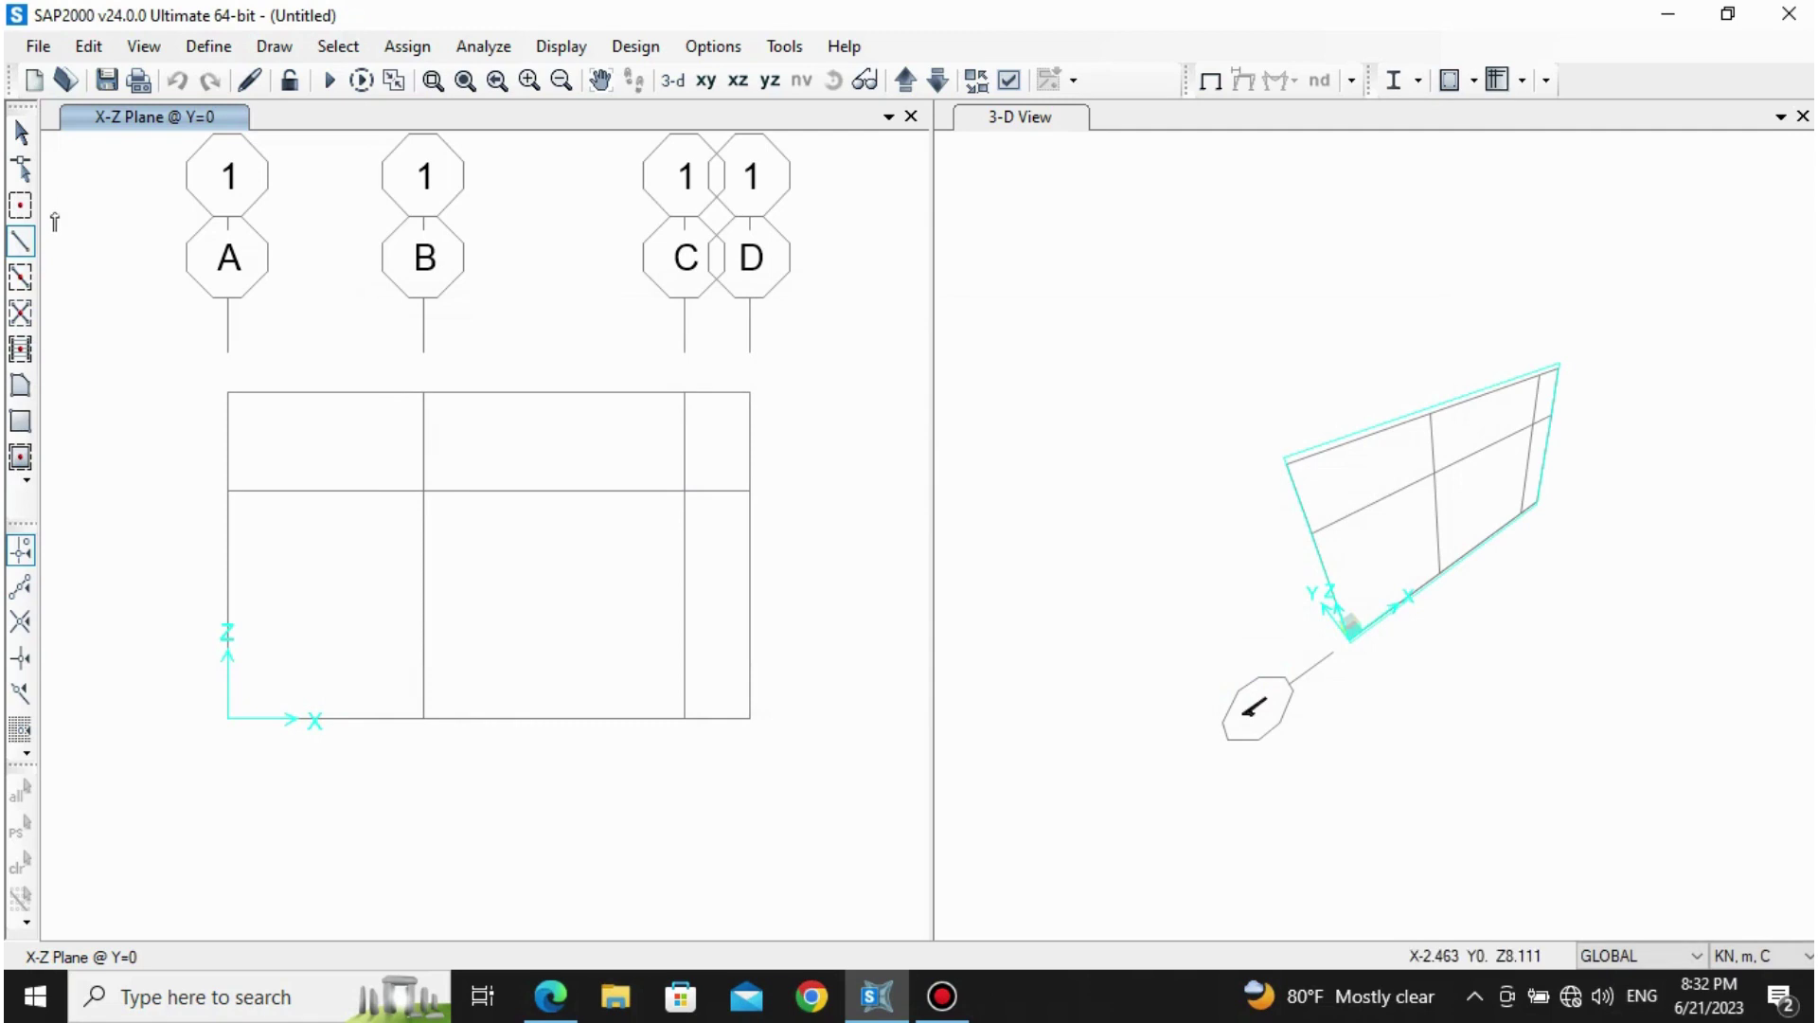
Step: Draw continuous FSEC1 straight frame members from grid A's base to B at Z 5 m, C at Z 3.5 m and D's base
{"action": "left_click", "coordinate": [20, 240]}
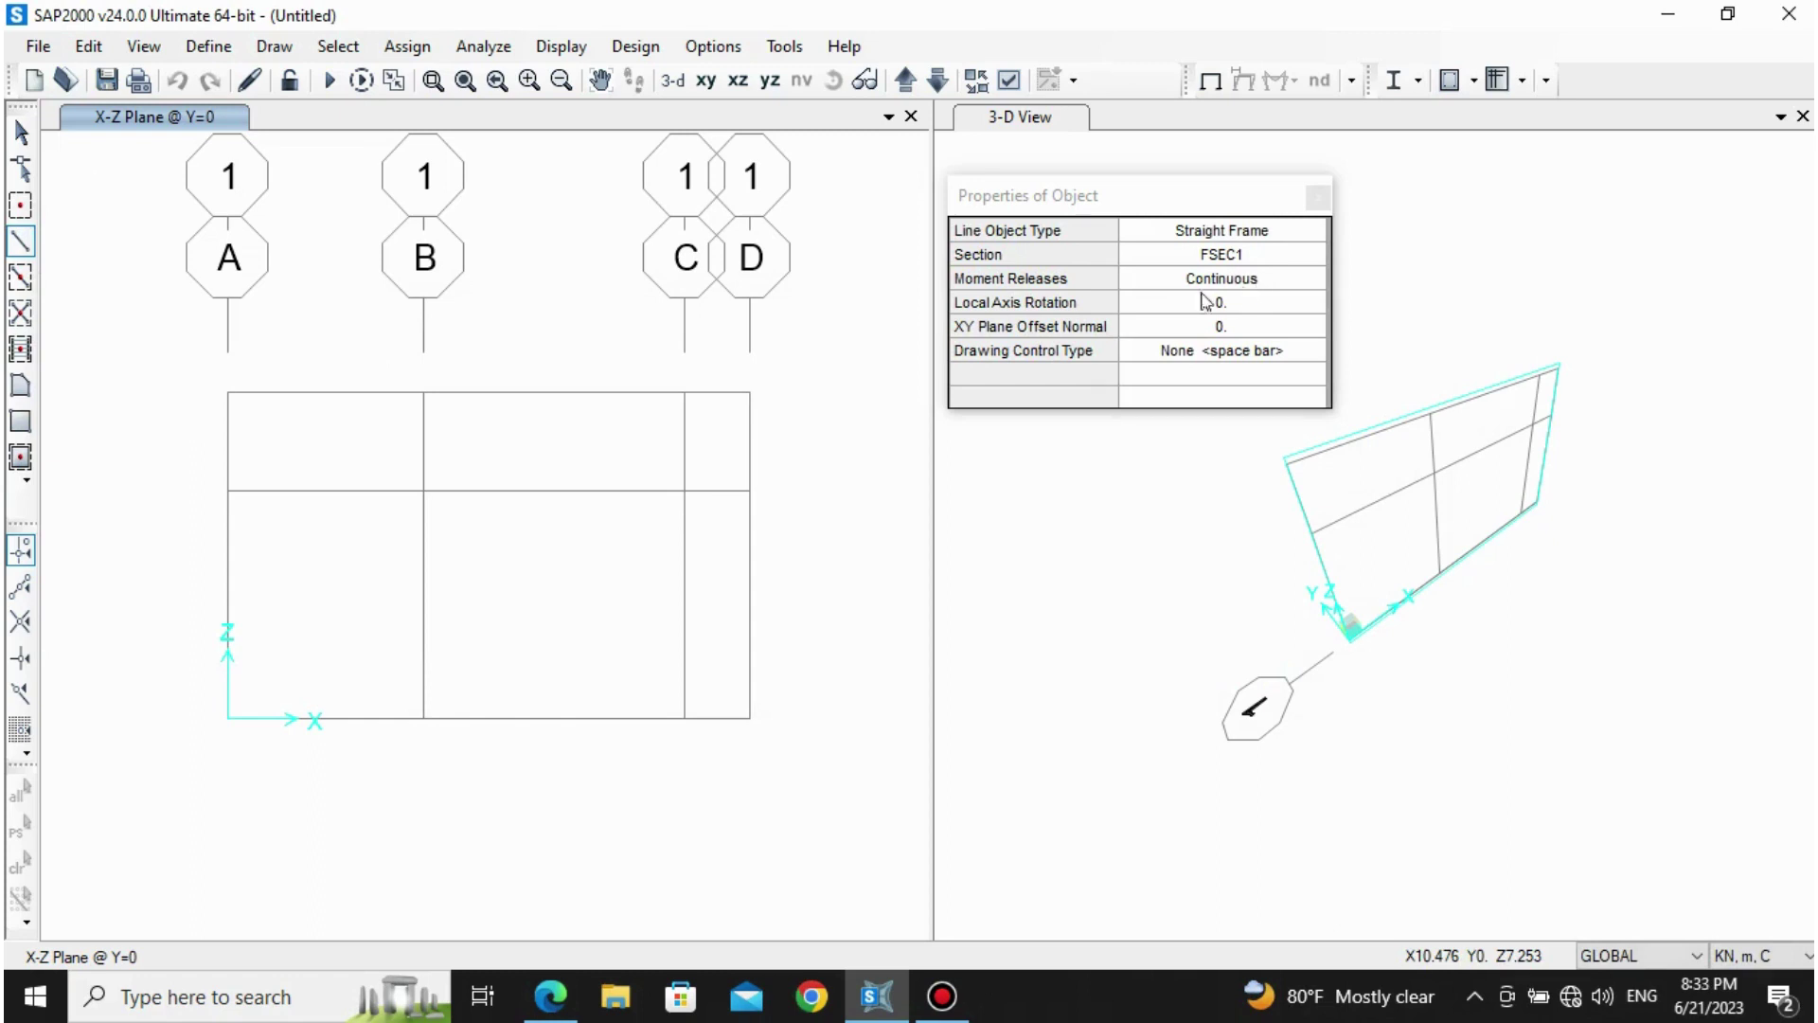
{"action": "left_click", "coordinate": [1248, 280]}
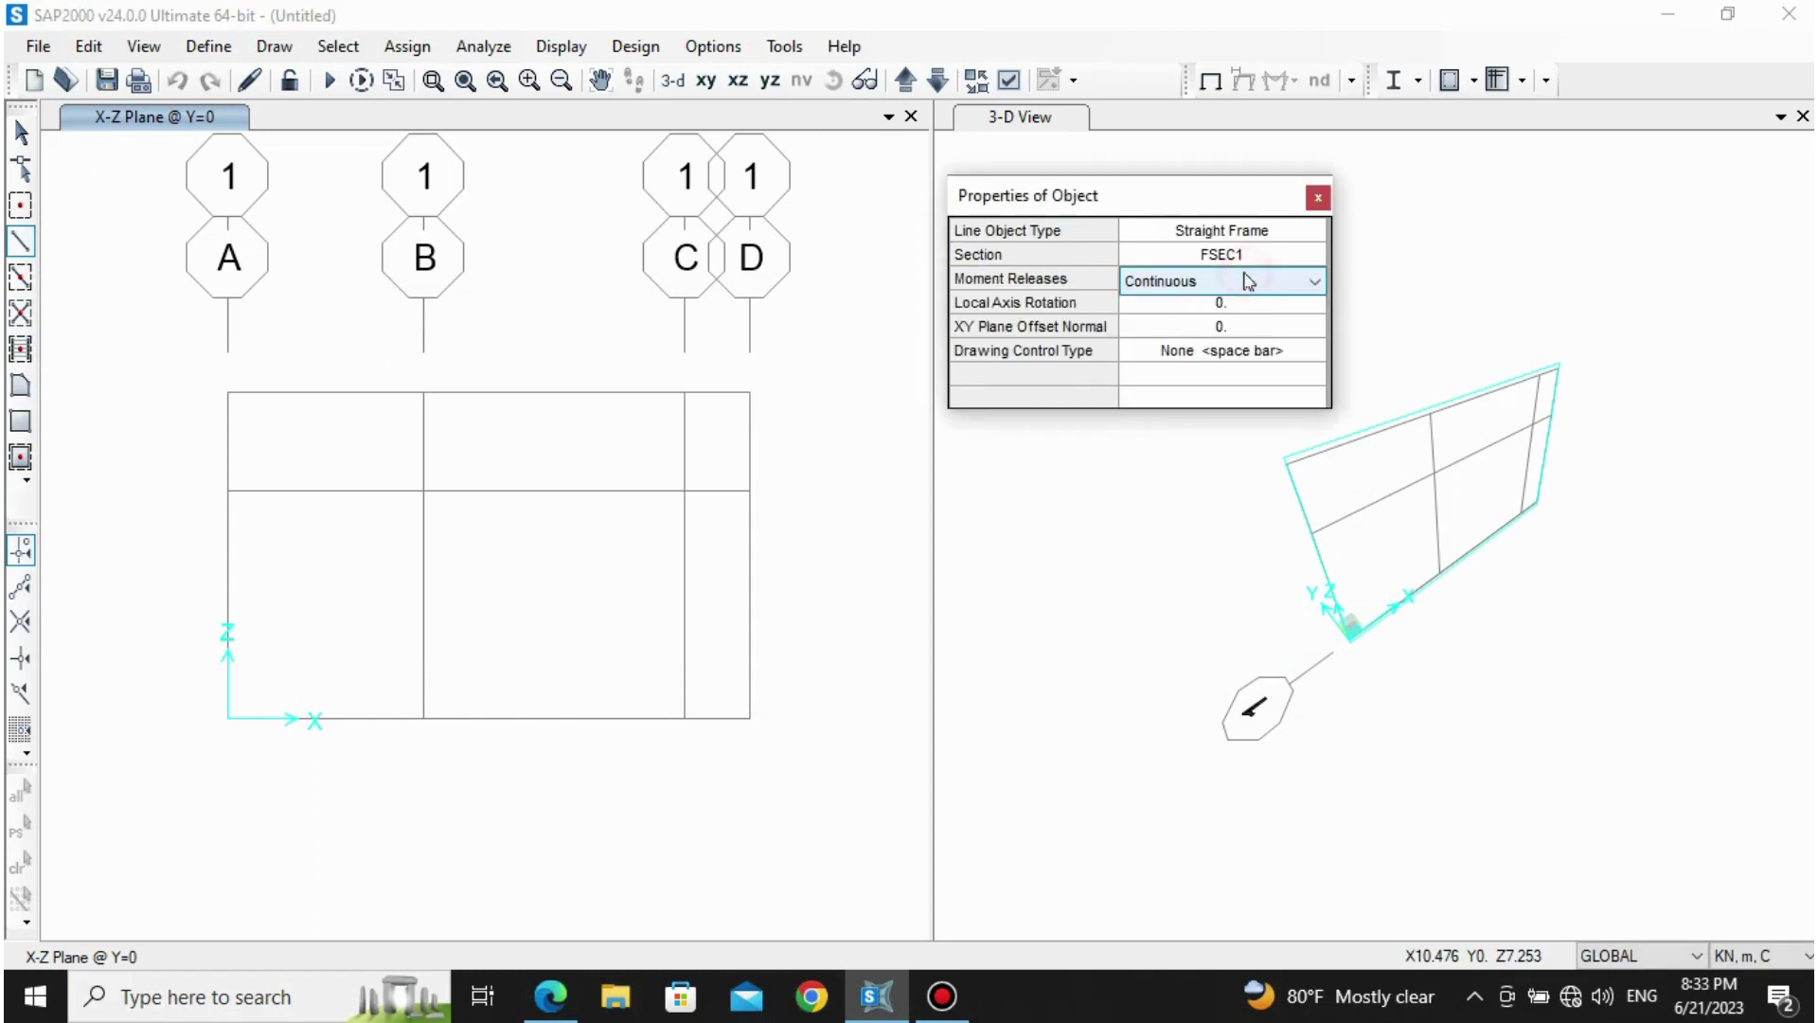
{"action": "left_click", "coordinate": [1249, 281]}
{"action": "left_click", "coordinate": [1246, 277]}
{"action": "left_click", "coordinate": [229, 718]}
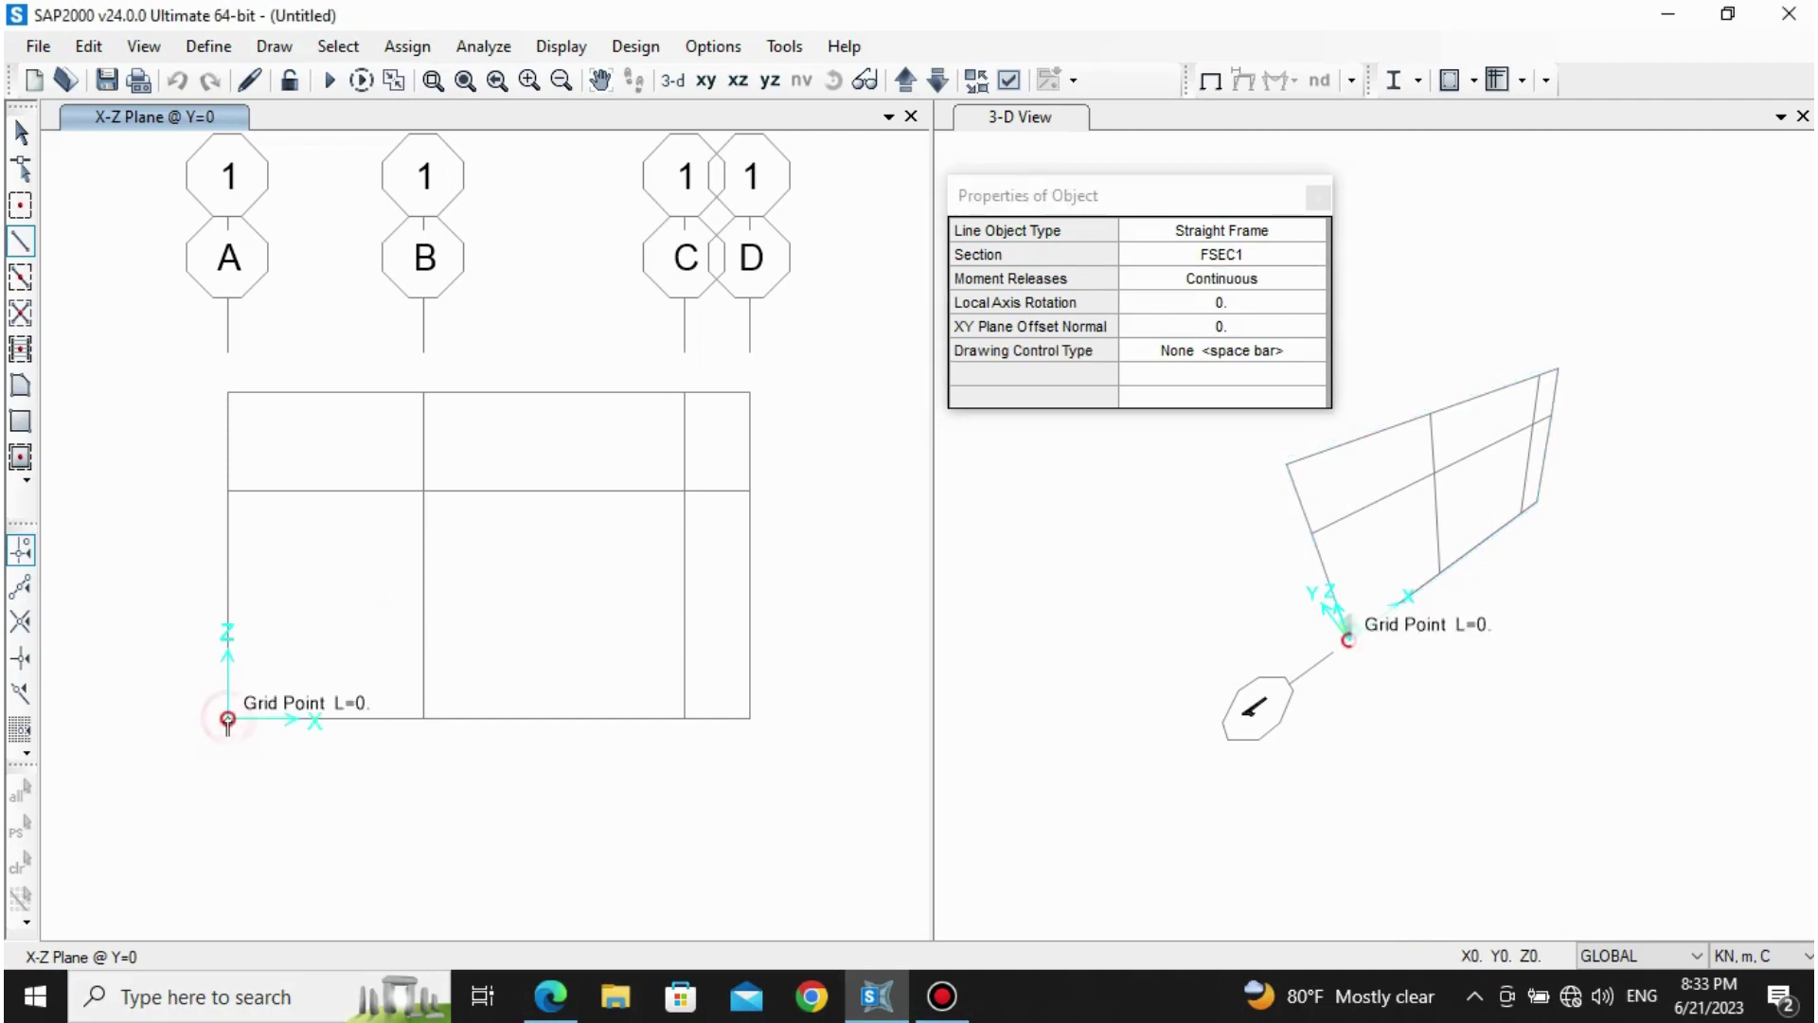
{"action": "left_click", "coordinate": [423, 392]}
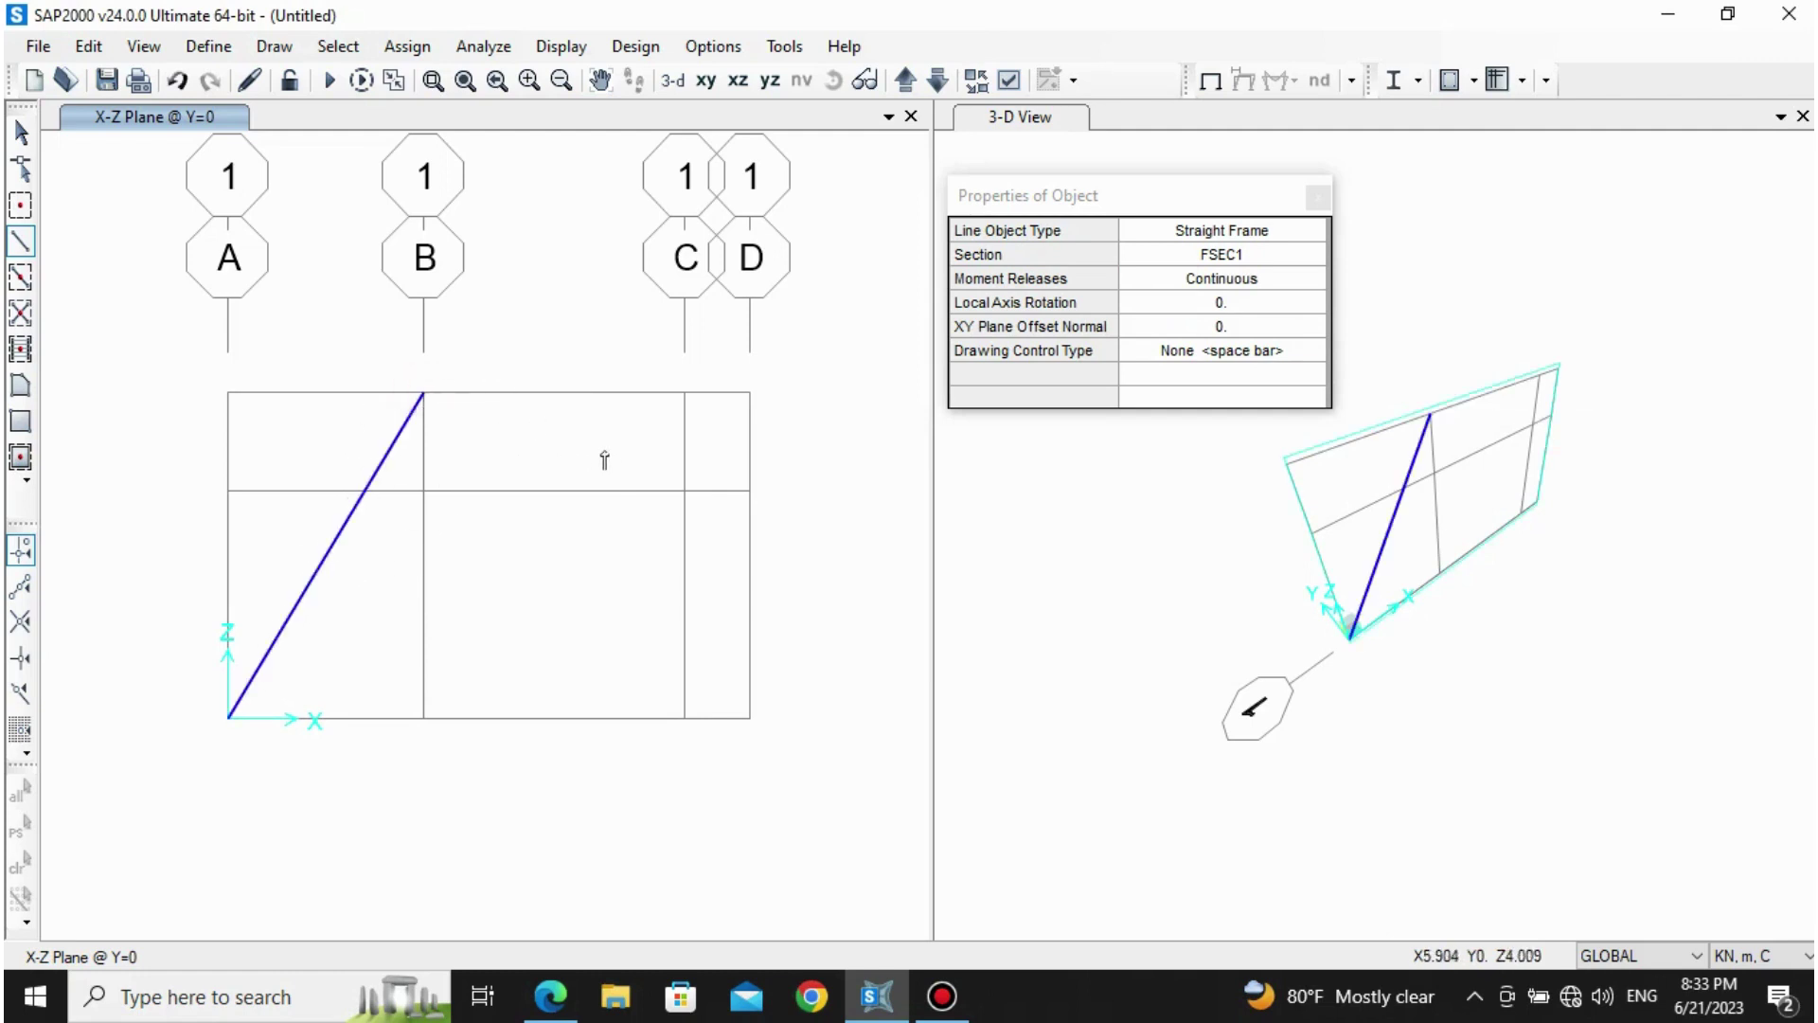
{"action": "left_click", "coordinate": [685, 491]}
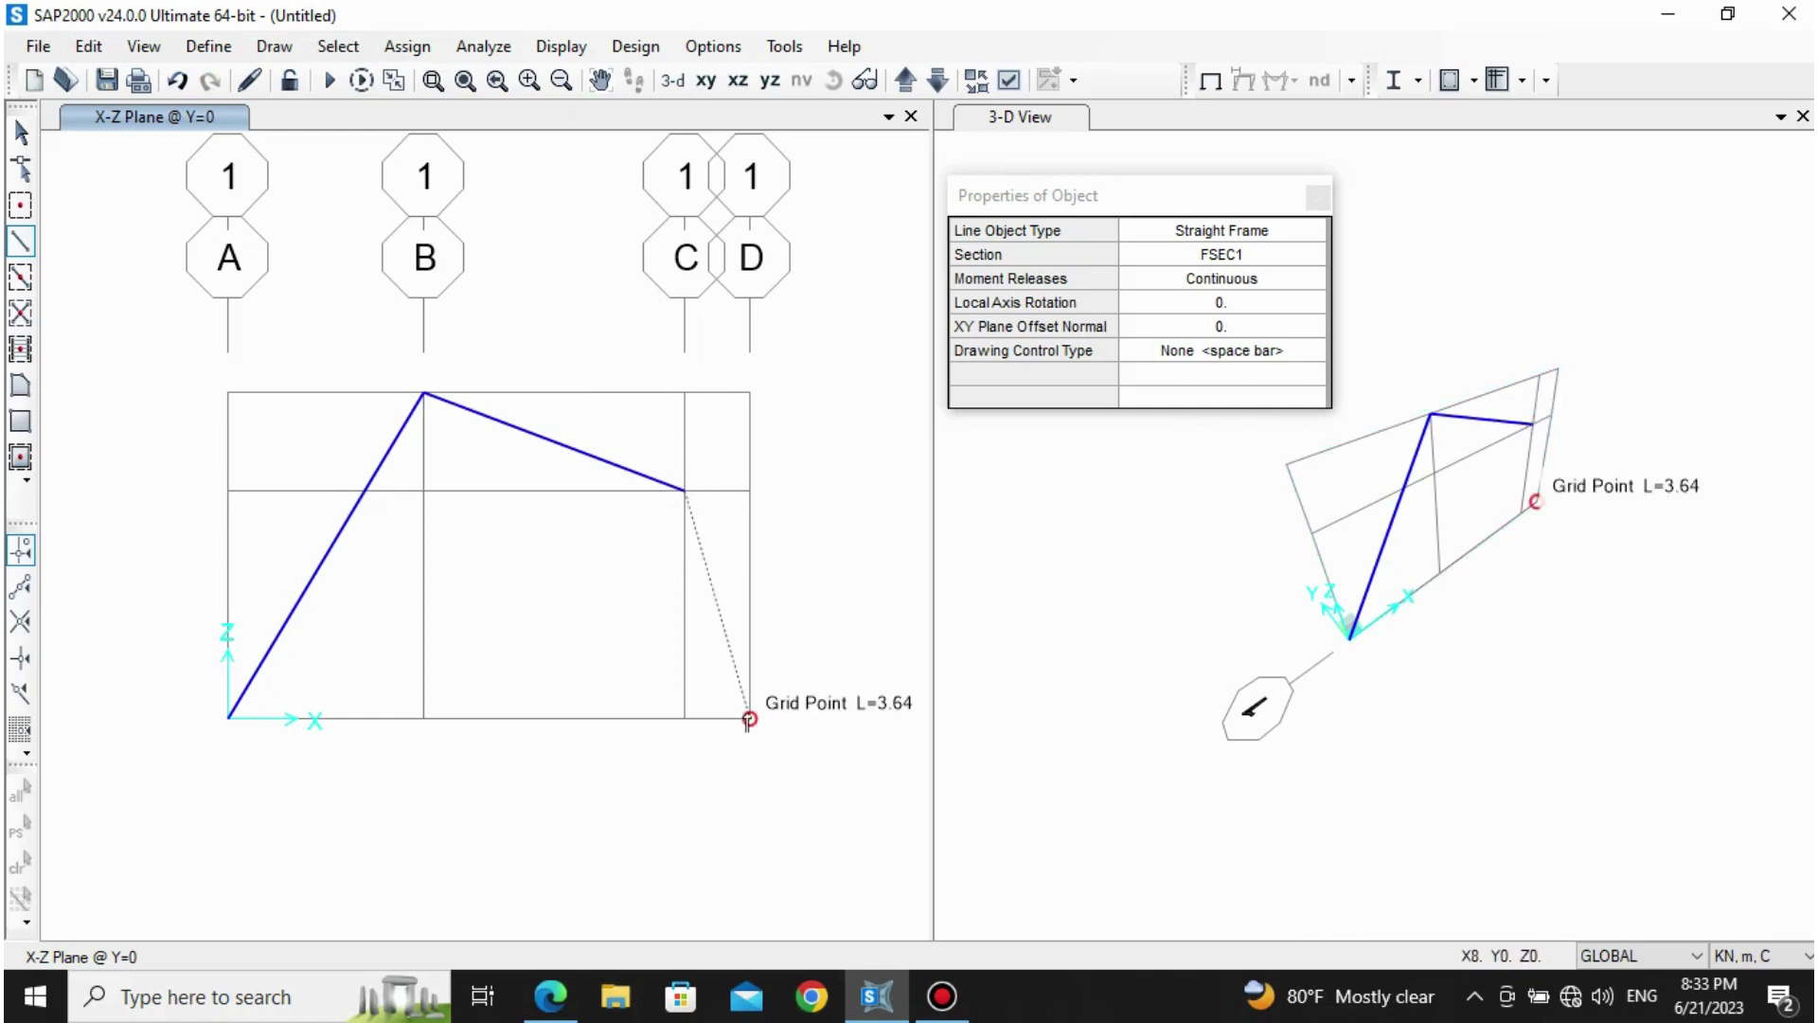
{"action": "left_click", "coordinate": [749, 718]}
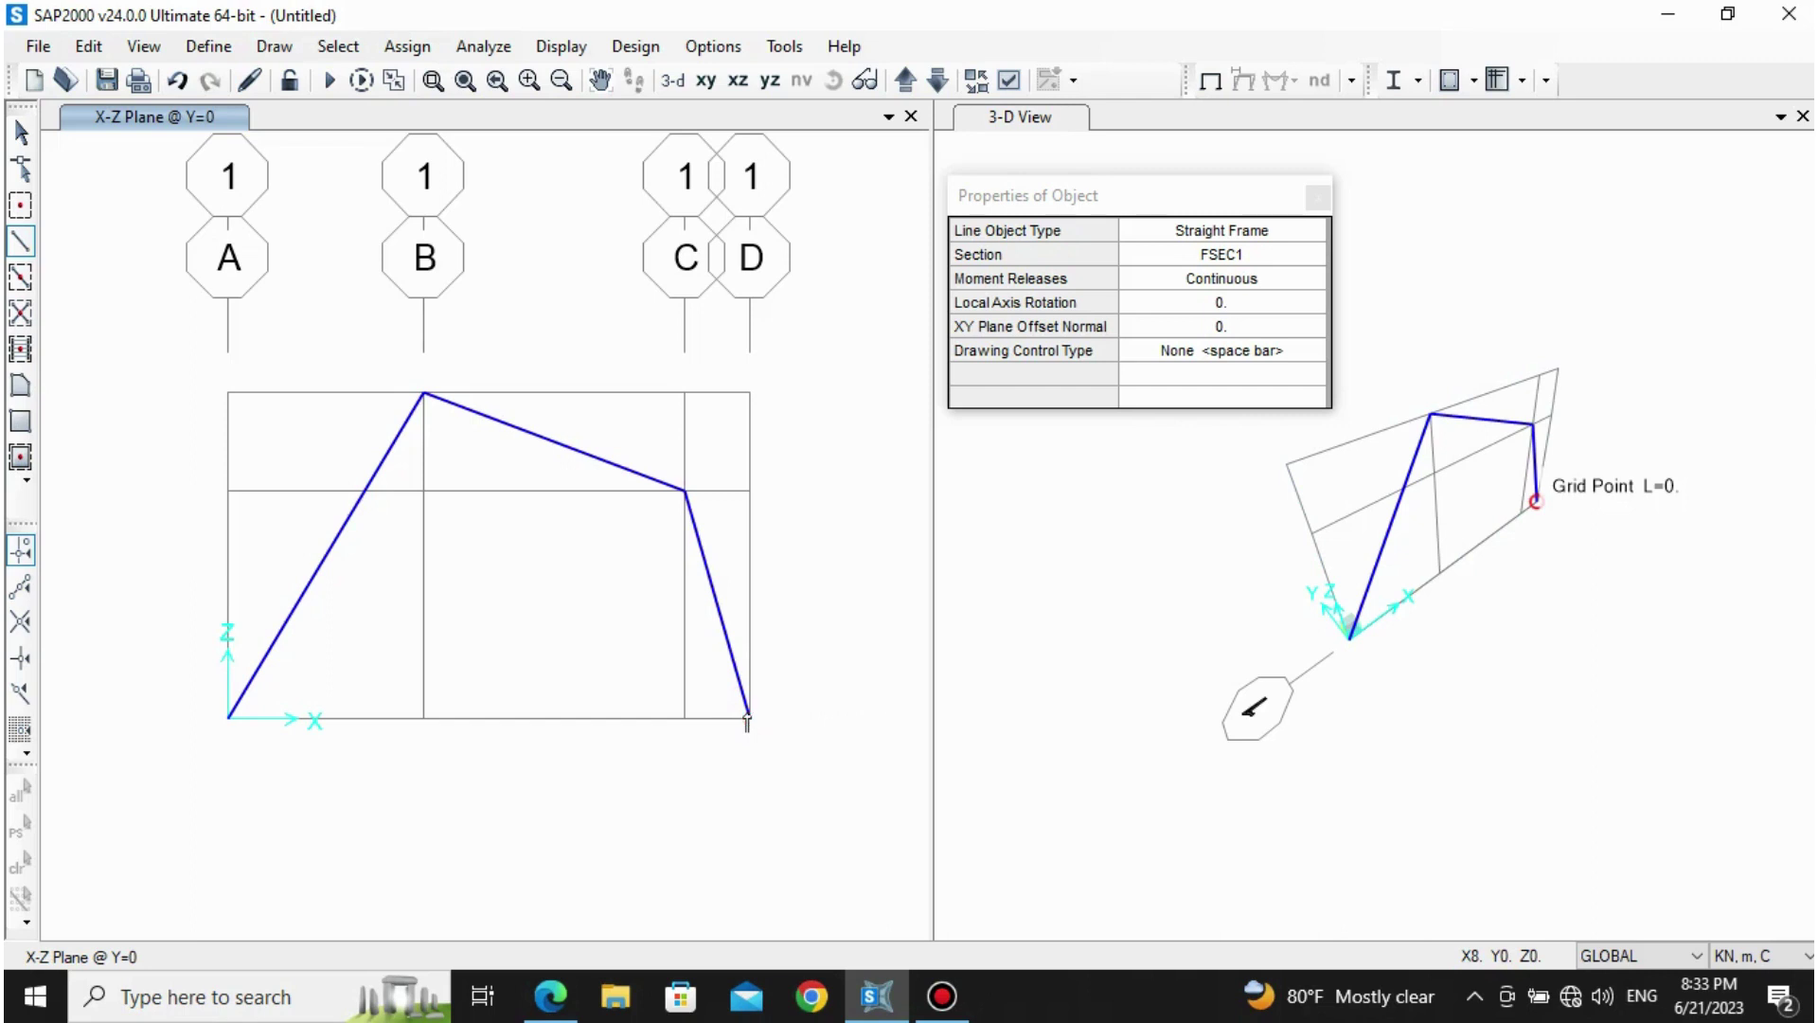
{"action": "left_click", "coordinate": [1318, 196]}
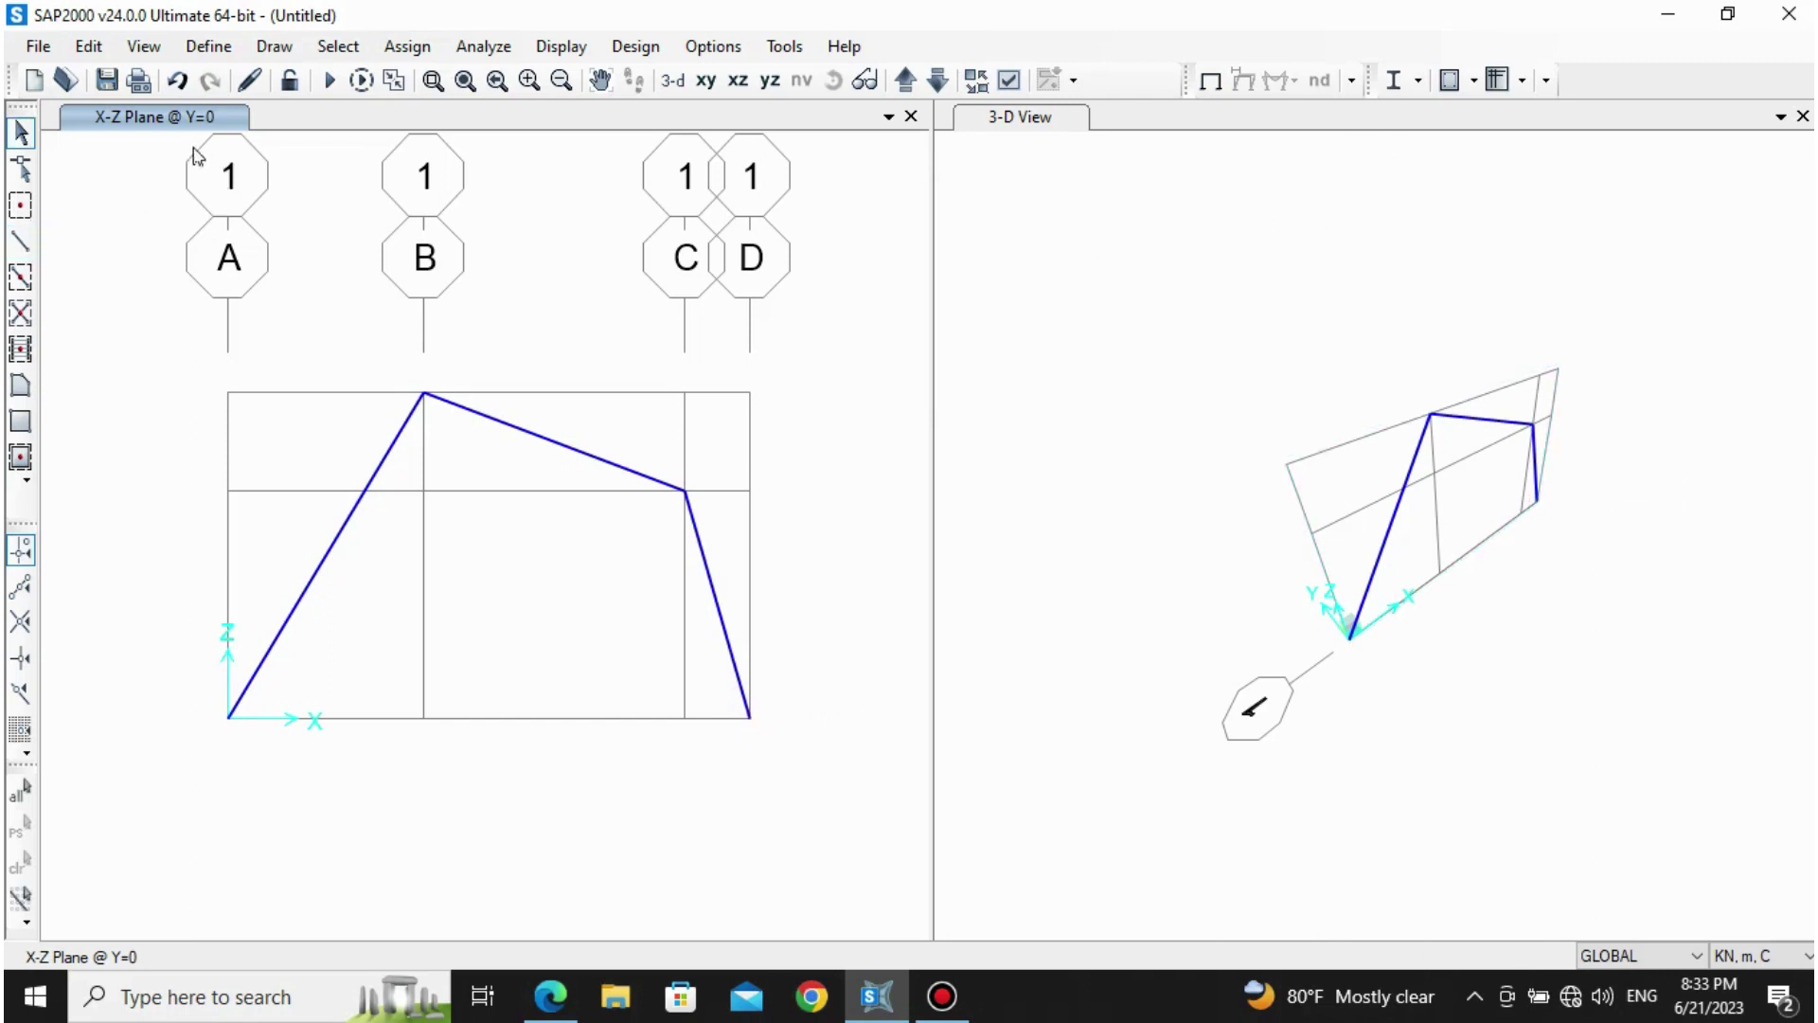
Step: Assign a fixed support with all translations and rotations restrained to the base joint on grid A
{"action": "left_click", "coordinate": [234, 726]}
{"action": "left_click", "coordinate": [409, 50]}
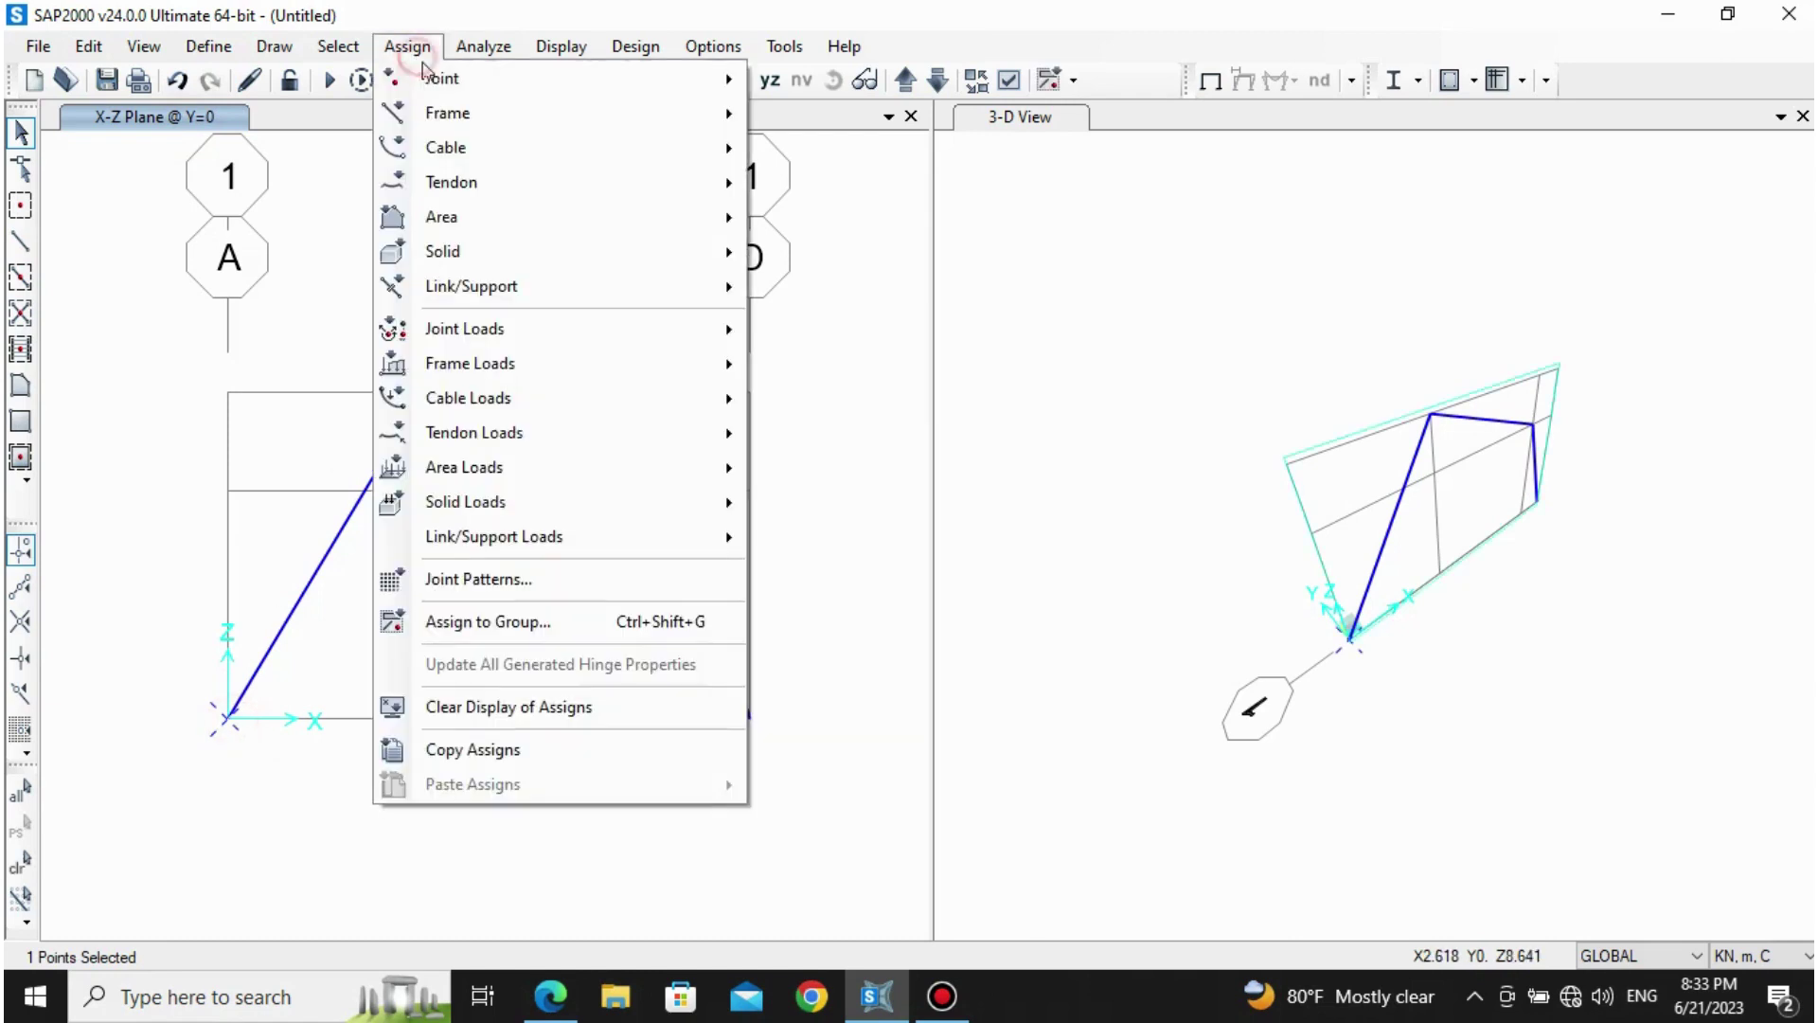
{"action": "mouse_move", "coordinate": [431, 77]}
{"action": "left_click", "coordinate": [816, 79]}
{"action": "left_click_drag", "start_coordinate": [918, 322], "coordinate": [1221, 123]}
{"action": "left_click", "coordinate": [1064, 355]}
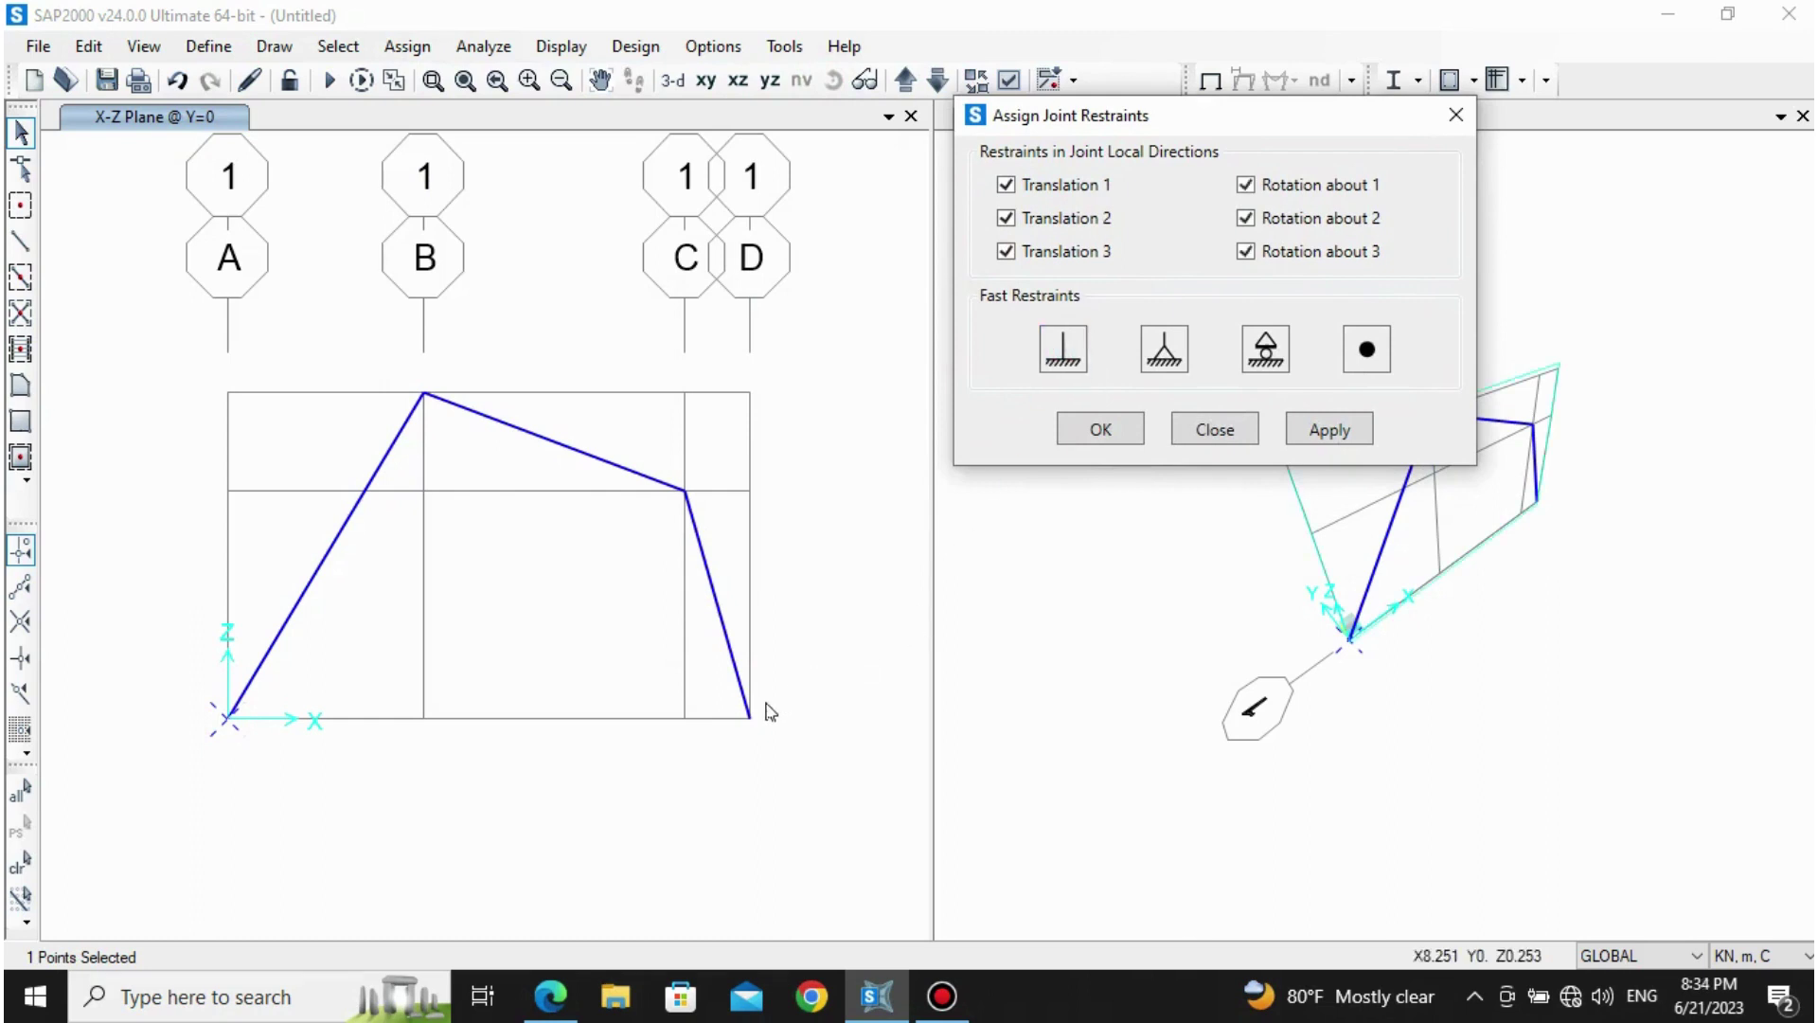
{"action": "left_click", "coordinate": [1330, 432]}
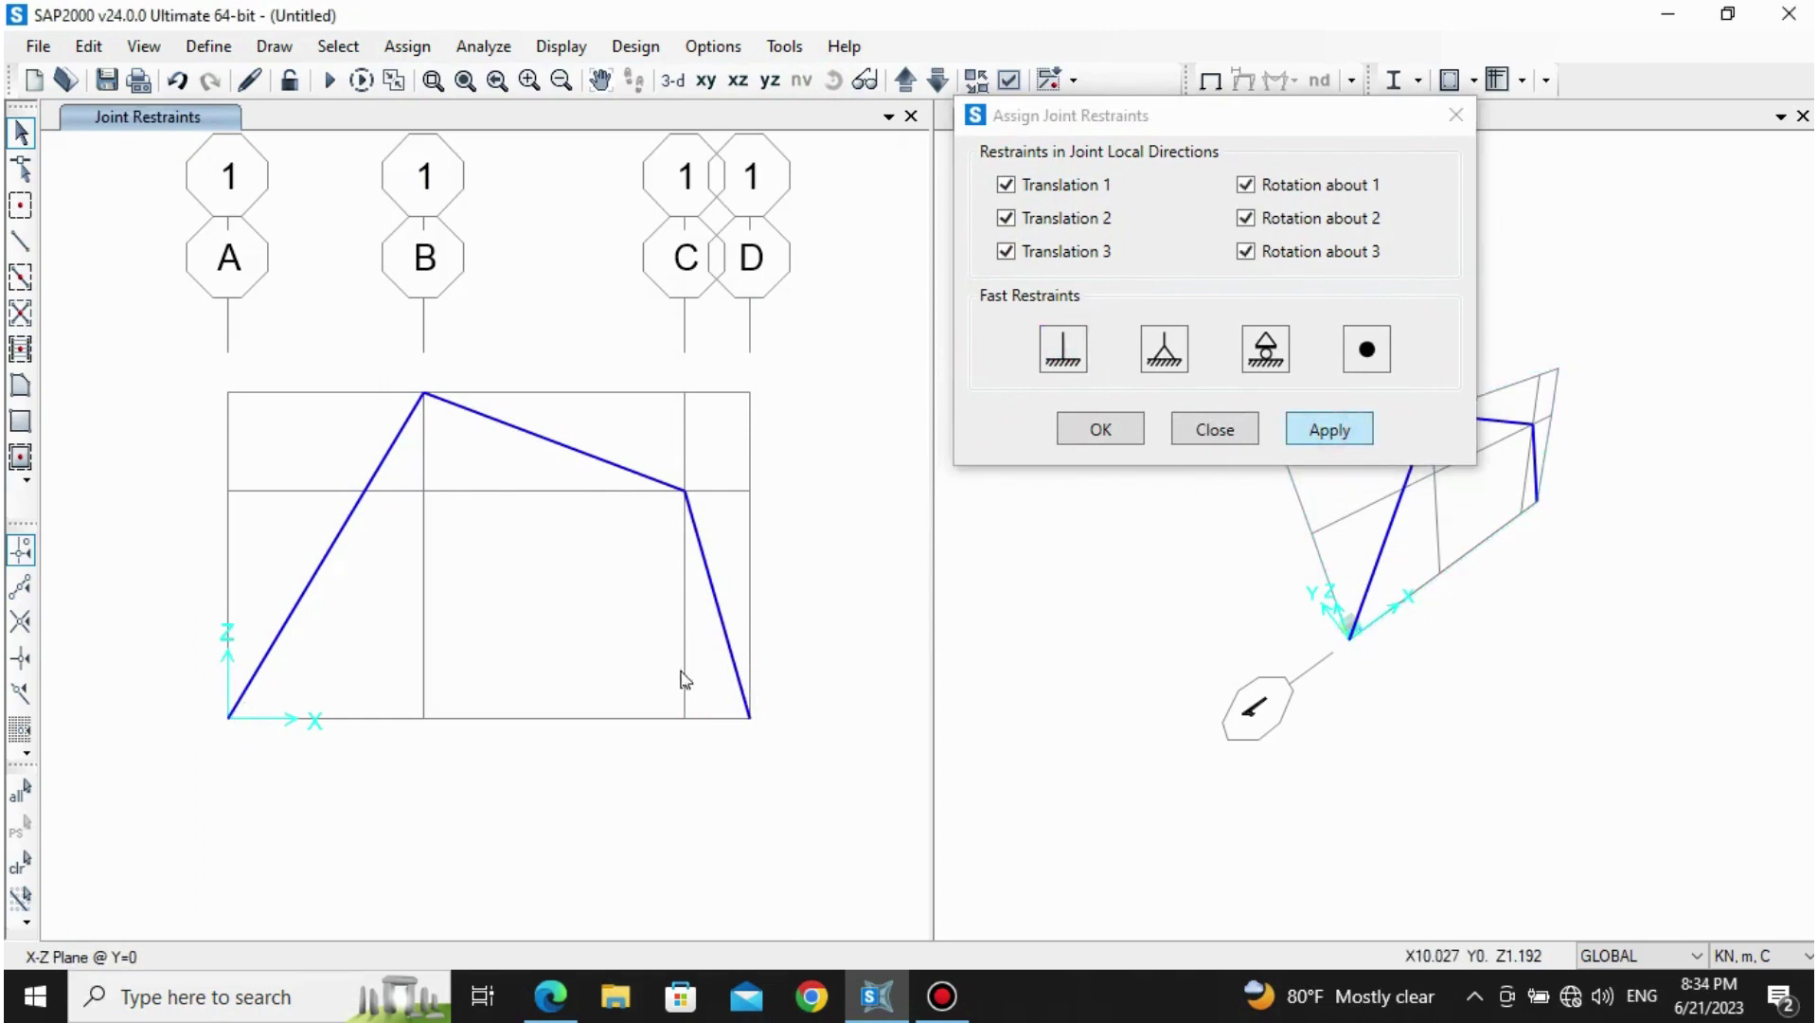
Step: Assign a pinned support, restraining translations 1, 2 and 3 only, to the base joint on grid D
{"action": "left_click", "coordinate": [750, 721]}
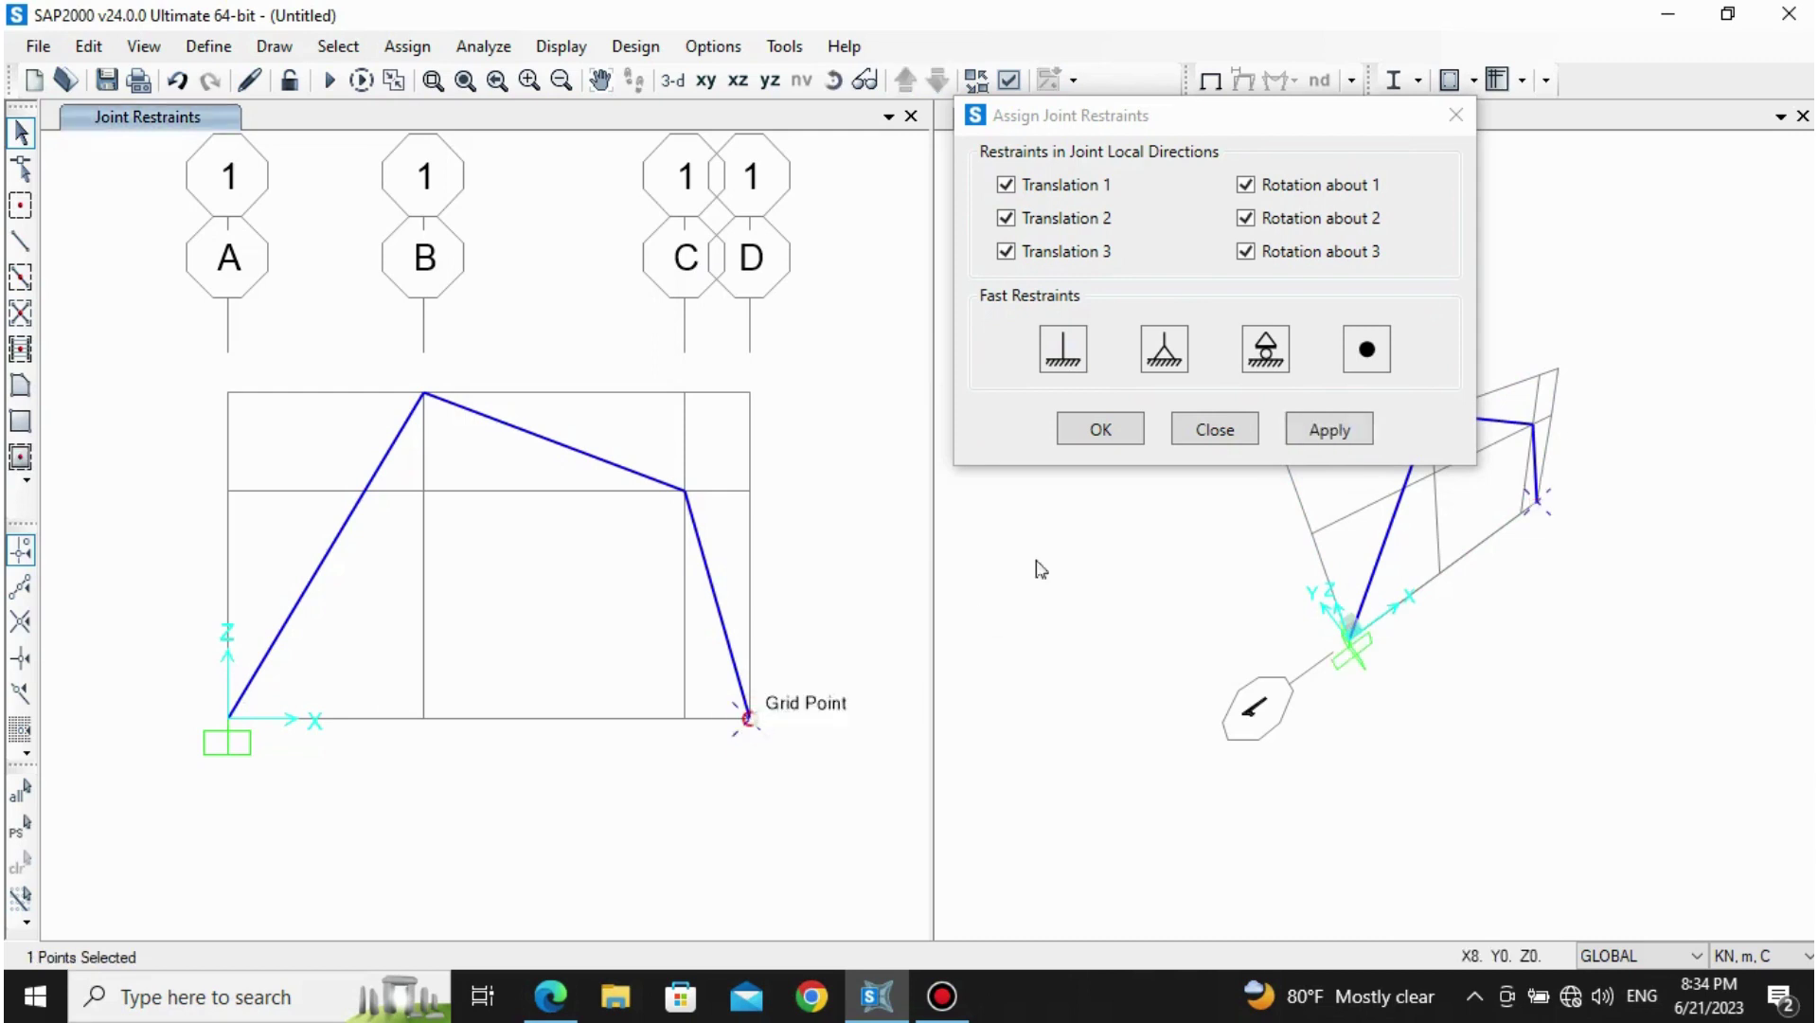
{"action": "left_click", "coordinate": [1164, 349]}
{"action": "left_click", "coordinate": [1331, 433]}
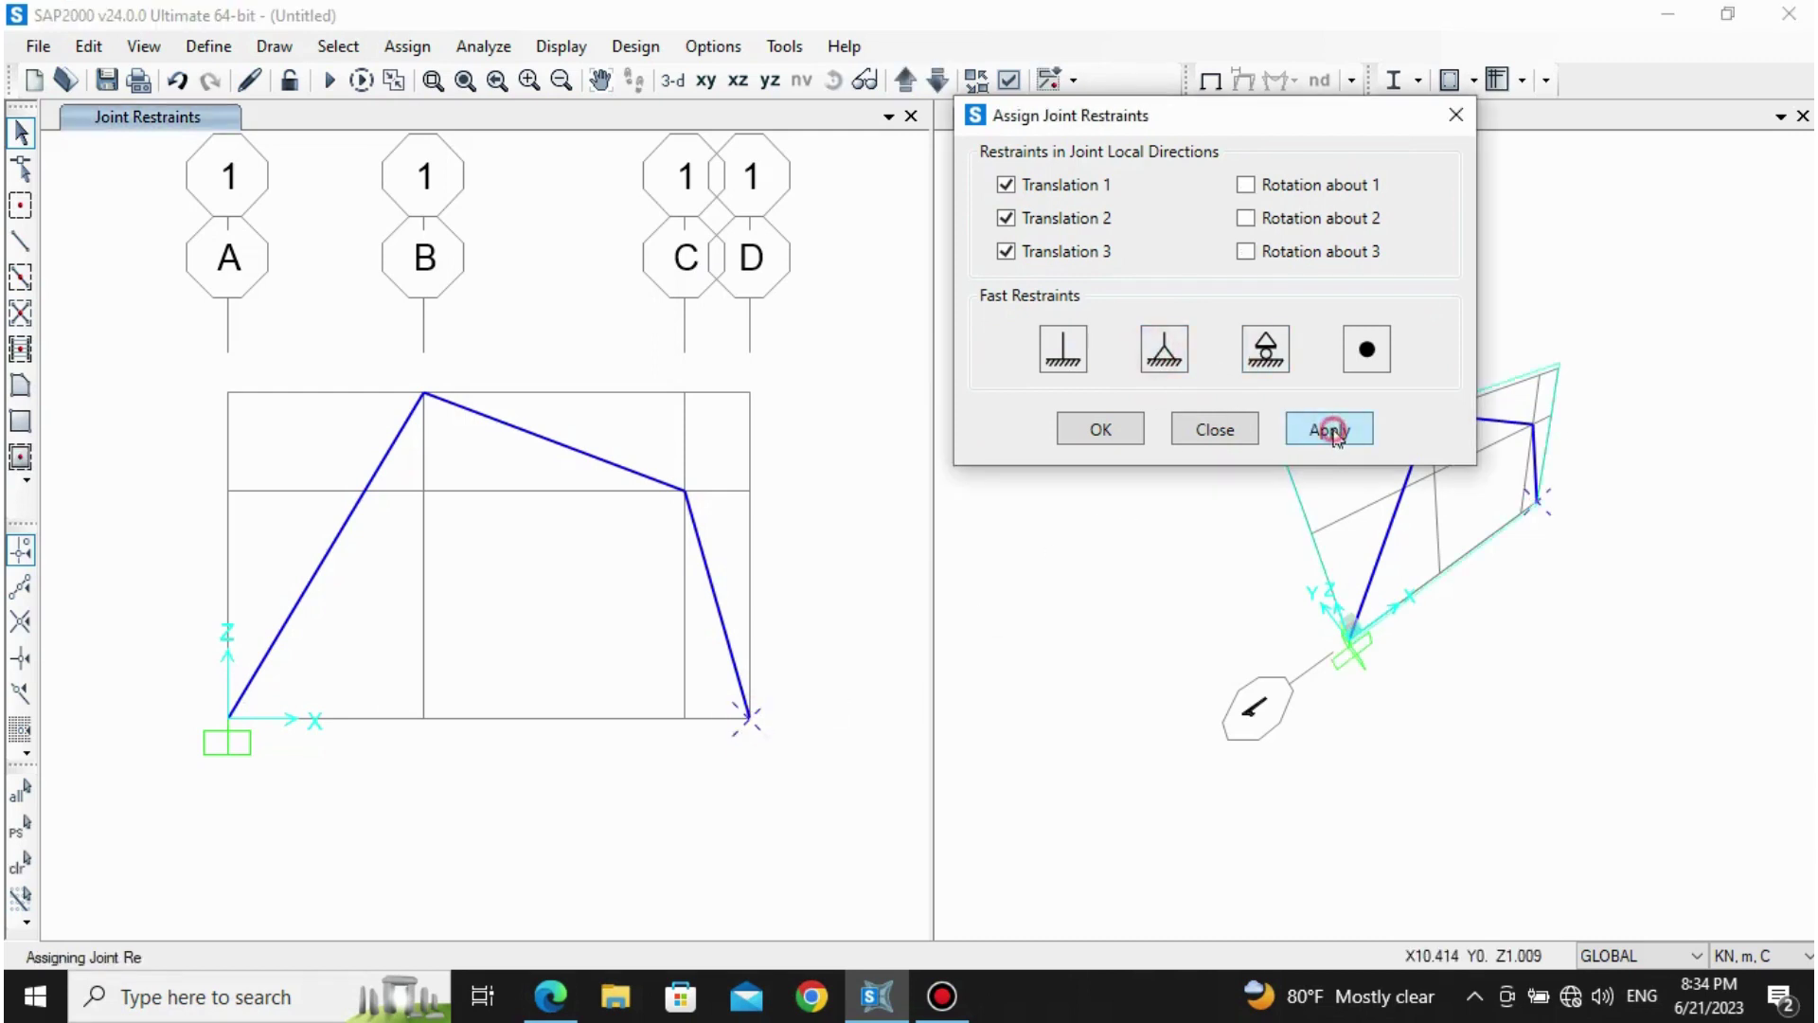
{"action": "left_click", "coordinate": [1101, 431]}
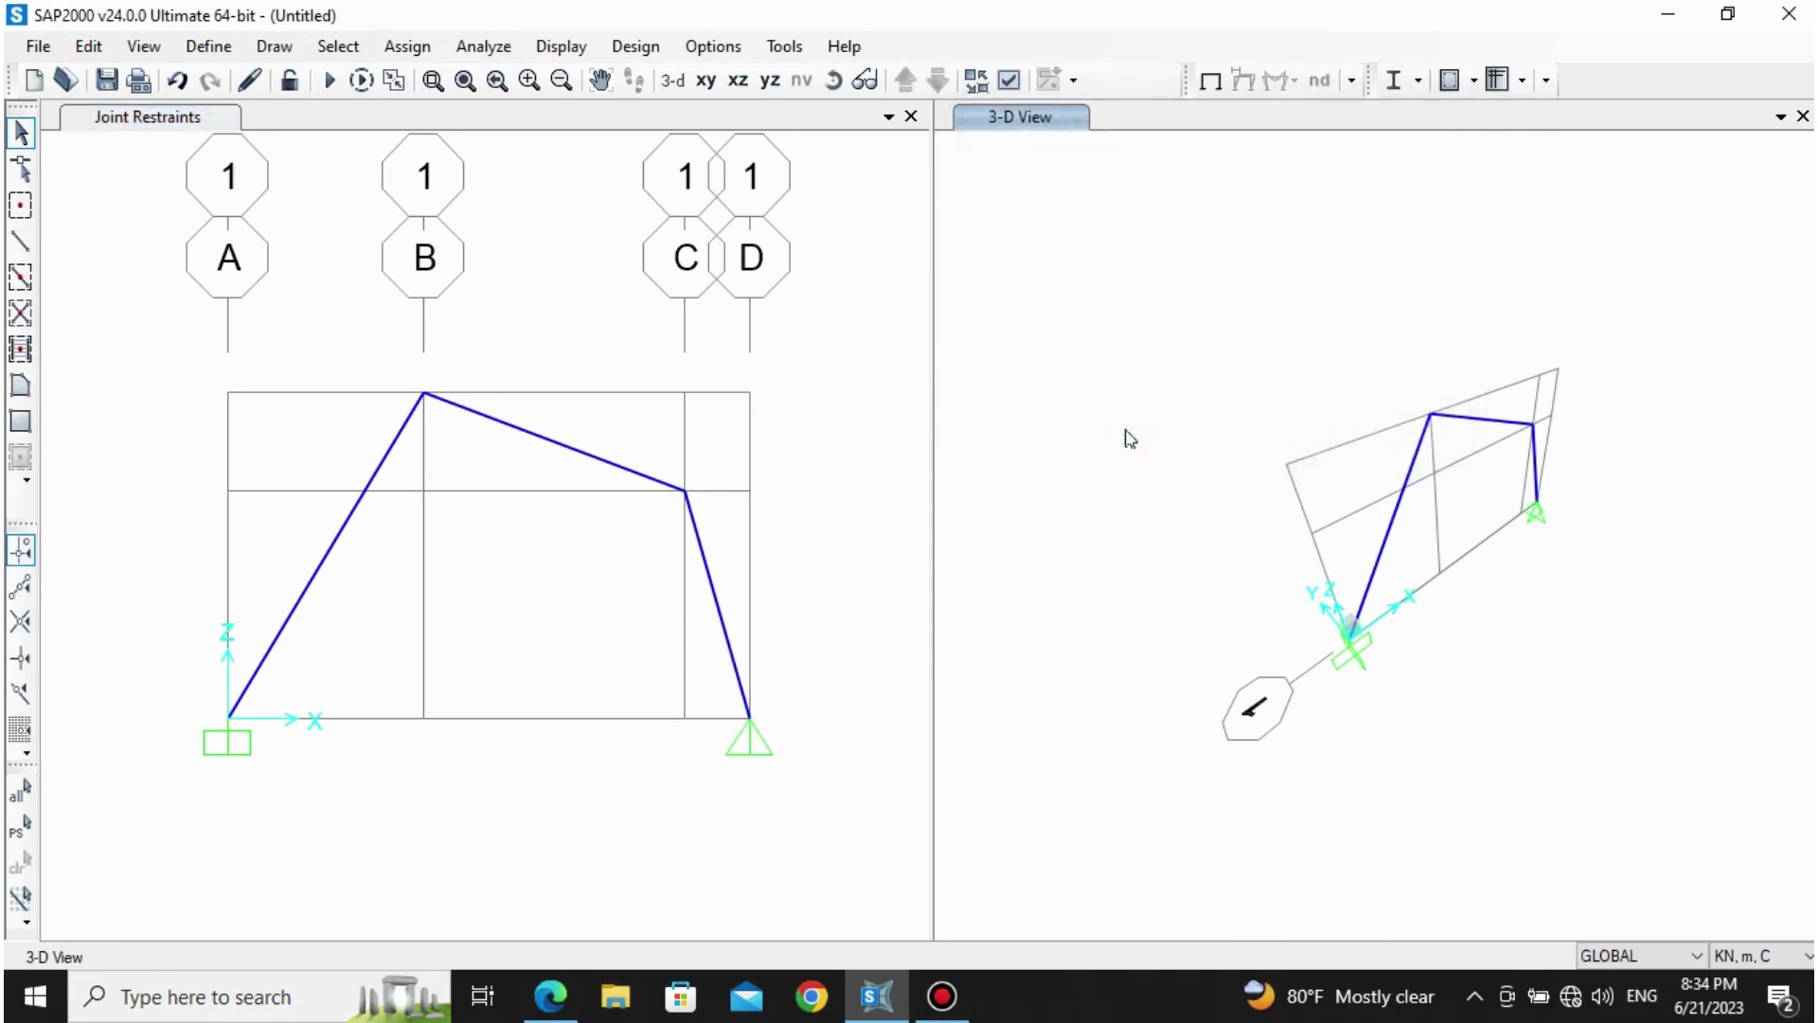
Step: Consult FRAME.pdf, return to SAP2000 and display the joint and frame local axes in the X-Z plane view
{"action": "left_click", "coordinate": [550, 995]}
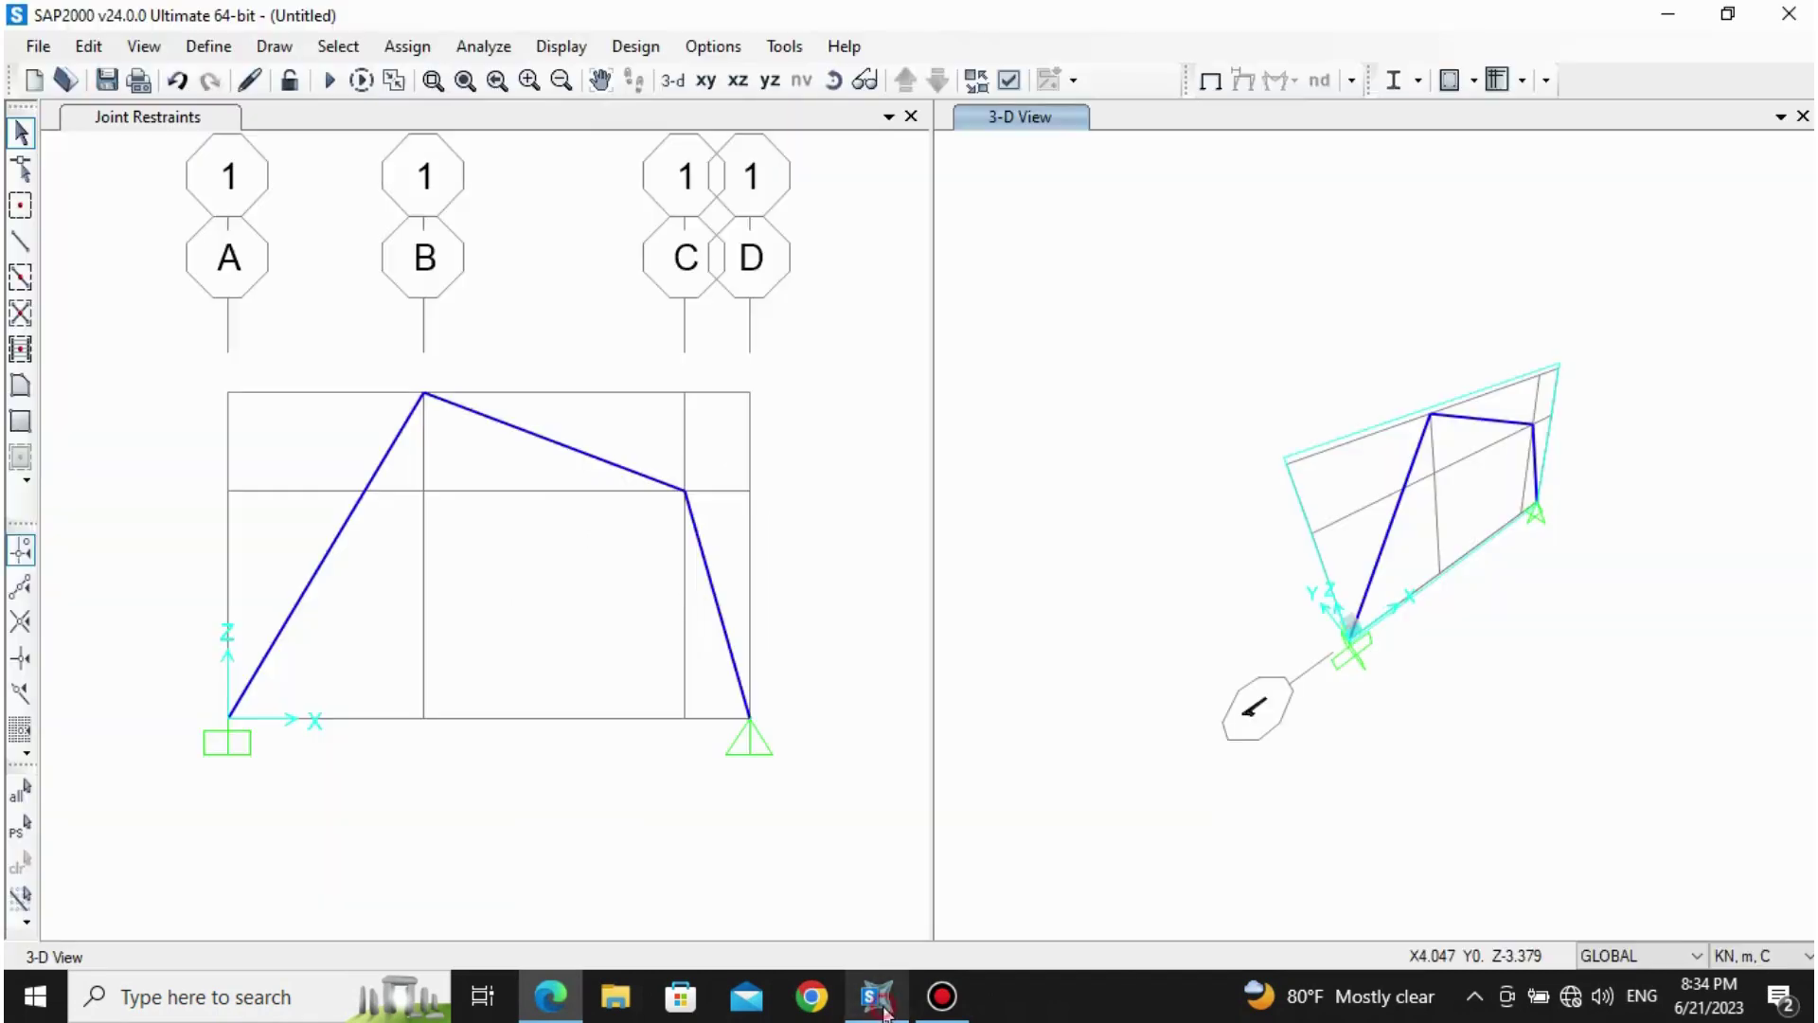
{"action": "left_click", "coordinate": [884, 1010]}
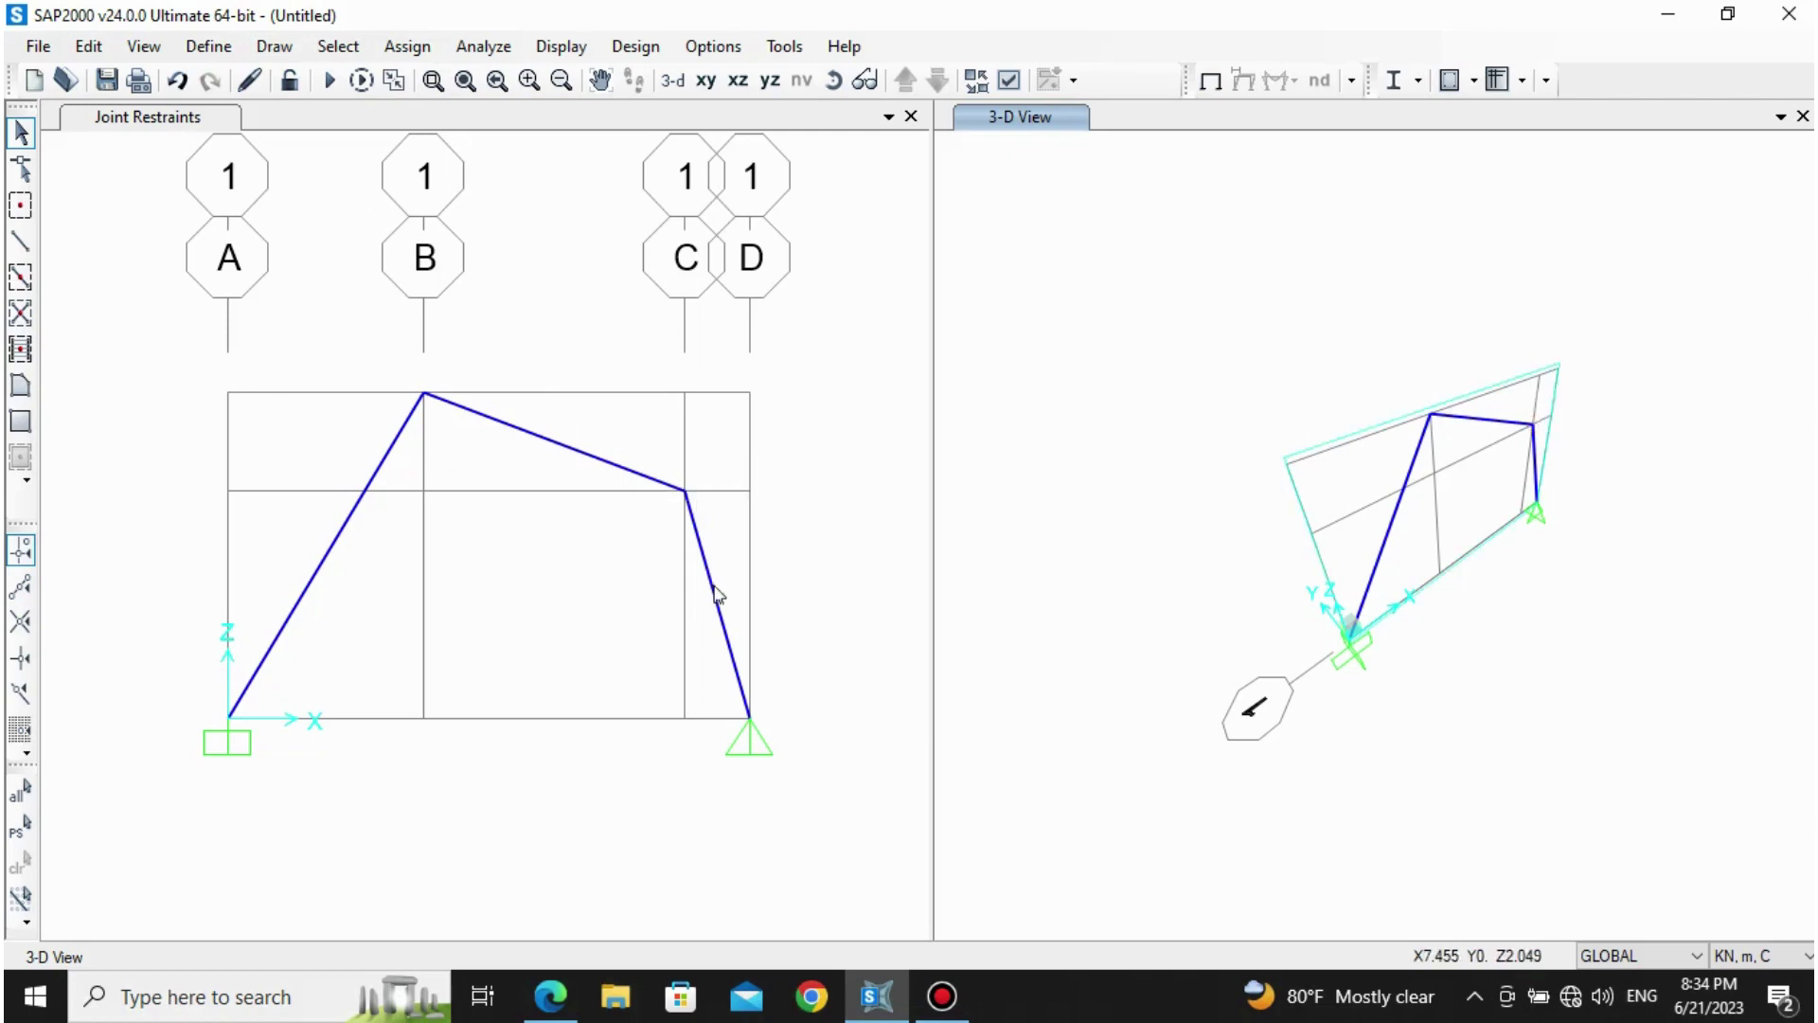
{"action": "left_click", "coordinate": [189, 121]}
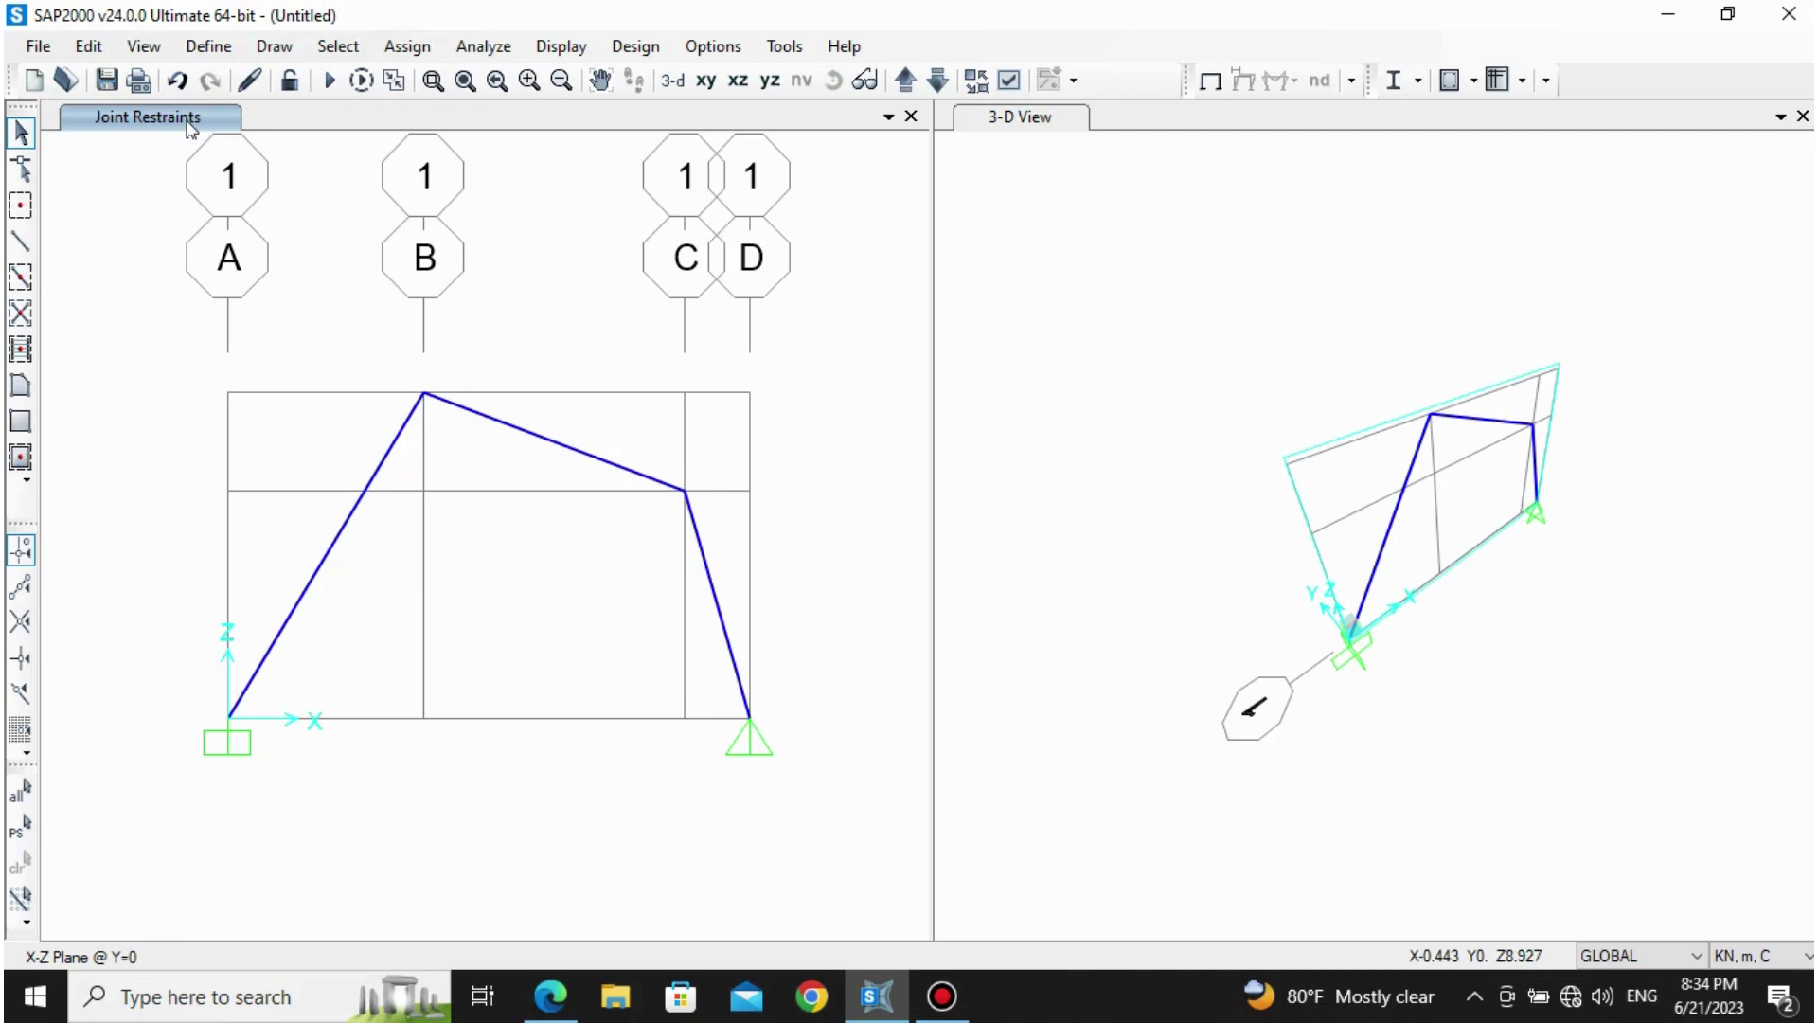
{"action": "left_click", "coordinate": [144, 47]}
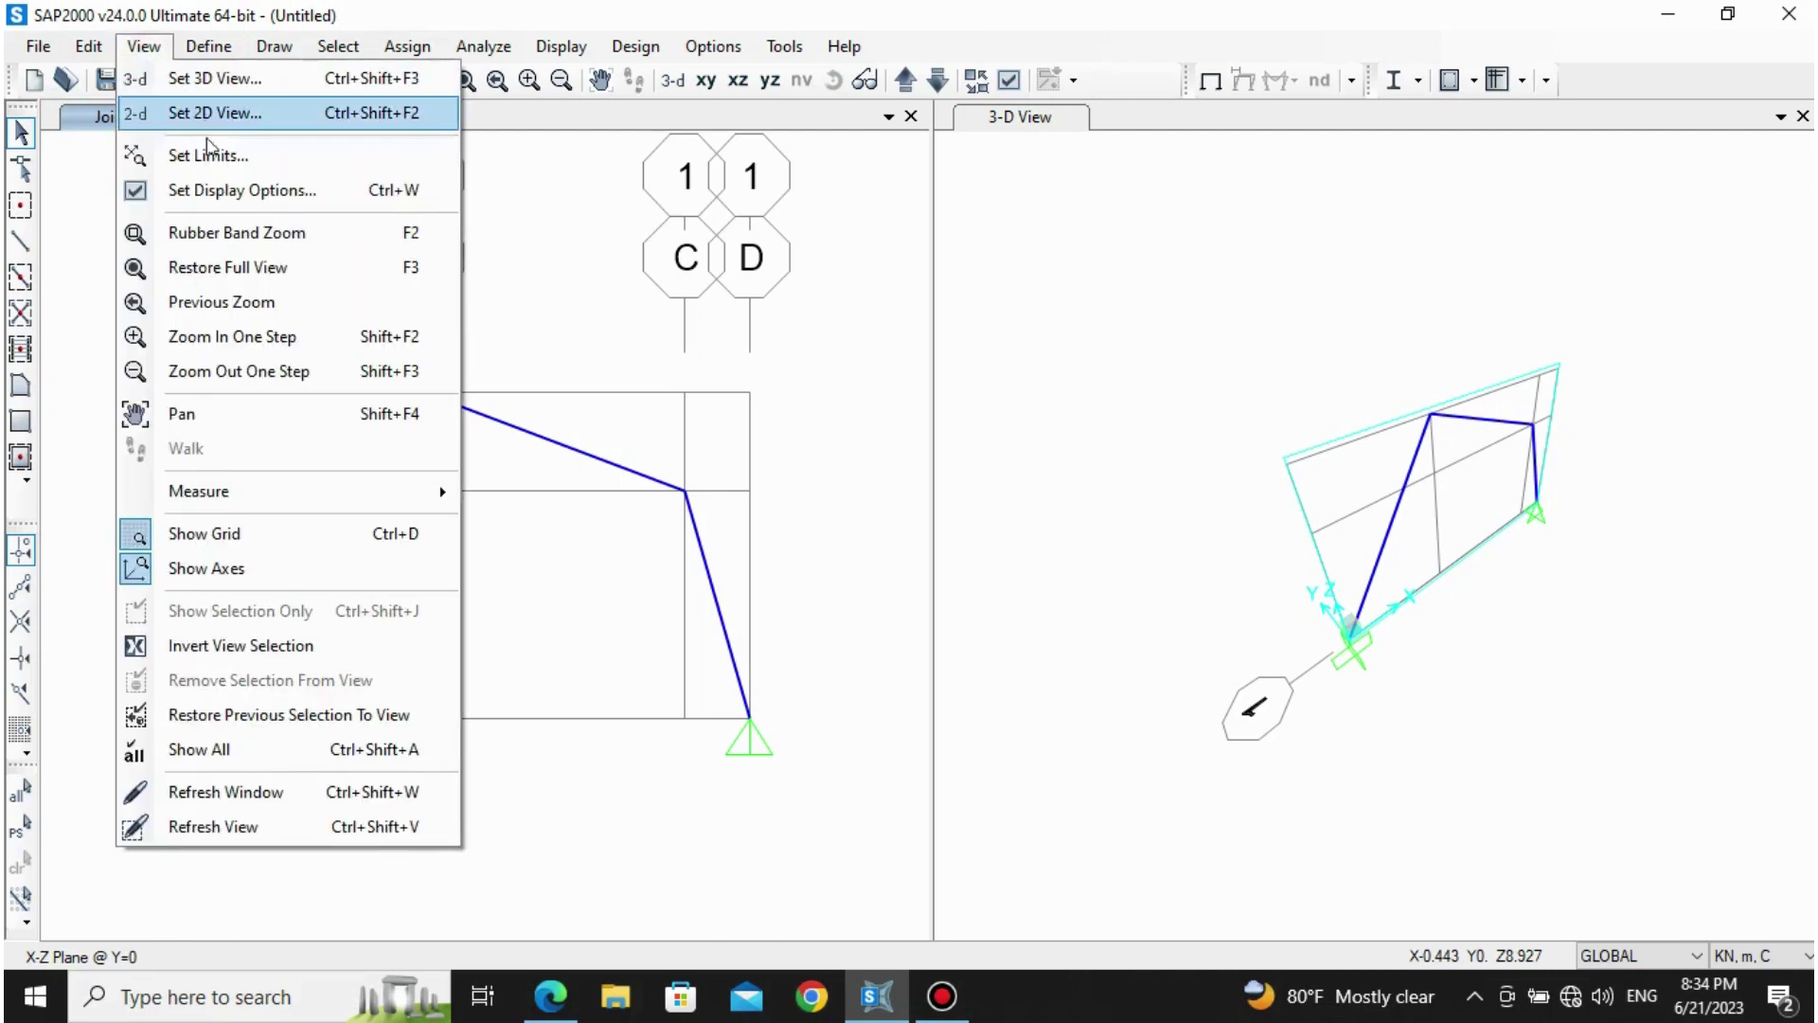
{"action": "left_click", "coordinate": [224, 191]}
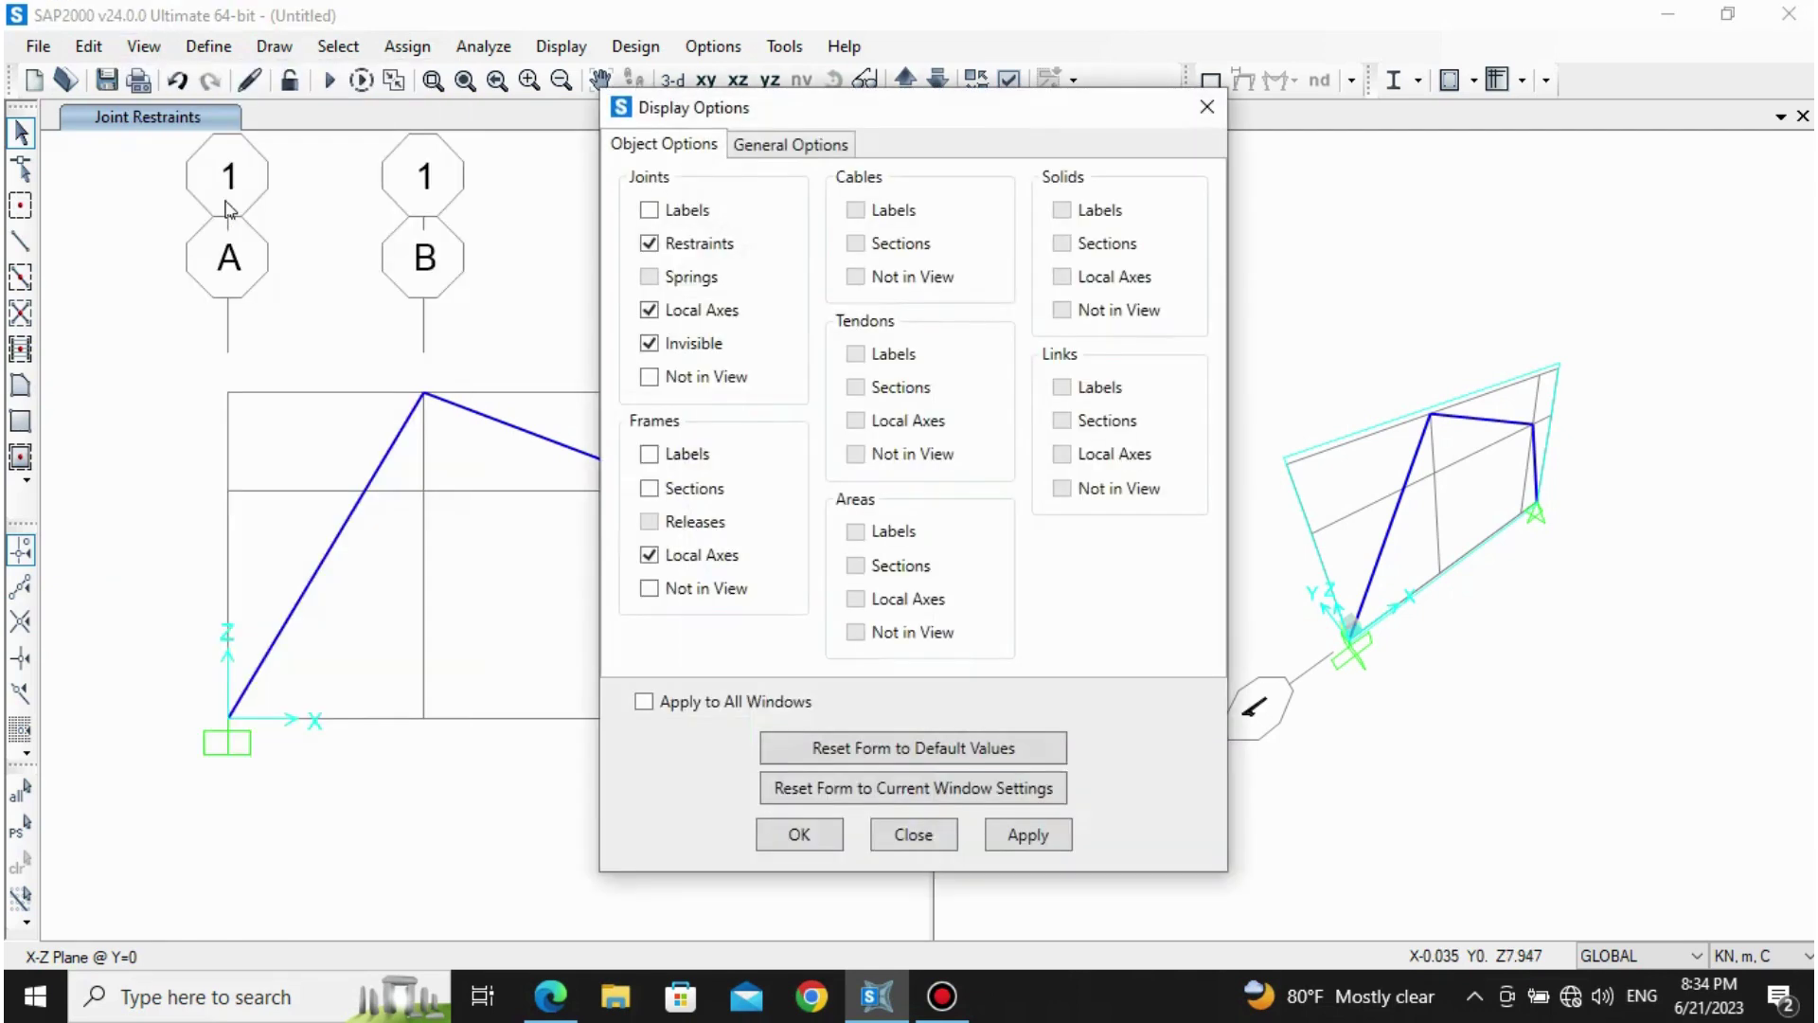
{"action": "left_click_drag", "start_coordinate": [961, 107], "coordinate": [1291, 32]}
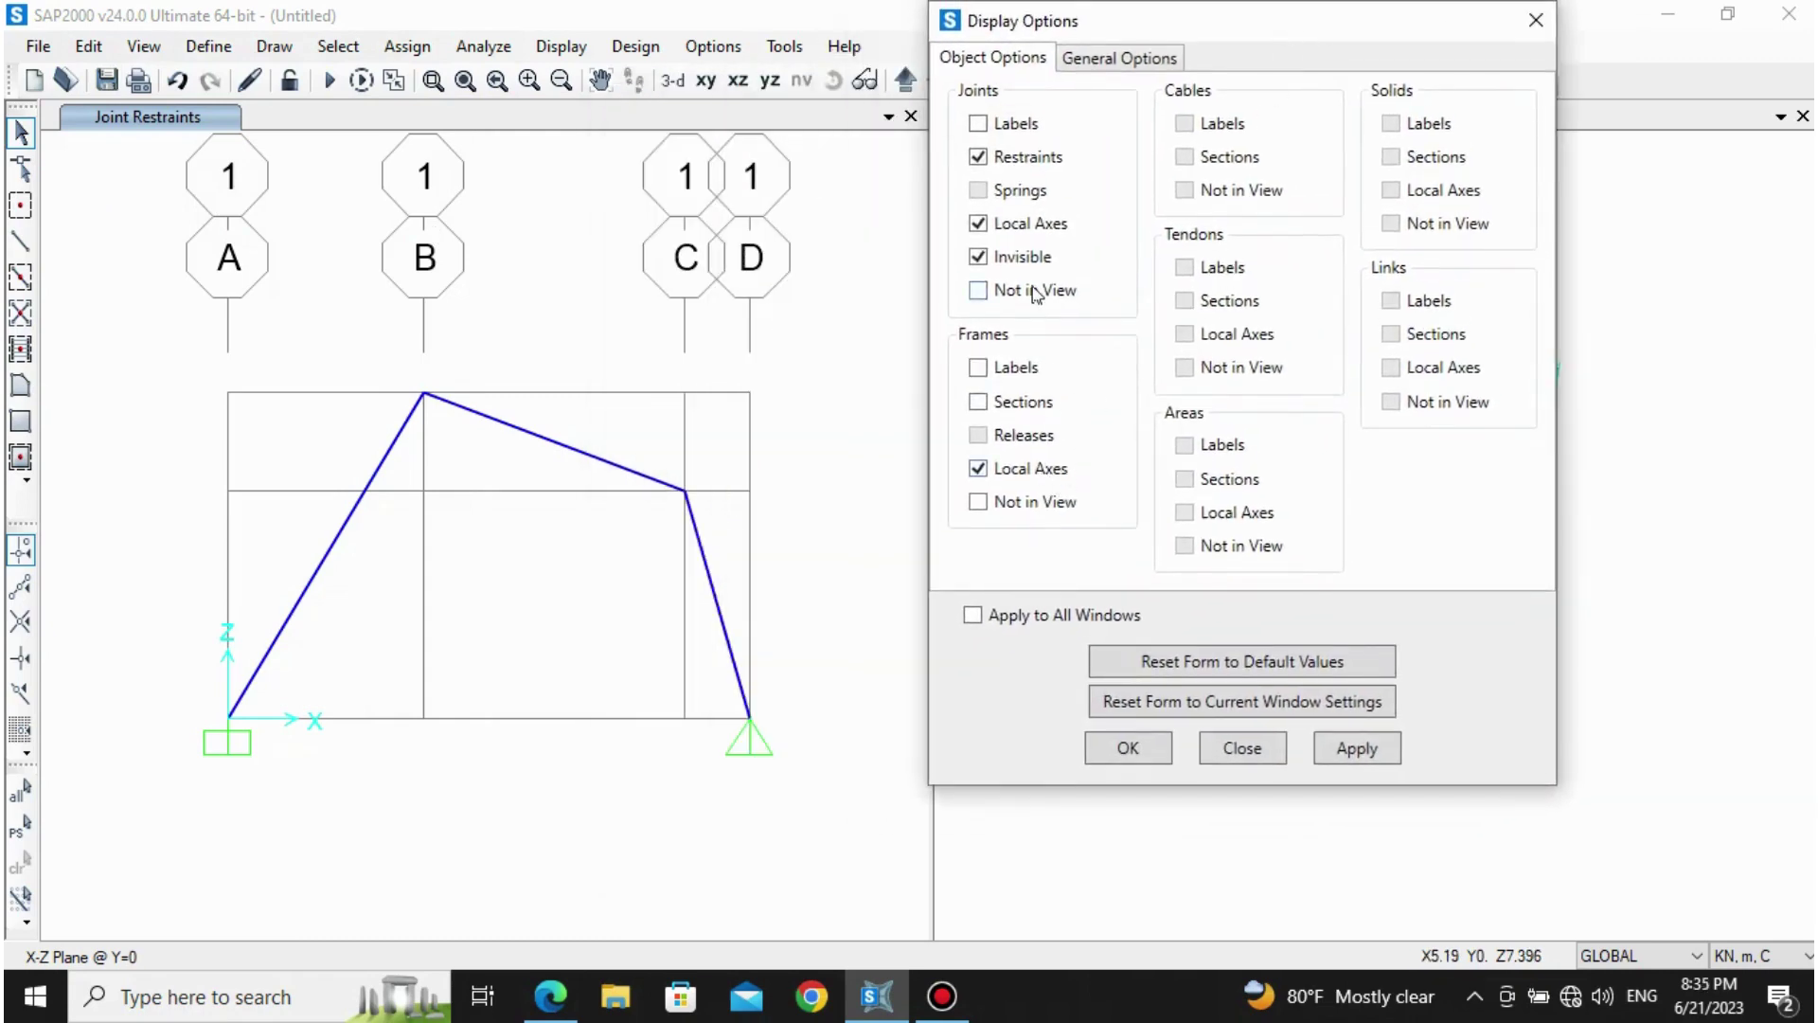
{"action": "left_click", "coordinate": [1355, 748]}
{"action": "left_click", "coordinate": [1123, 748]}
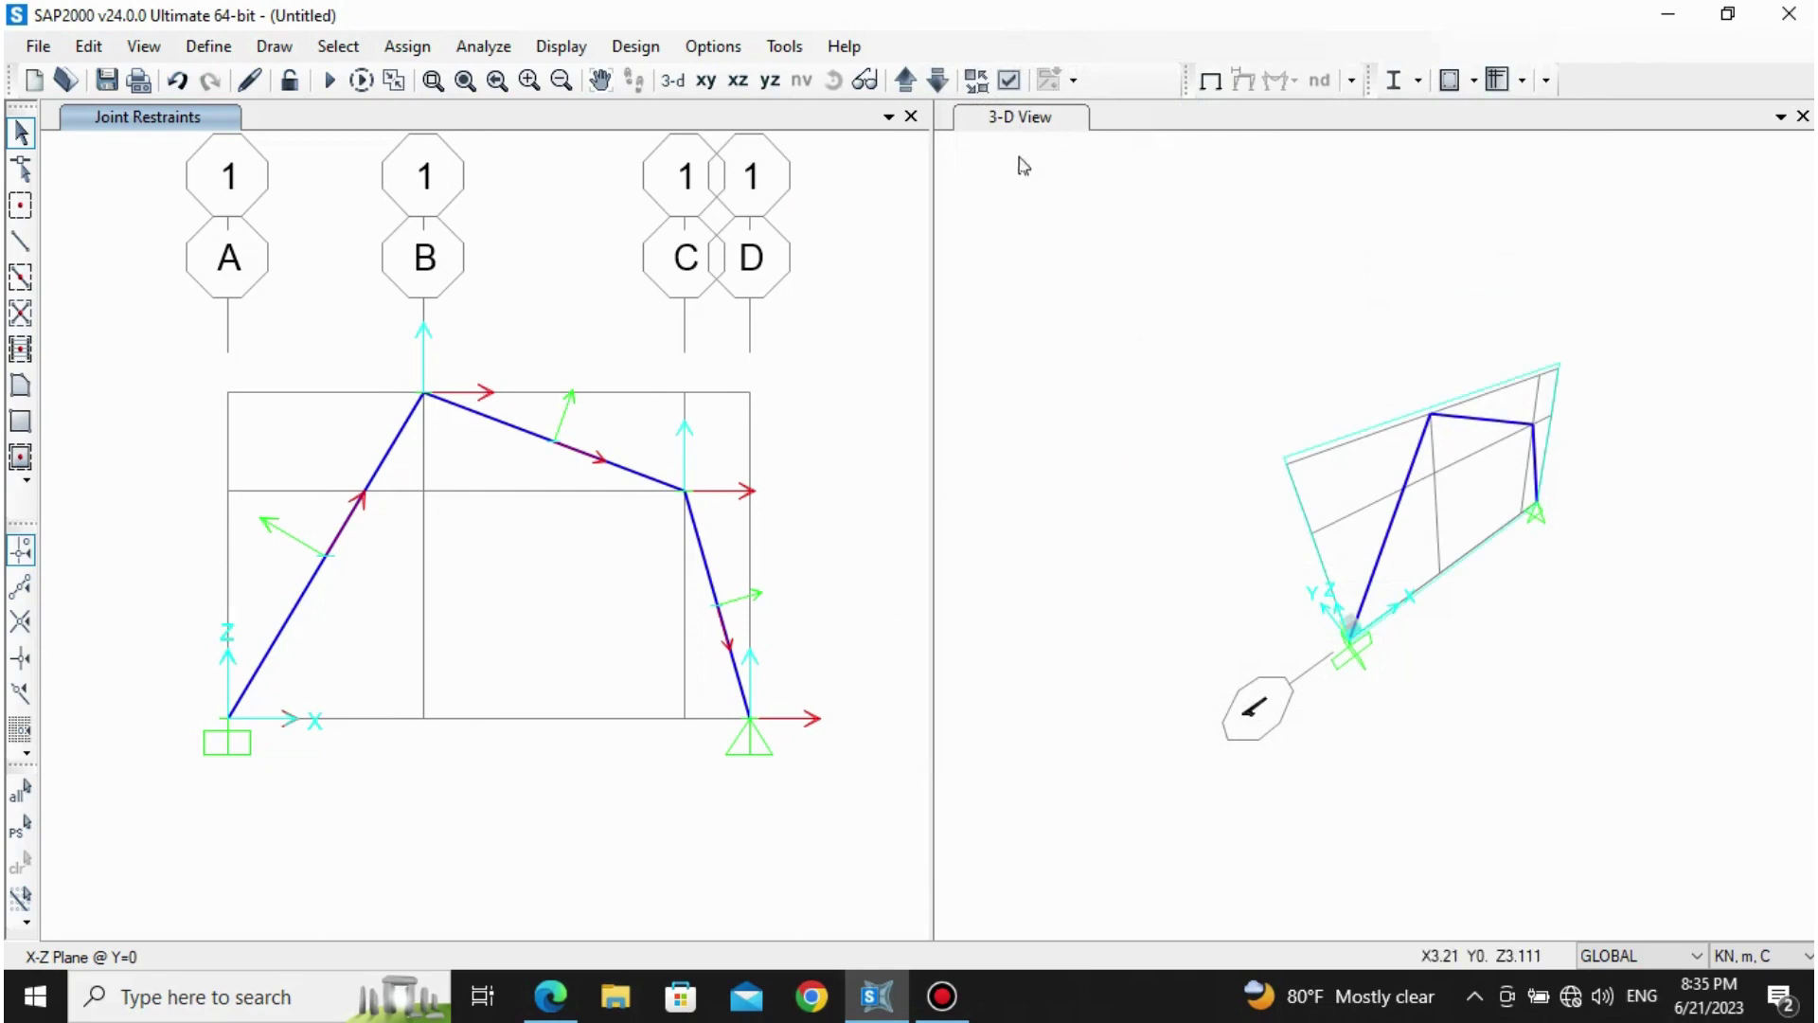
Step: Display the joint and frame local axes in the 3-D view
{"action": "left_click", "coordinate": [1020, 120]}
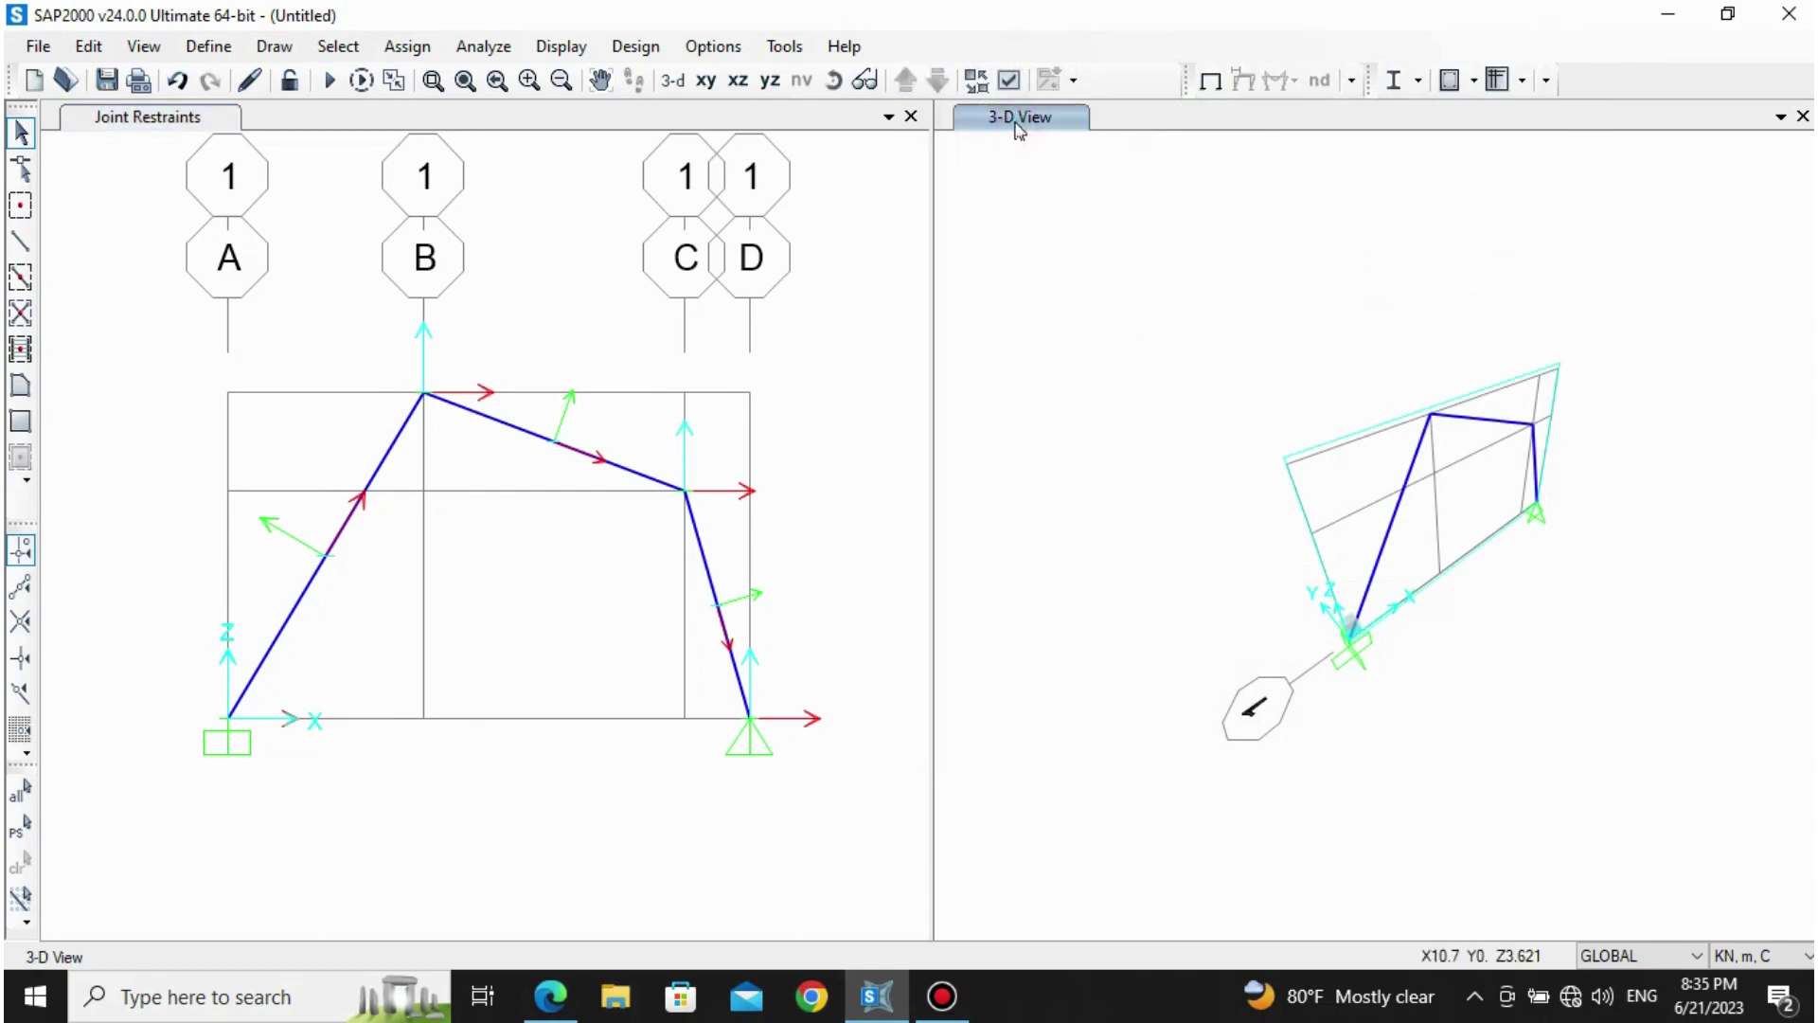
{"action": "left_click", "coordinate": [142, 47]}
{"action": "left_click", "coordinate": [253, 189]}
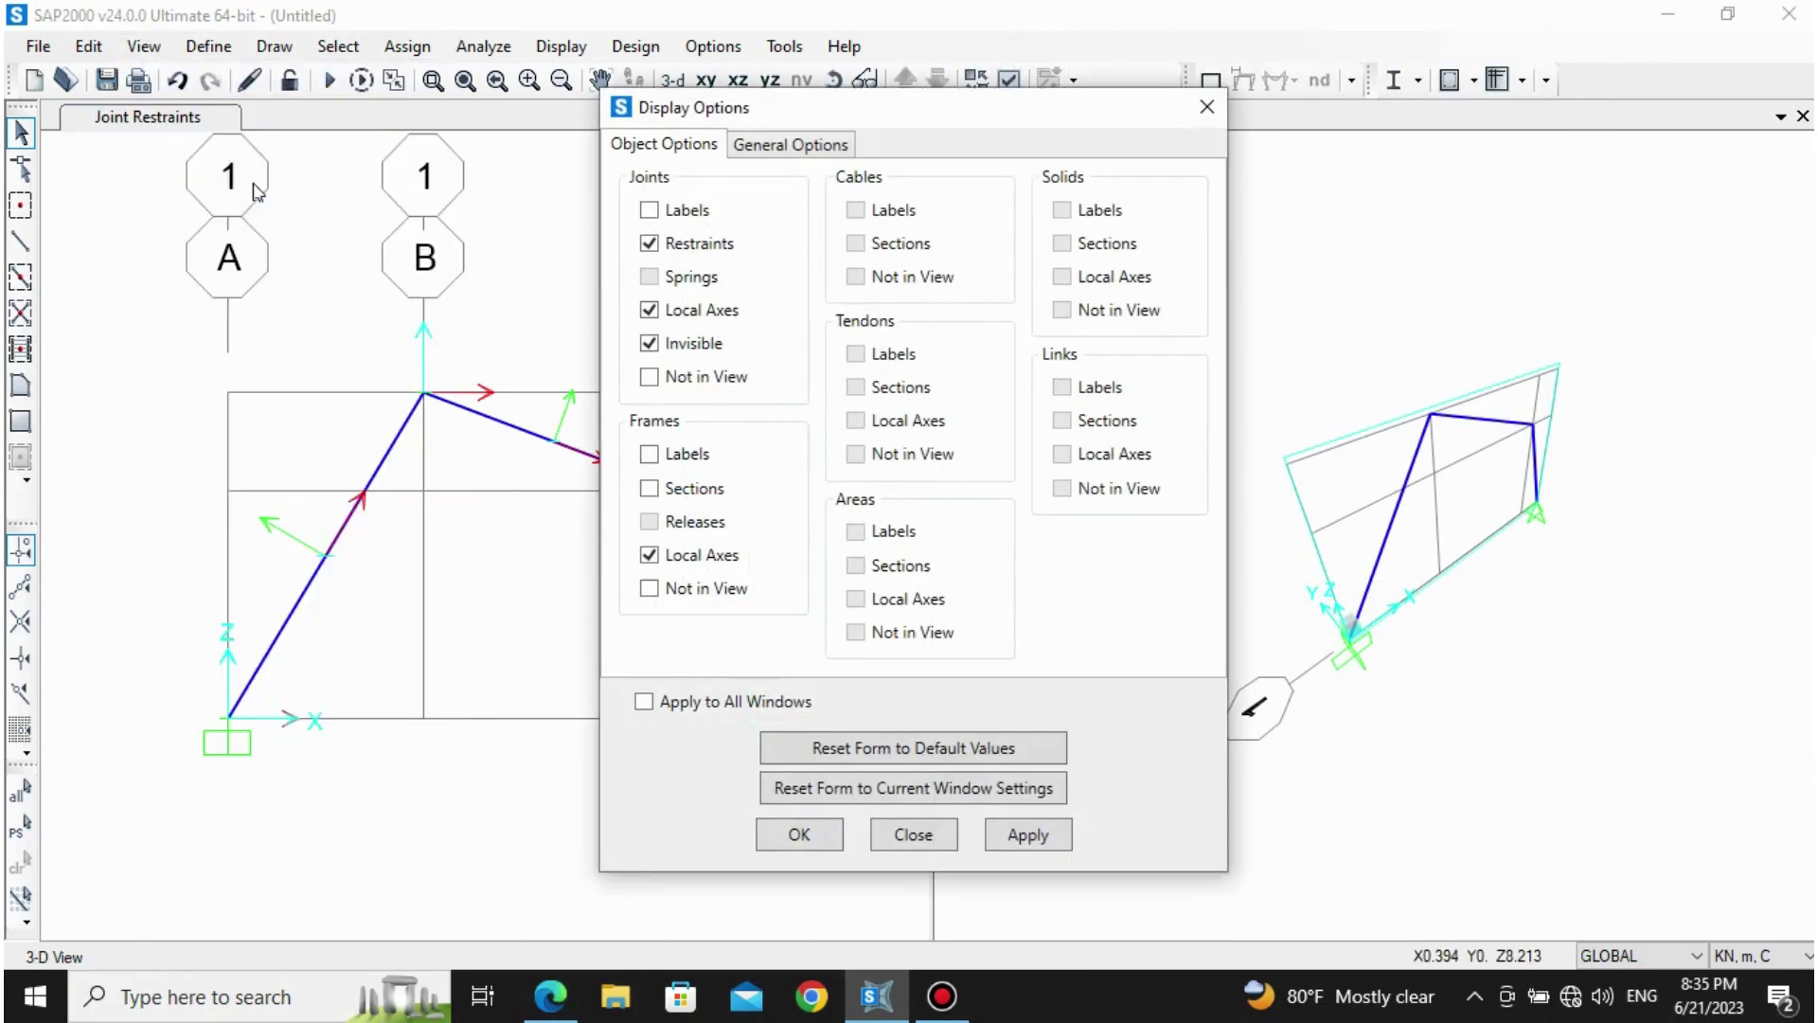
{"action": "left_click", "coordinate": [1023, 838]}
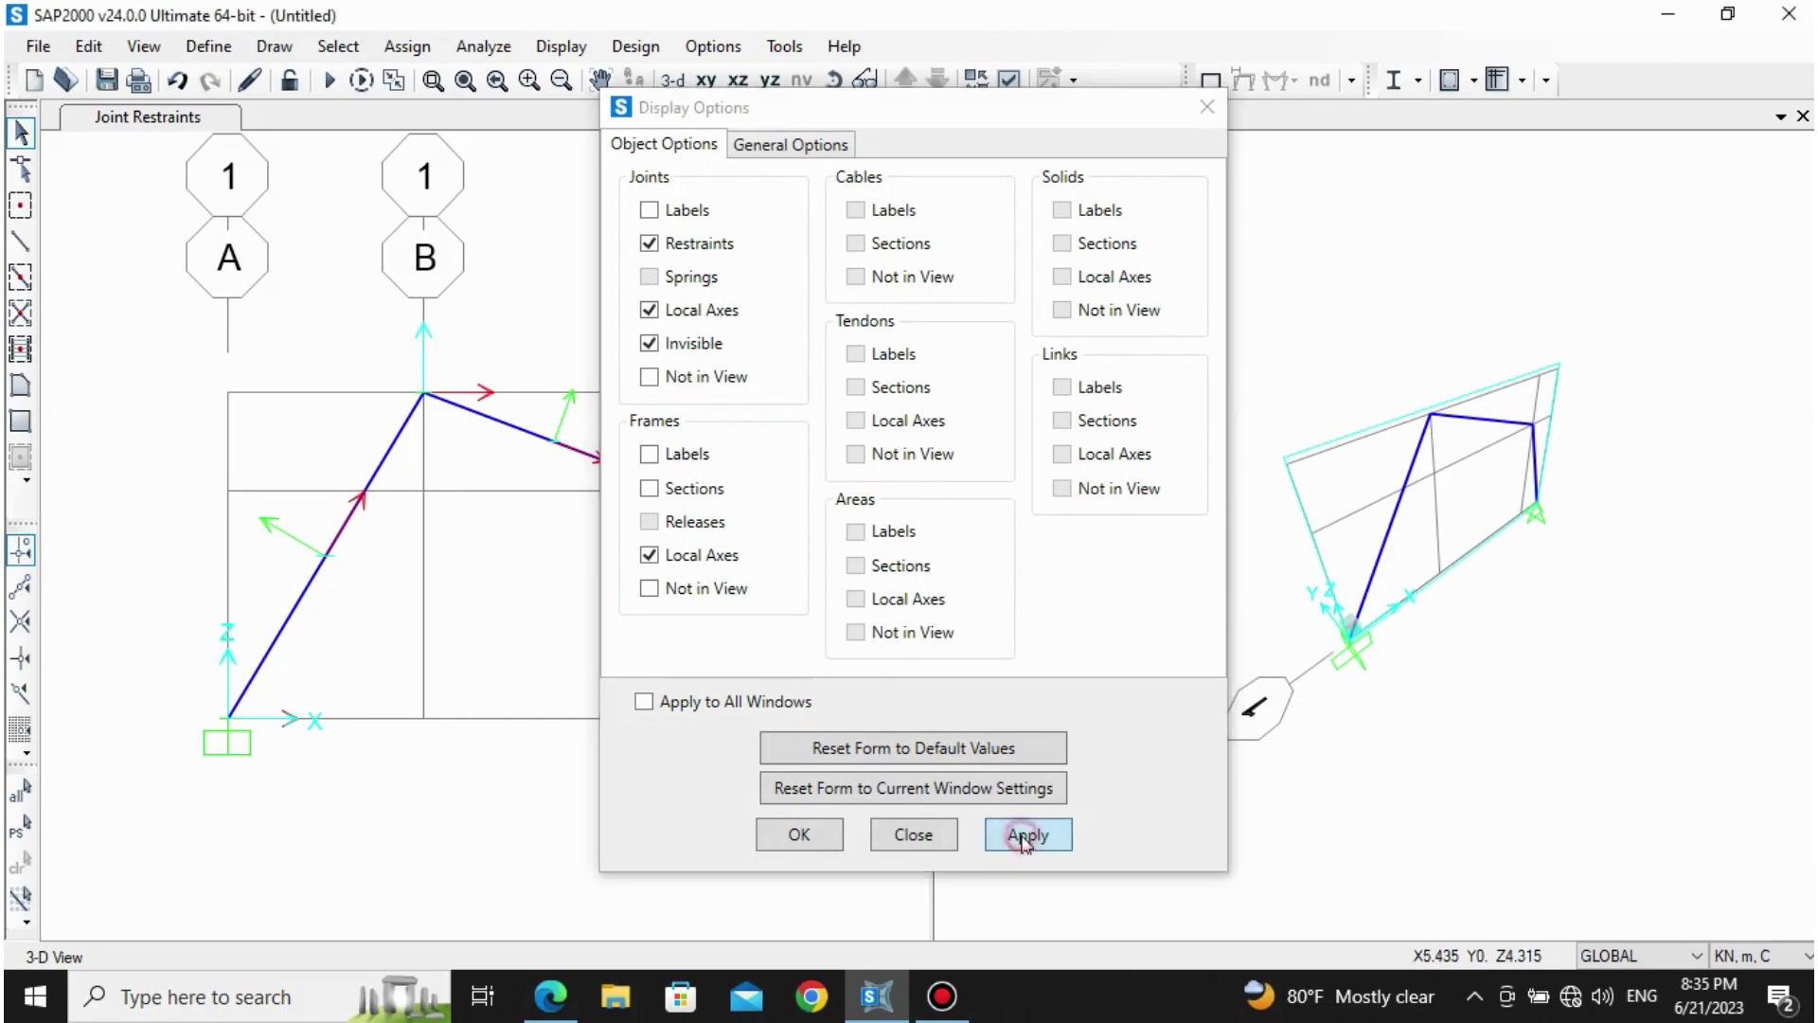
{"action": "left_click", "coordinate": [775, 839]}
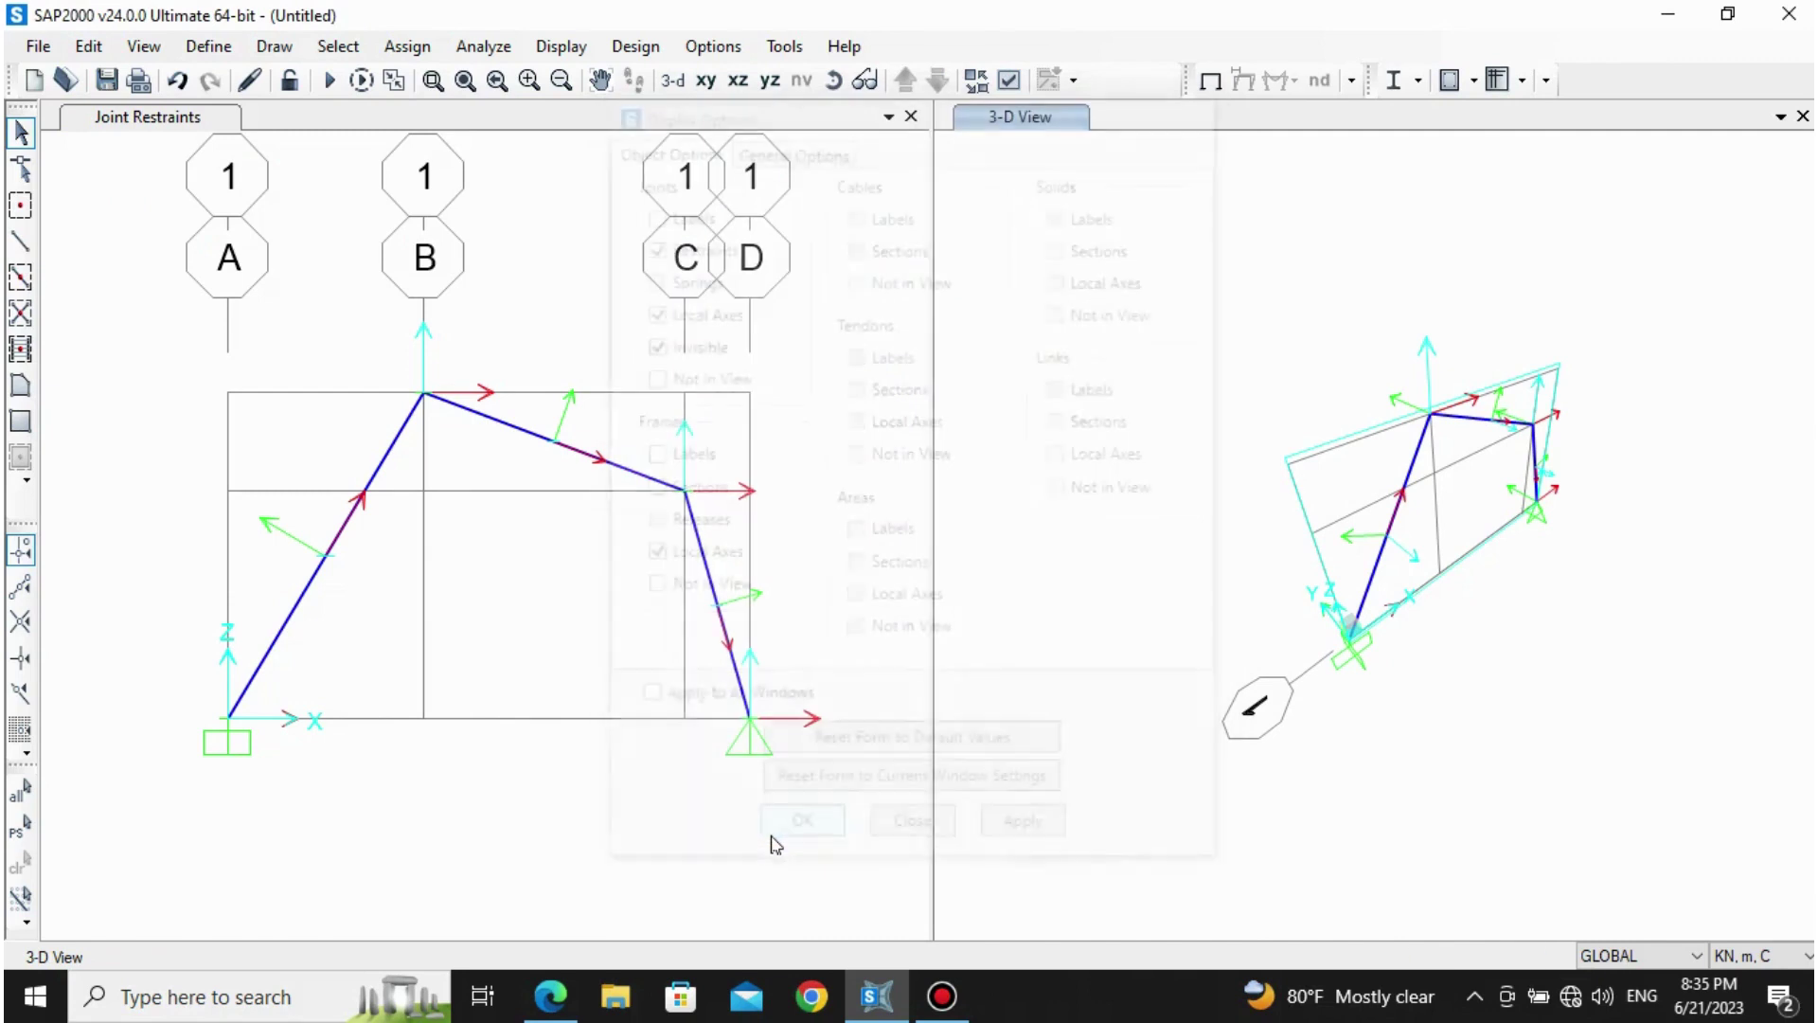
Step: Close the X-Z plane view and examine the inclined member's local axes in the 3-D view
{"action": "left_click", "coordinate": [911, 116]}
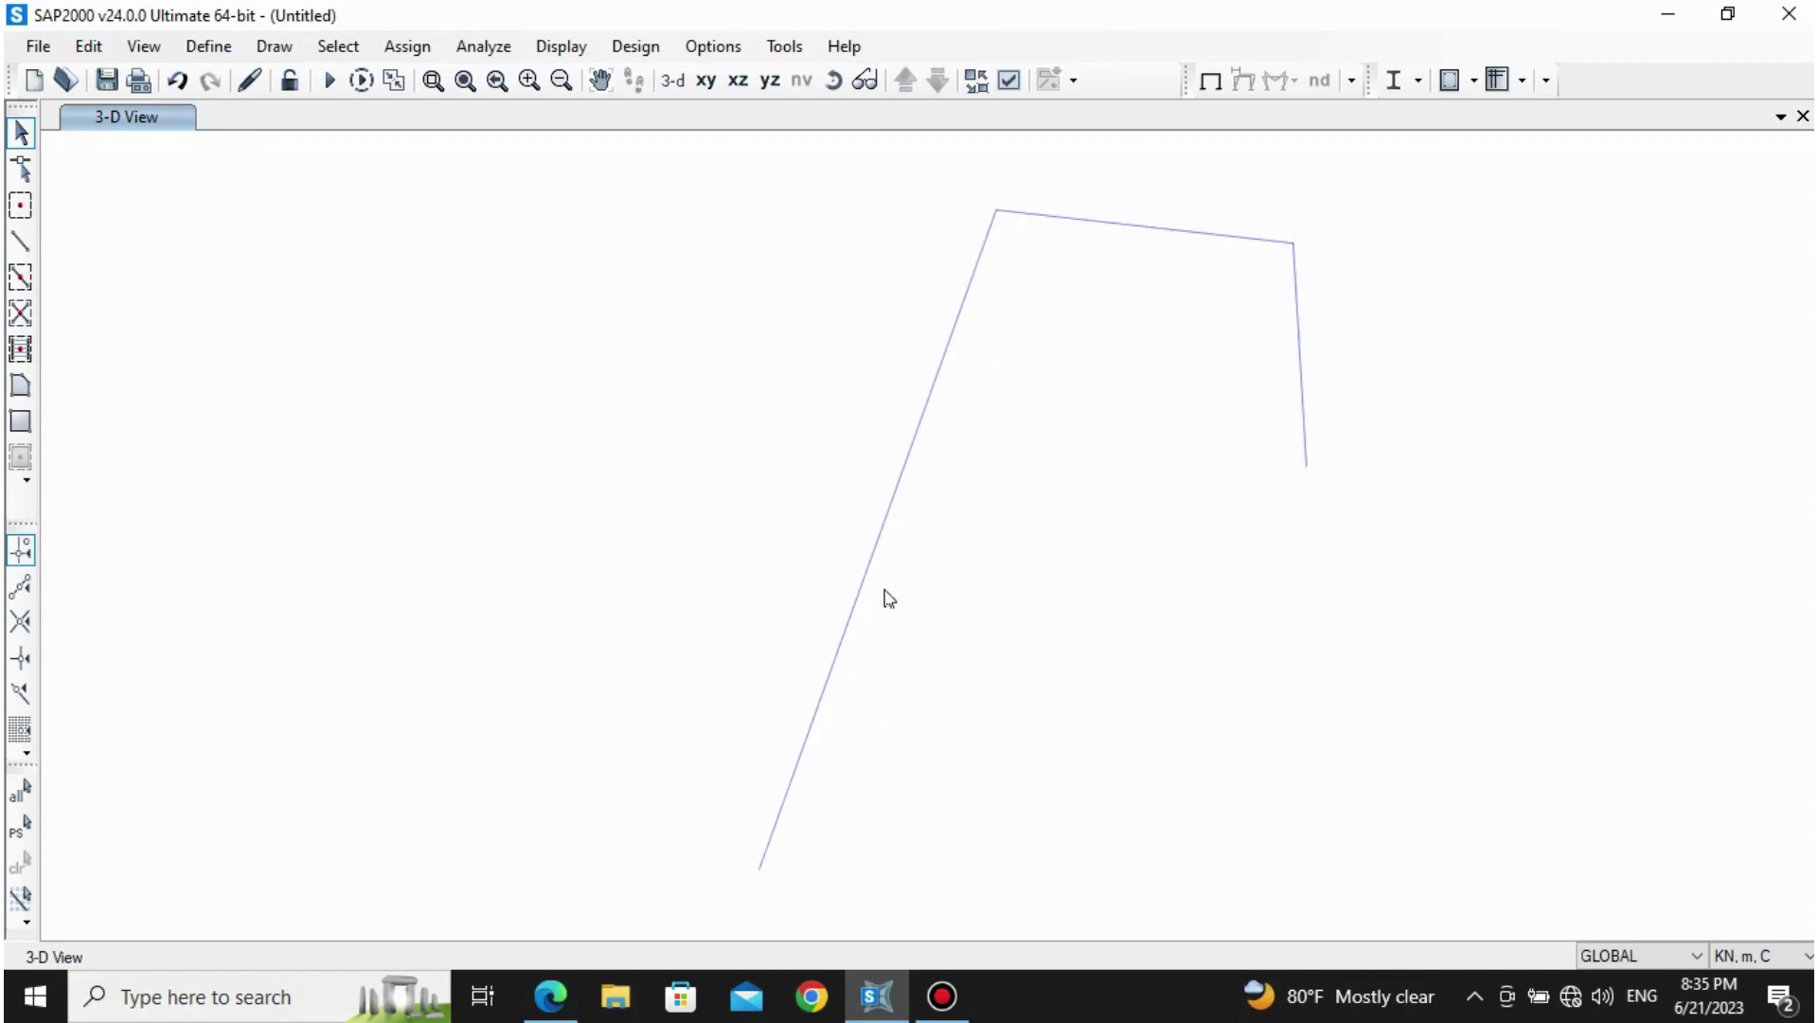
{"action": "scroll", "coordinate": [889, 597], "scroll_direction": "up", "scroll_amount": 2}
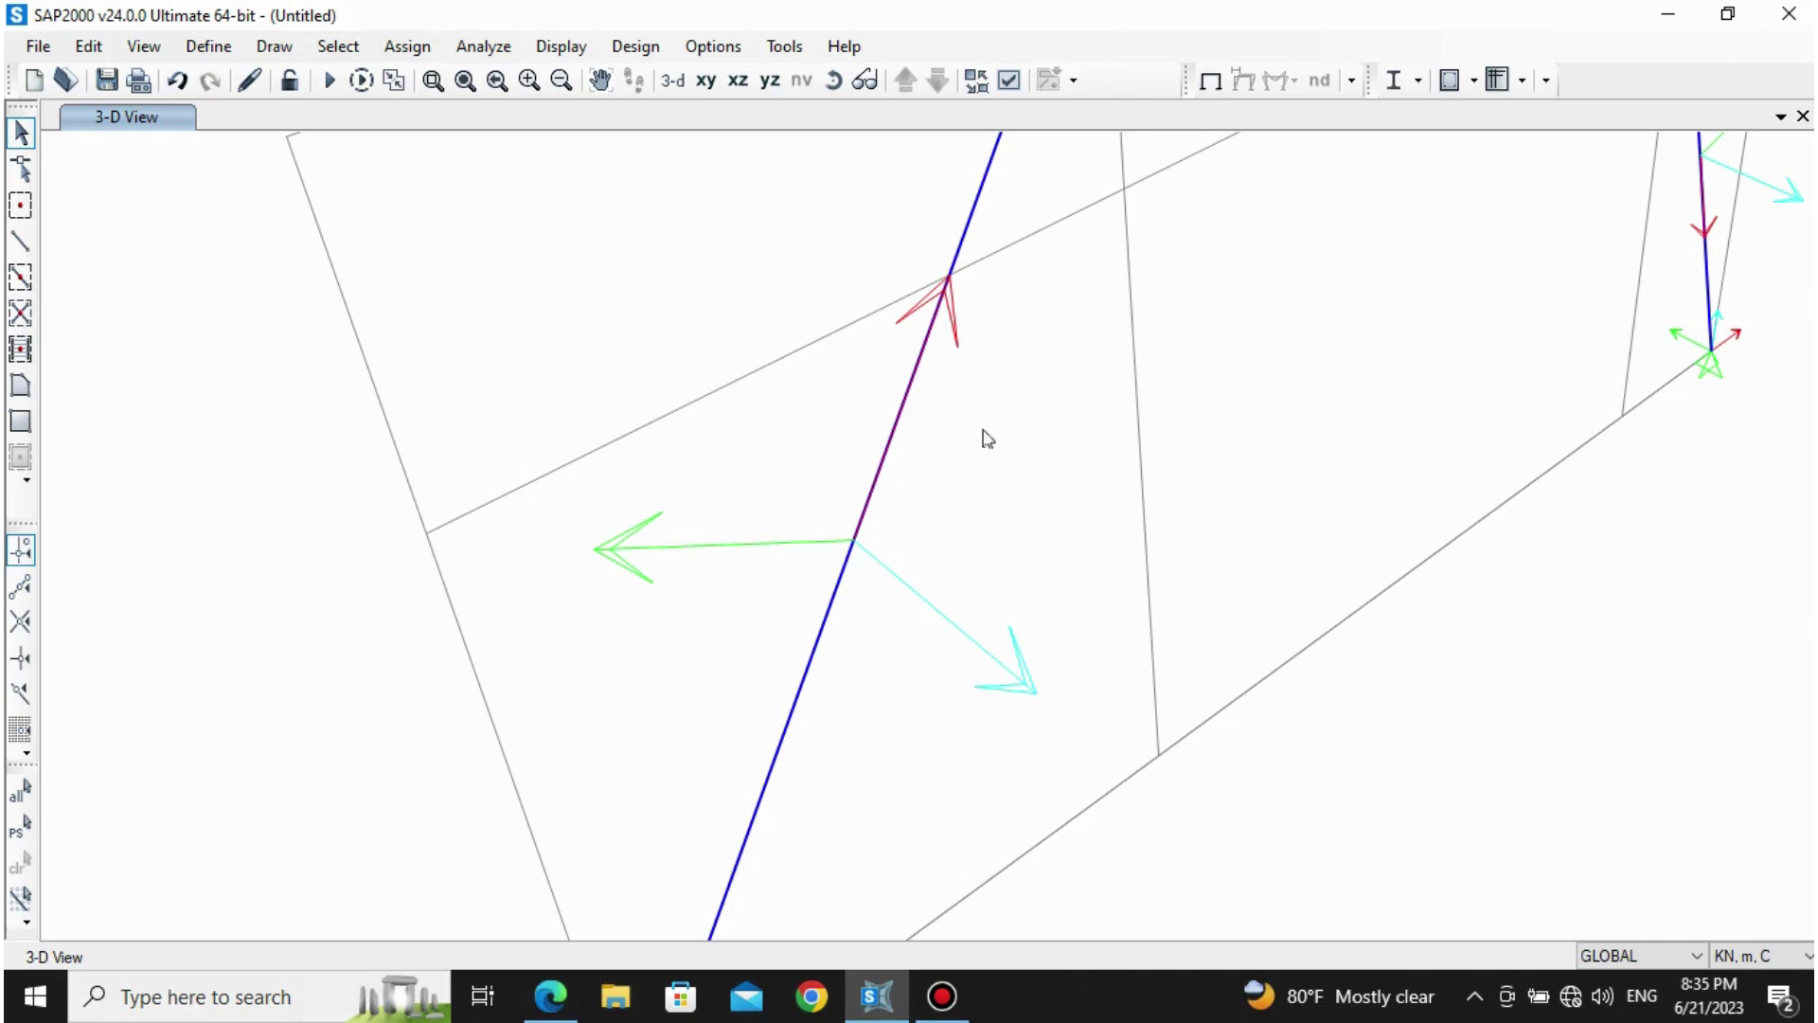
{"action": "scroll", "coordinate": [635, 506], "scroll_direction": "down", "scroll_amount": 1}
{"action": "scroll", "coordinate": [634, 507], "scroll_direction": "down", "scroll_amount": 2}
{"action": "scroll", "coordinate": [635, 506], "scroll_direction": "down", "scroll_amount": 1}
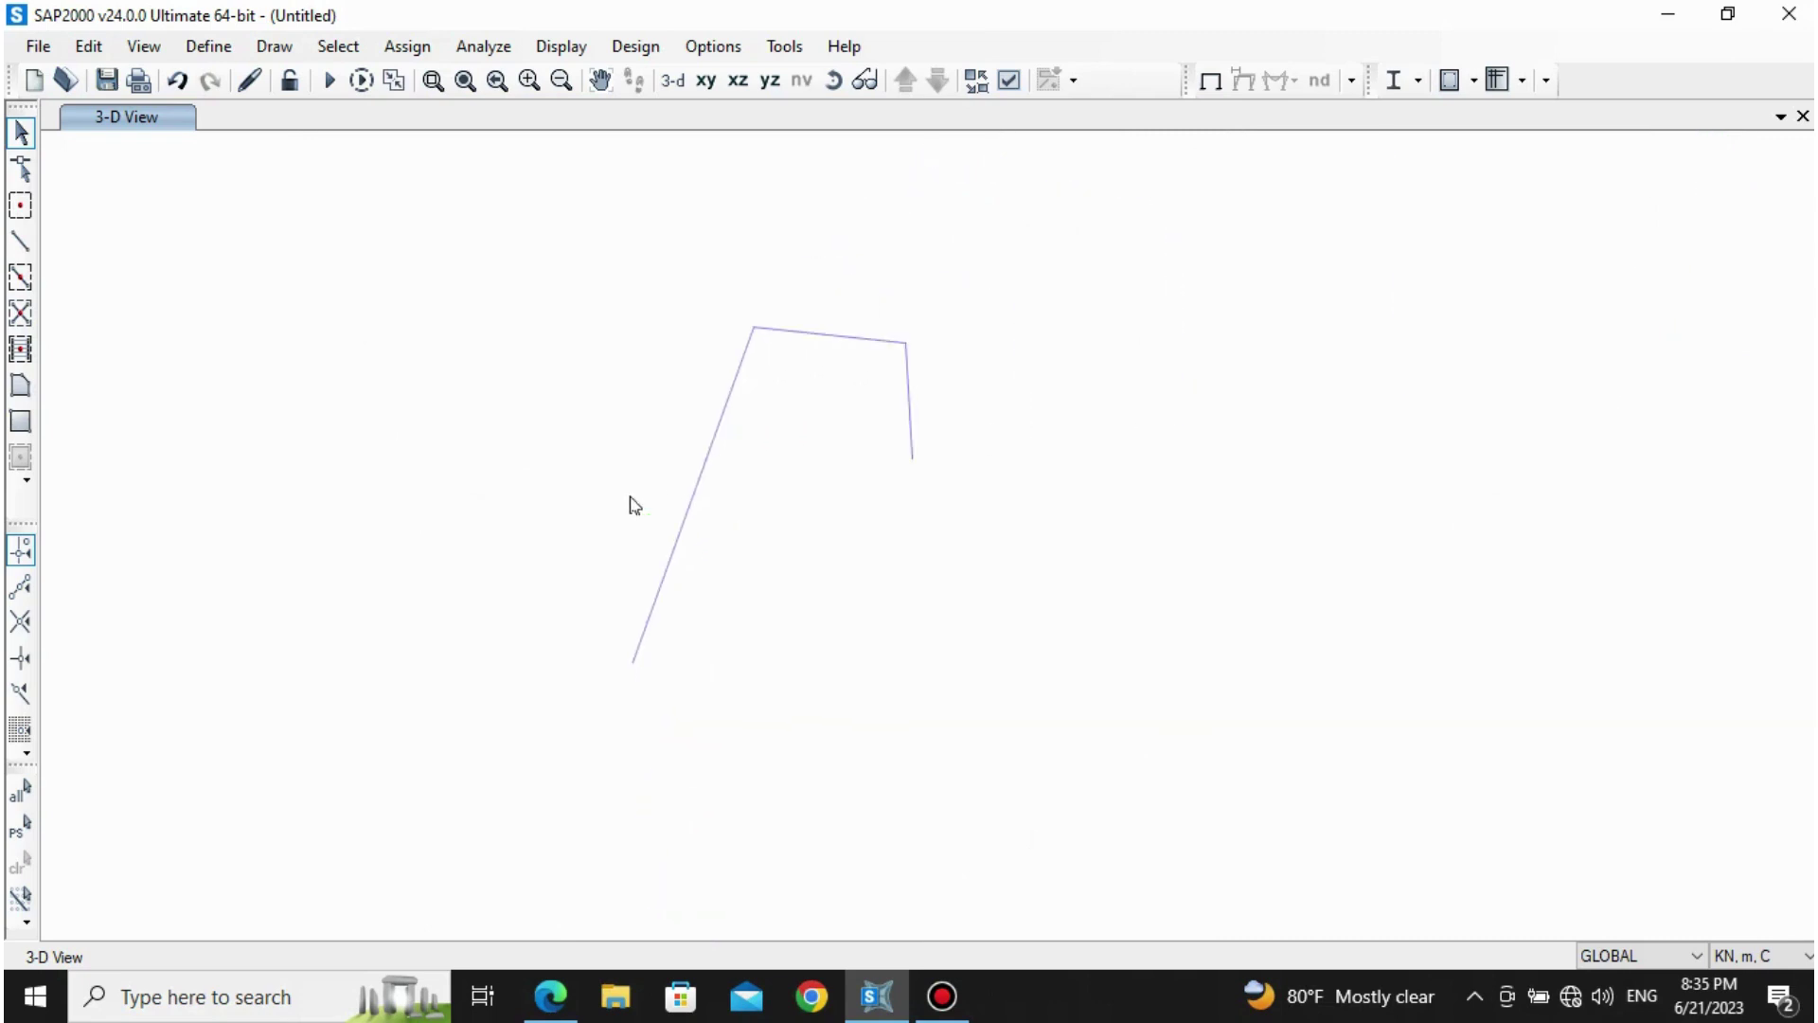
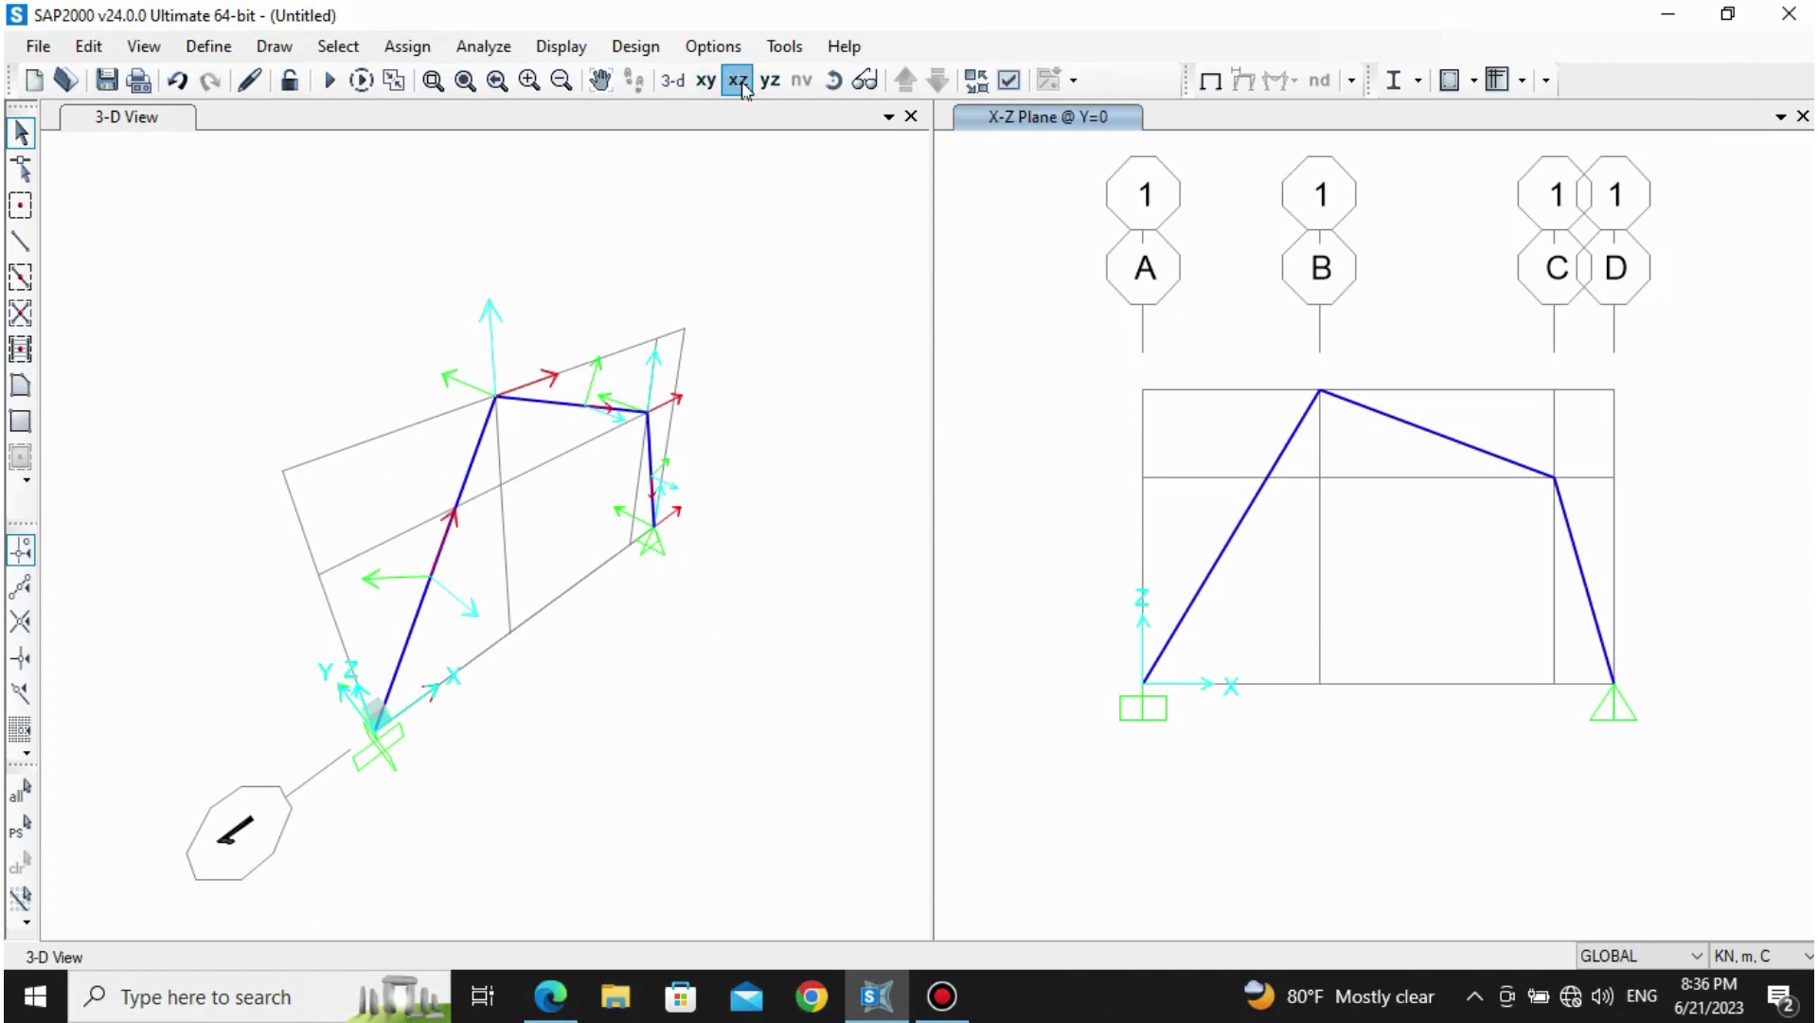
Step: Display the joint and frame local axes in the reopened X-Z plane view at Y=0
{"action": "left_click", "coordinate": [1063, 166]}
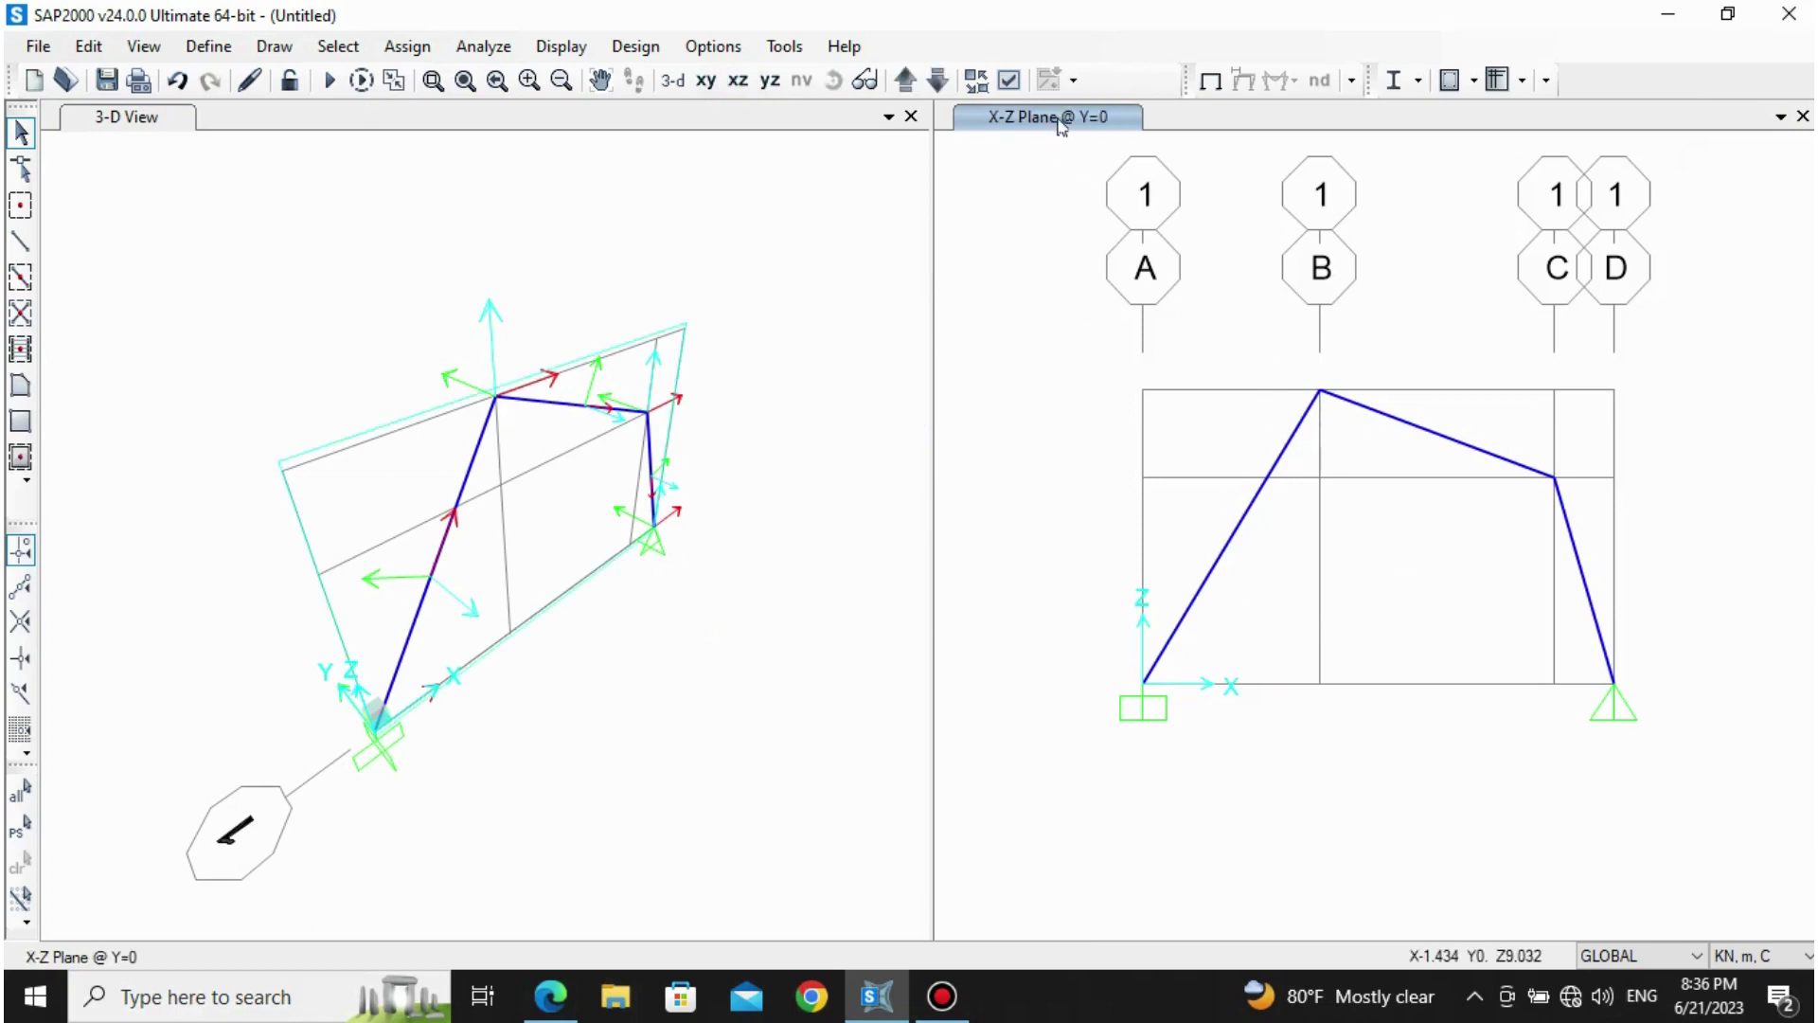
{"action": "left_click", "coordinate": [561, 48]}
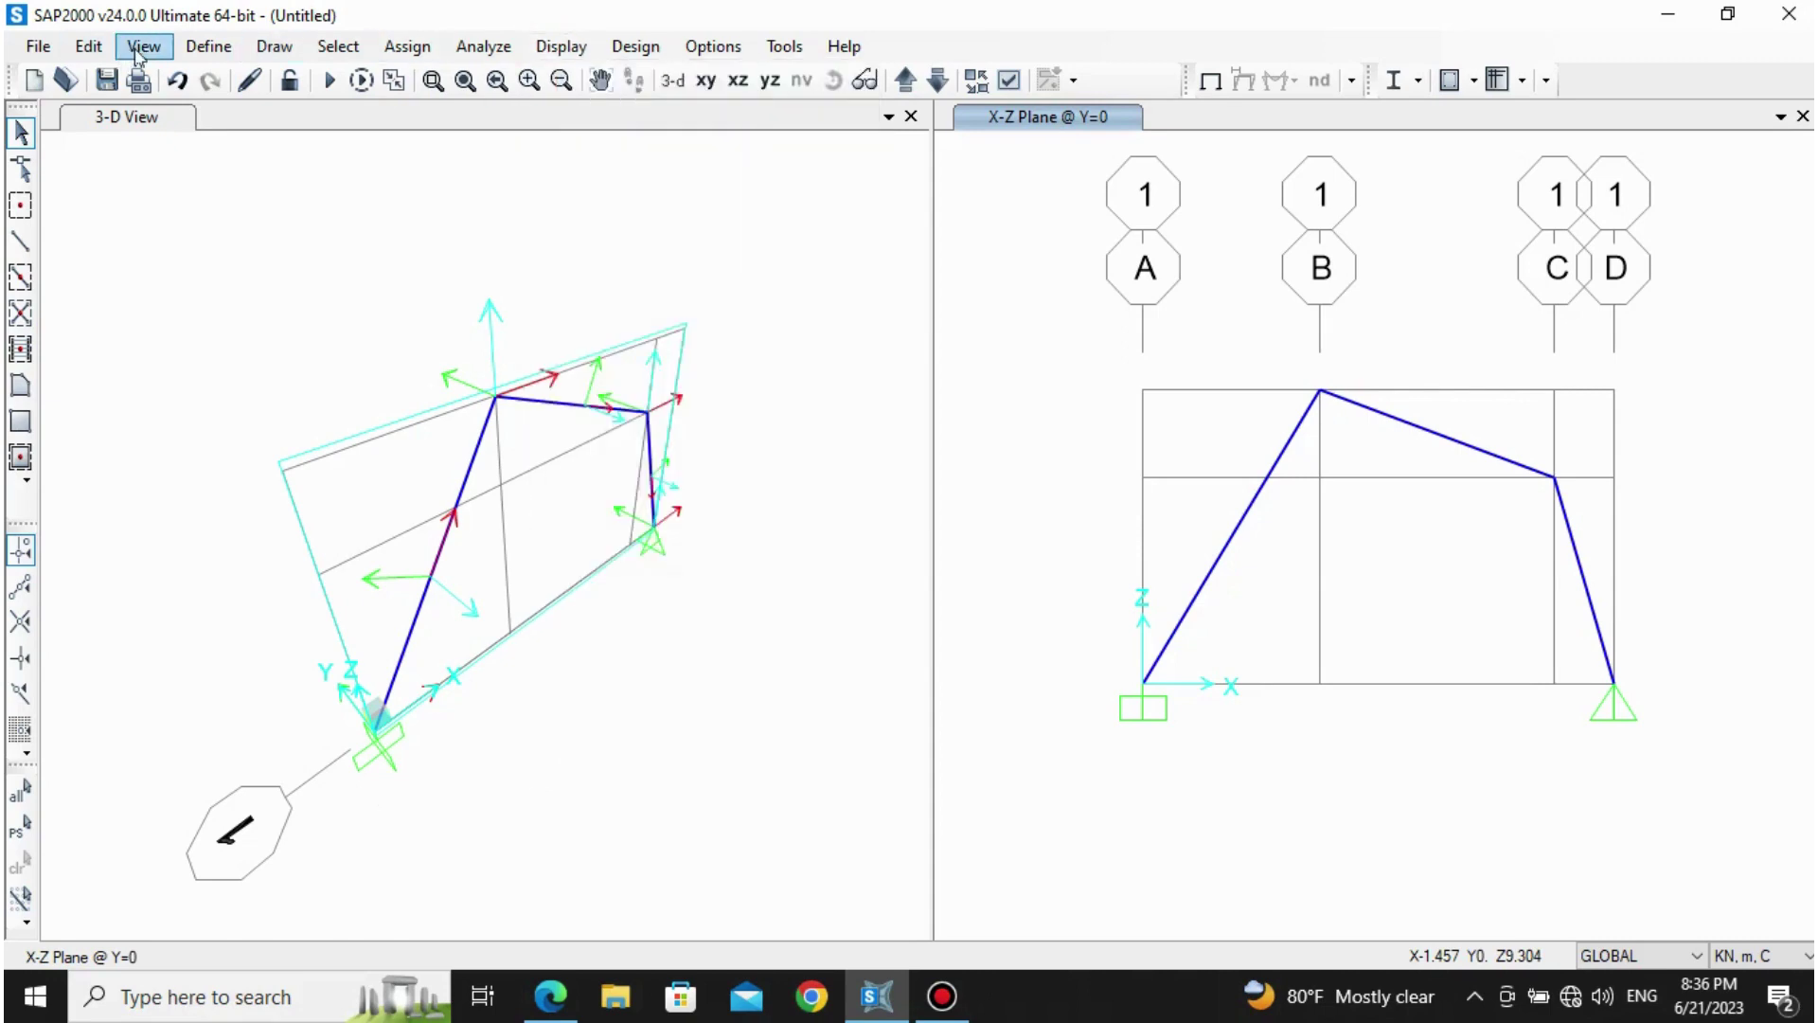
{"action": "mouse_move", "coordinate": [144, 48]}
{"action": "left_click", "coordinate": [234, 190]}
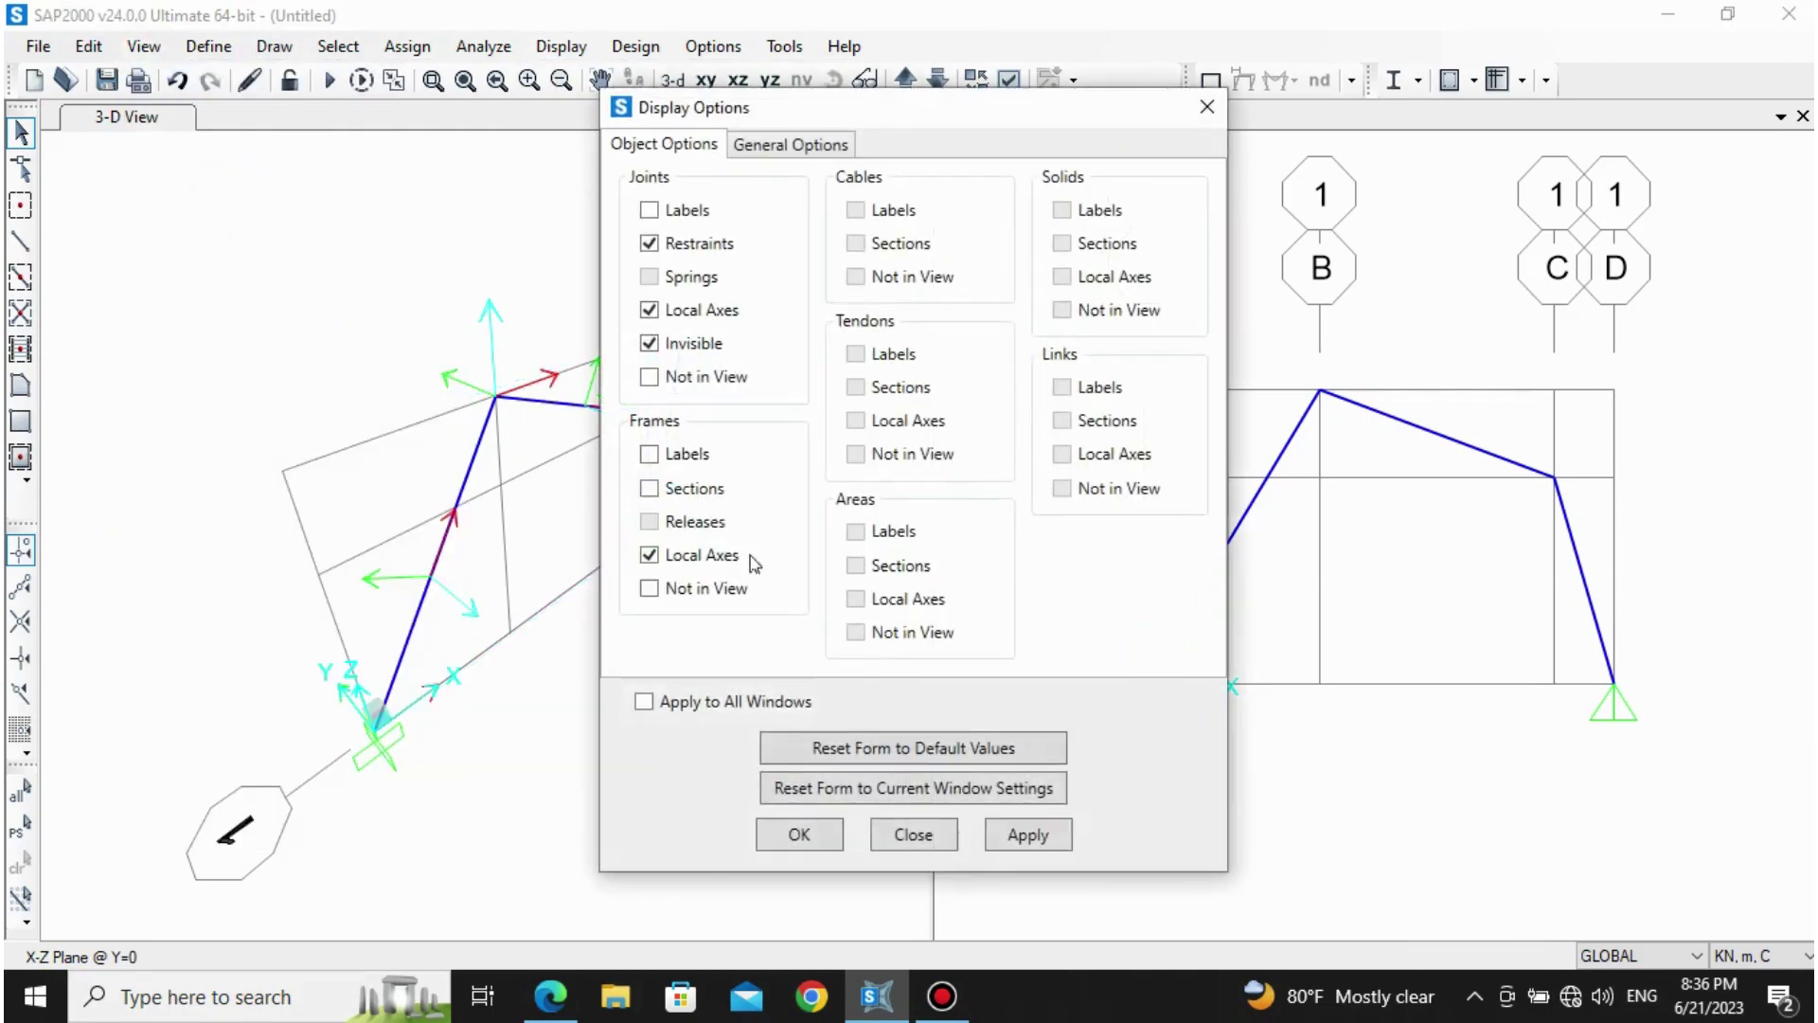
{"action": "left_click", "coordinate": [1031, 835]}
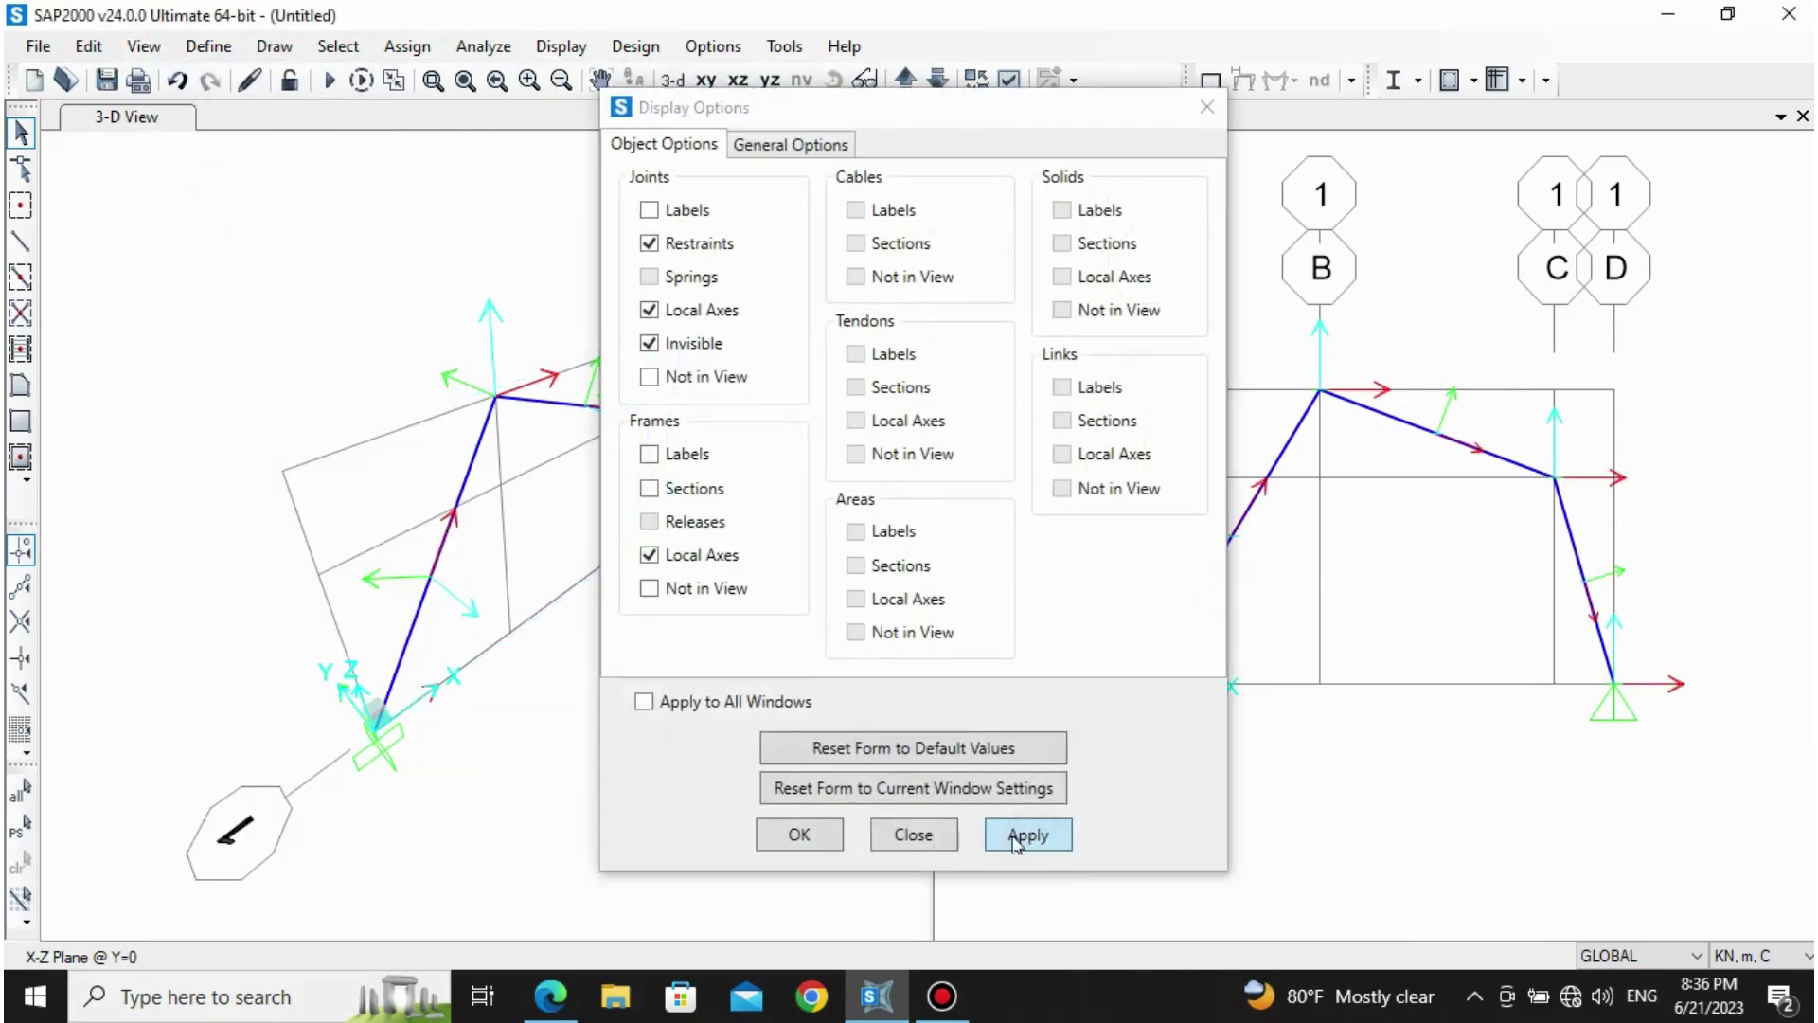
{"action": "left_click", "coordinate": [800, 835]}
{"action": "left_click", "coordinate": [801, 835]}
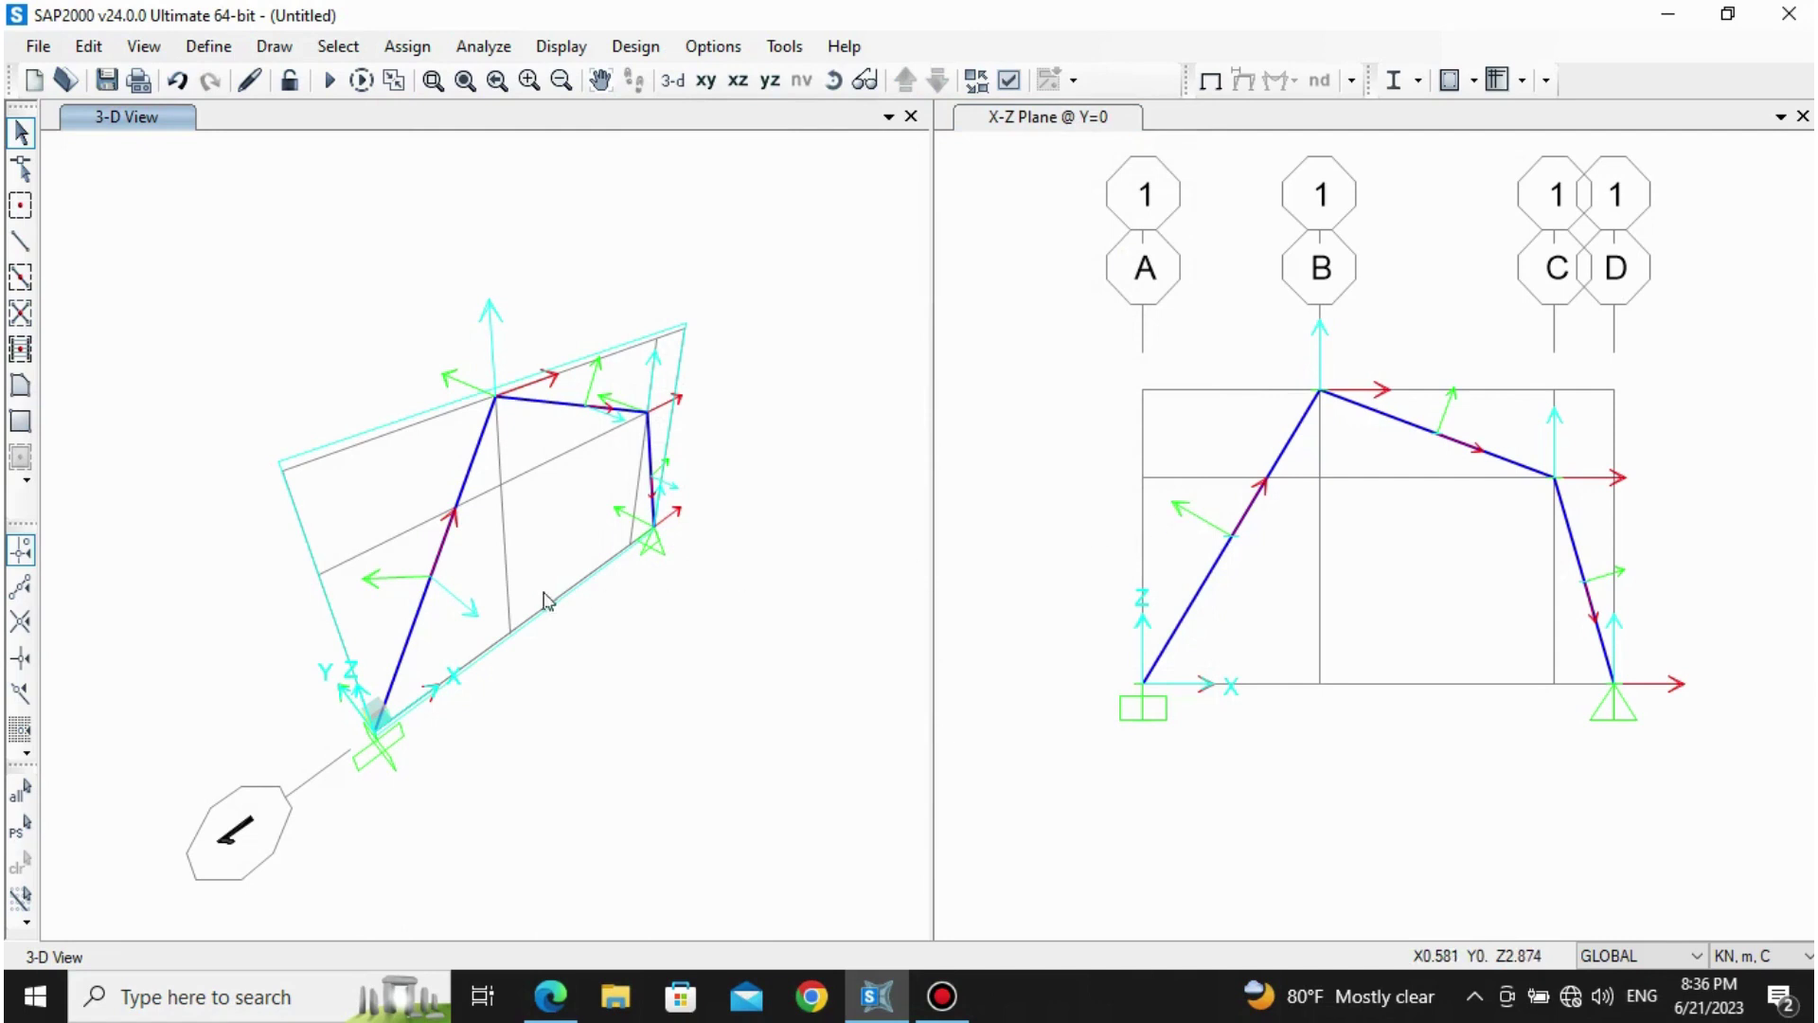
Step: Check the loads on the inclined frame's members in FRAME.pdf and return to SAP2000
{"action": "left_click", "coordinate": [551, 996]}
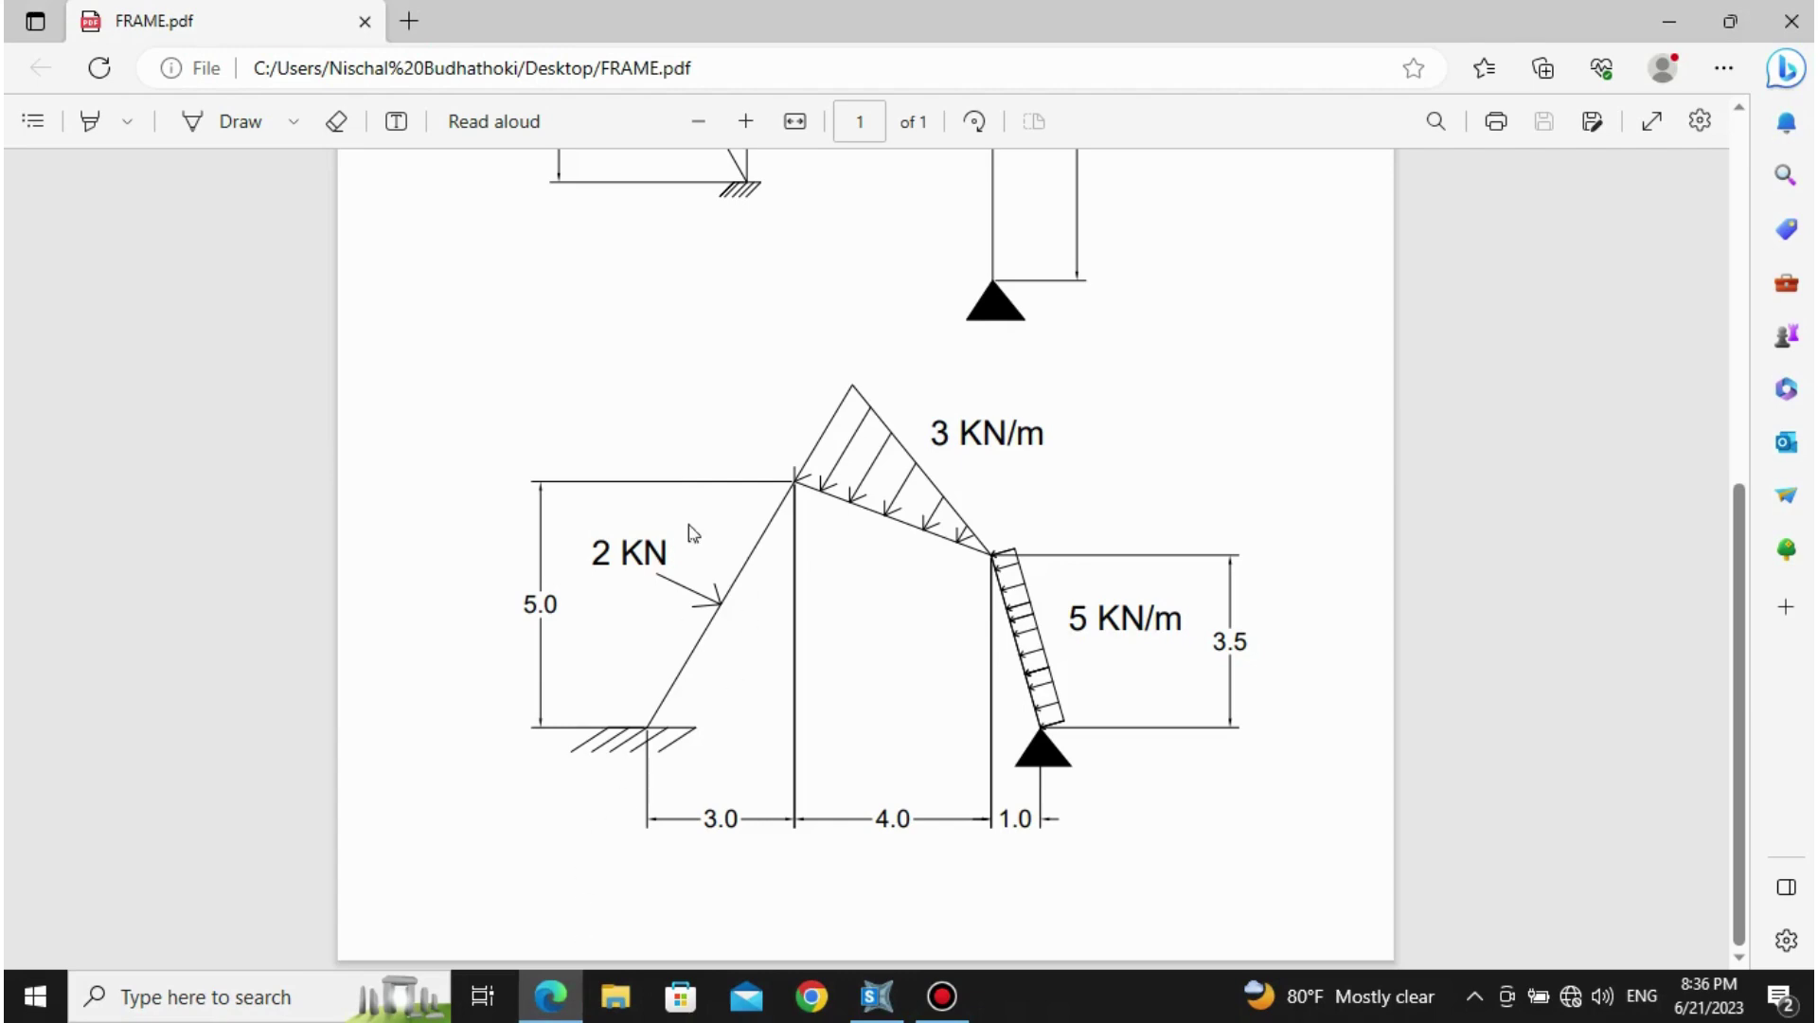
{"action": "left_click", "coordinate": [535, 1012]}
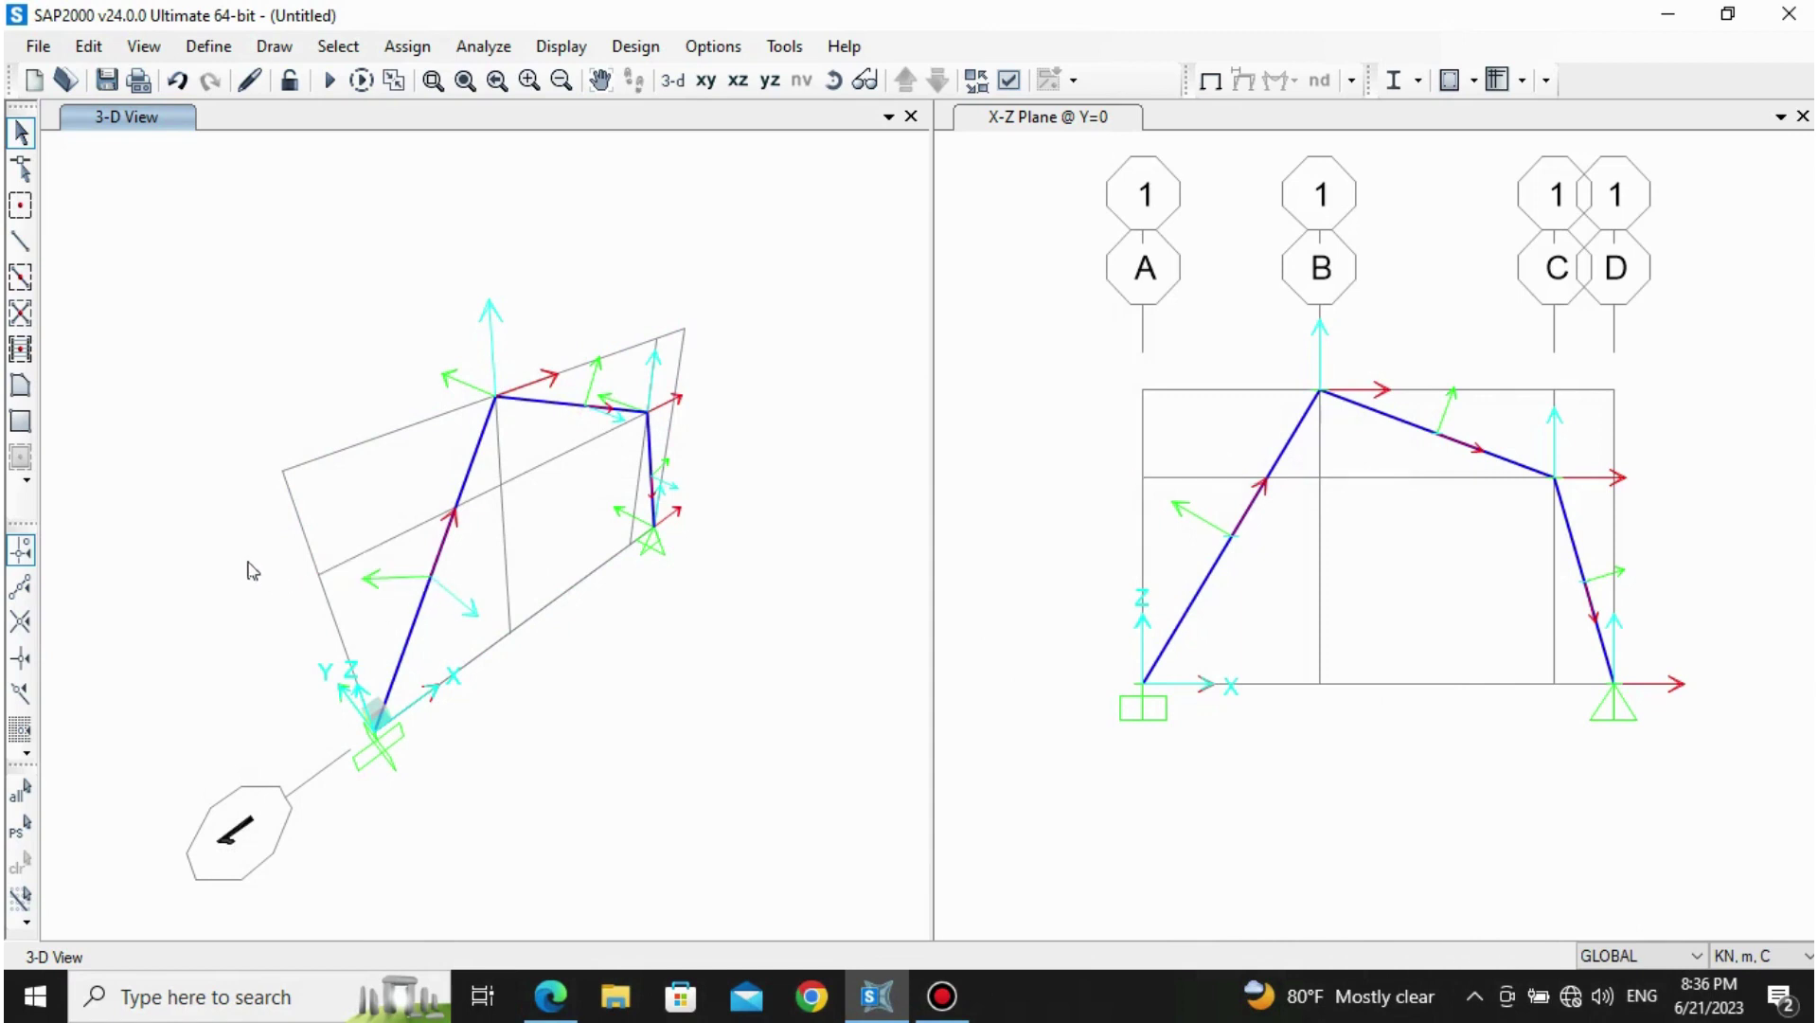
Step: Check the 2 kN load in FRAME.pdf and open the frame point load assignment for the inclined member between grids A and B
{"action": "left_click", "coordinate": [536, 1006]}
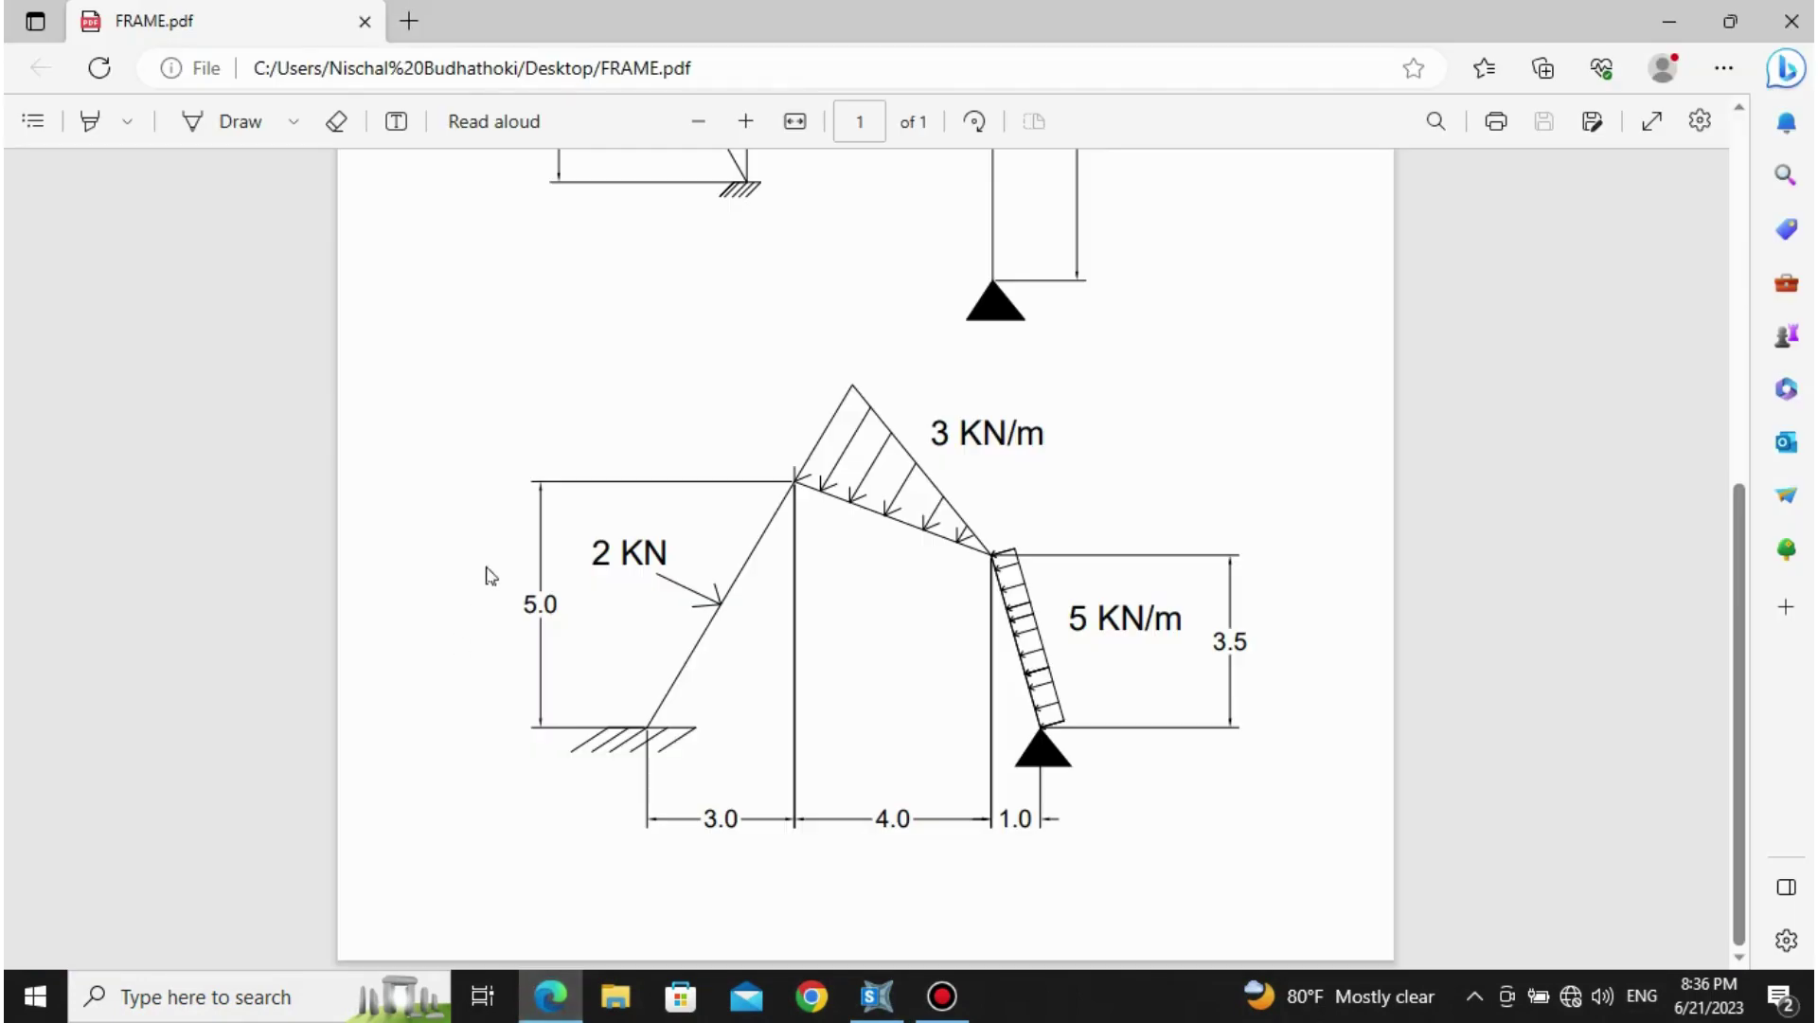
{"action": "left_click", "coordinate": [547, 1002]}
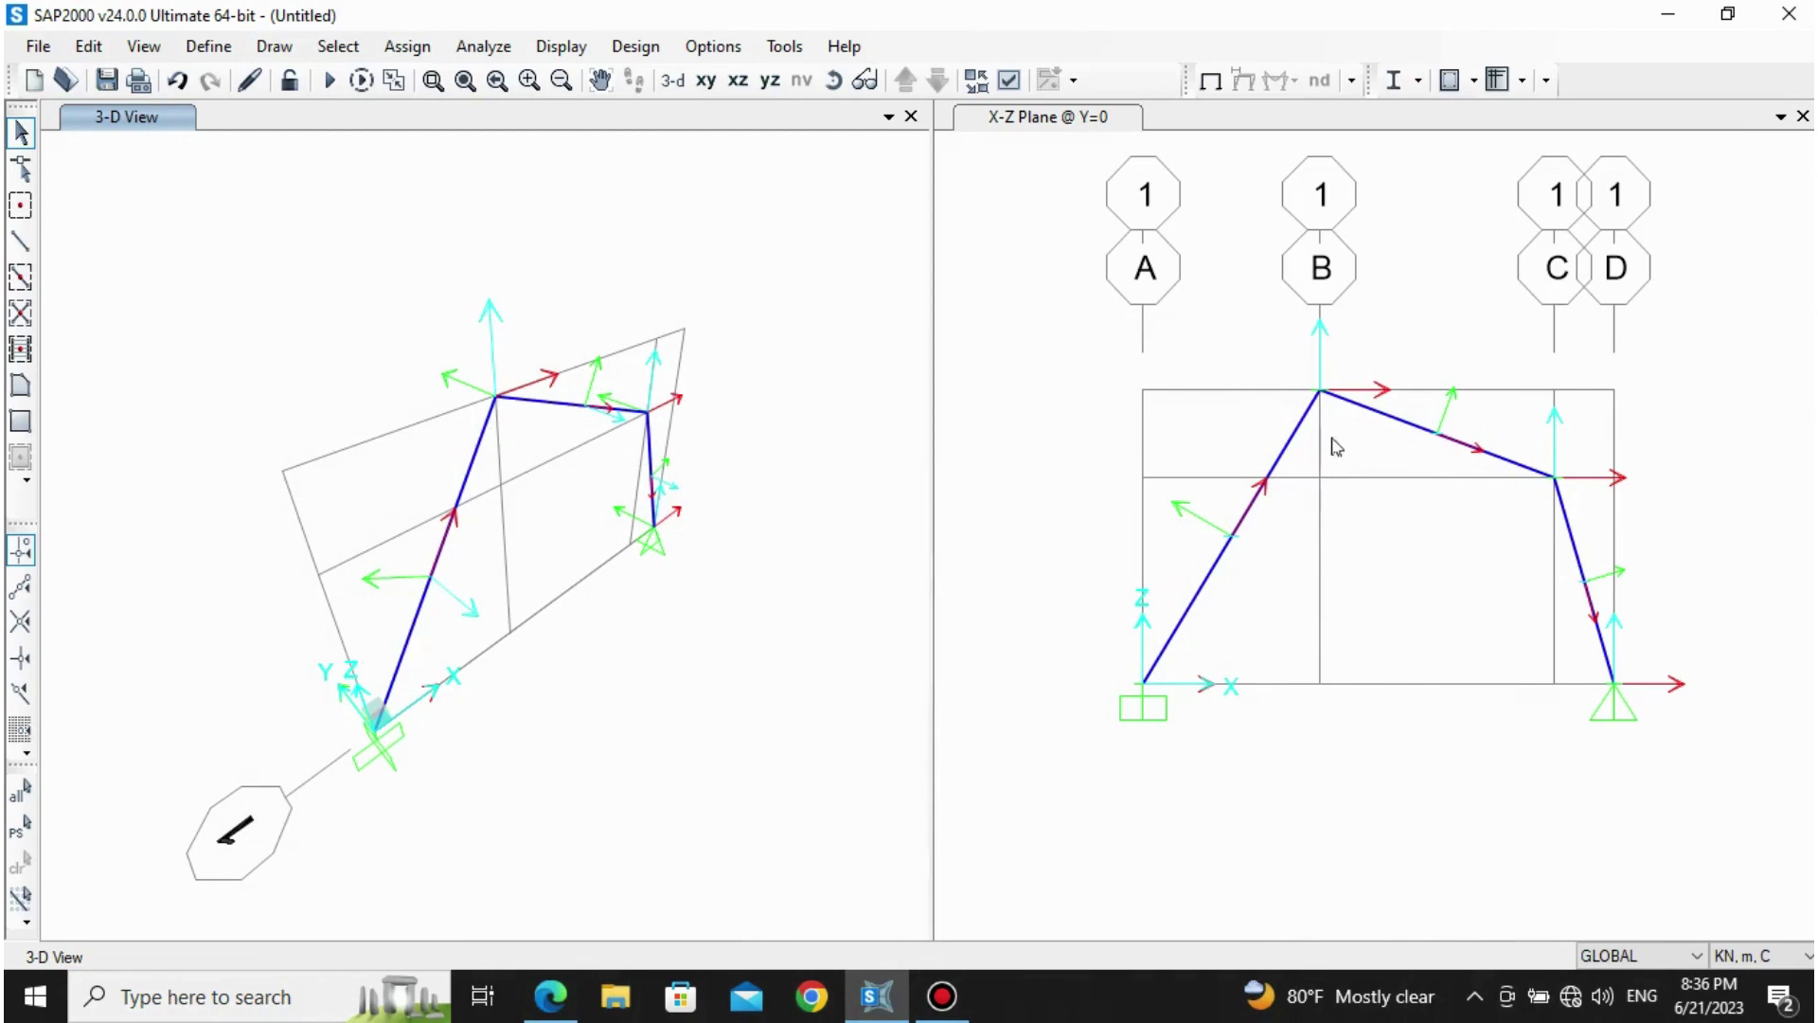
{"action": "left_click", "coordinate": [1298, 431]}
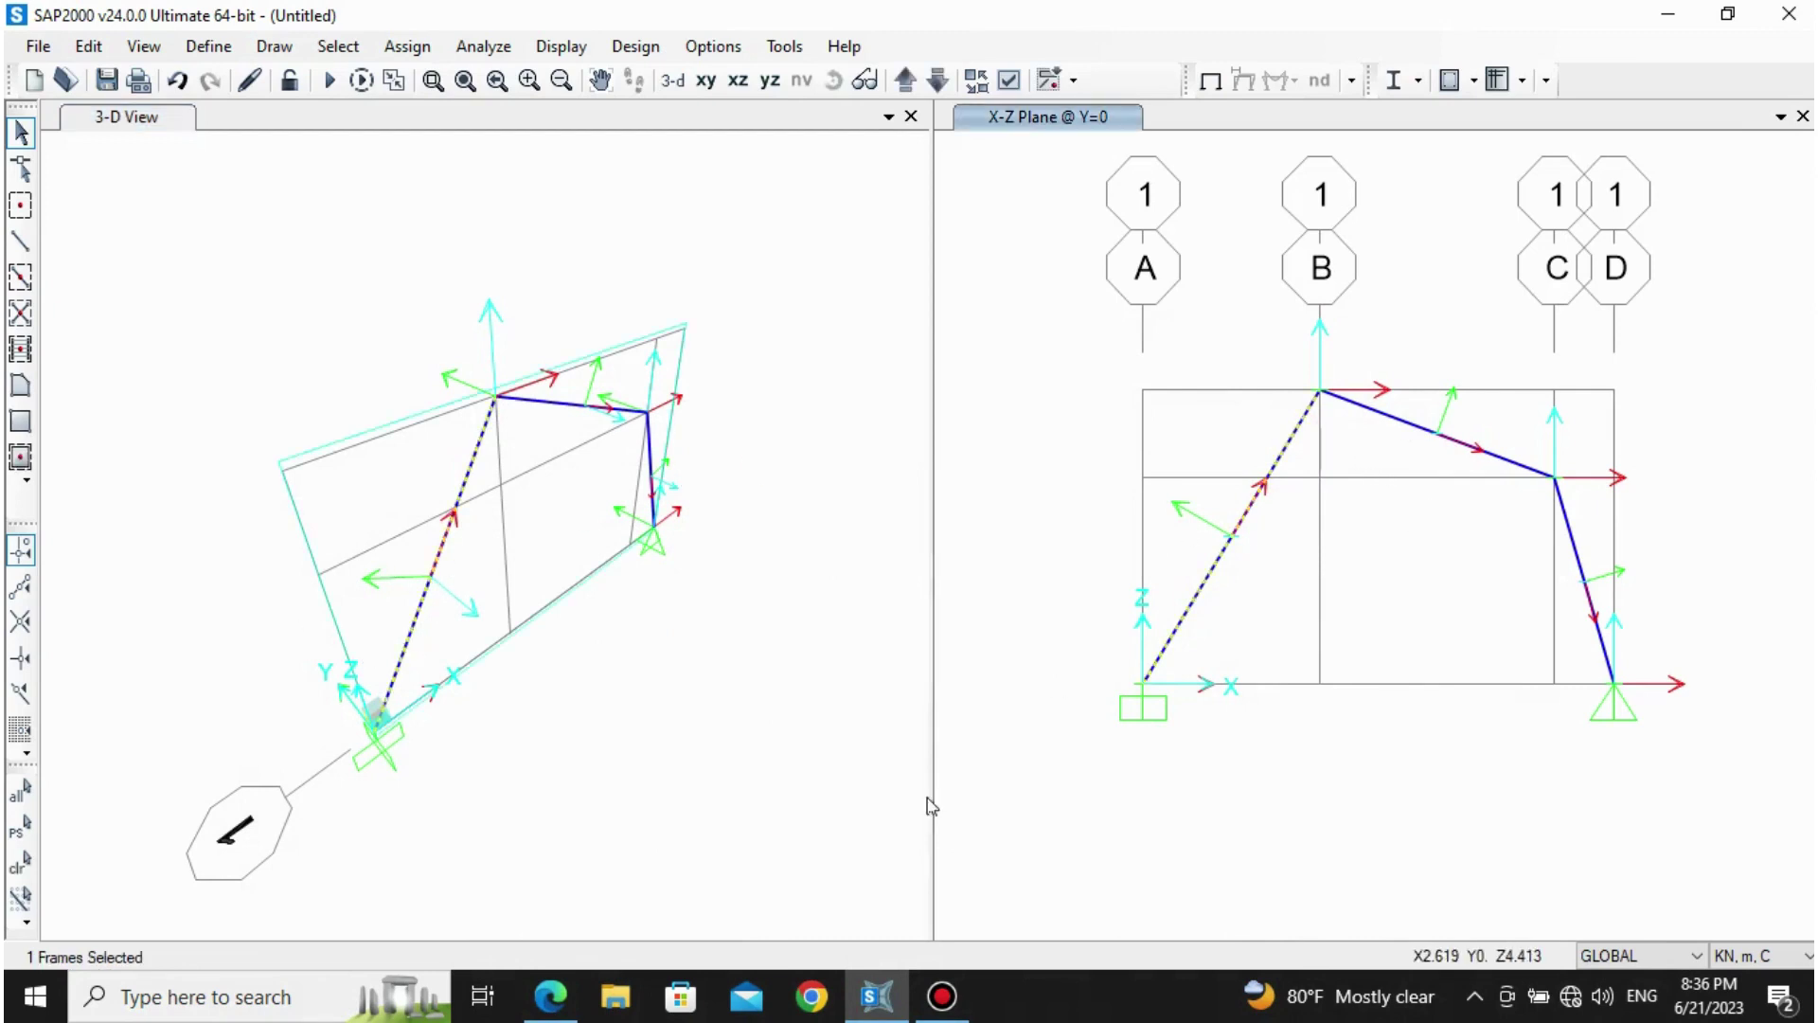
{"action": "left_click", "coordinate": [552, 996]}
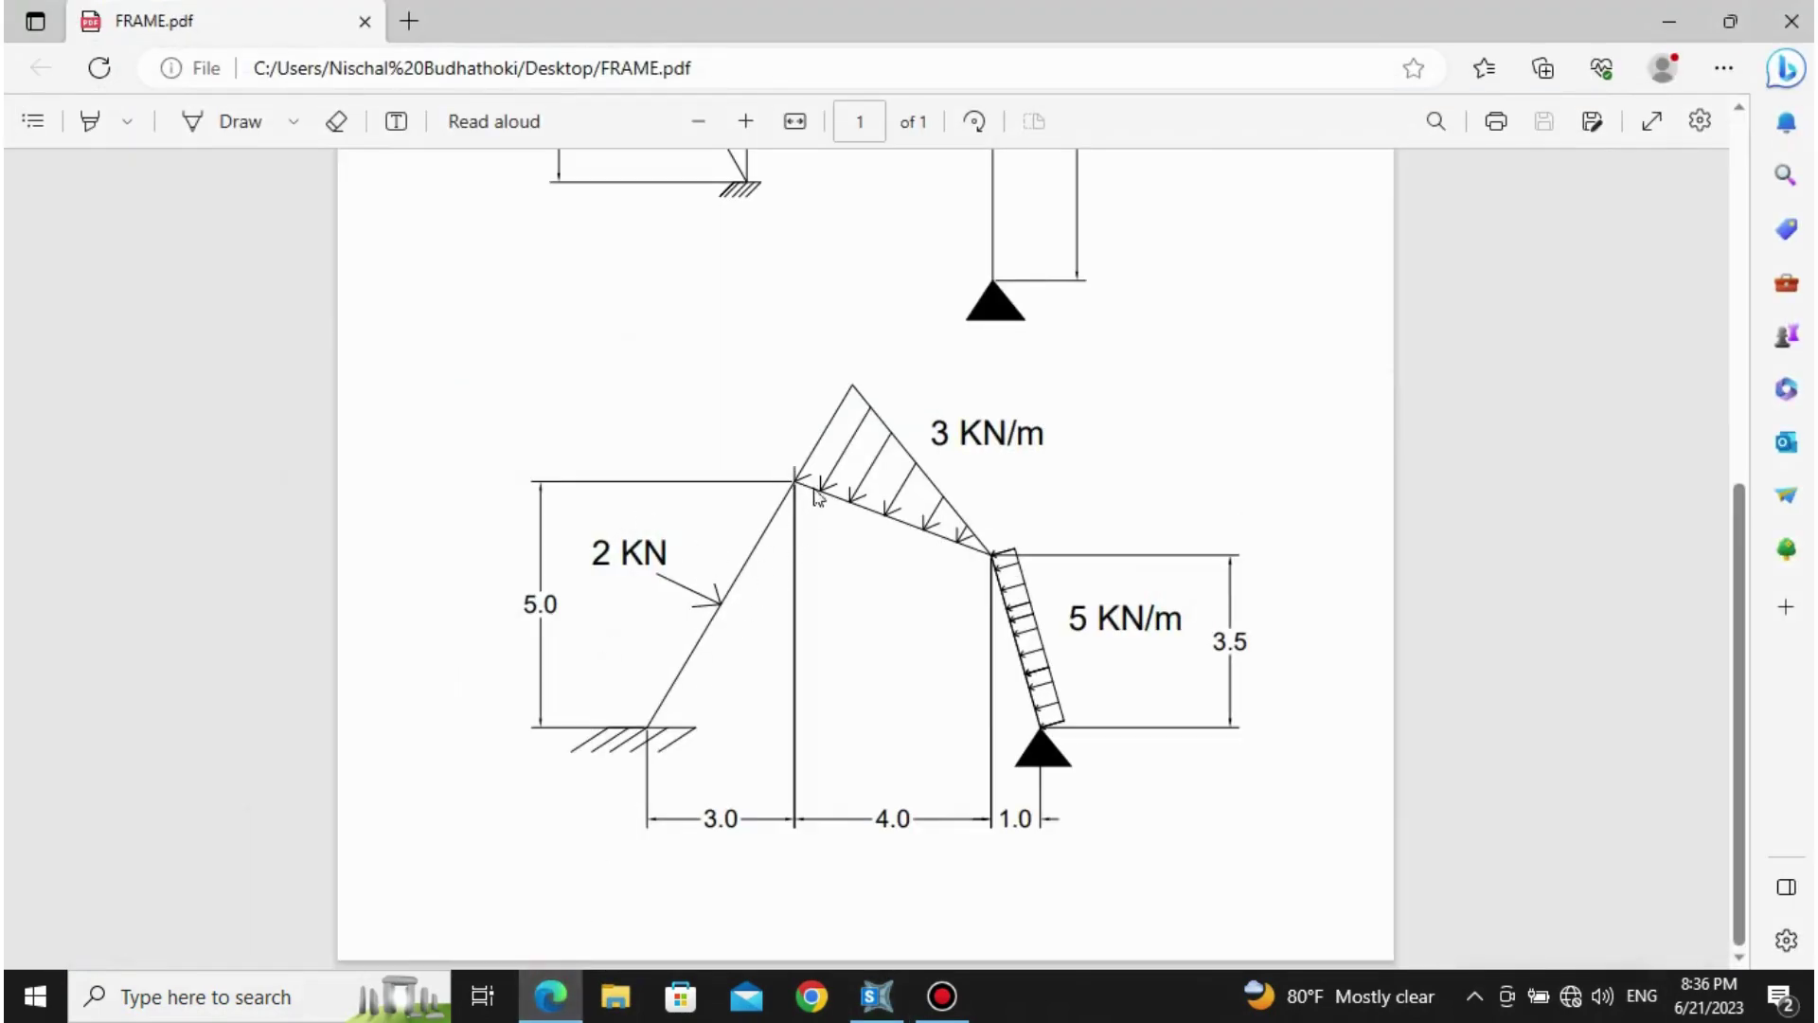
{"action": "left_click", "coordinate": [554, 1000]}
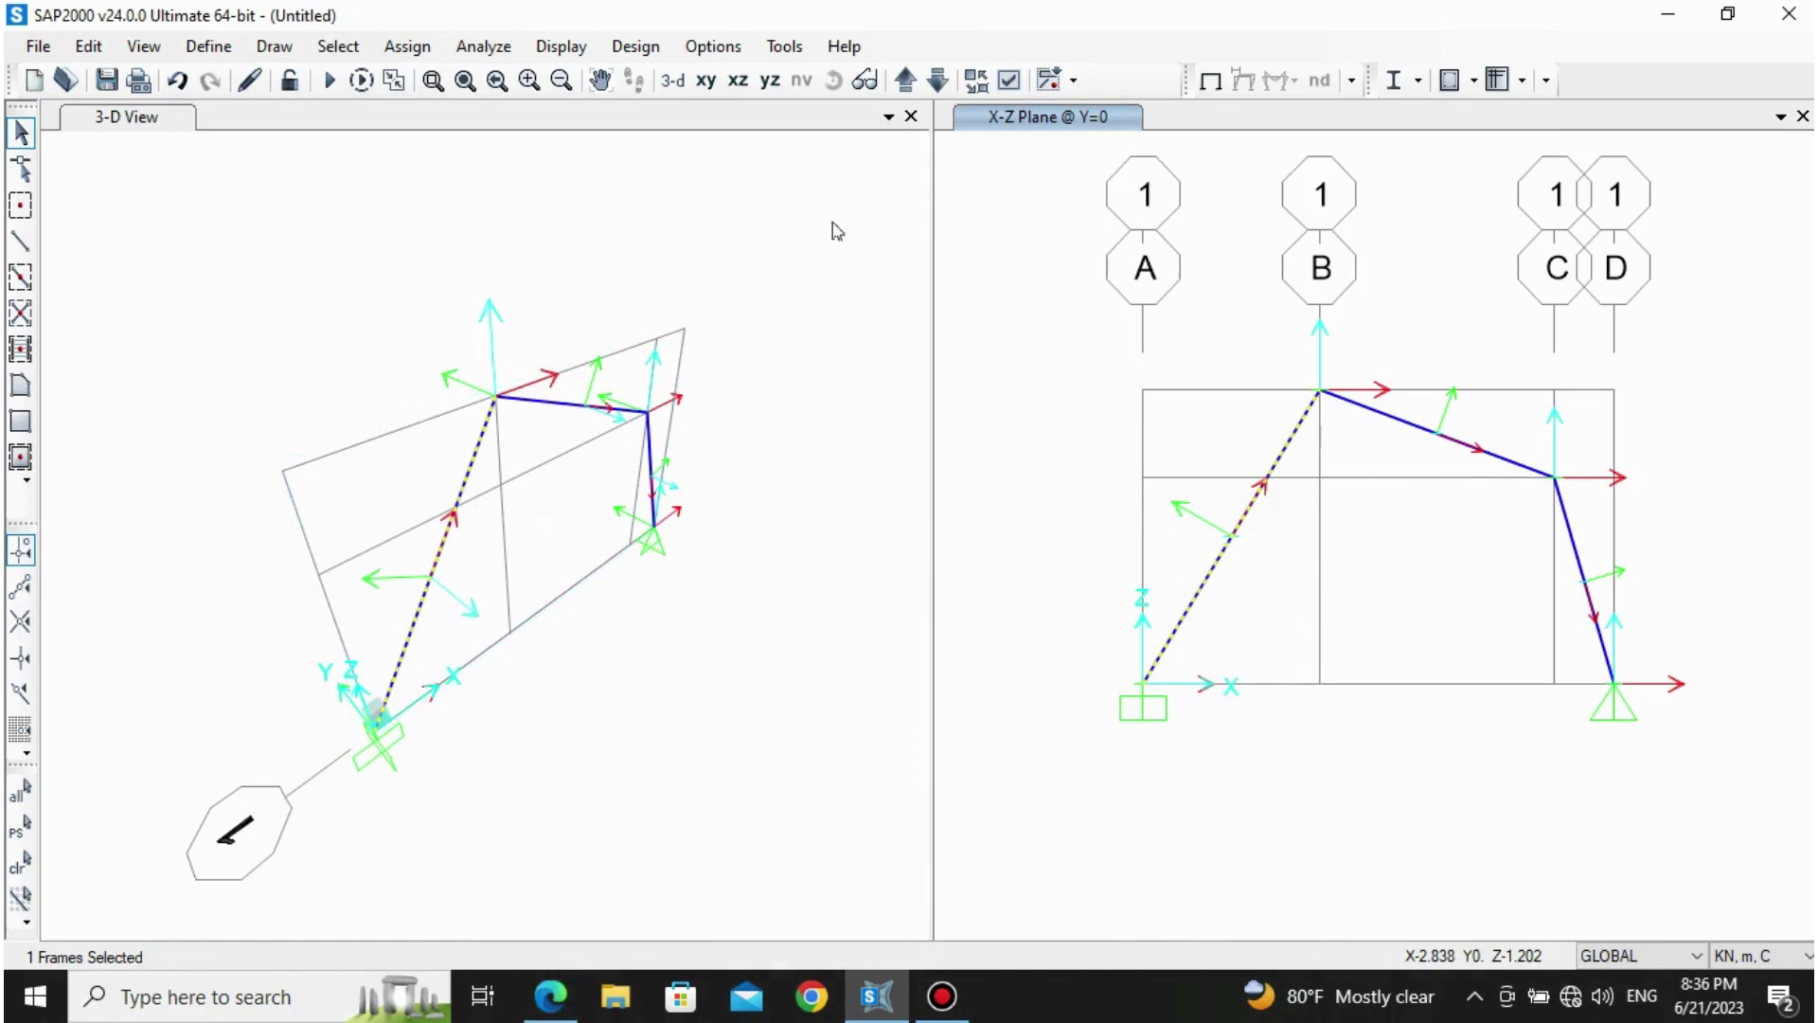
{"action": "left_click", "coordinate": [409, 47]}
{"action": "left_click", "coordinate": [414, 49]}
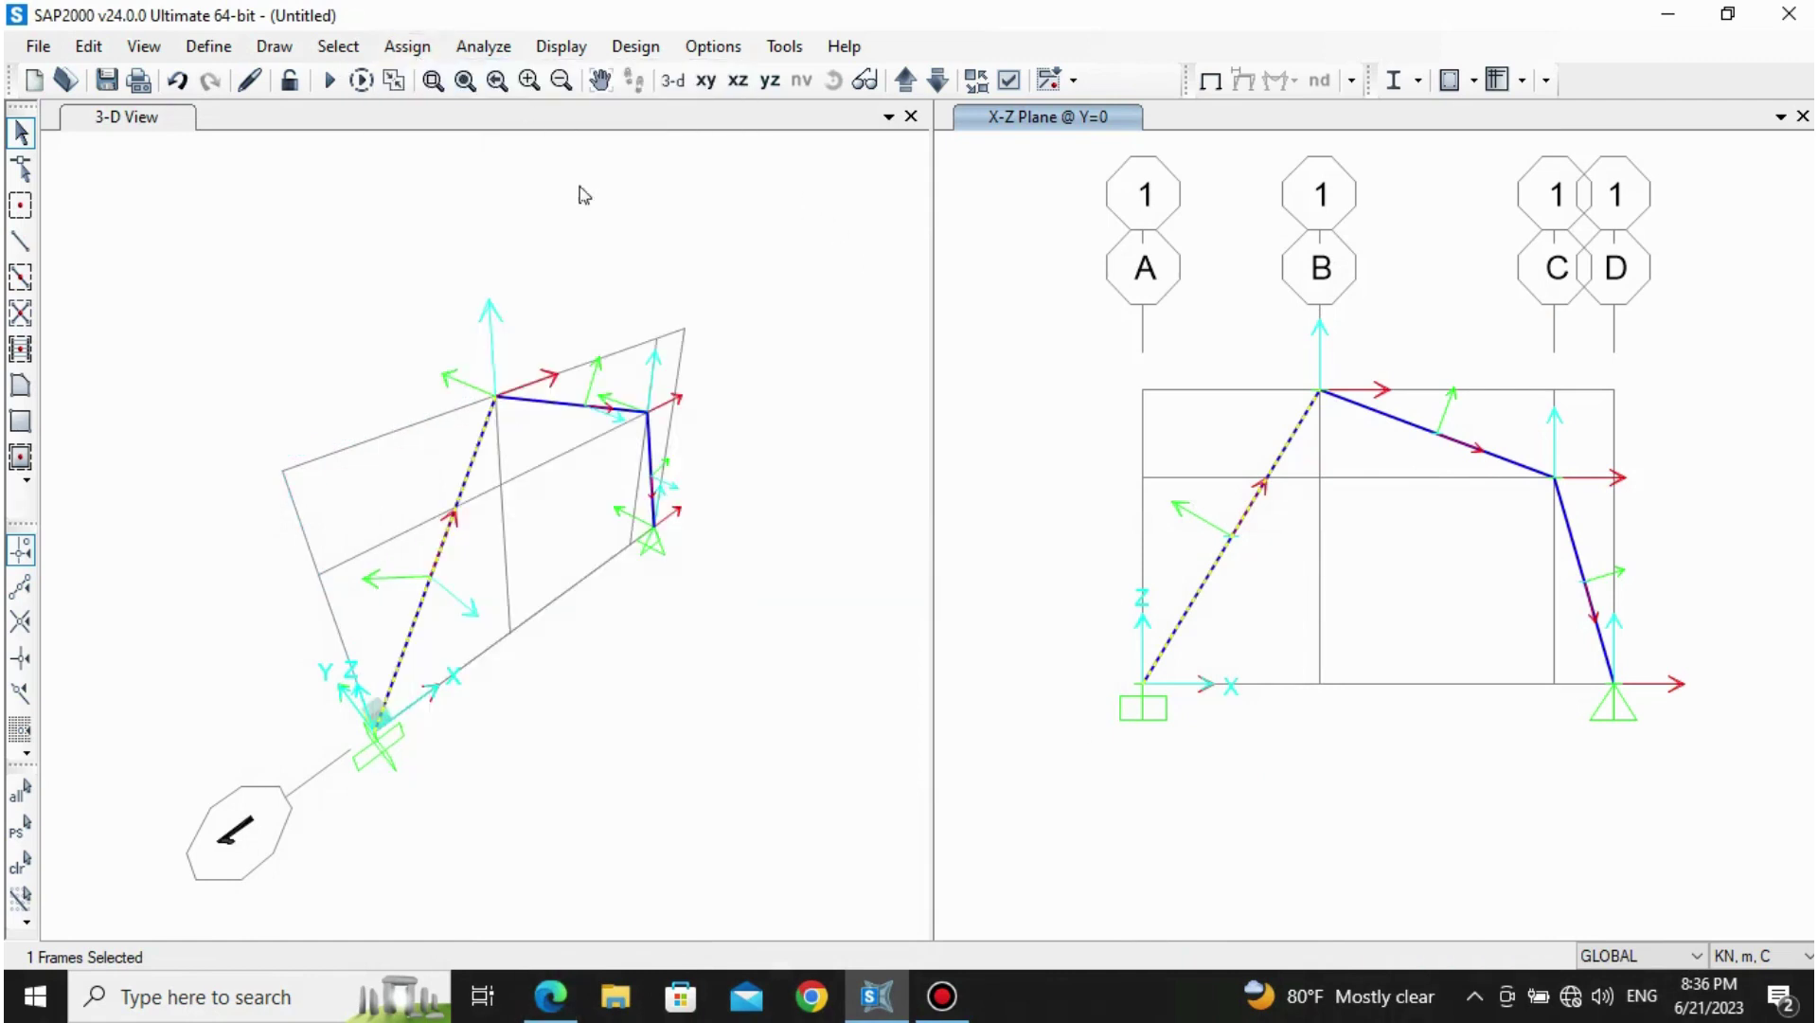
{"action": "left_click", "coordinate": [398, 44]}
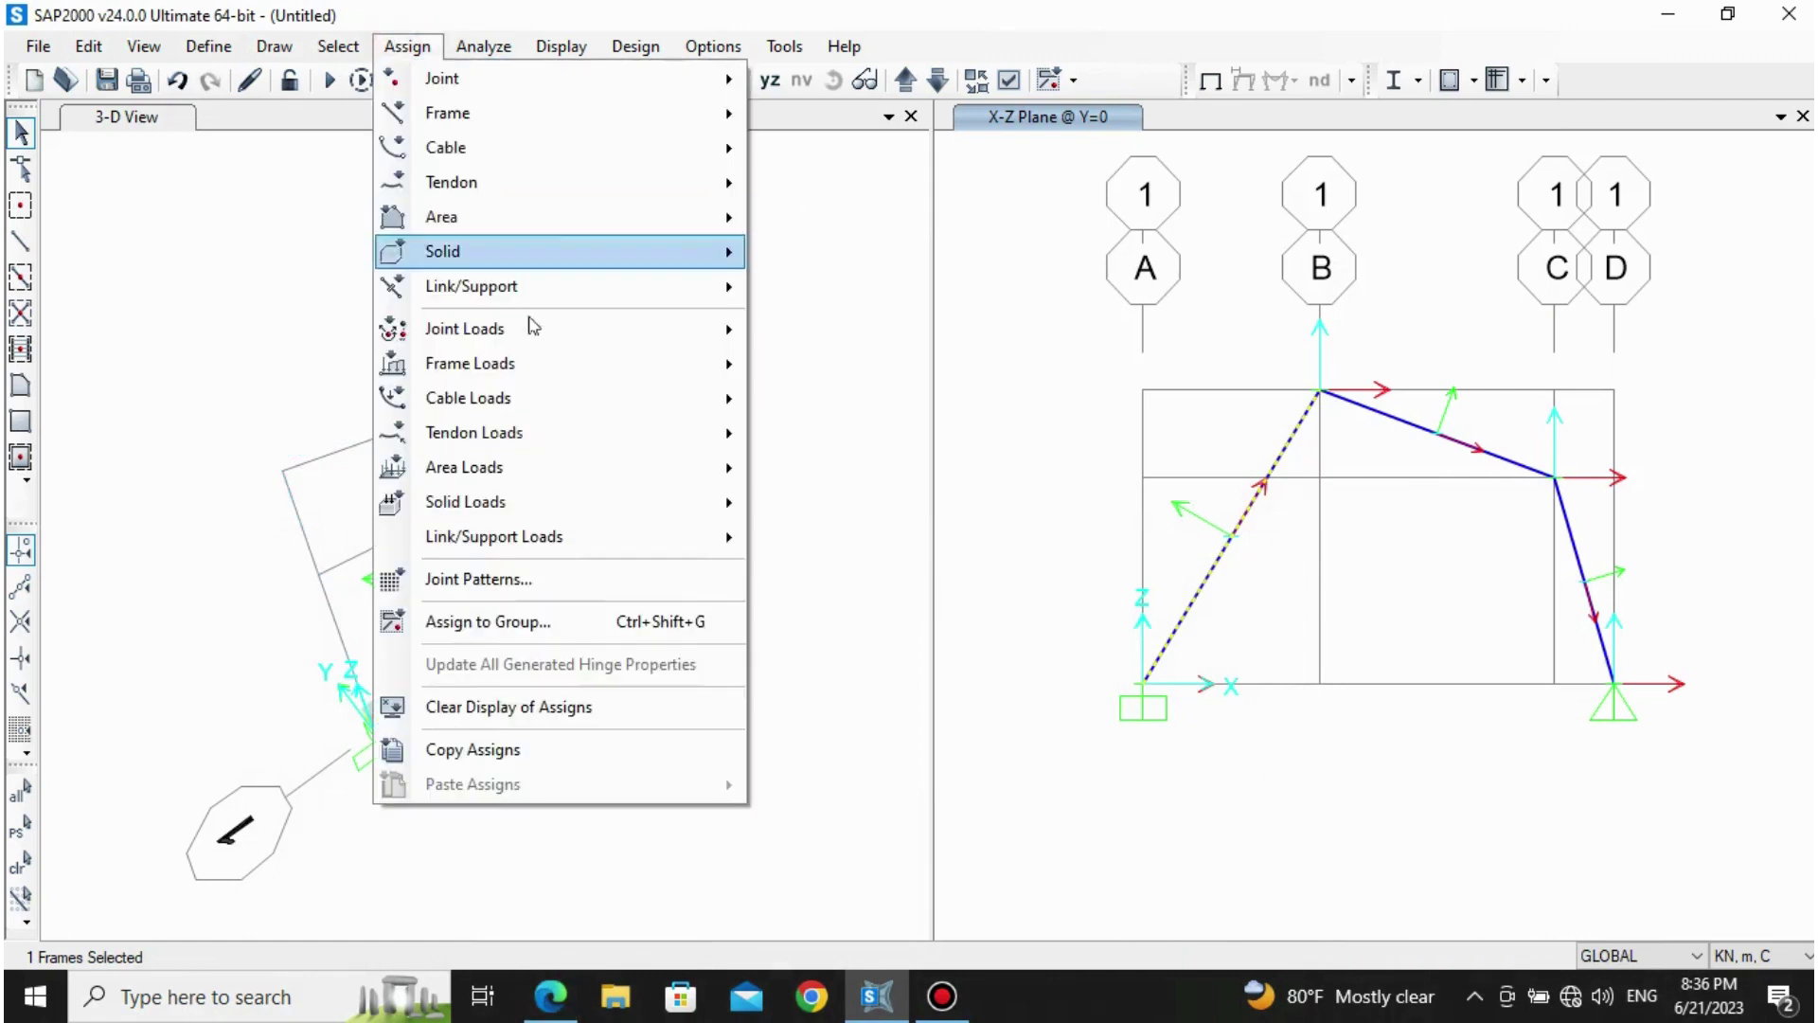
{"action": "mouse_move", "coordinate": [549, 364]}
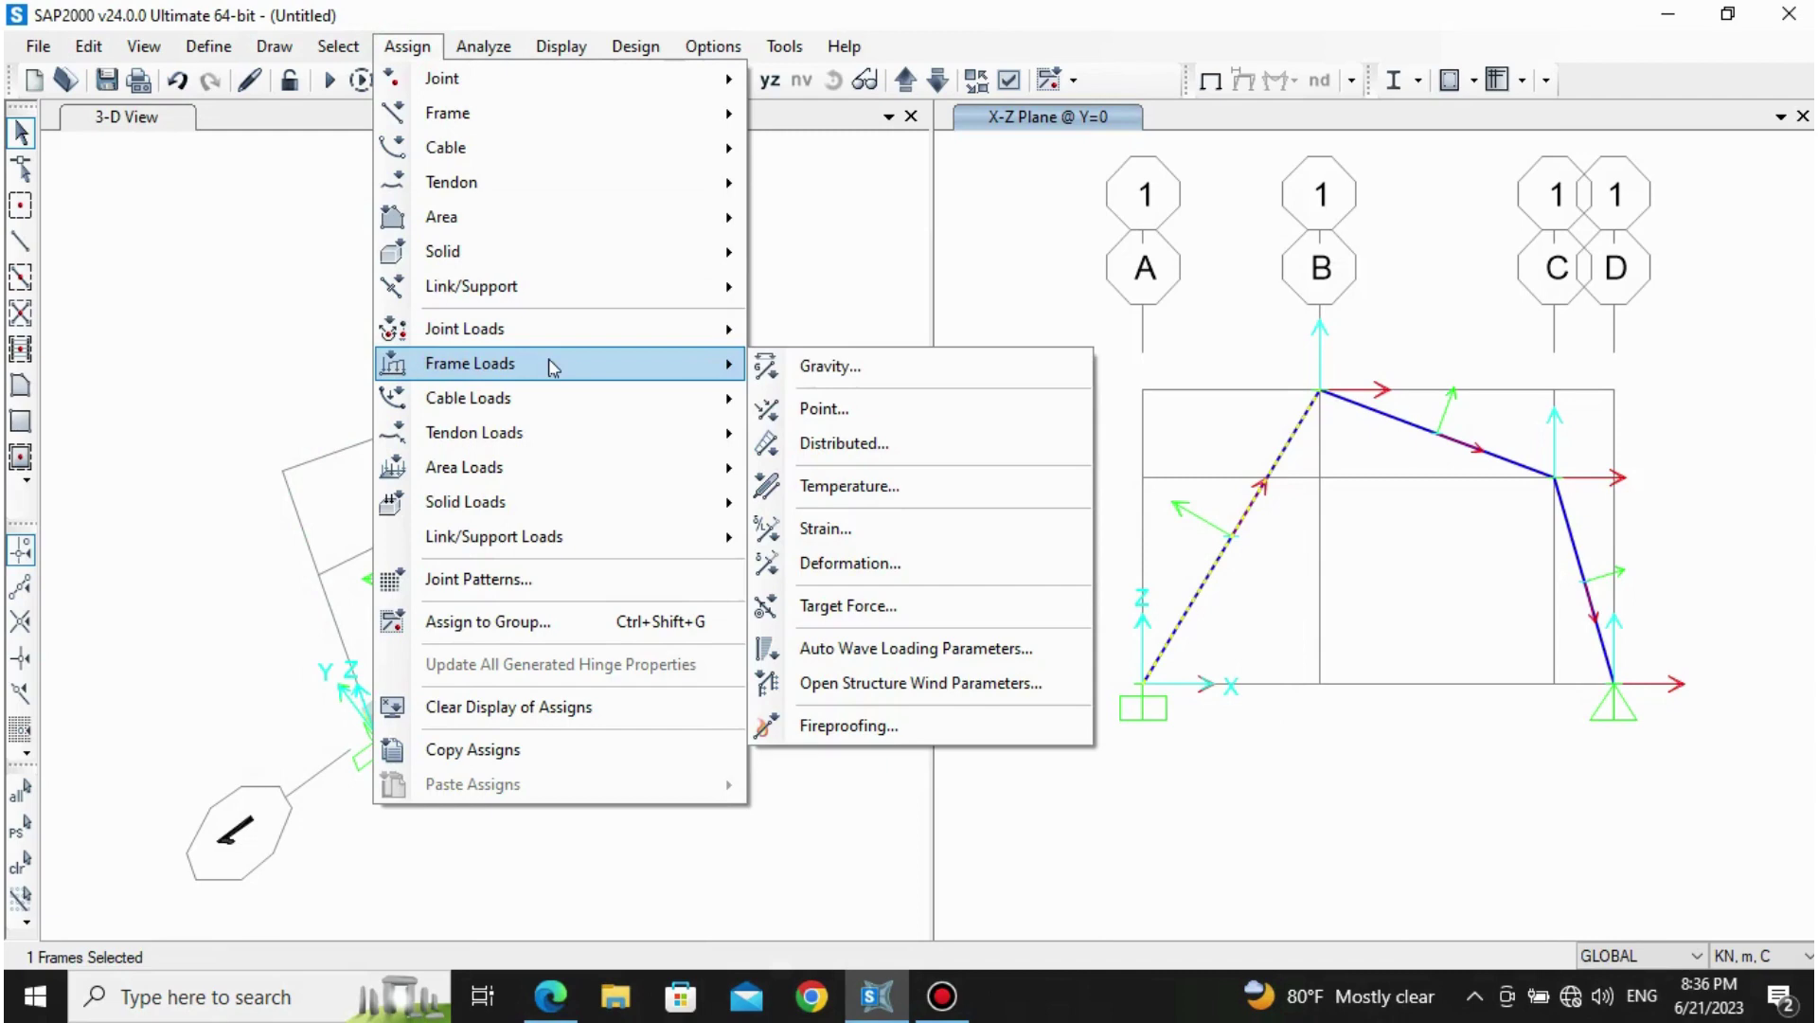
{"action": "left_click", "coordinate": [914, 422]}
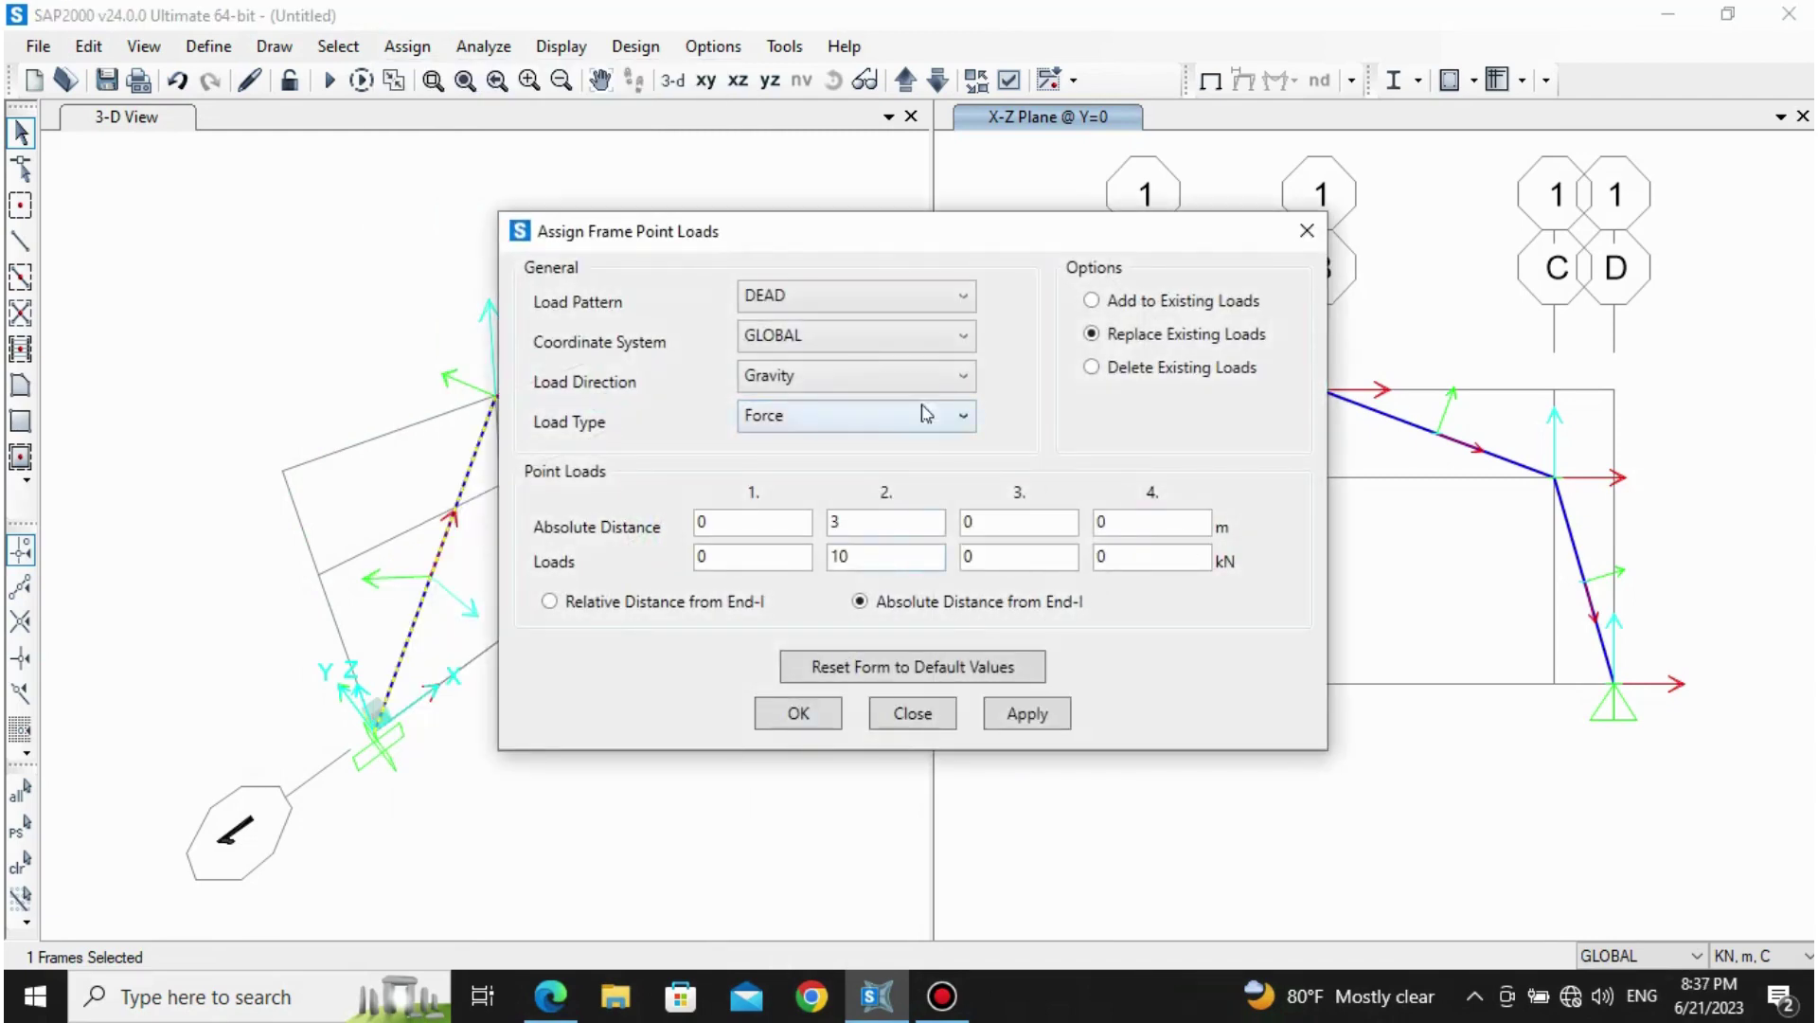
{"action": "left_click_drag", "start_coordinate": [929, 227], "coordinate": [1132, 166]}
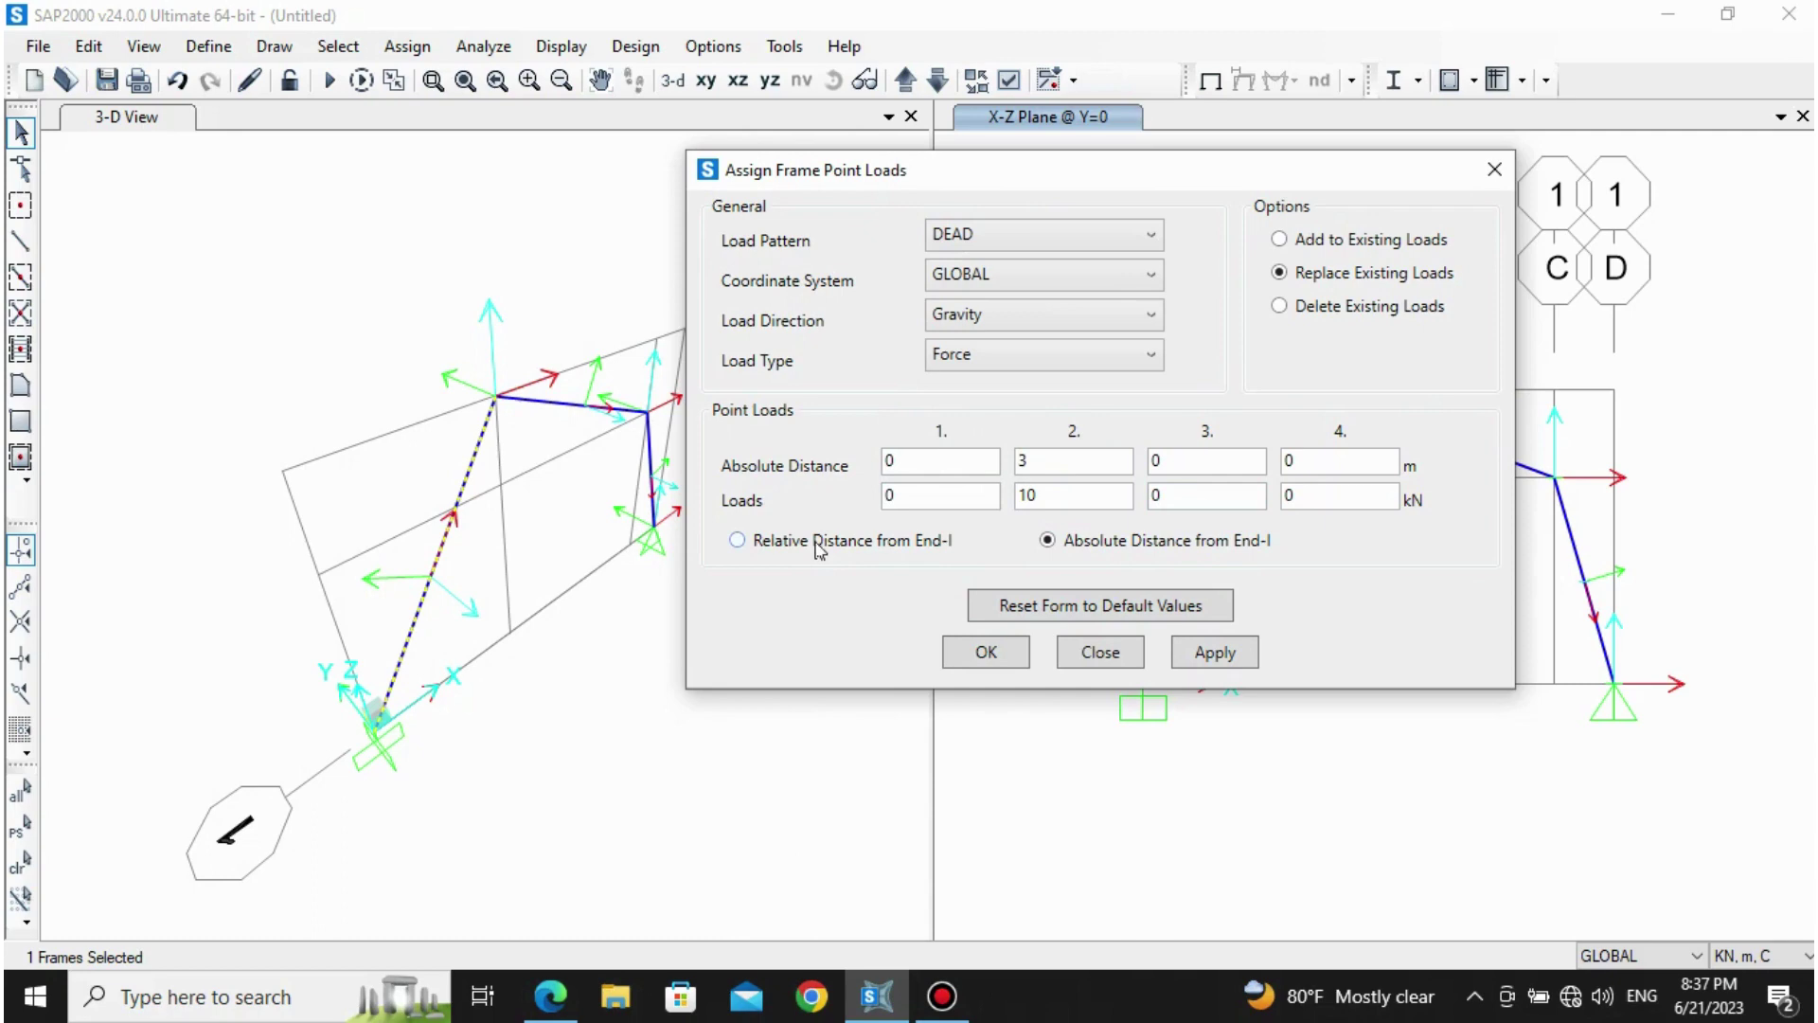
Step: Use relative distances from End-I, with the second point load at 0.5 and 2 kN and the third distance at 0
{"action": "left_click", "coordinate": [550, 996]}
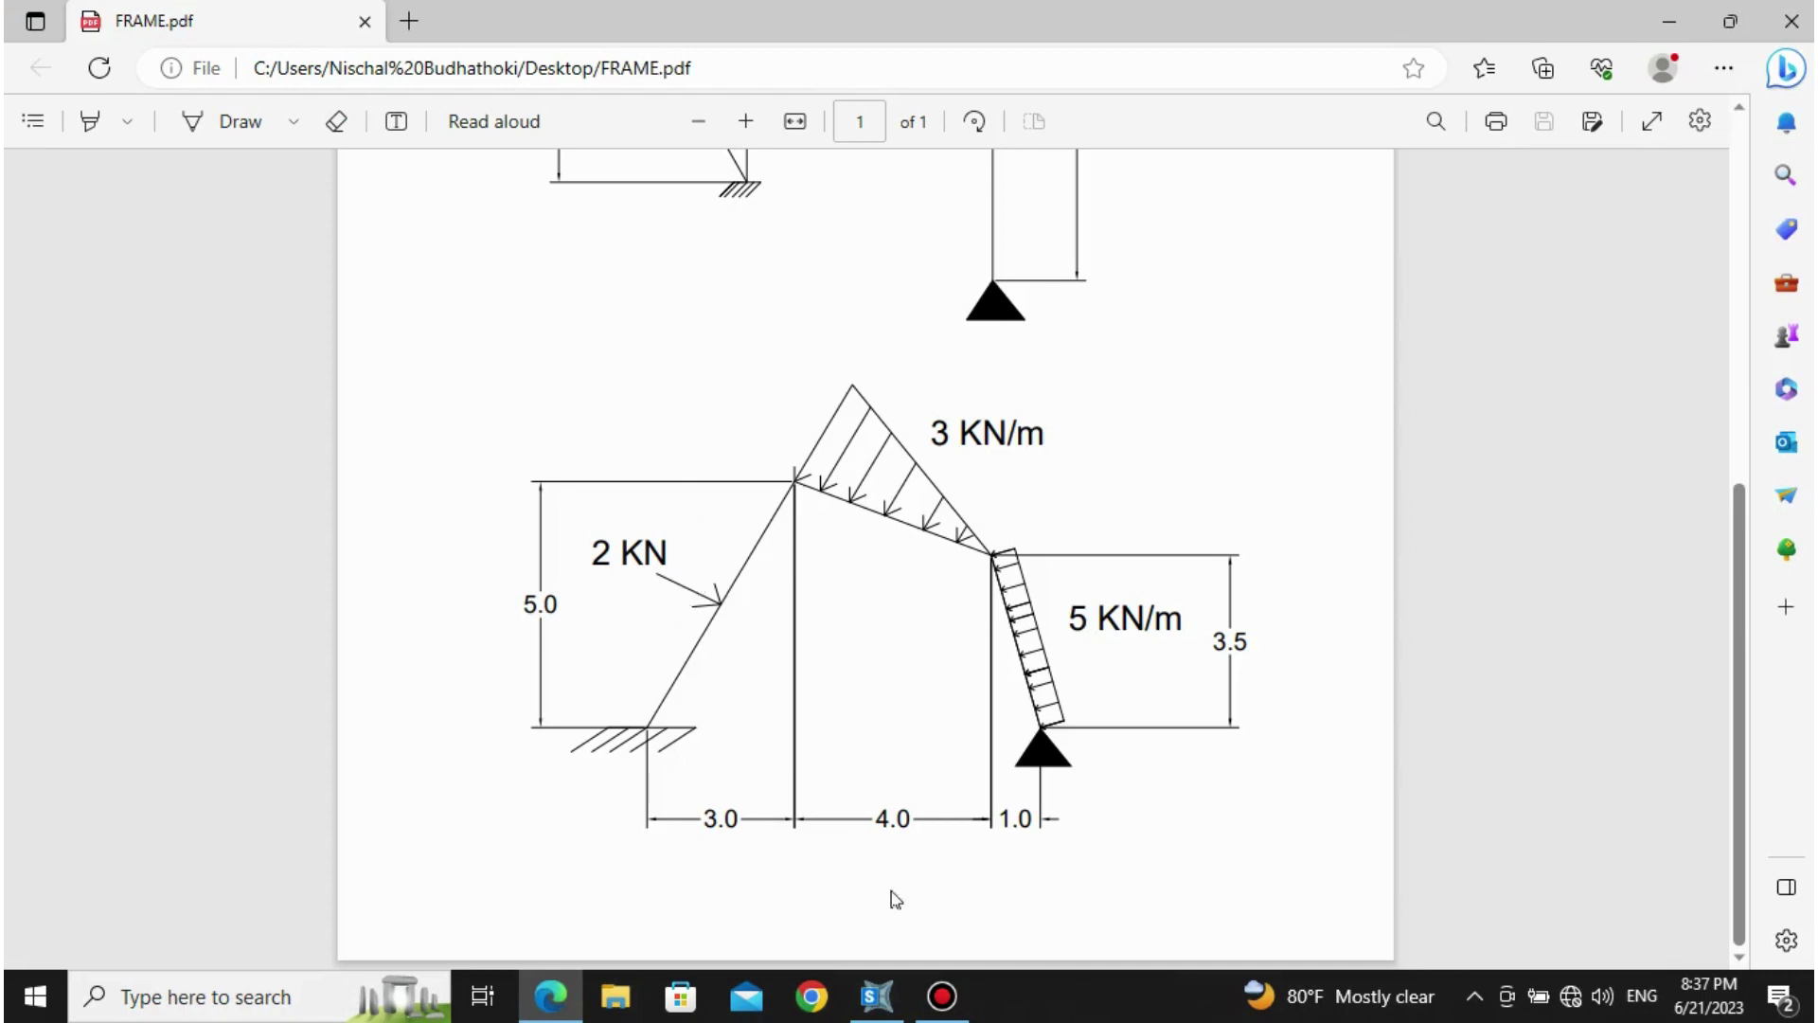
{"action": "left_click", "coordinate": [876, 995]}
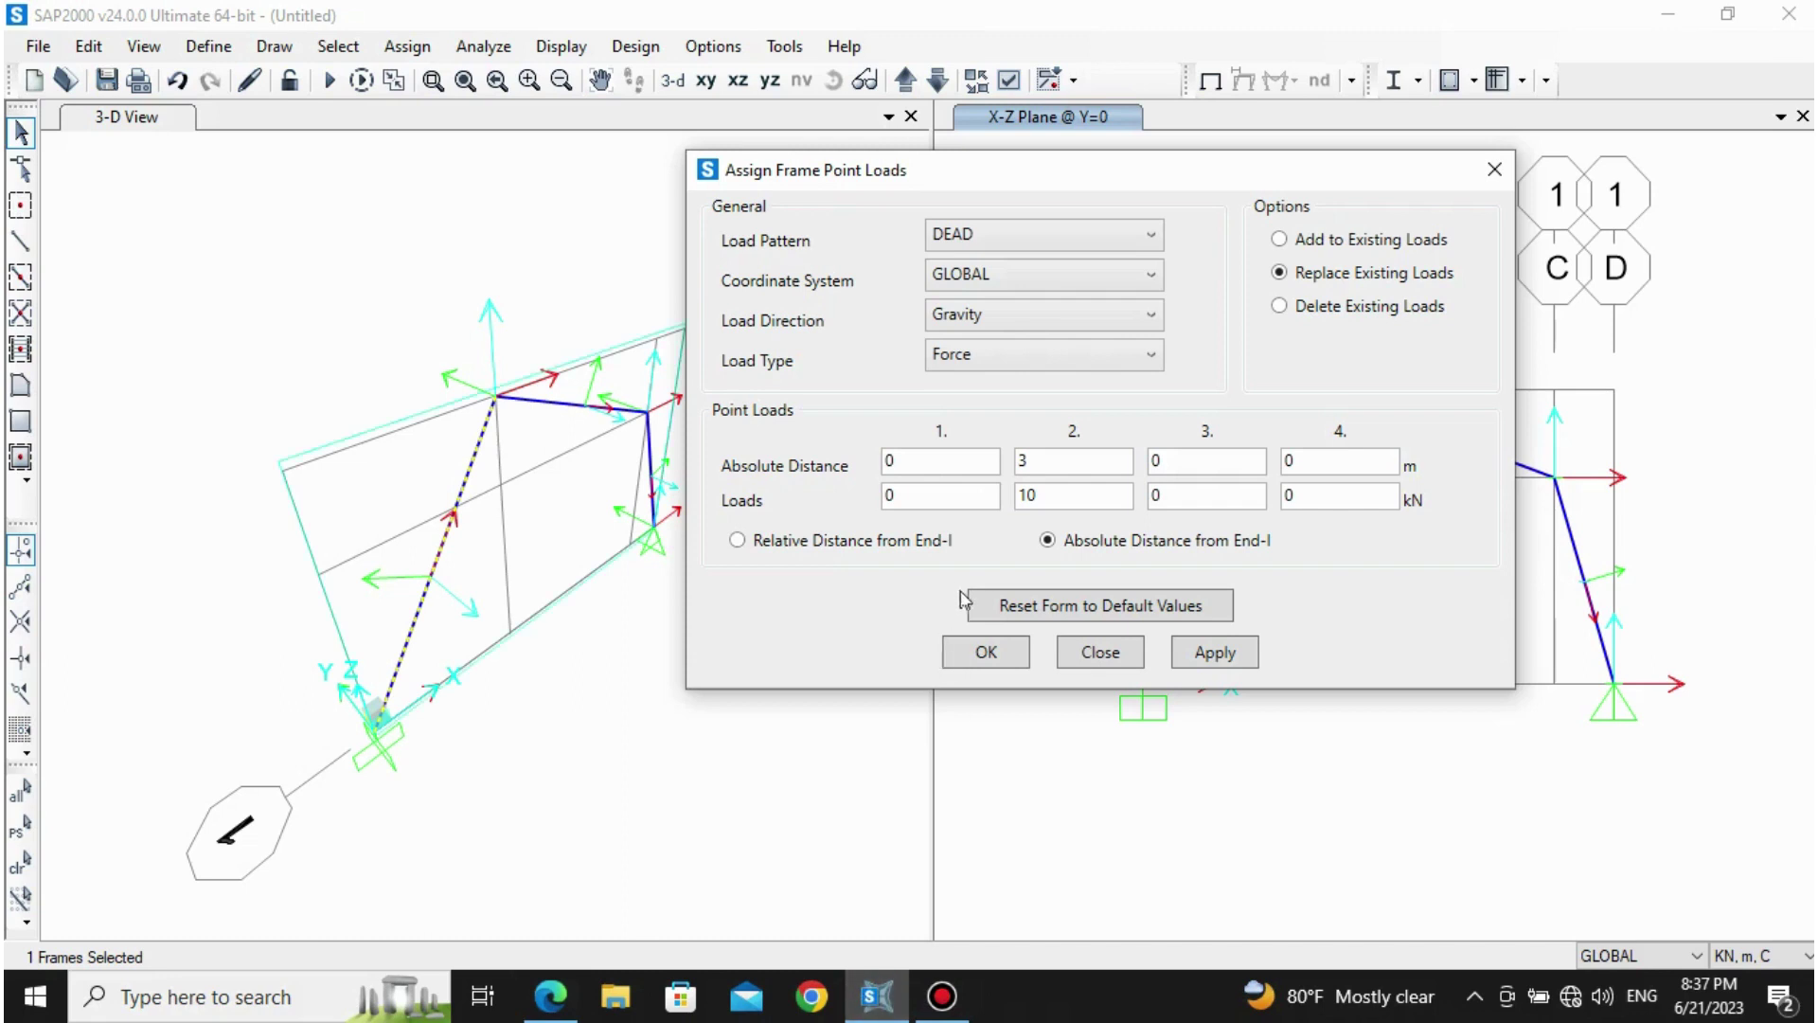
{"action": "left_click", "coordinate": [920, 541]}
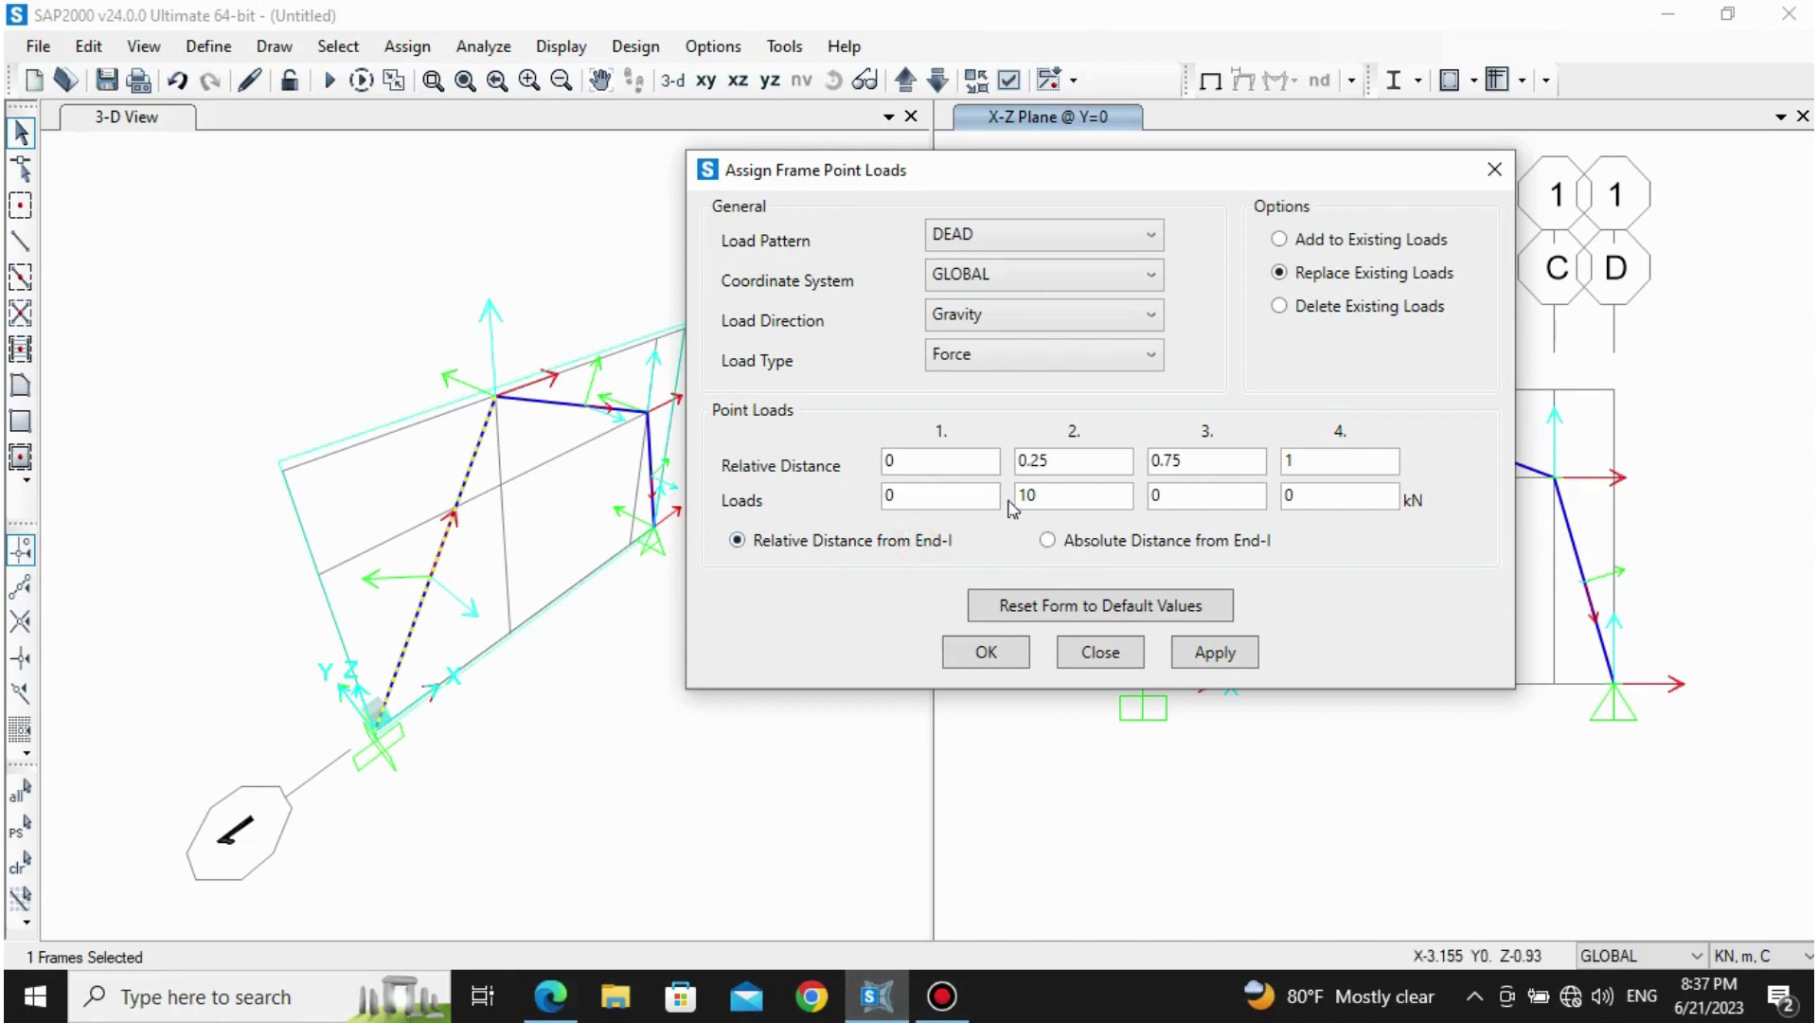
{"action": "left_click", "coordinate": [1053, 465]}
{"action": "left_click", "coordinate": [1063, 497]}
{"action": "key", "text": "BackSpace"}
{"action": "left_click", "coordinate": [1201, 462]}
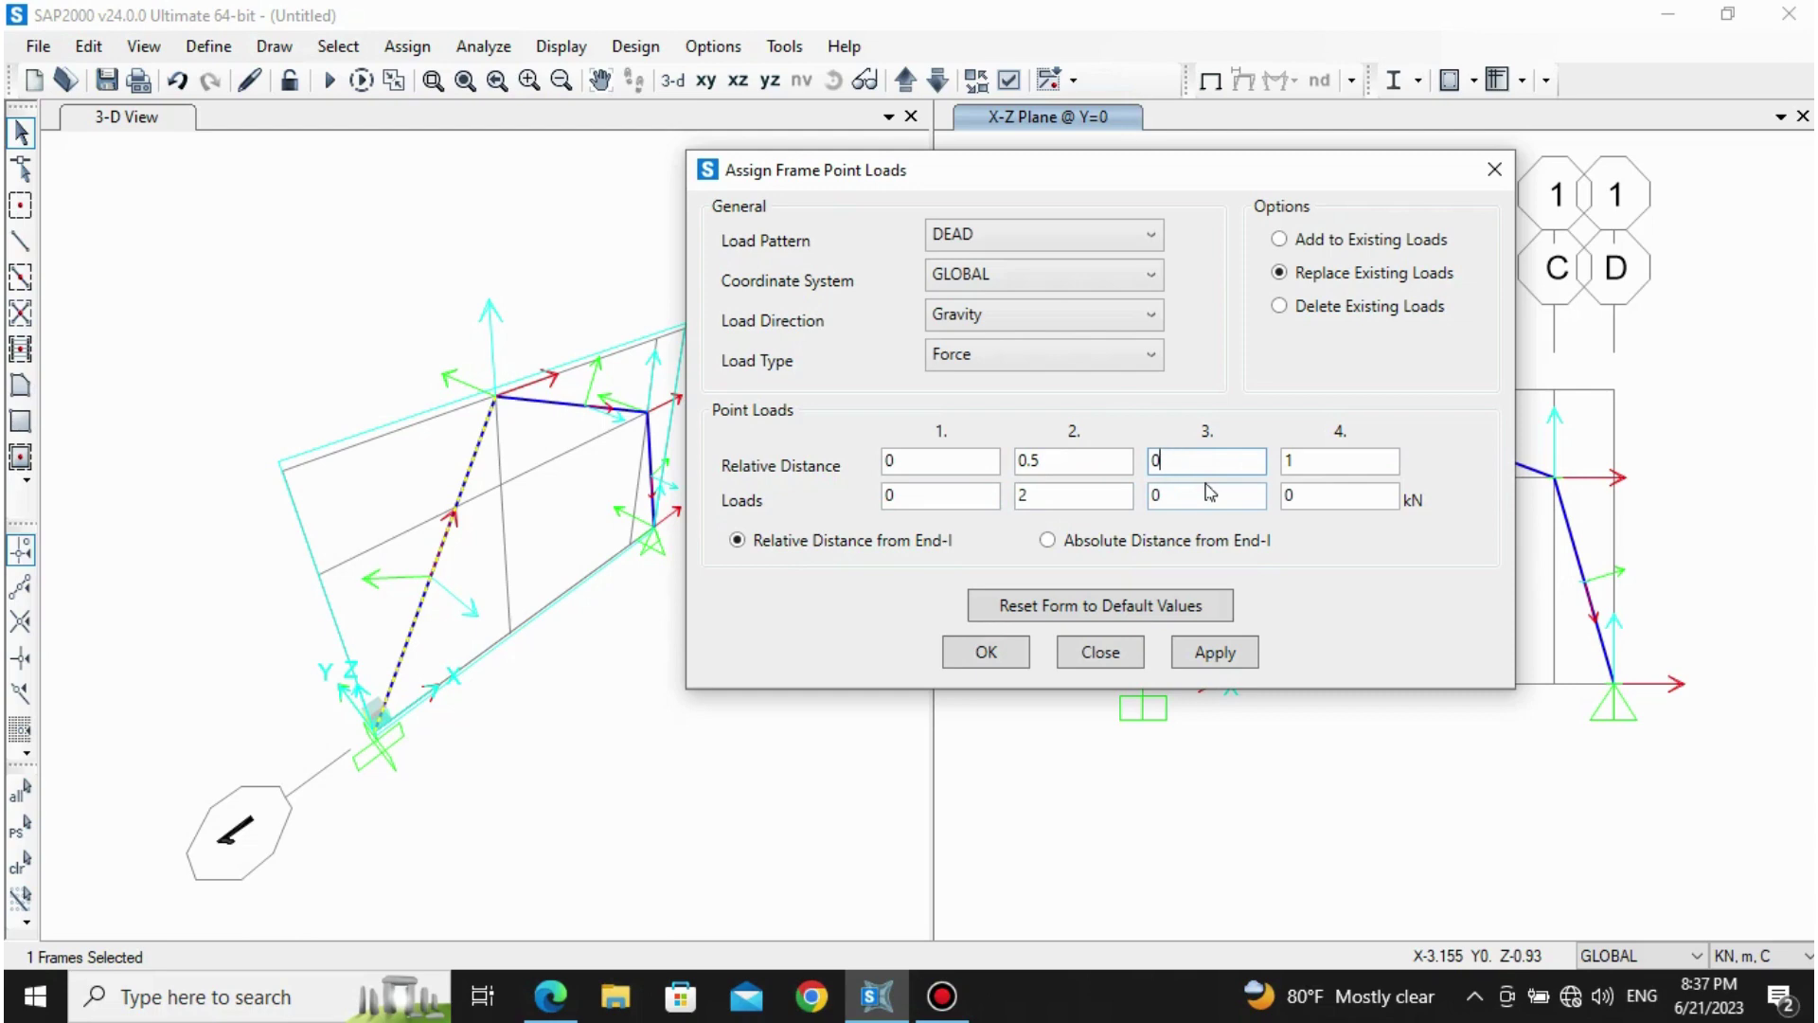
Step: Check the load direction in FRAME.pdf, and set the point load's coordinate system to Local and its direction to 2
{"action": "left_click", "coordinate": [557, 1001]}
{"action": "left_click", "coordinate": [557, 1000]}
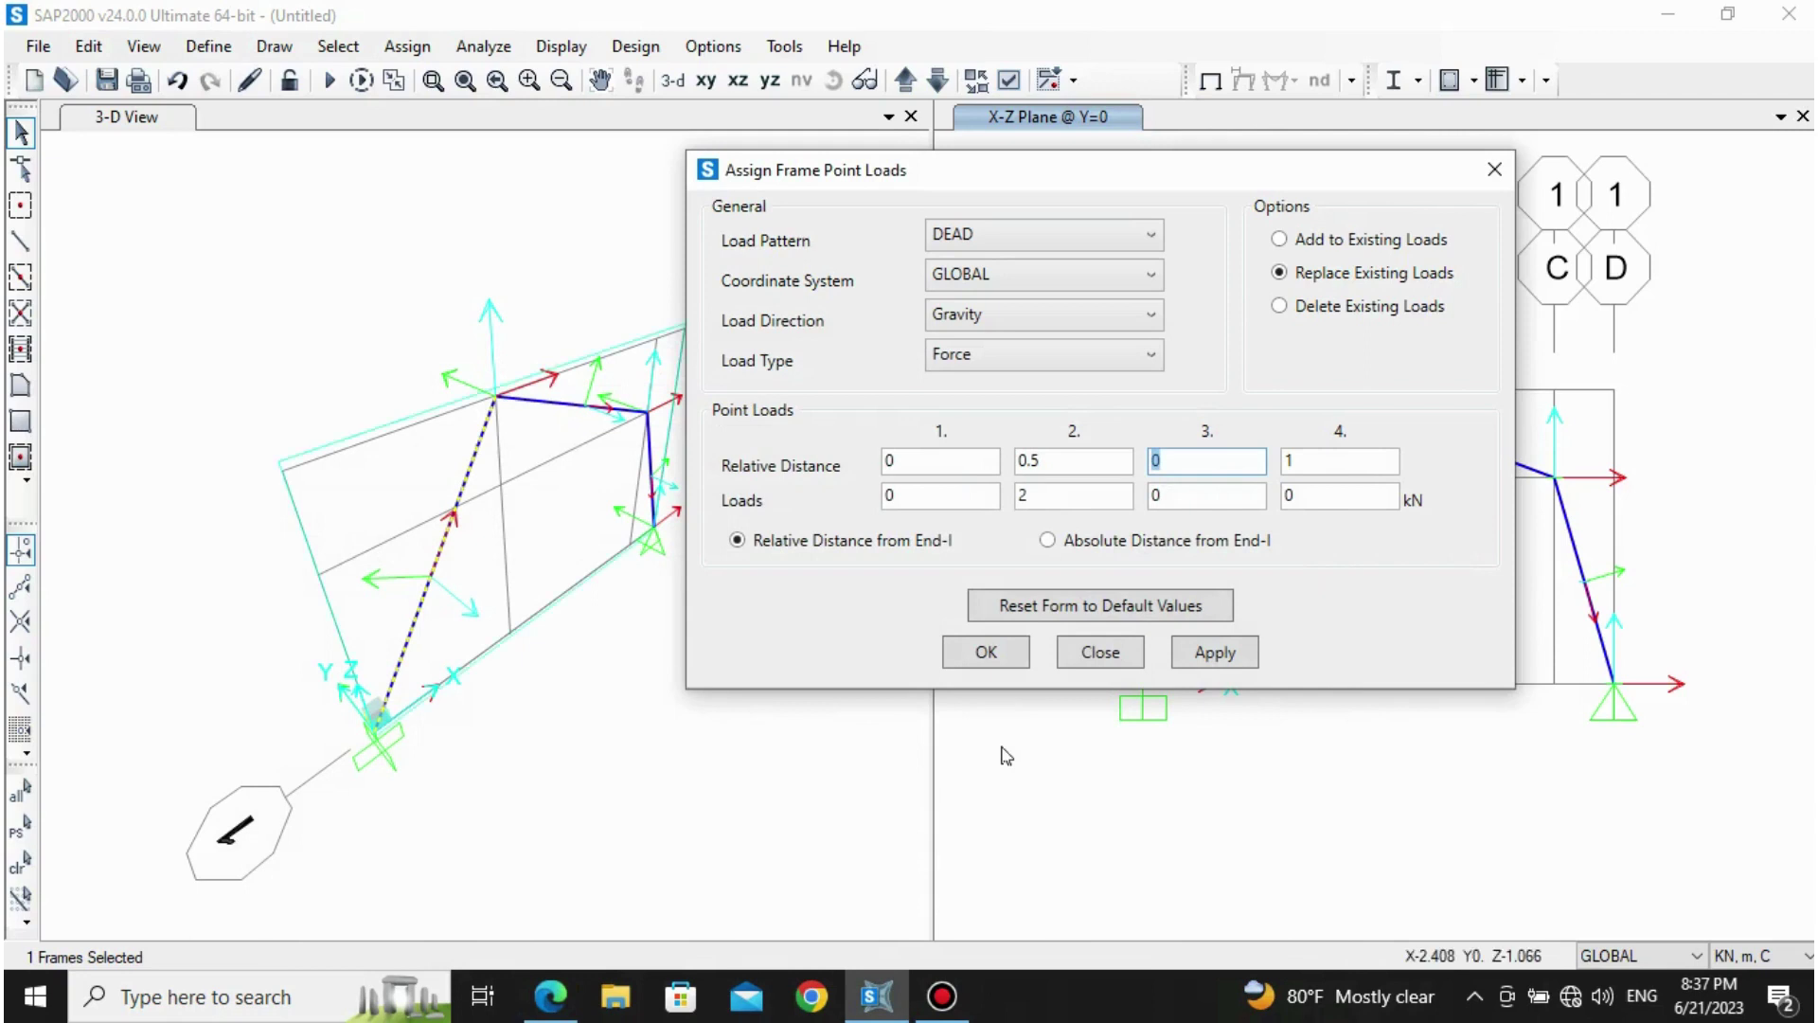
{"action": "left_click", "coordinate": [1082, 236]}
{"action": "left_click", "coordinate": [1081, 233]}
{"action": "left_click", "coordinate": [1075, 278]}
{"action": "left_click", "coordinate": [1040, 335]}
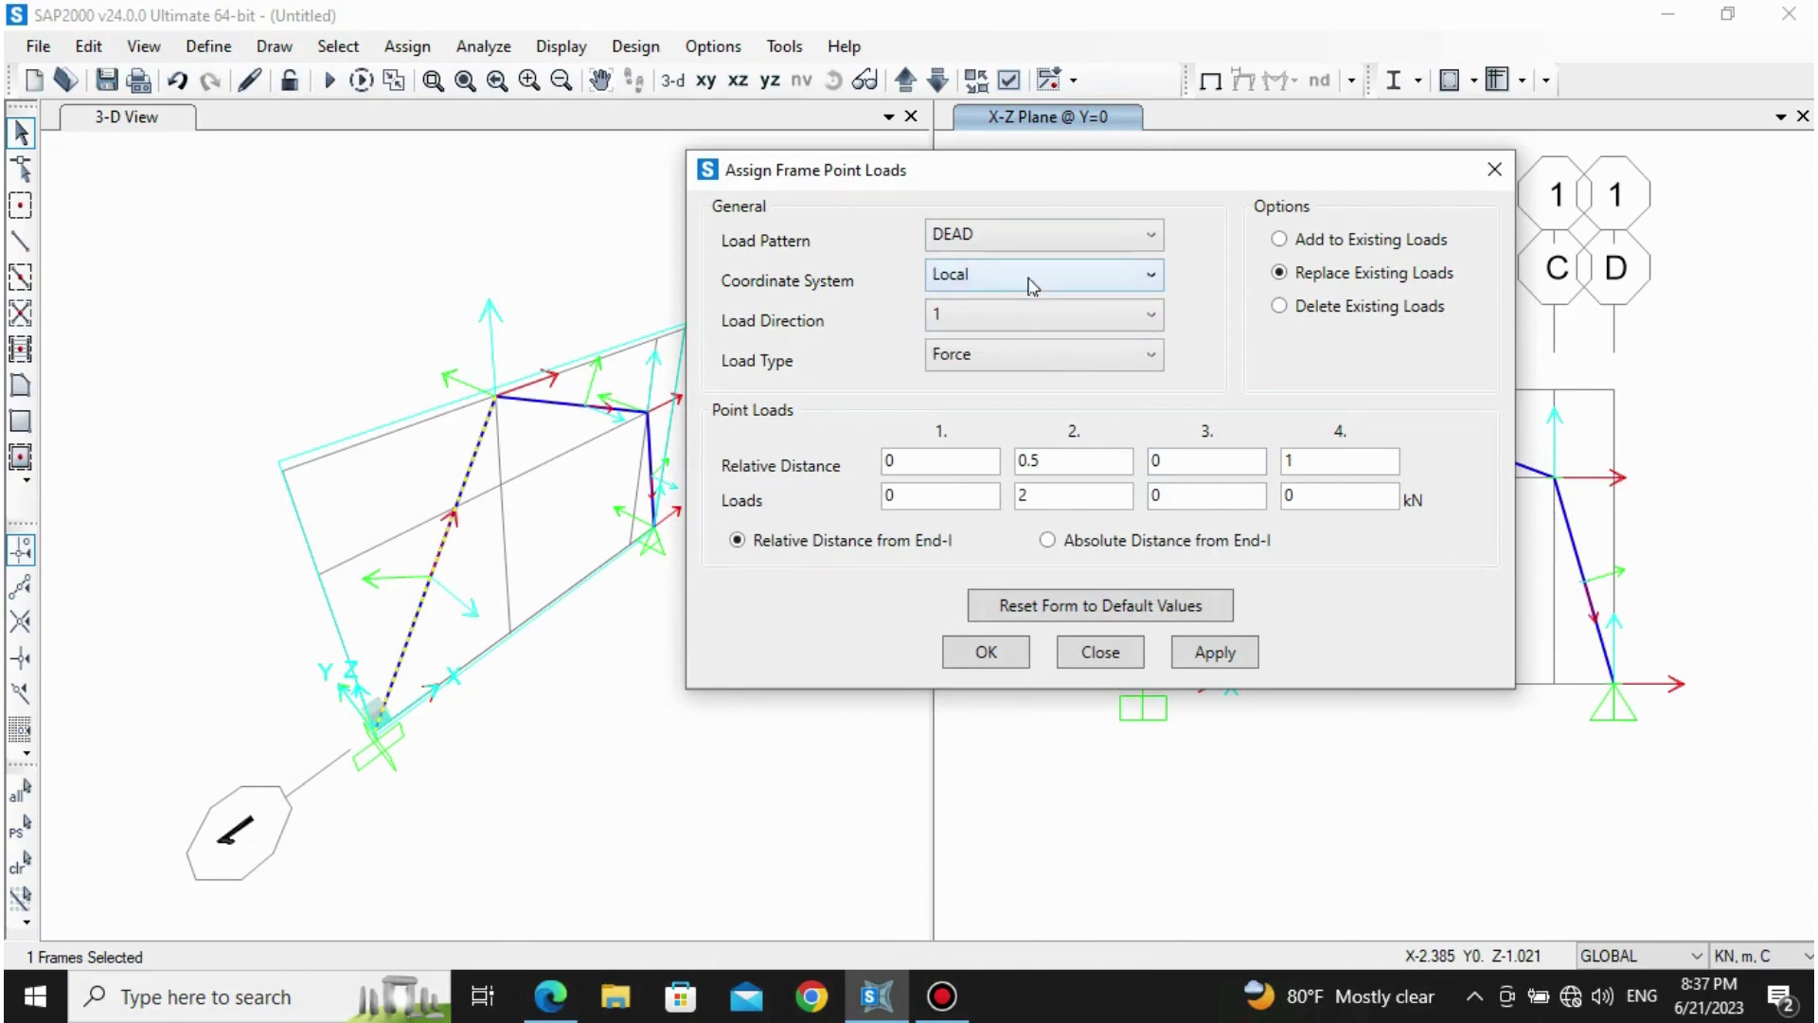
{"action": "left_click", "coordinate": [1022, 325]}
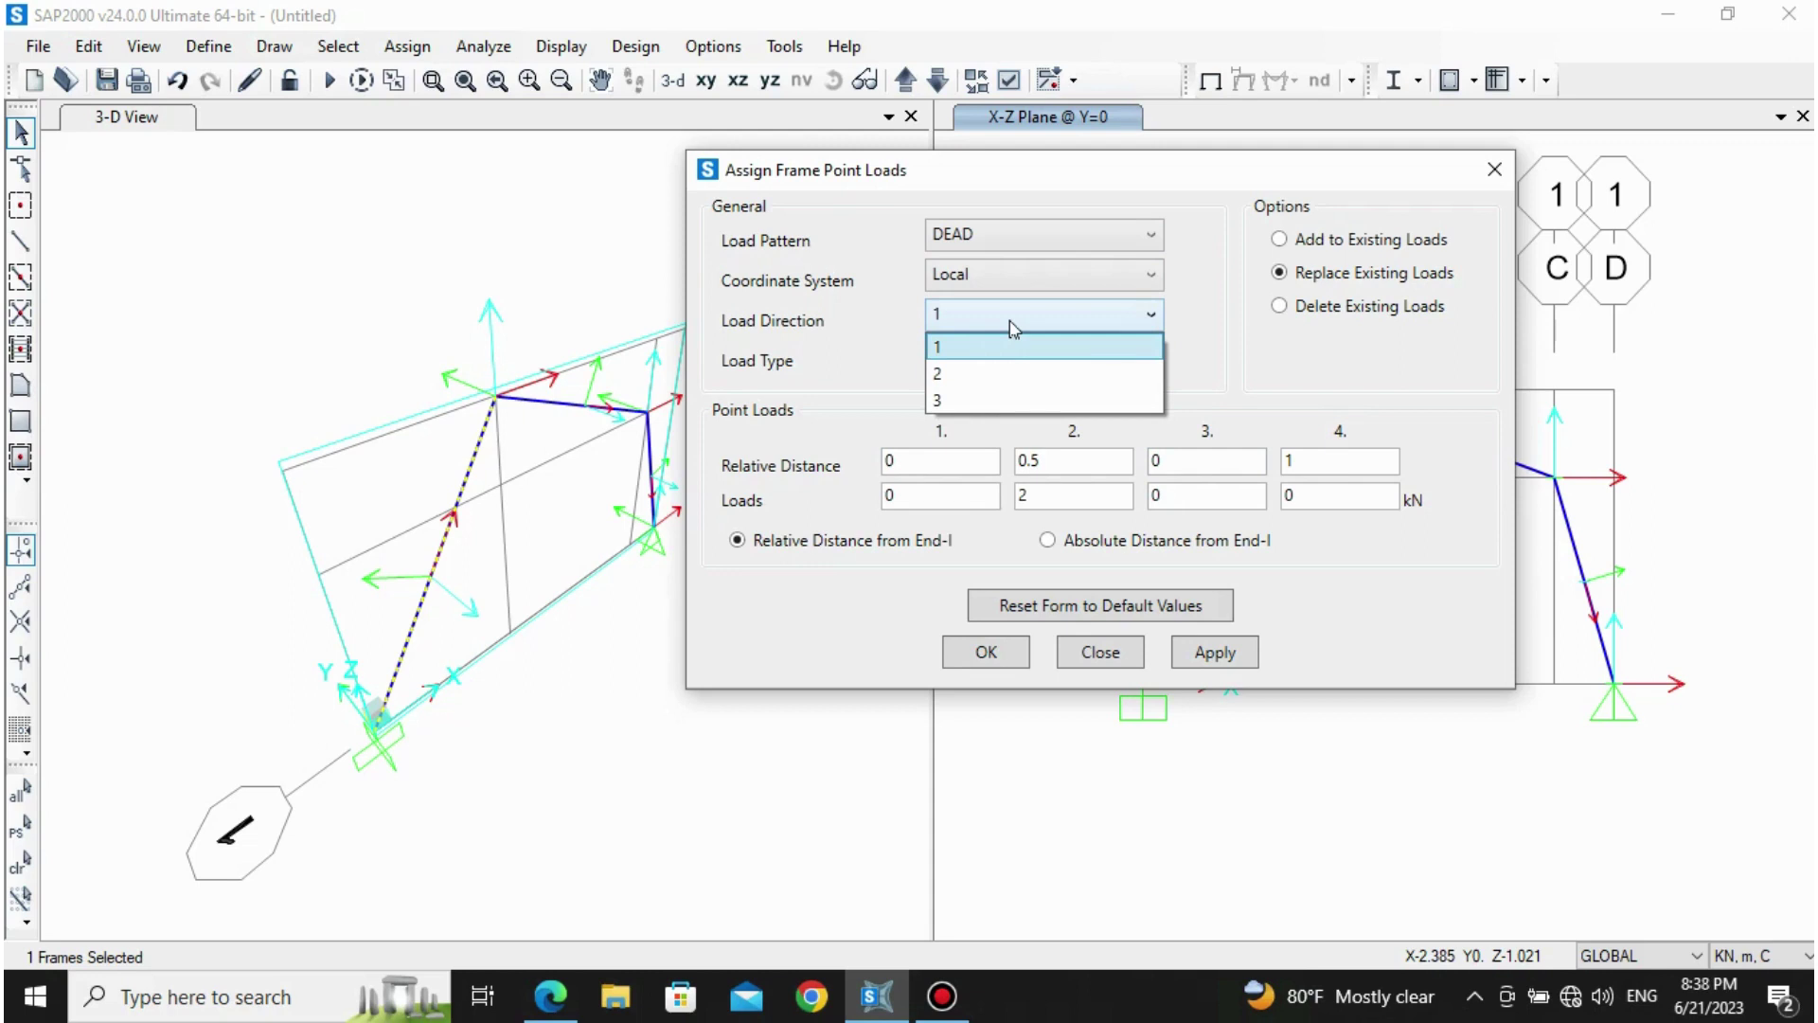
{"action": "left_click", "coordinate": [1011, 322]}
{"action": "left_click", "coordinate": [1018, 319]}
{"action": "left_click", "coordinate": [973, 373]}
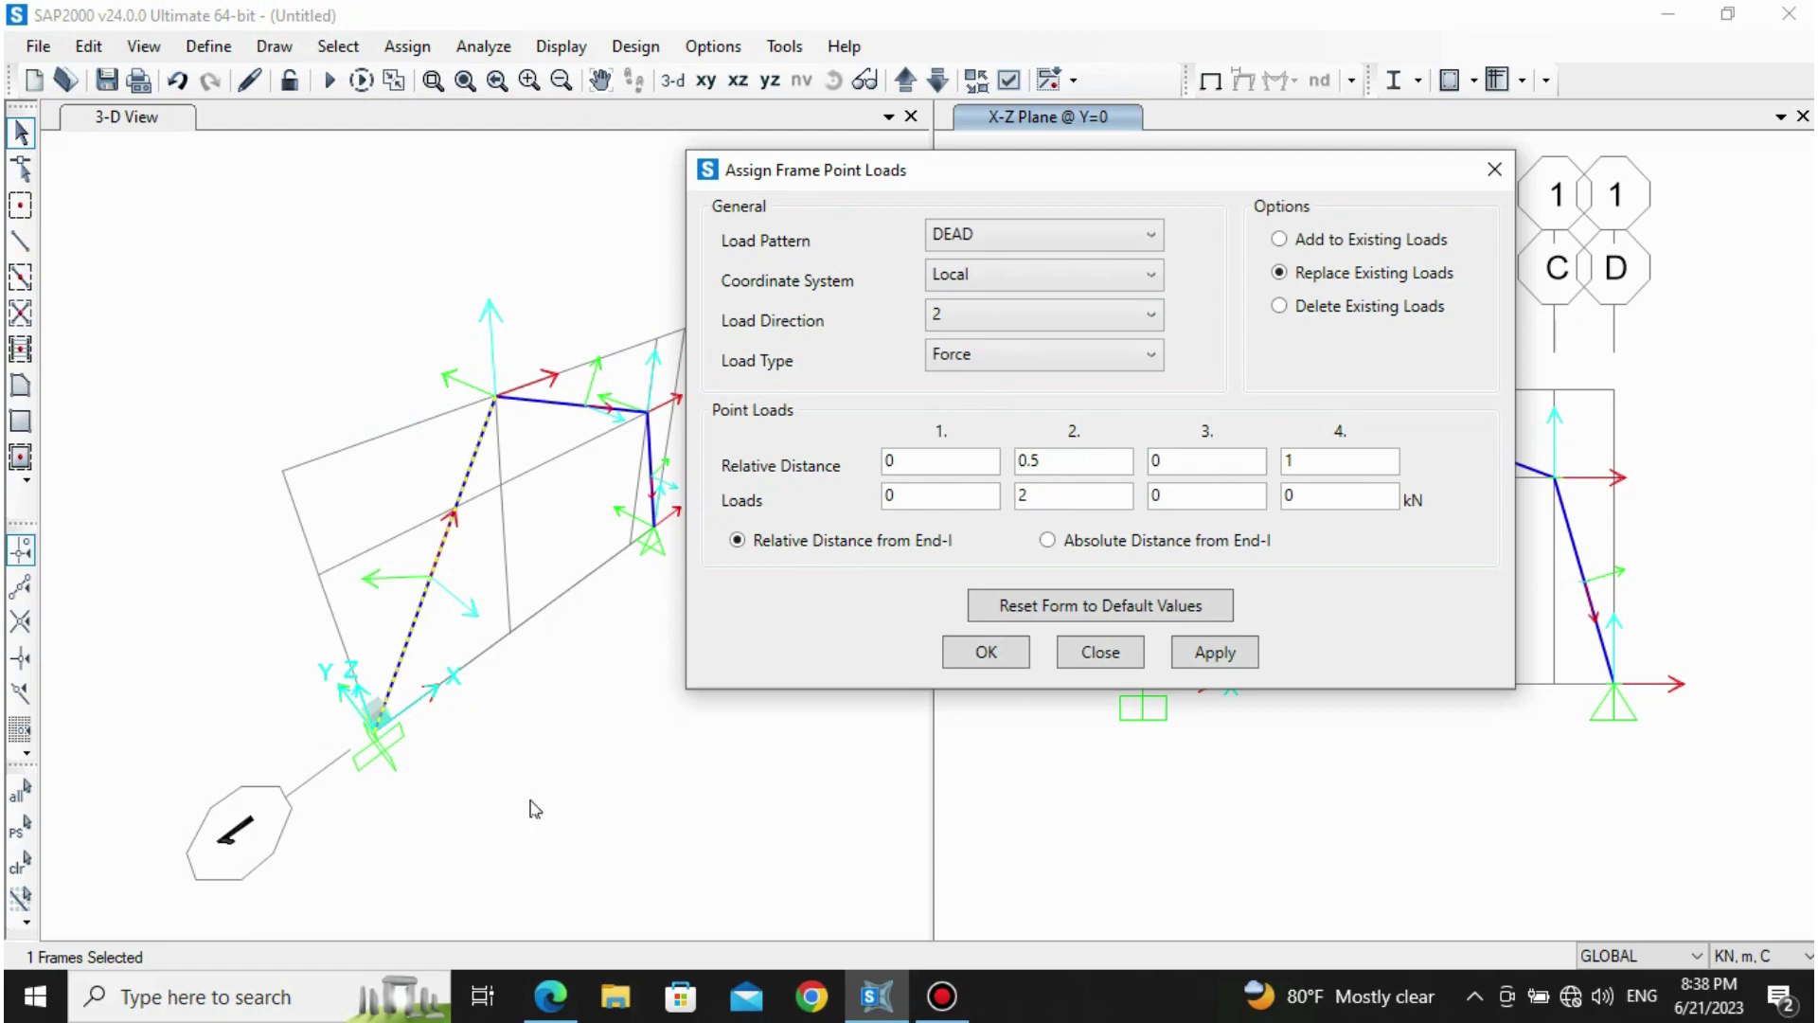
Step: Set the second point load to -2 kN to match FRAME.pdf and apply it to the selected member
{"action": "left_click", "coordinate": [551, 995]}
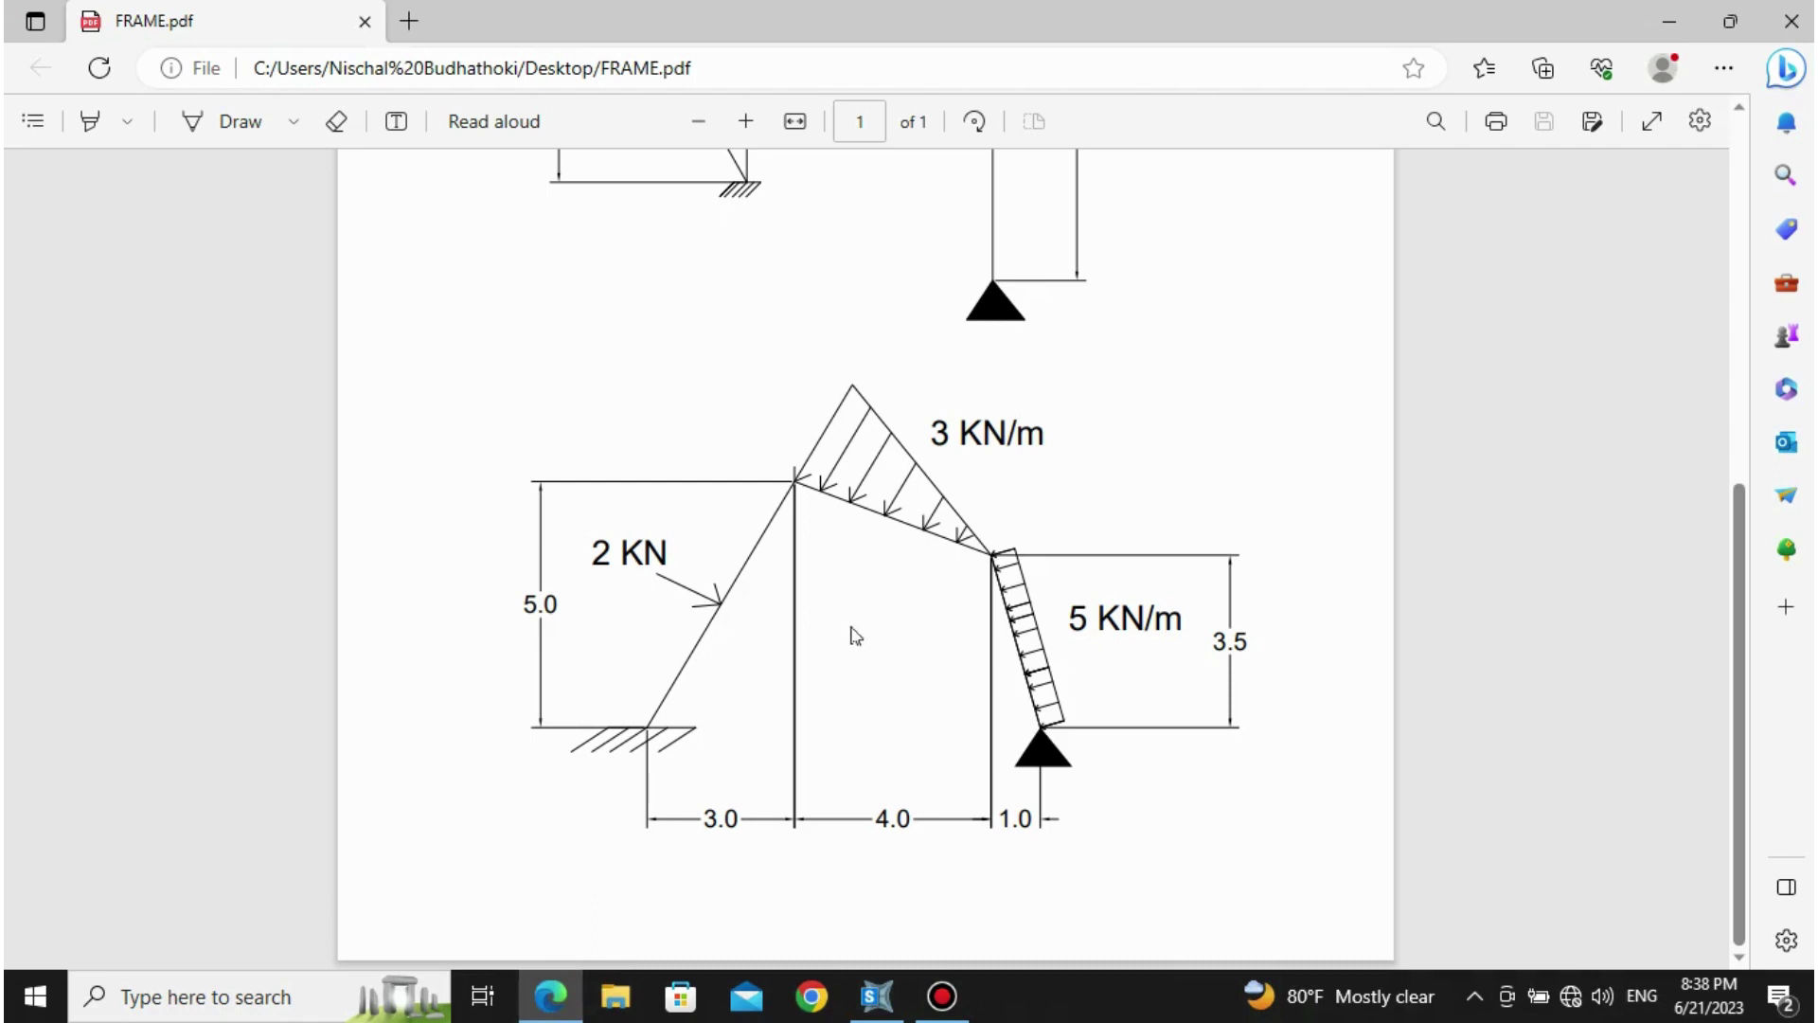
{"action": "left_click", "coordinate": [576, 1010]}
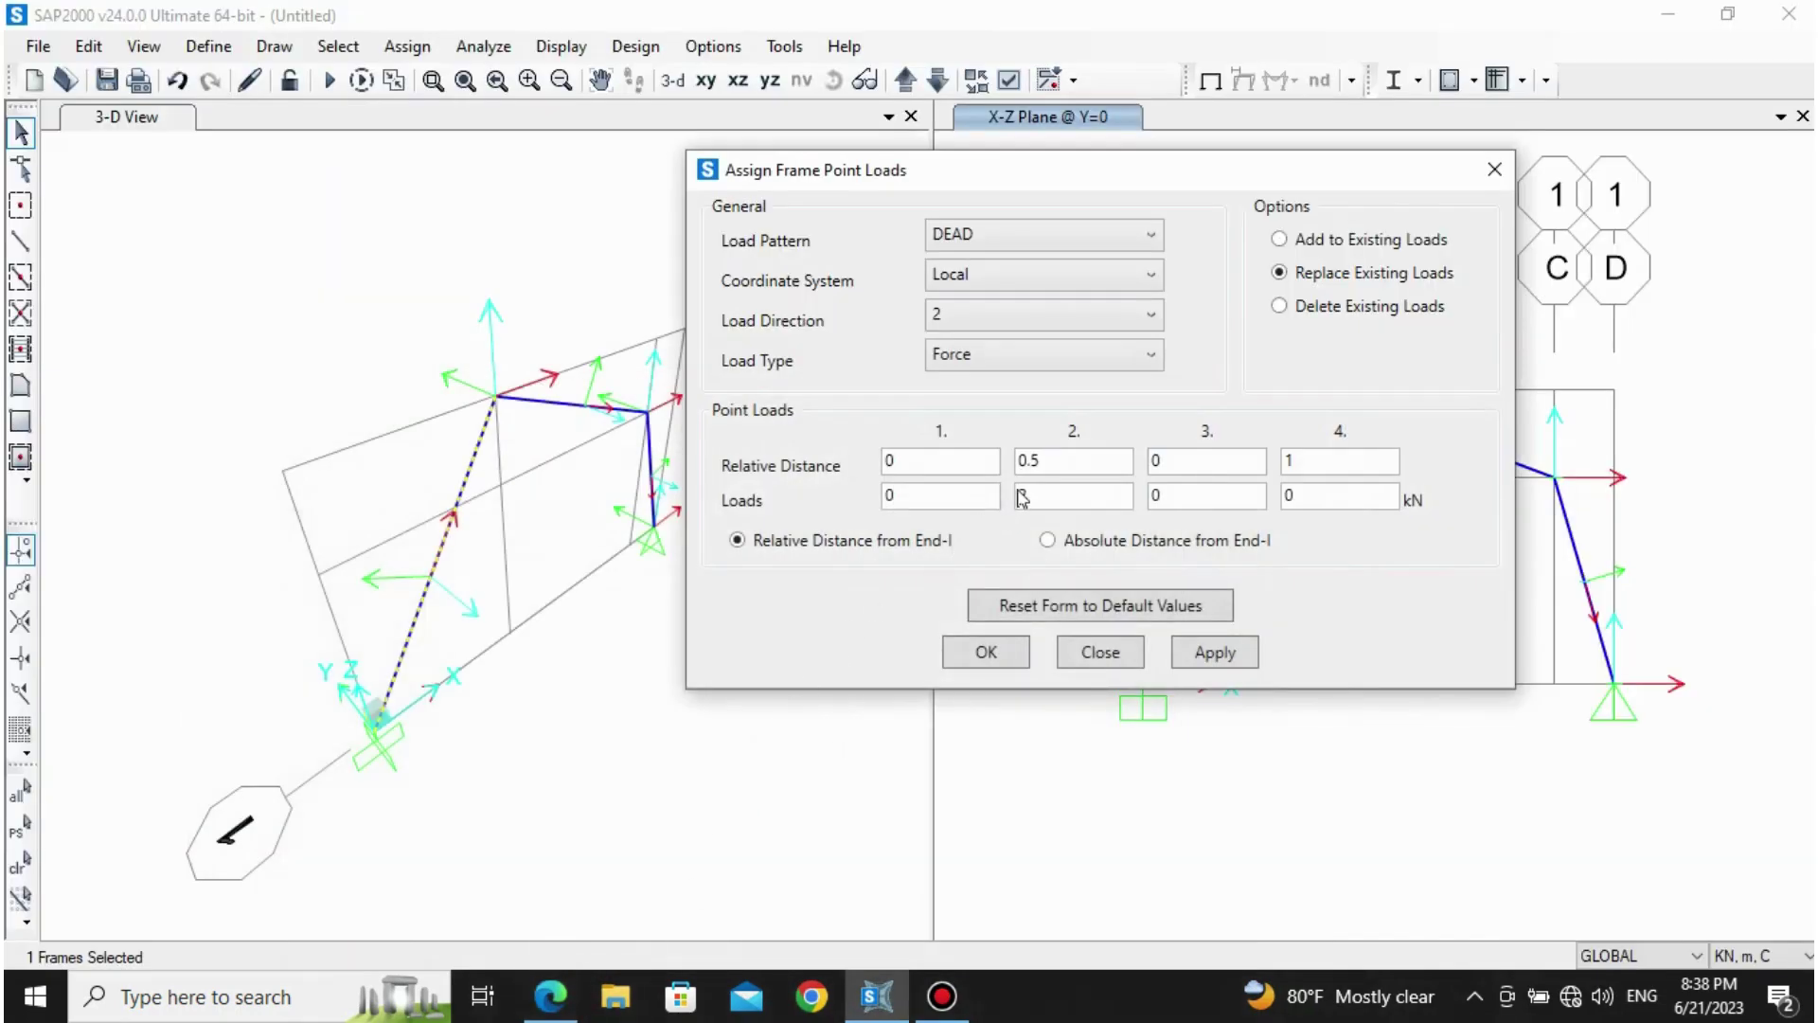
{"action": "double_click", "coordinate": [1035, 496]}
{"action": "left_click", "coordinate": [1234, 658]}
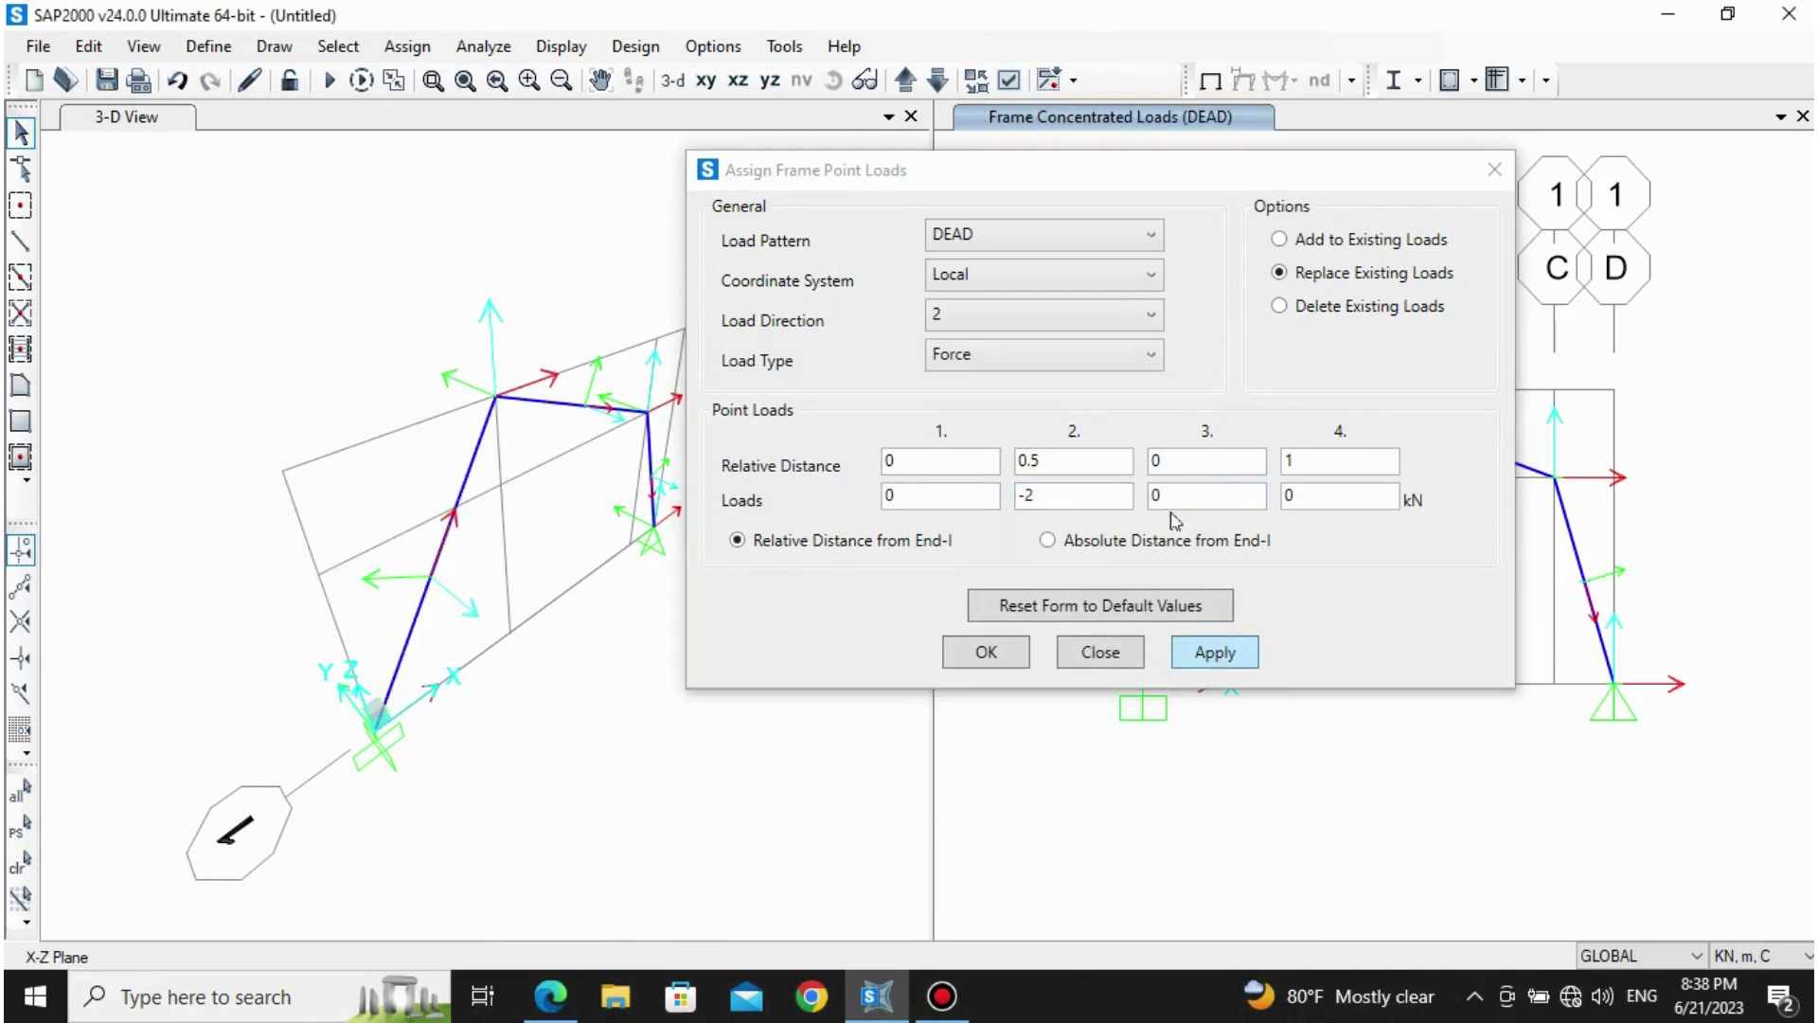
{"action": "left_click_drag", "start_coordinate": [1116, 180], "coordinate": [549, 205]}
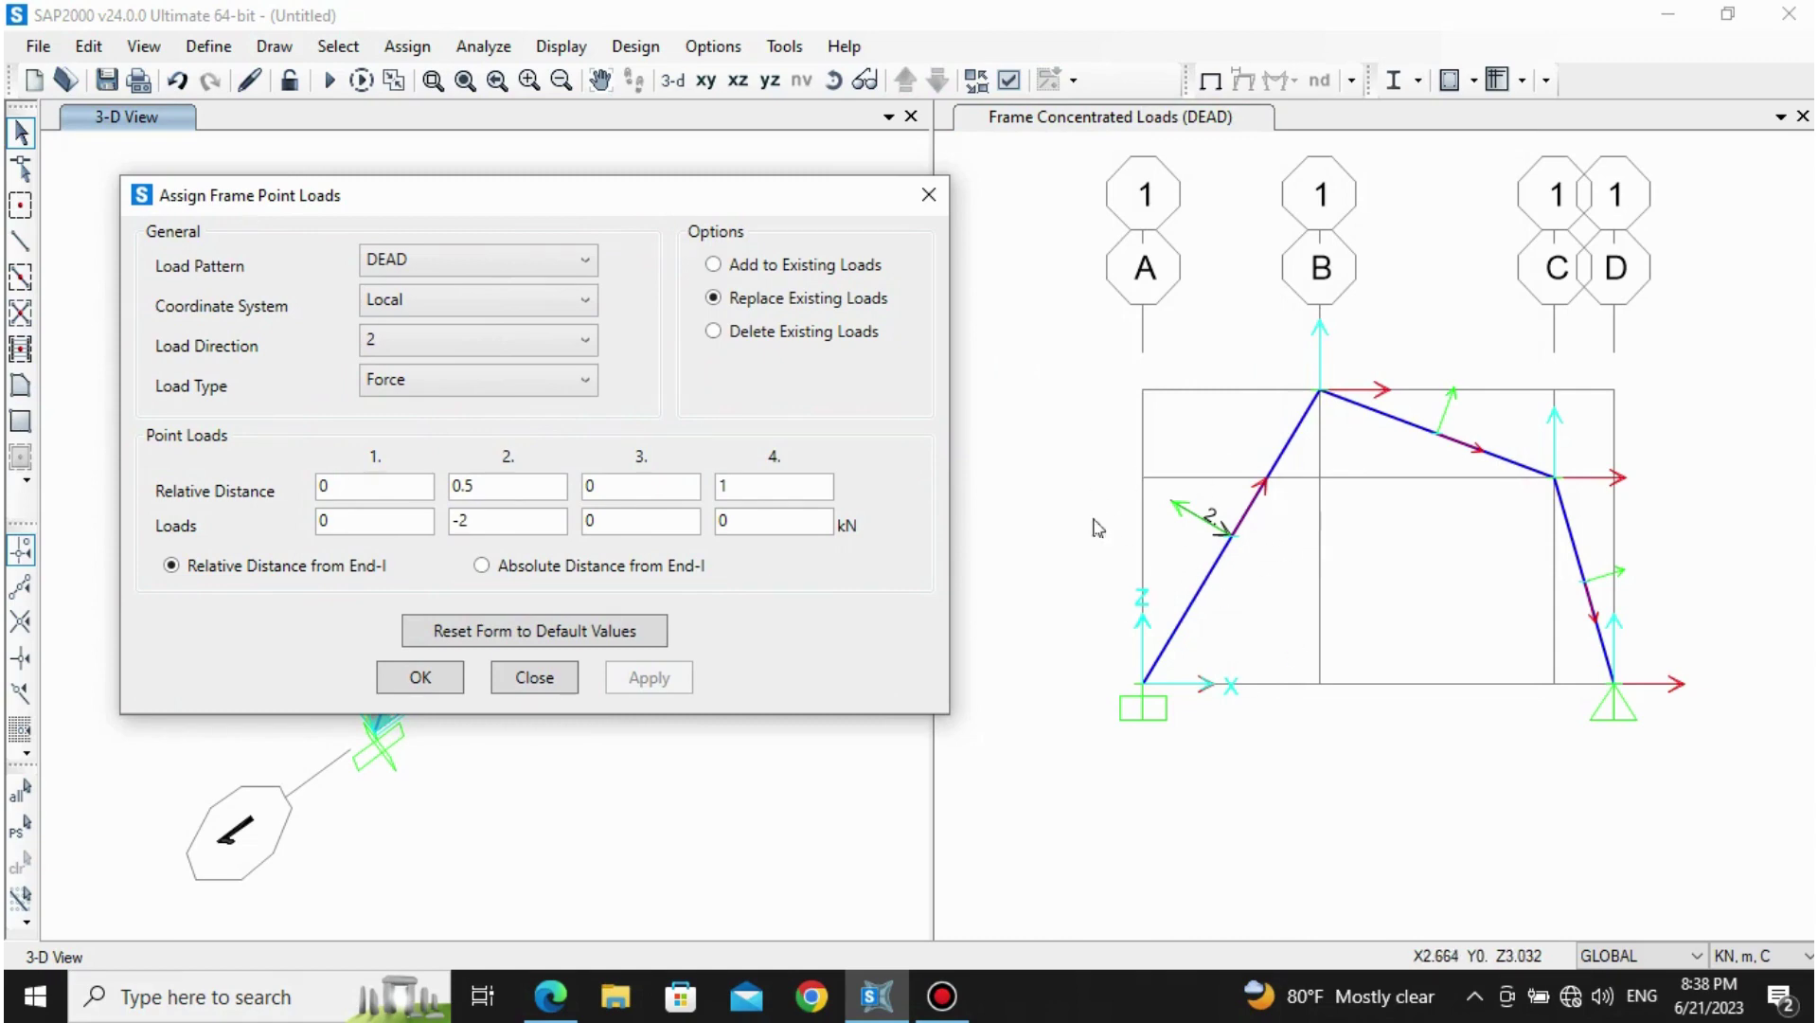
{"action": "left_click", "coordinate": [396, 688]}
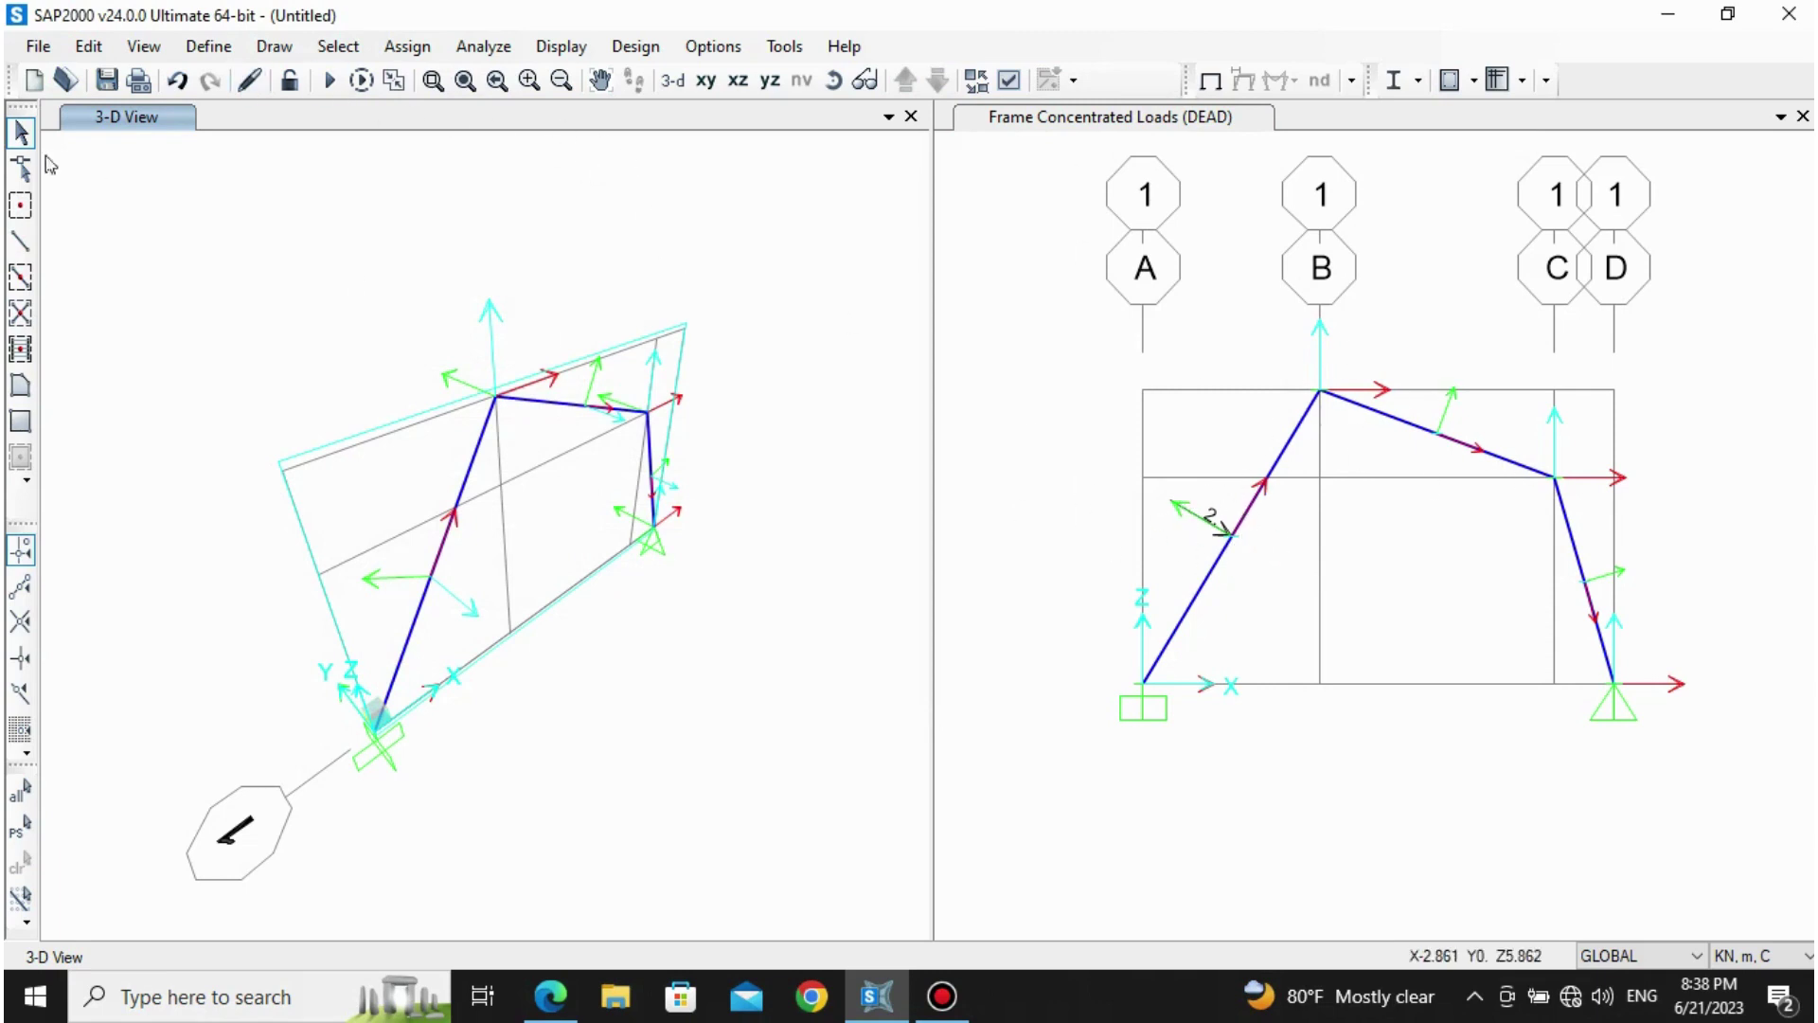
Step: Turn off the joint and frame local axes in the 3-D view
{"action": "left_click", "coordinate": [143, 47]}
{"action": "left_click", "coordinate": [228, 192]}
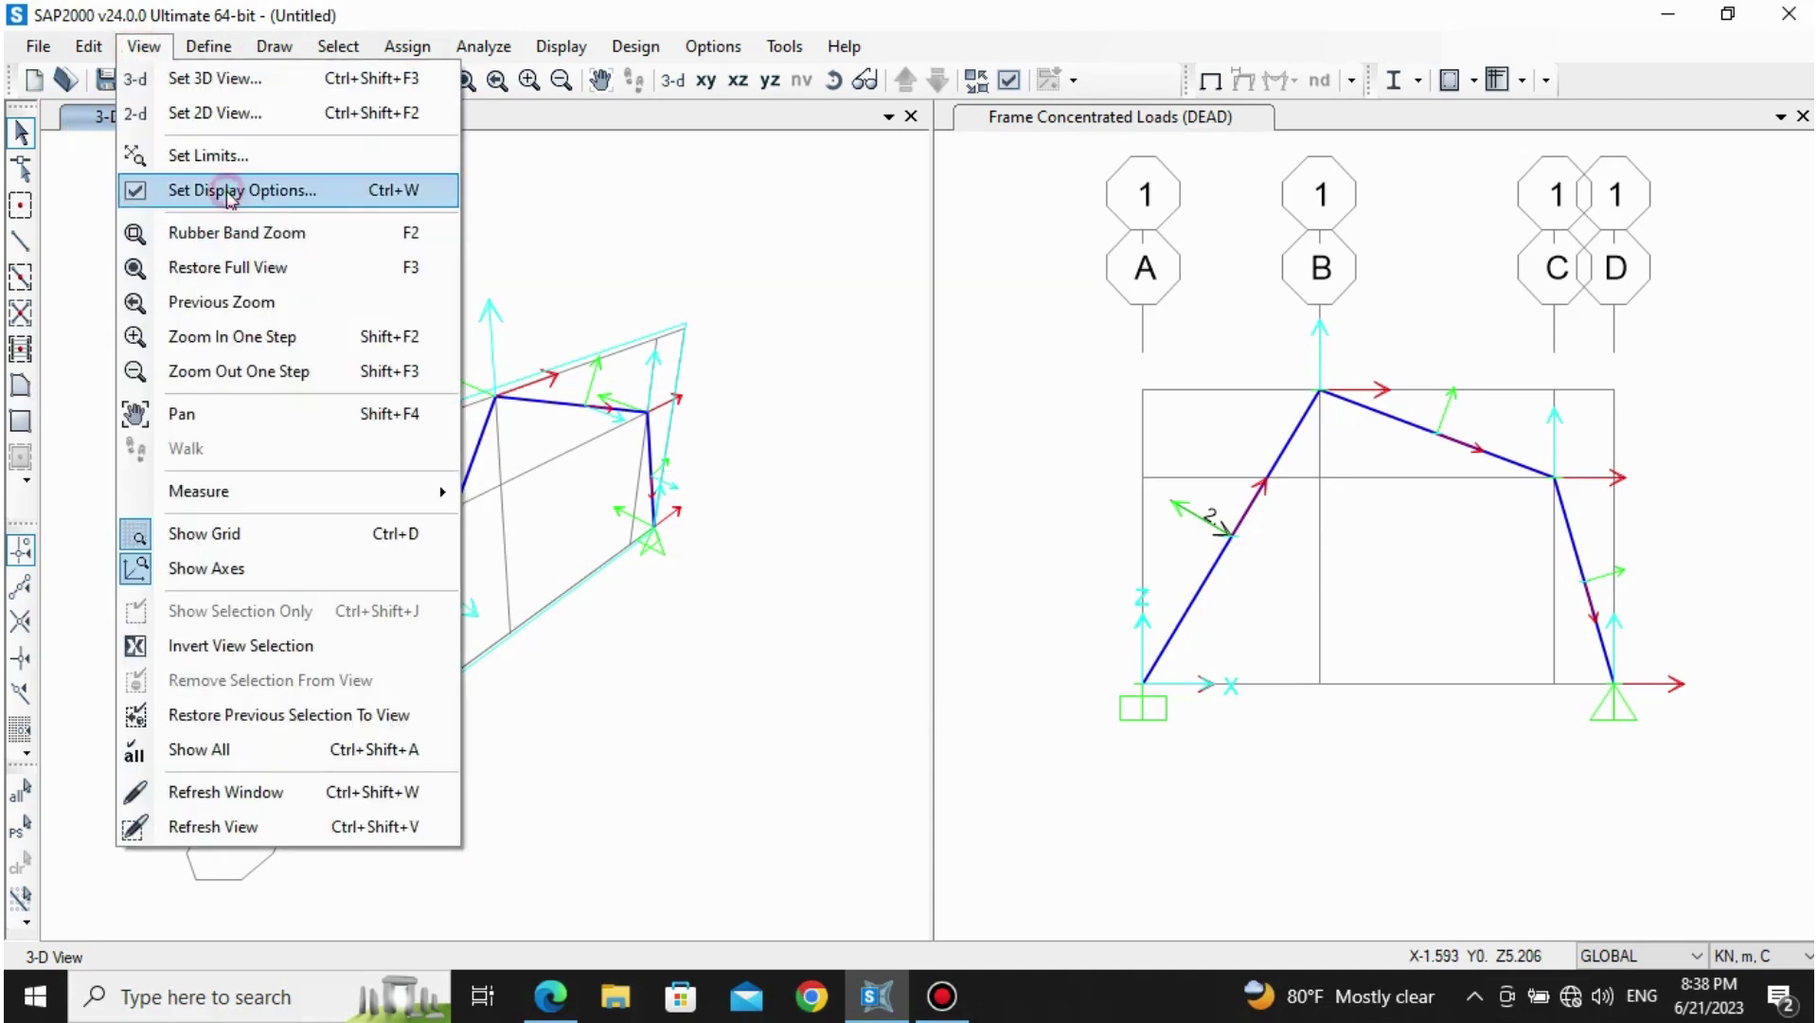
{"action": "left_click", "coordinate": [650, 555]}
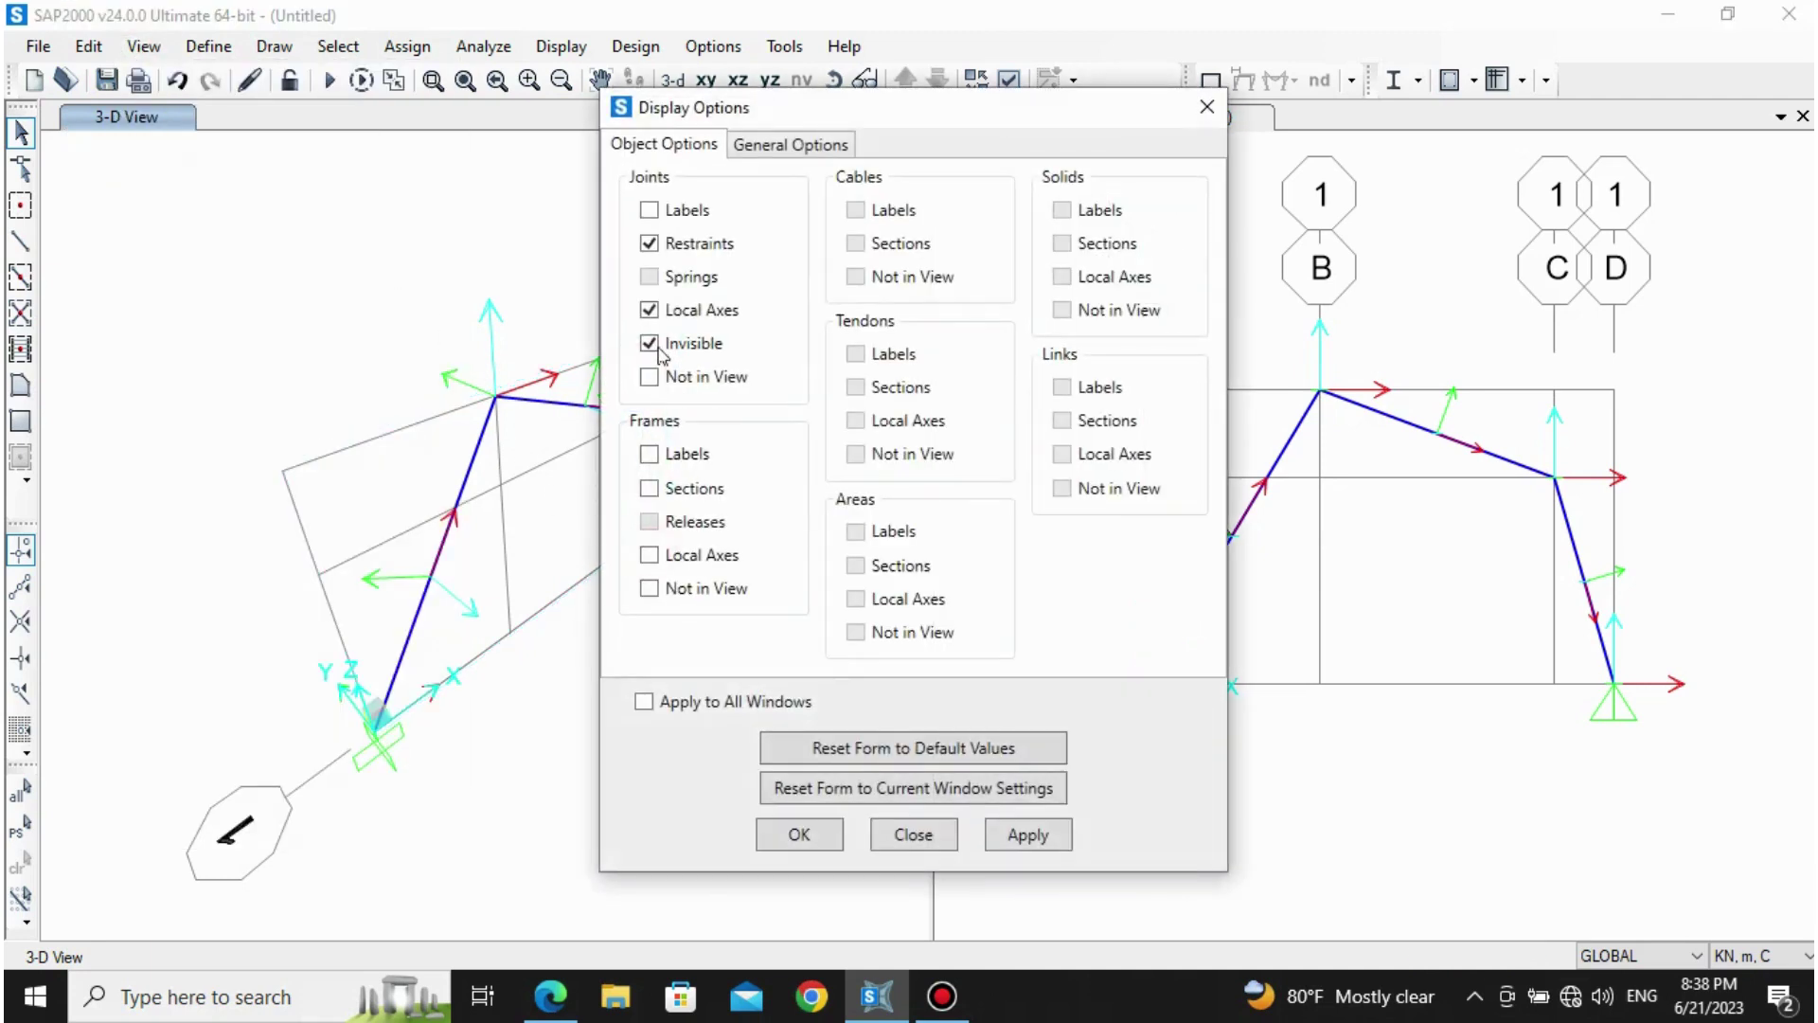
{"action": "left_click", "coordinate": [650, 310]}
{"action": "left_click", "coordinate": [1028, 835]}
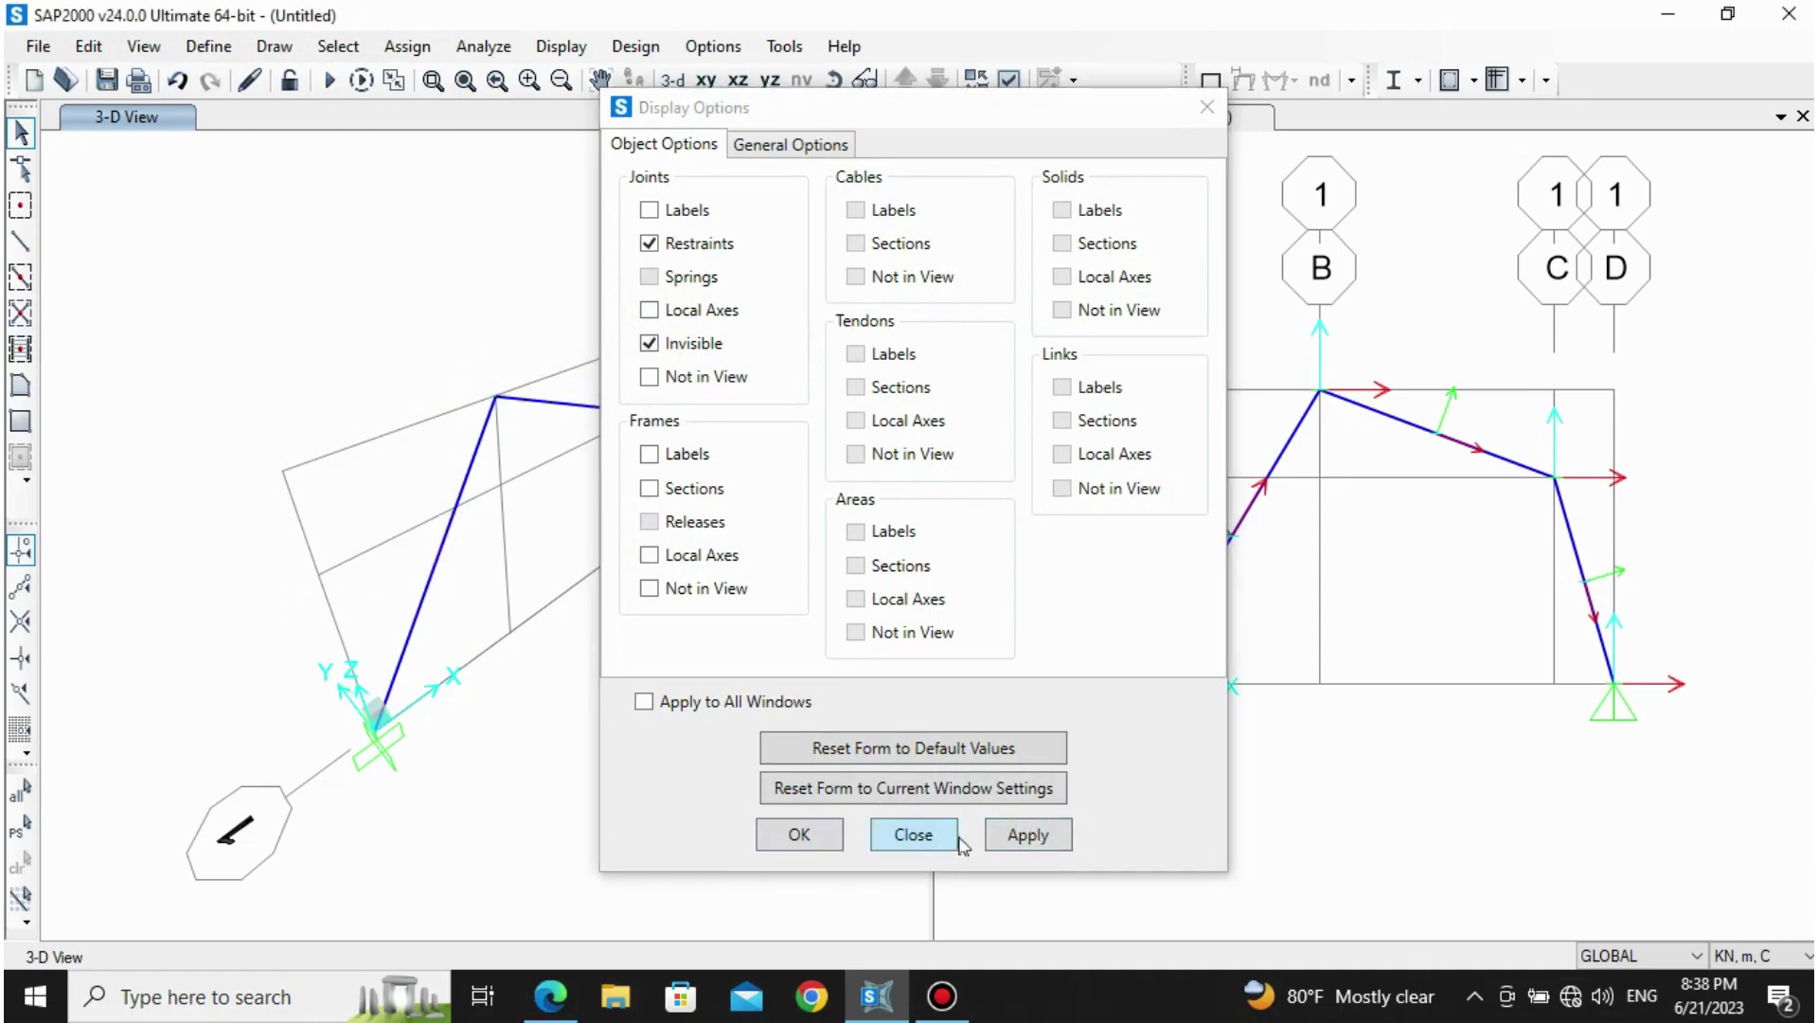
{"action": "left_click", "coordinate": [815, 836]}
{"action": "left_click", "coordinate": [1205, 109]}
Step: Turn off the joint and frame local axes in the concentrated loads view and close the 3-D view
{"action": "left_click", "coordinate": [1094, 119]}
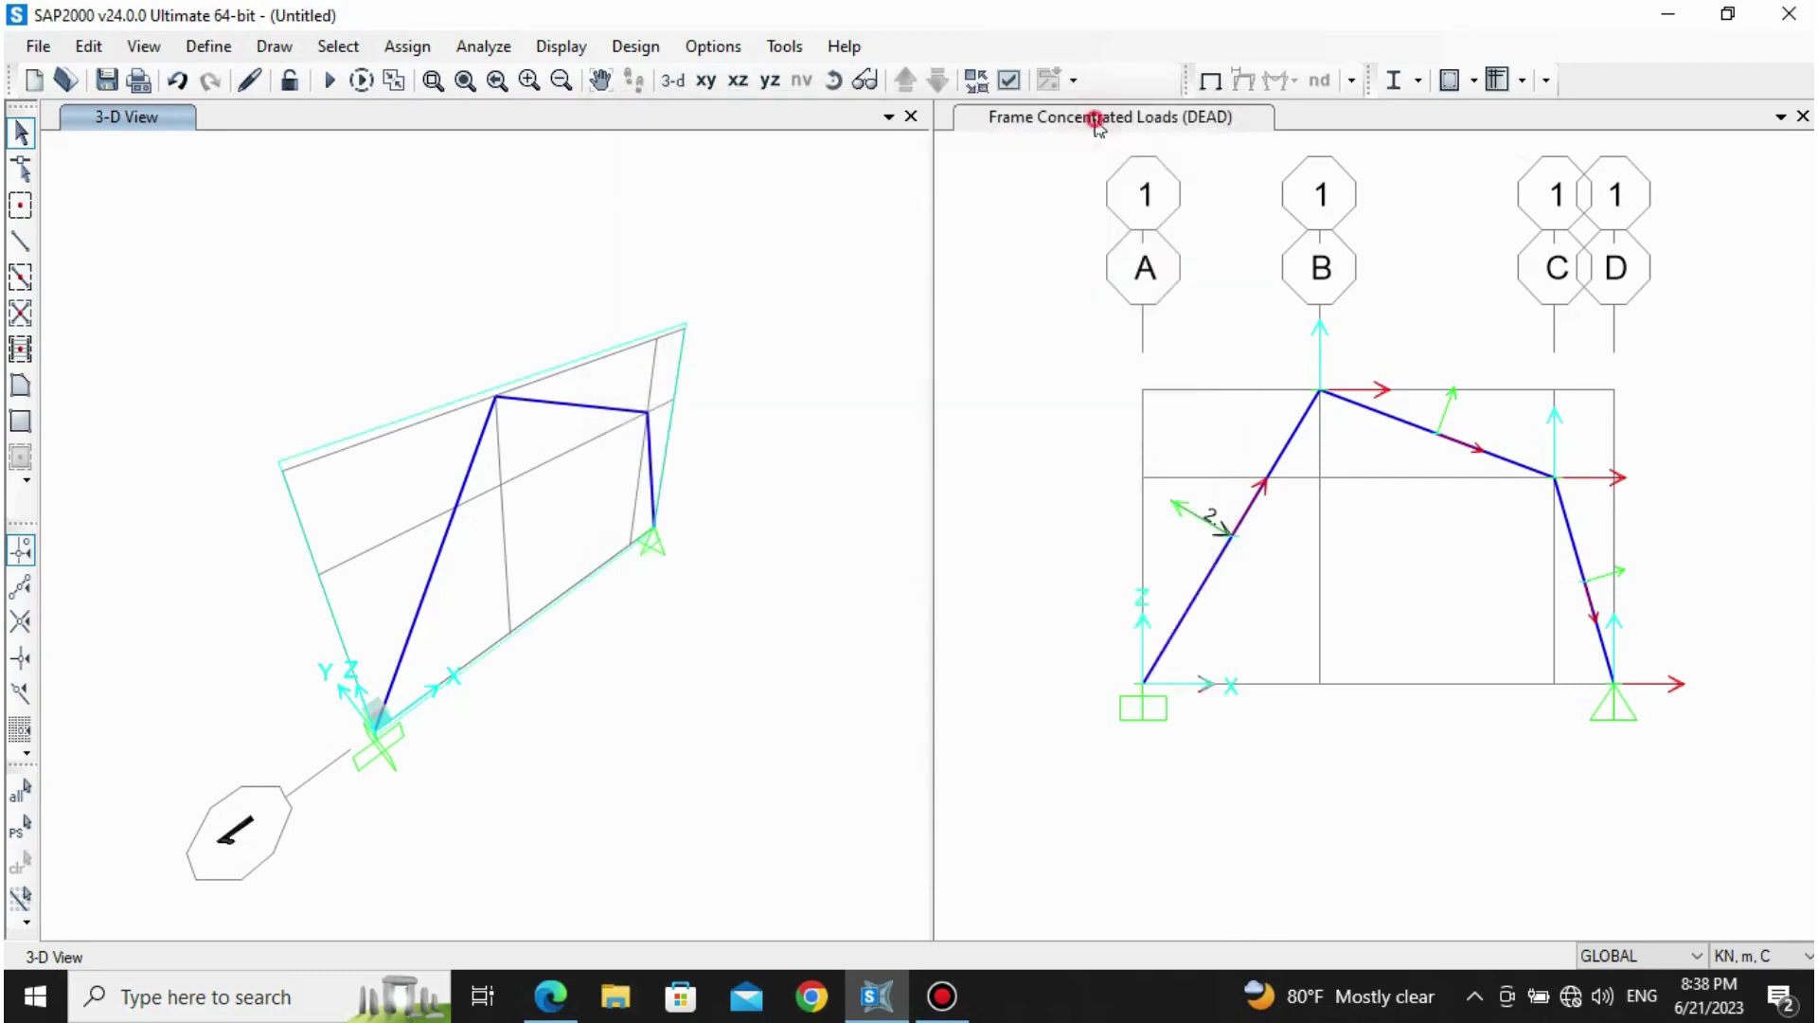
{"action": "left_click", "coordinate": [144, 46]}
{"action": "left_click", "coordinate": [190, 190]}
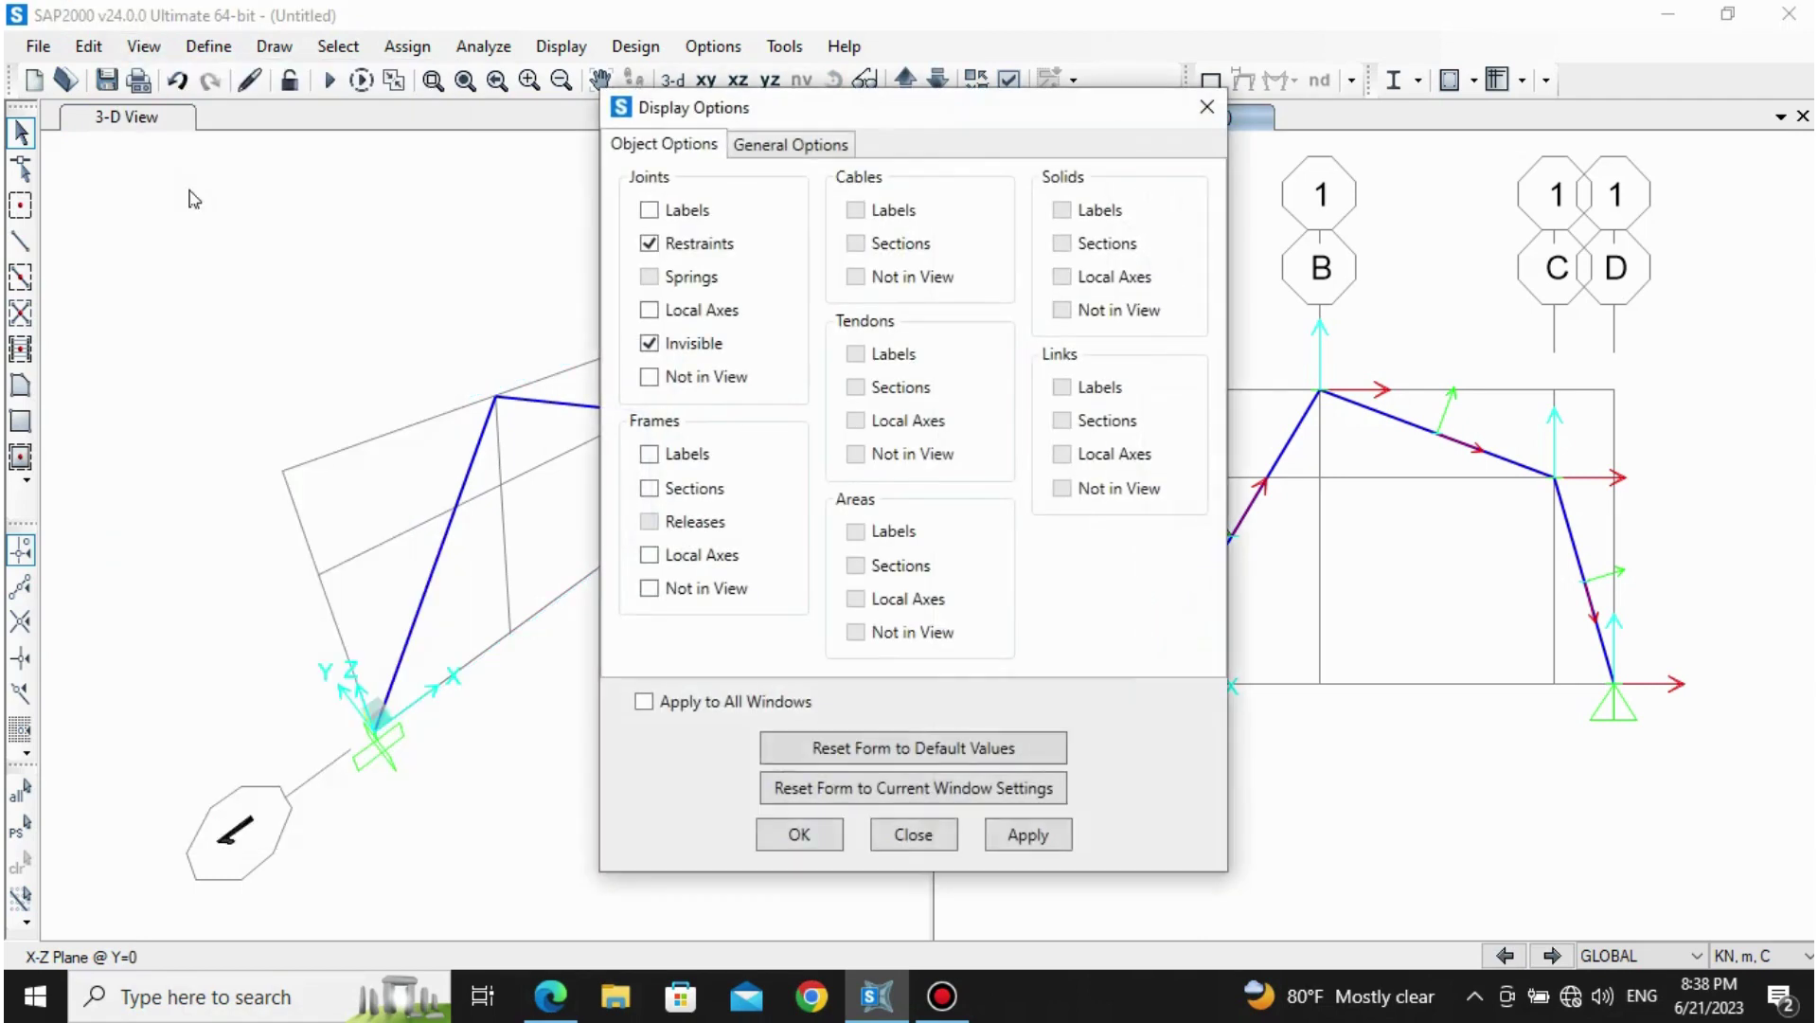
{"action": "left_click", "coordinate": [1030, 838]}
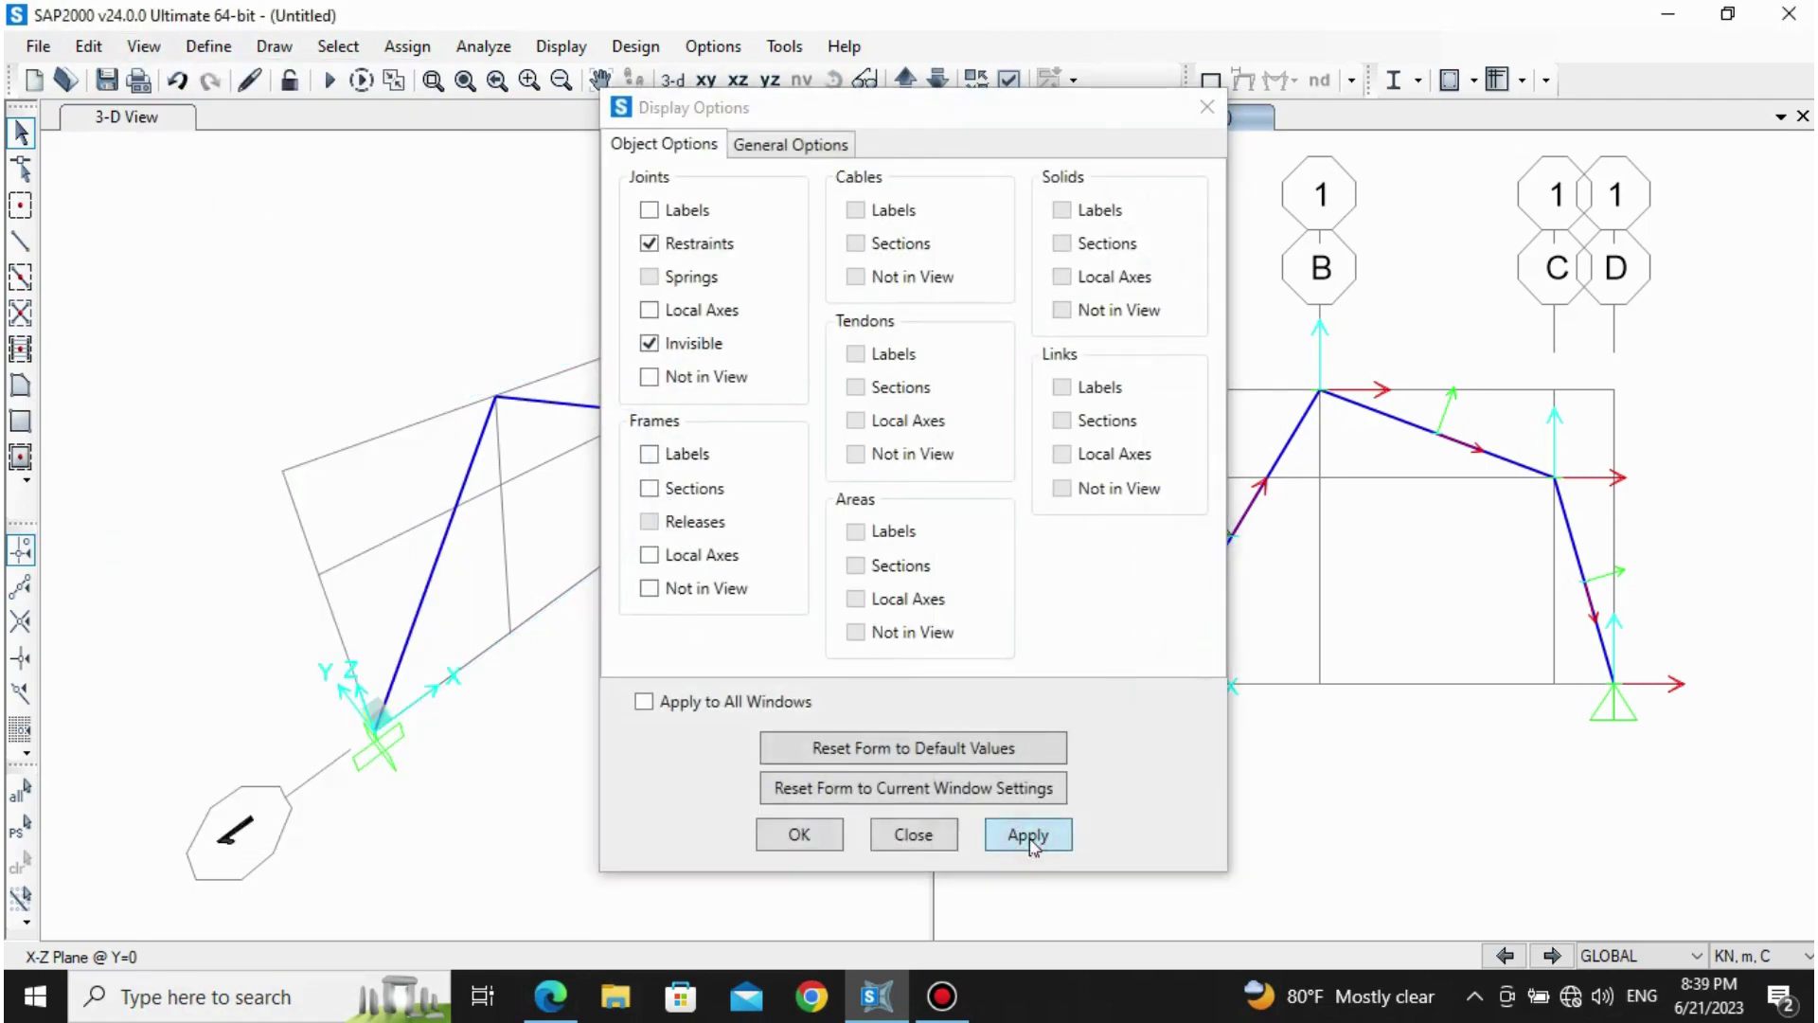
{"action": "left_click", "coordinate": [794, 840]}
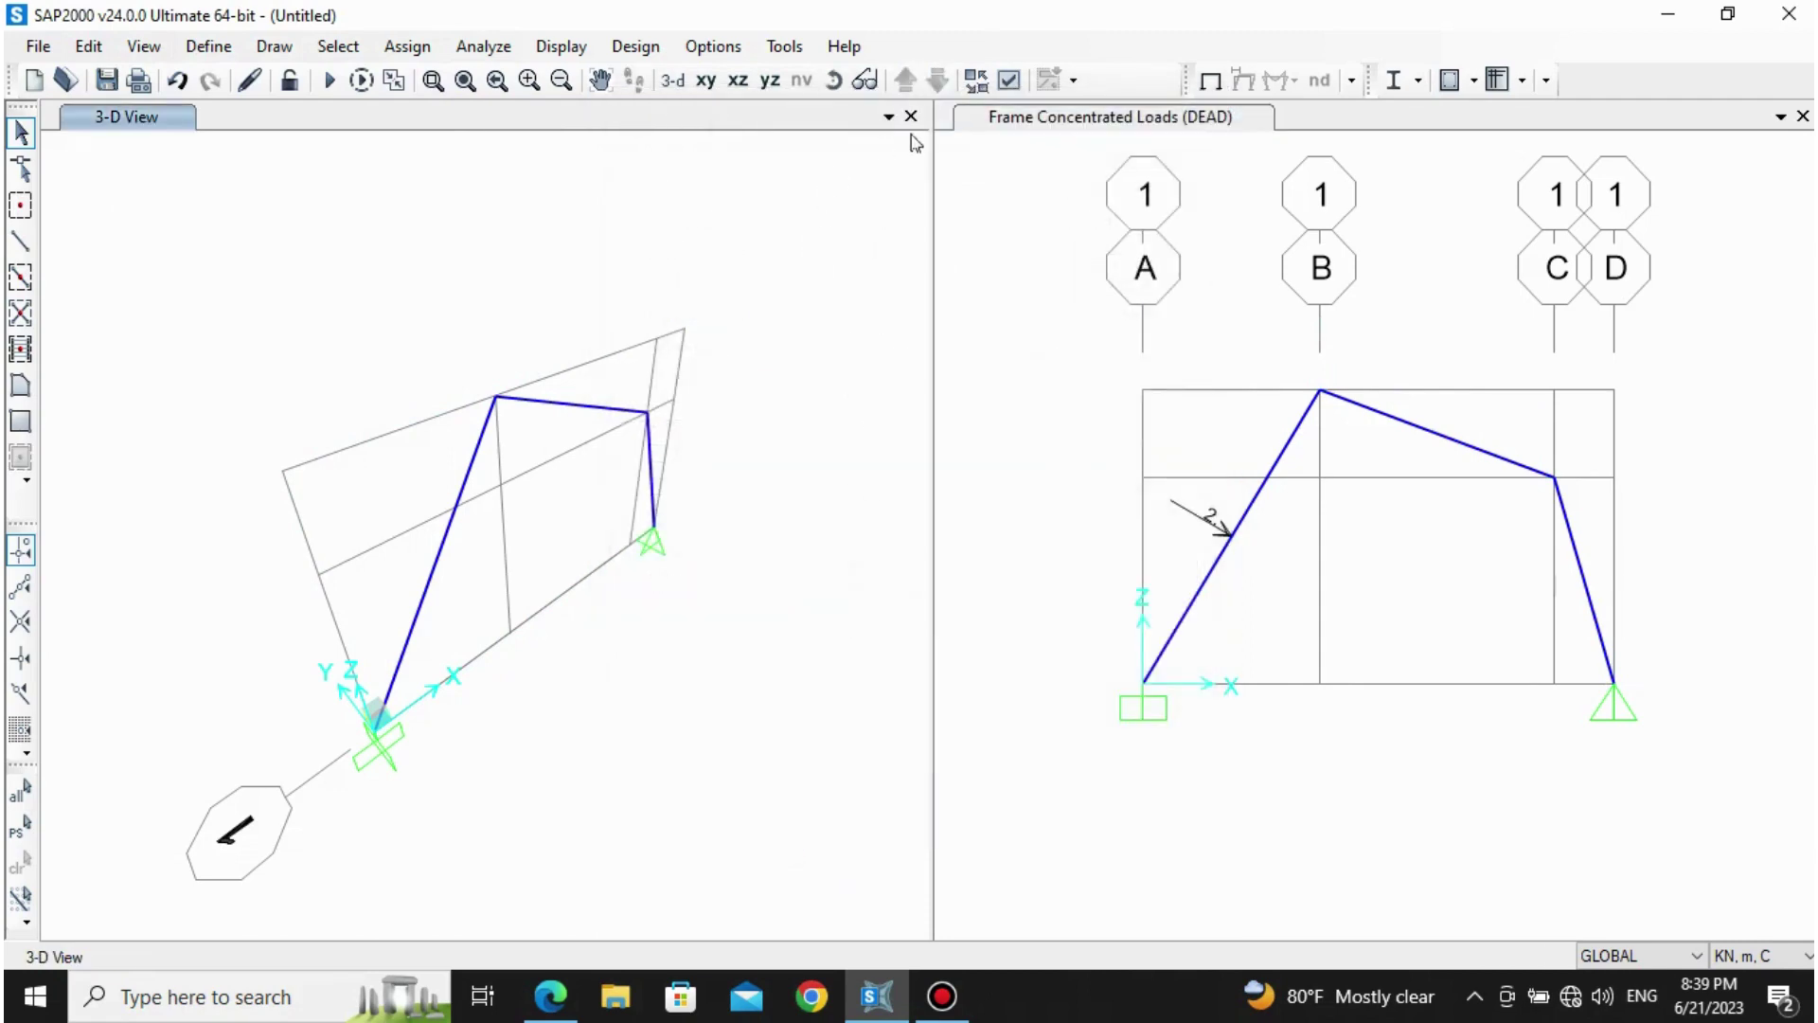
{"action": "left_click", "coordinate": [911, 117]}
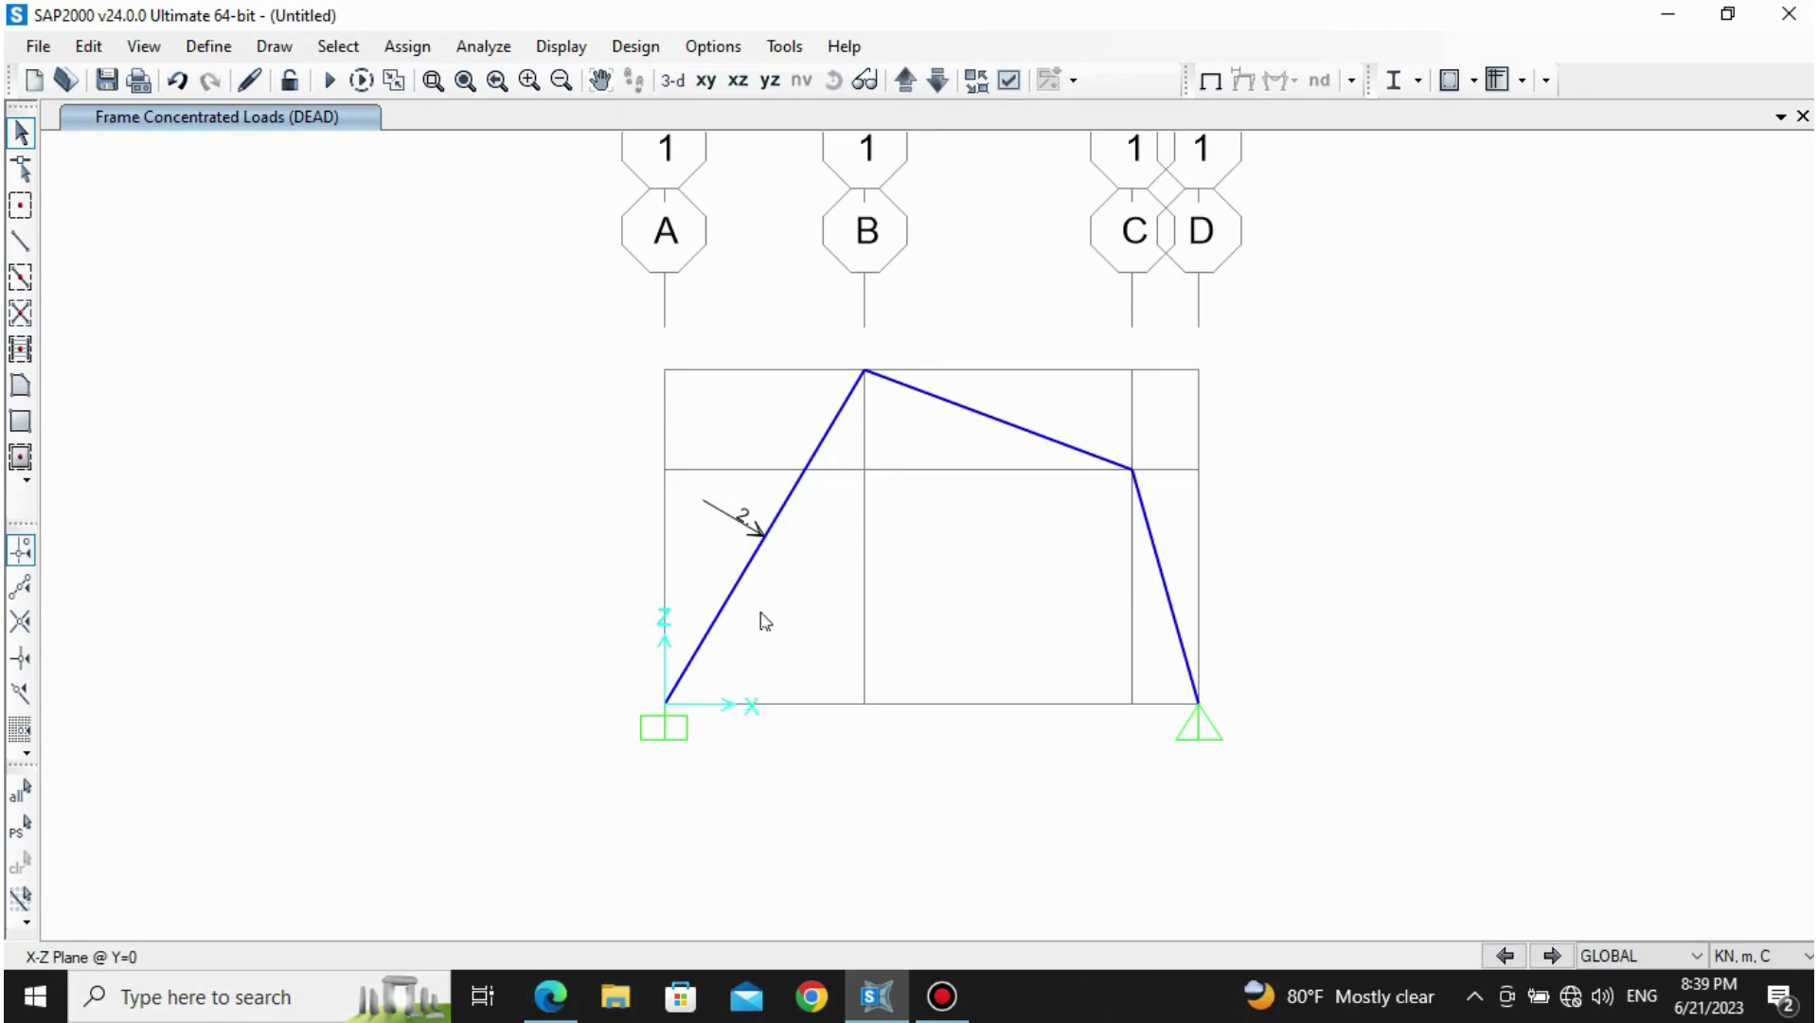
Step: Check the loads in FRAME.pdf, and open the frame distributed load assignment for the member between grid lines B and C
{"action": "left_click", "coordinate": [550, 996]}
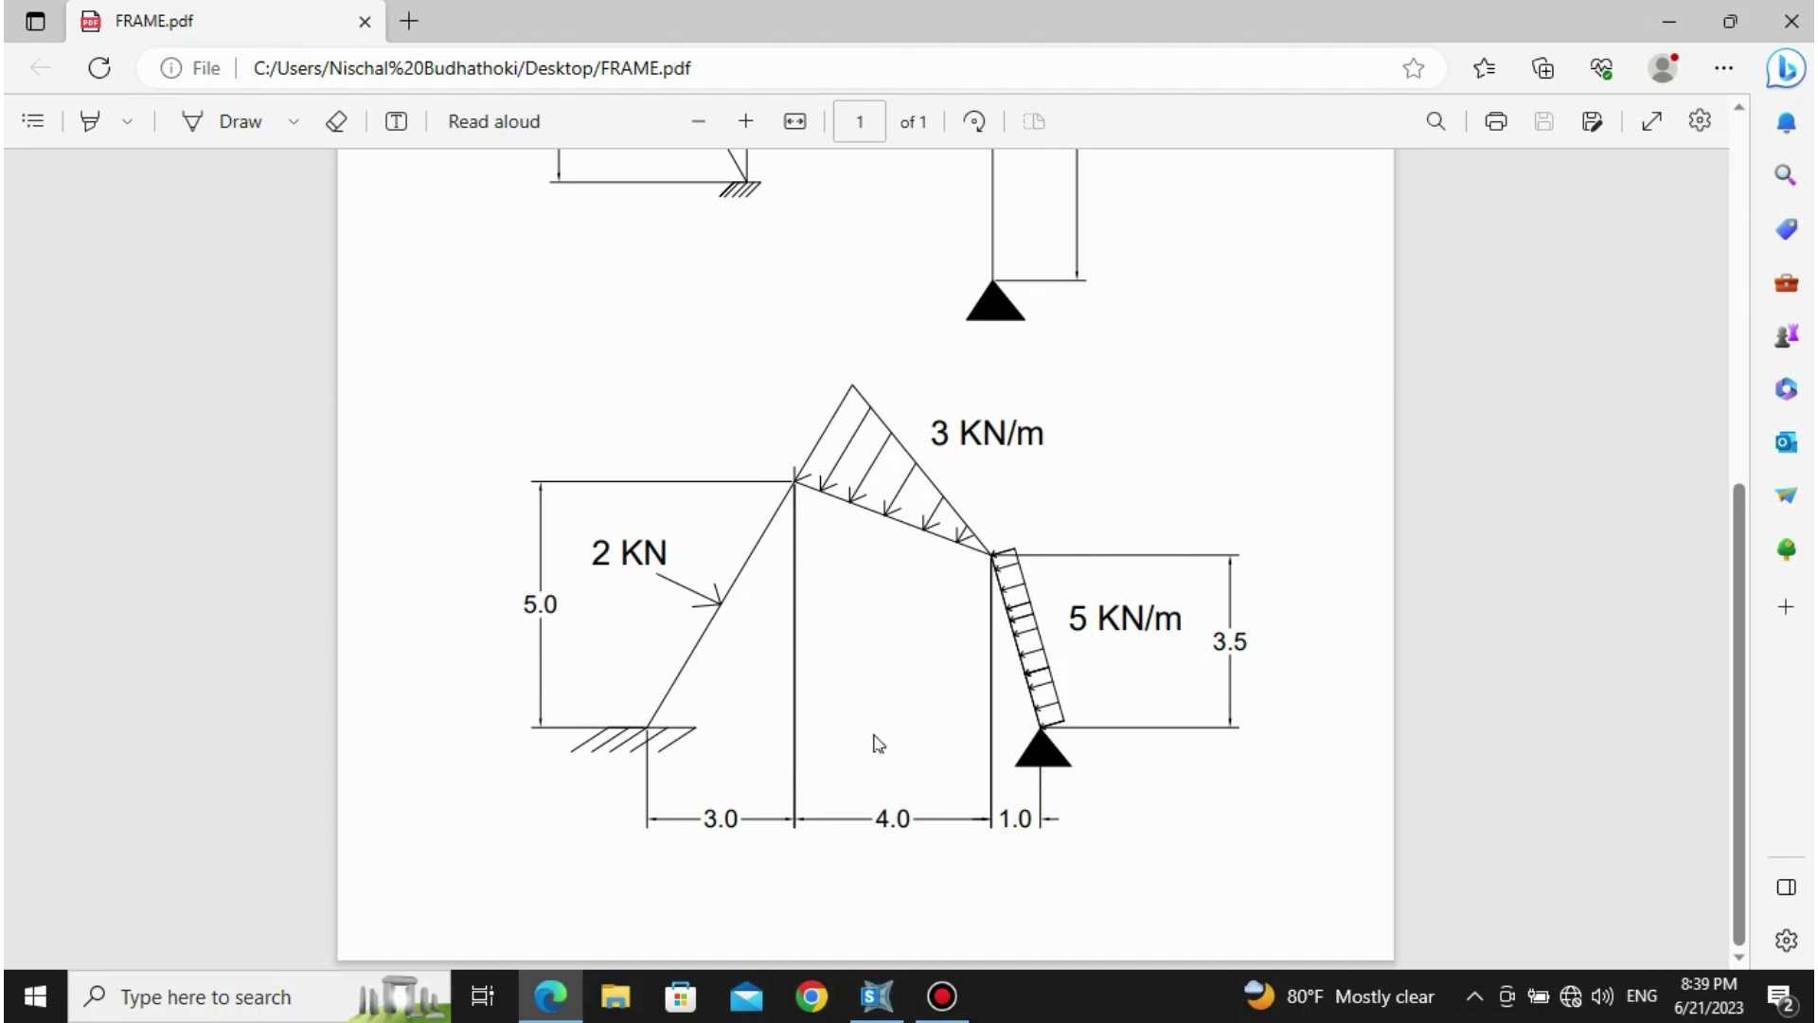
{"action": "left_click", "coordinate": [877, 995]}
{"action": "left_click", "coordinate": [963, 410]}
{"action": "left_click", "coordinate": [407, 47]}
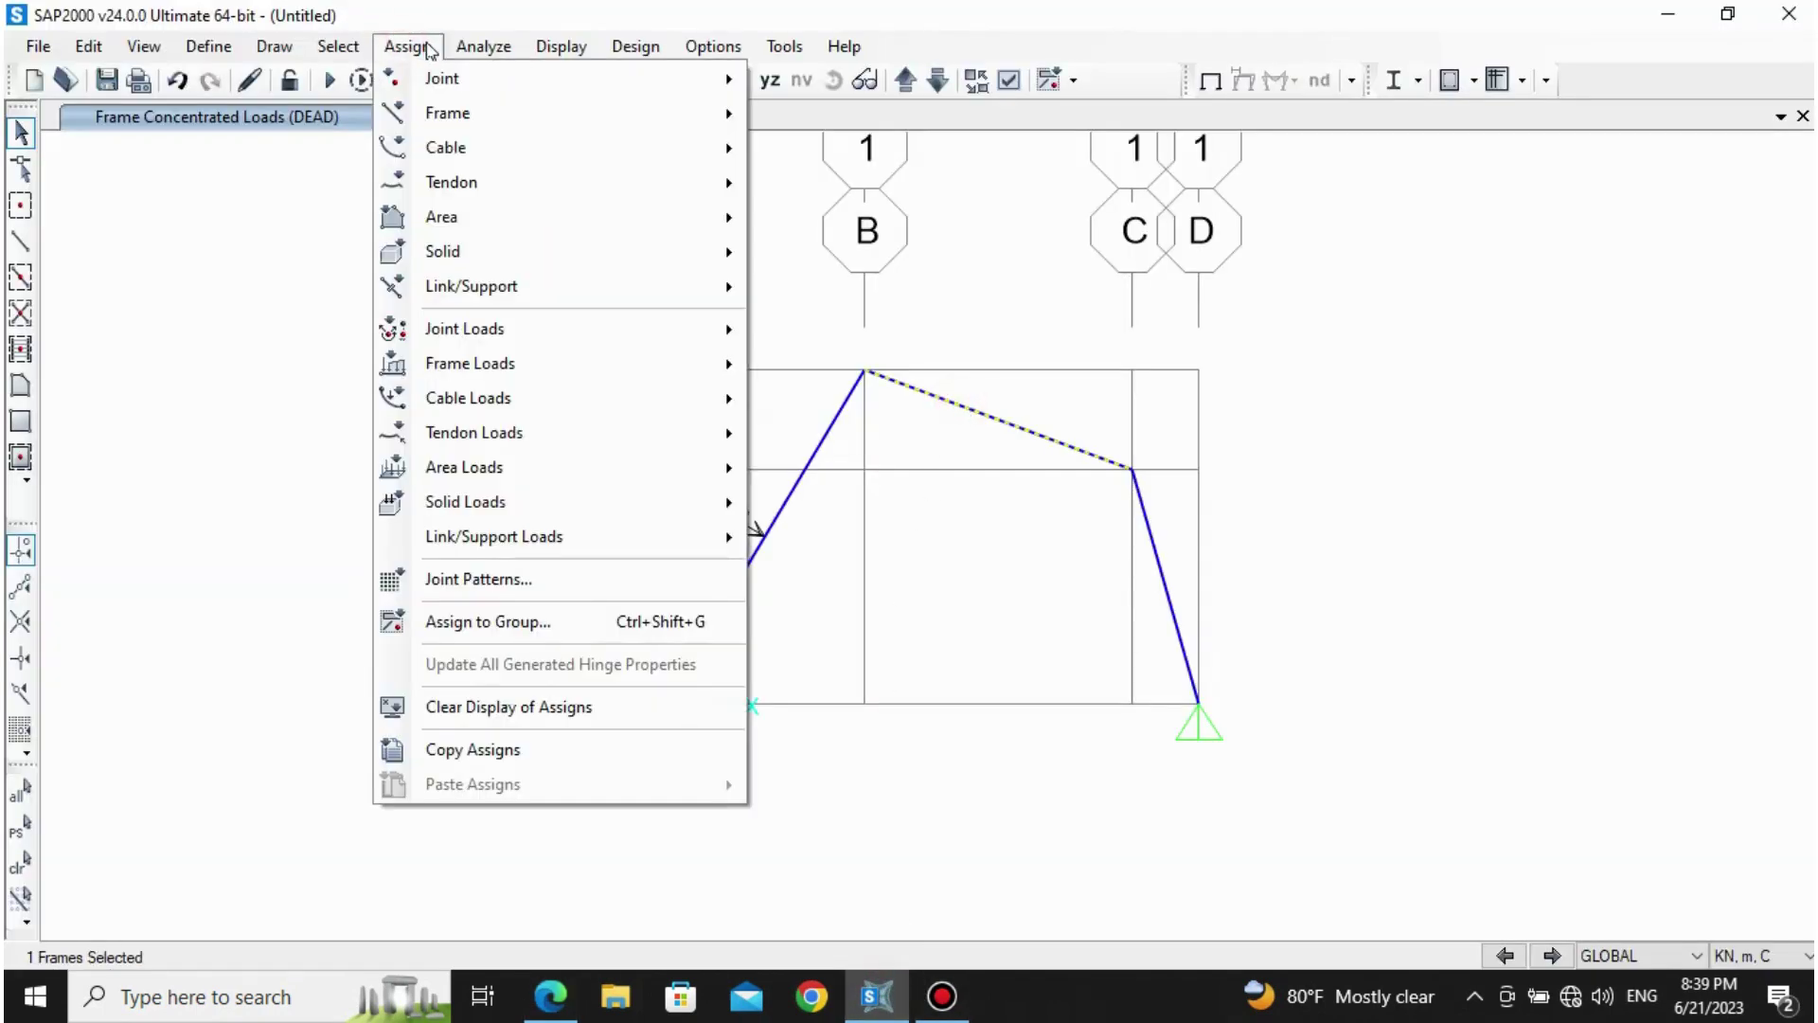
{"action": "mouse_move", "coordinate": [484, 46]}
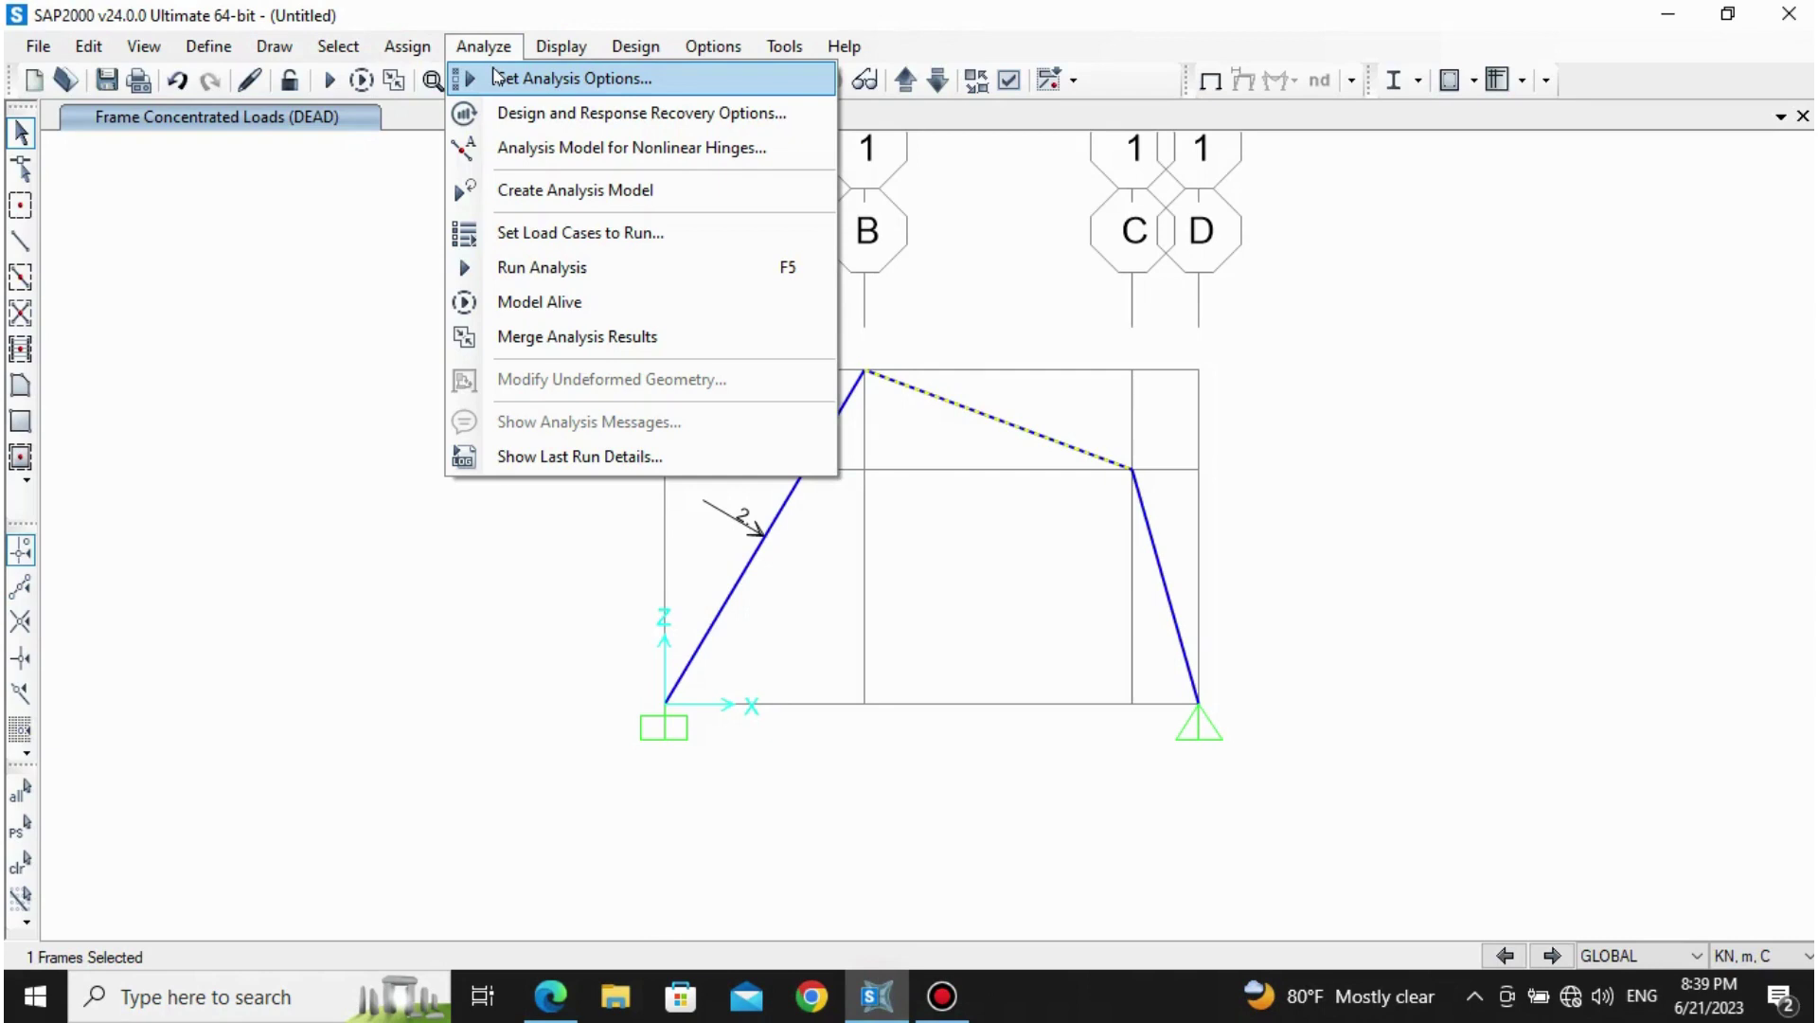
{"action": "left_click", "coordinate": [488, 46]}
{"action": "left_click", "coordinate": [407, 46]}
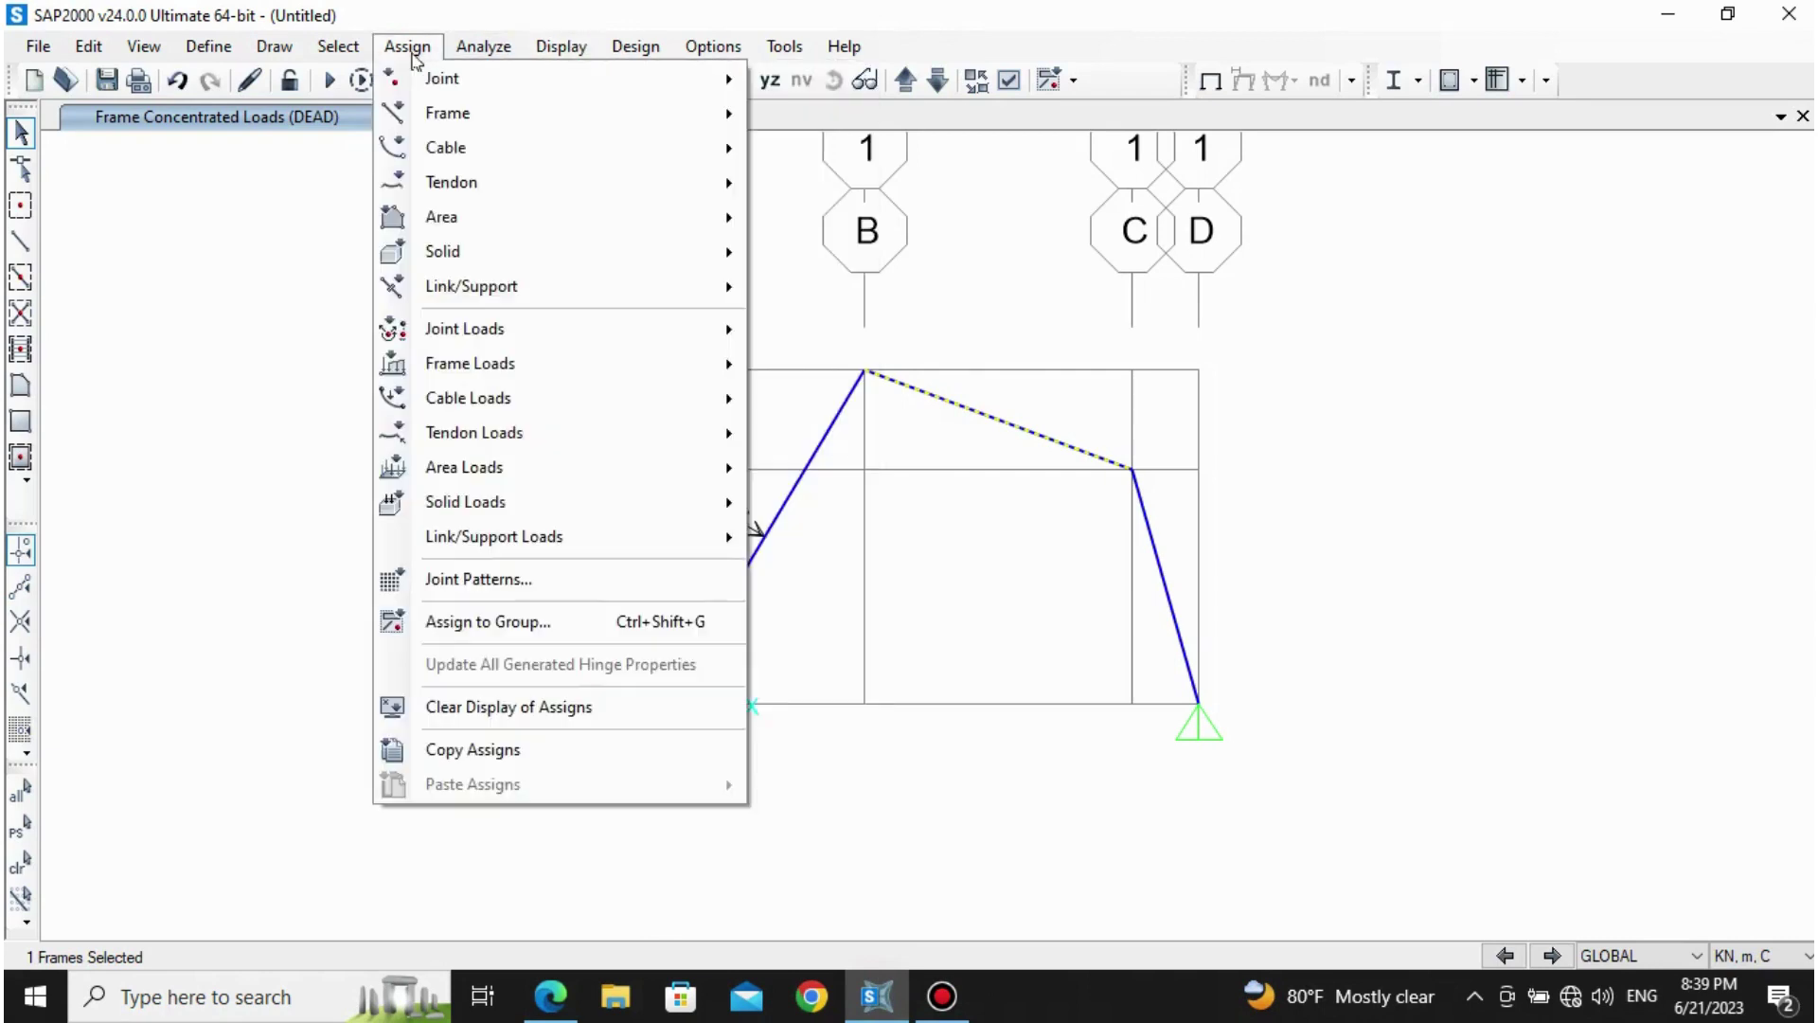
{"action": "mouse_move", "coordinate": [572, 365]}
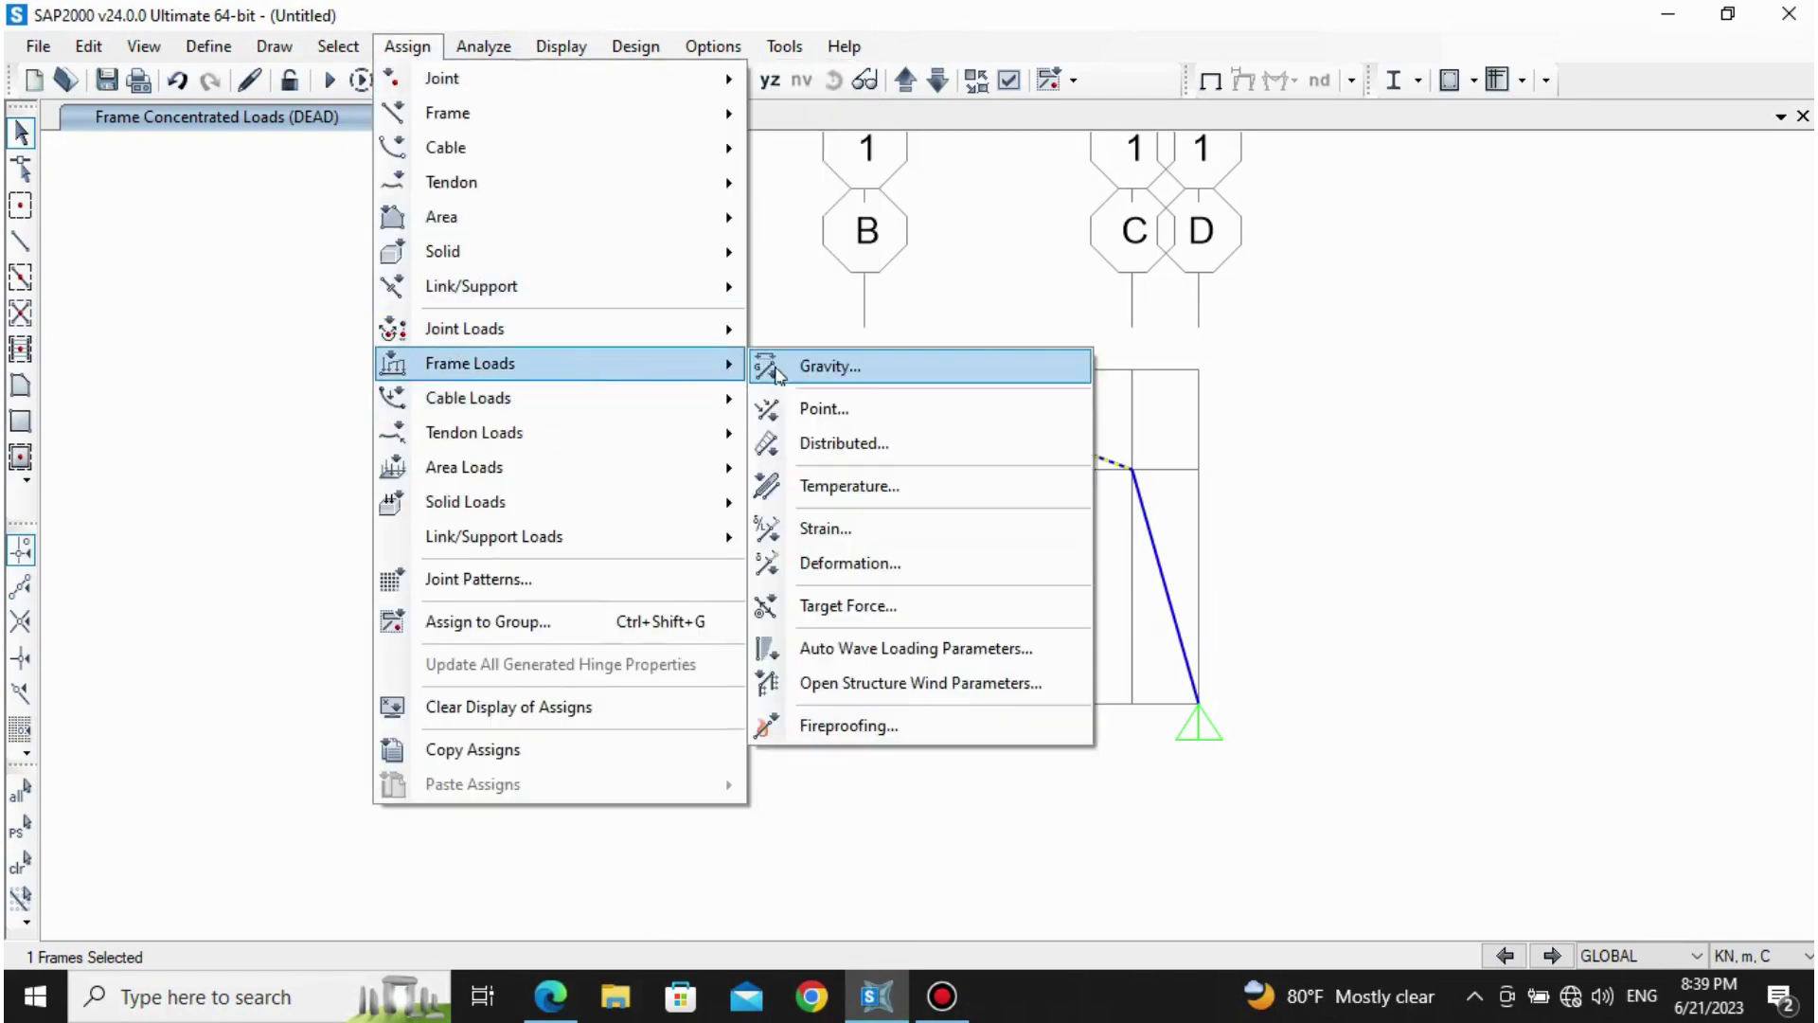
{"action": "left_click", "coordinate": [862, 442]}
{"action": "left_click_drag", "start_coordinate": [911, 227], "coordinate": [427, 282]}
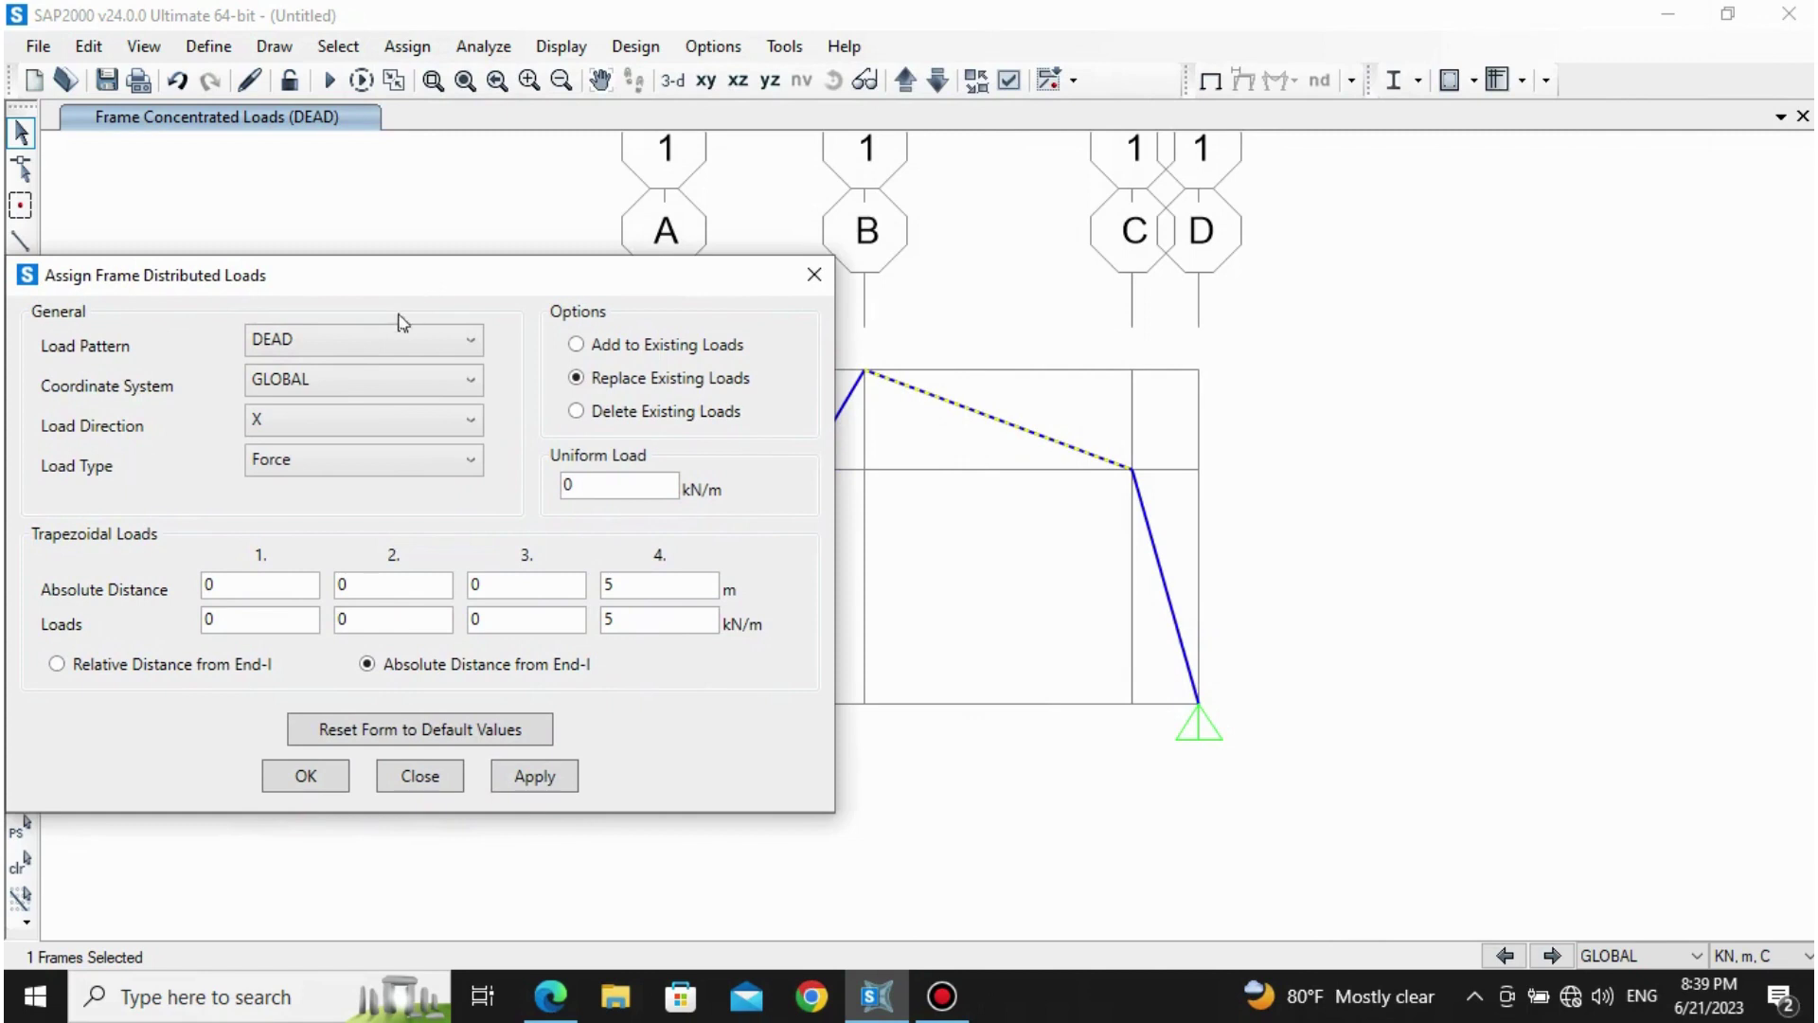
Step: Set the distributed load's coordinate system to Local, its direction to 2 and its load type to Force
{"action": "left_click", "coordinate": [378, 380]}
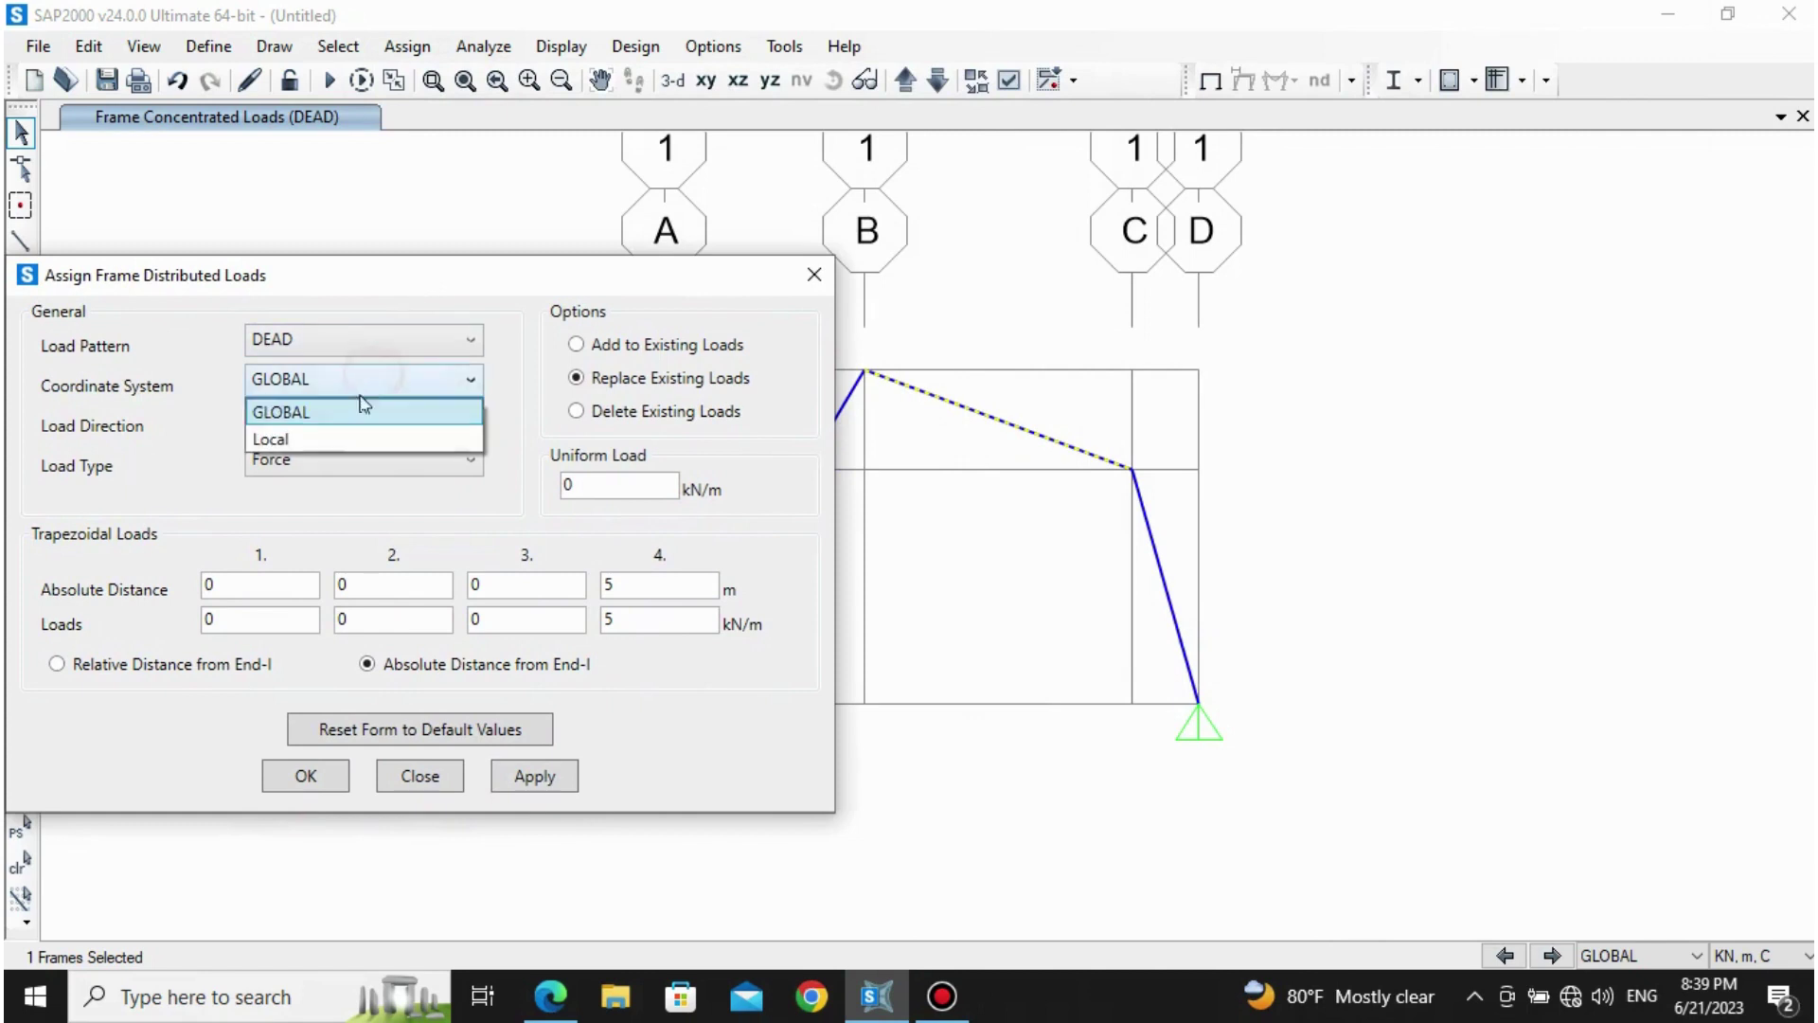
{"action": "left_click", "coordinate": [331, 440]}
{"action": "left_click", "coordinate": [341, 419]}
{"action": "left_click", "coordinate": [284, 479]}
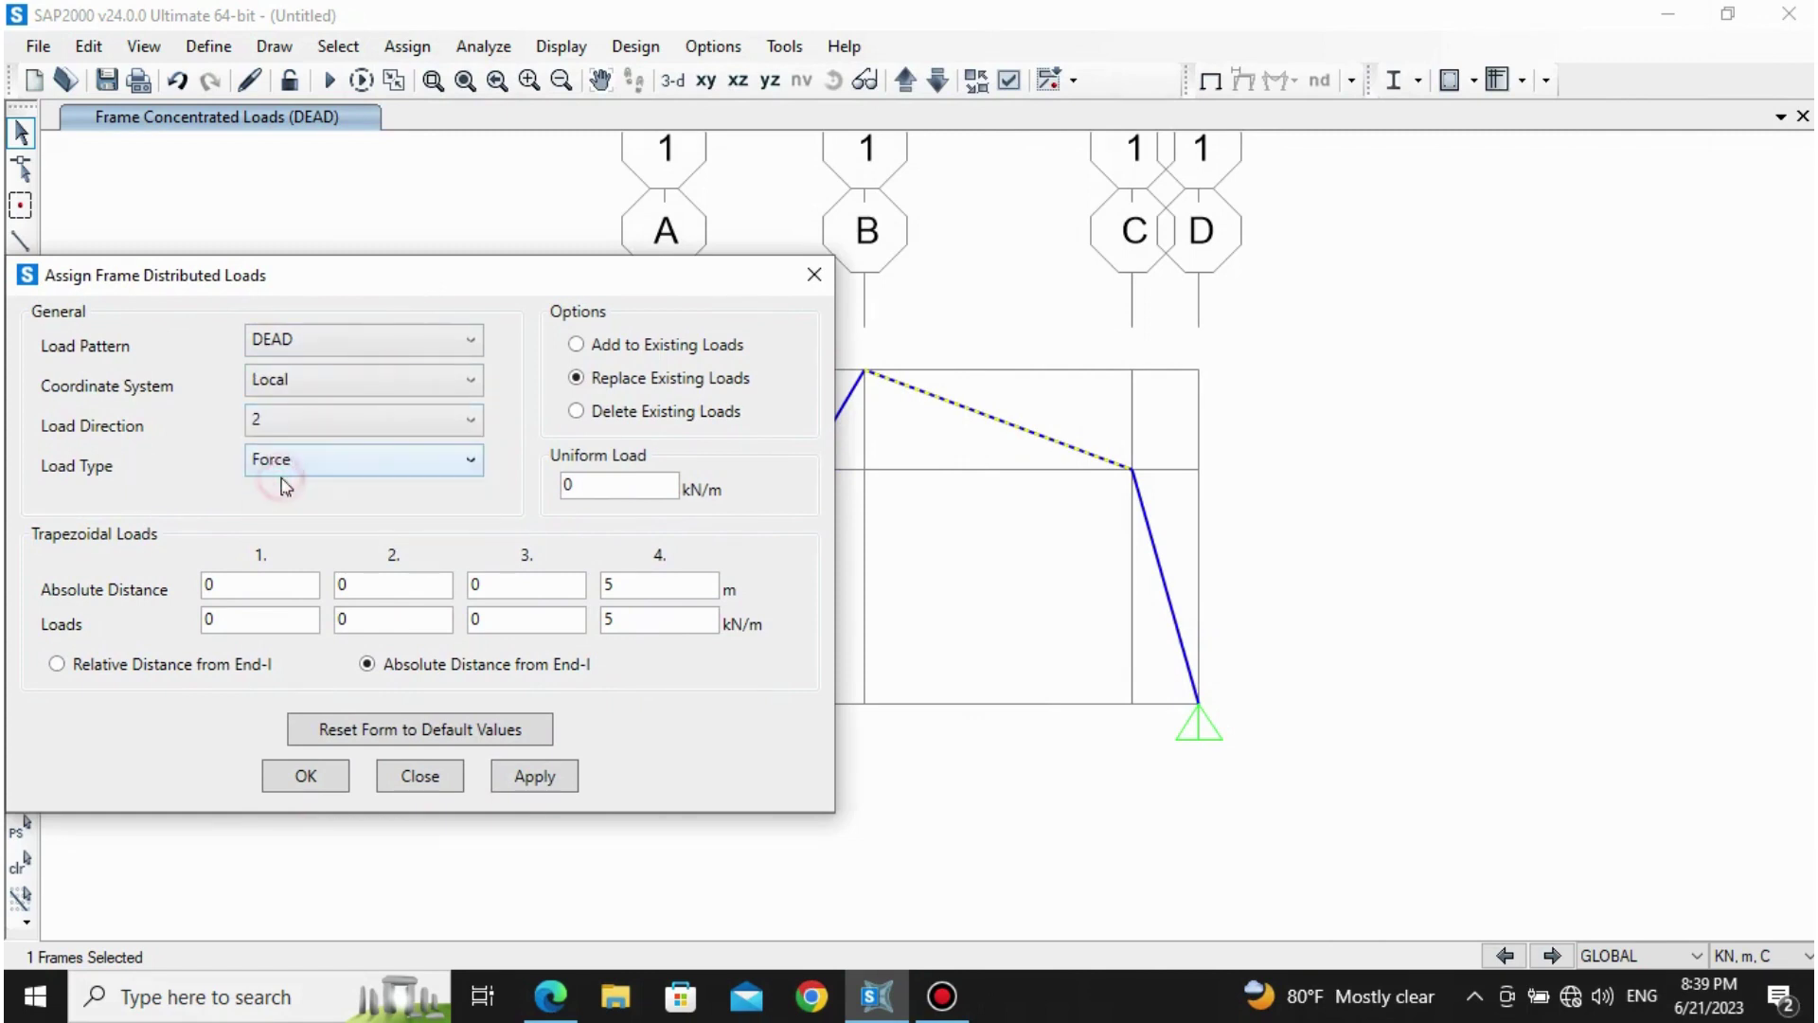
{"action": "left_click", "coordinate": [293, 471]}
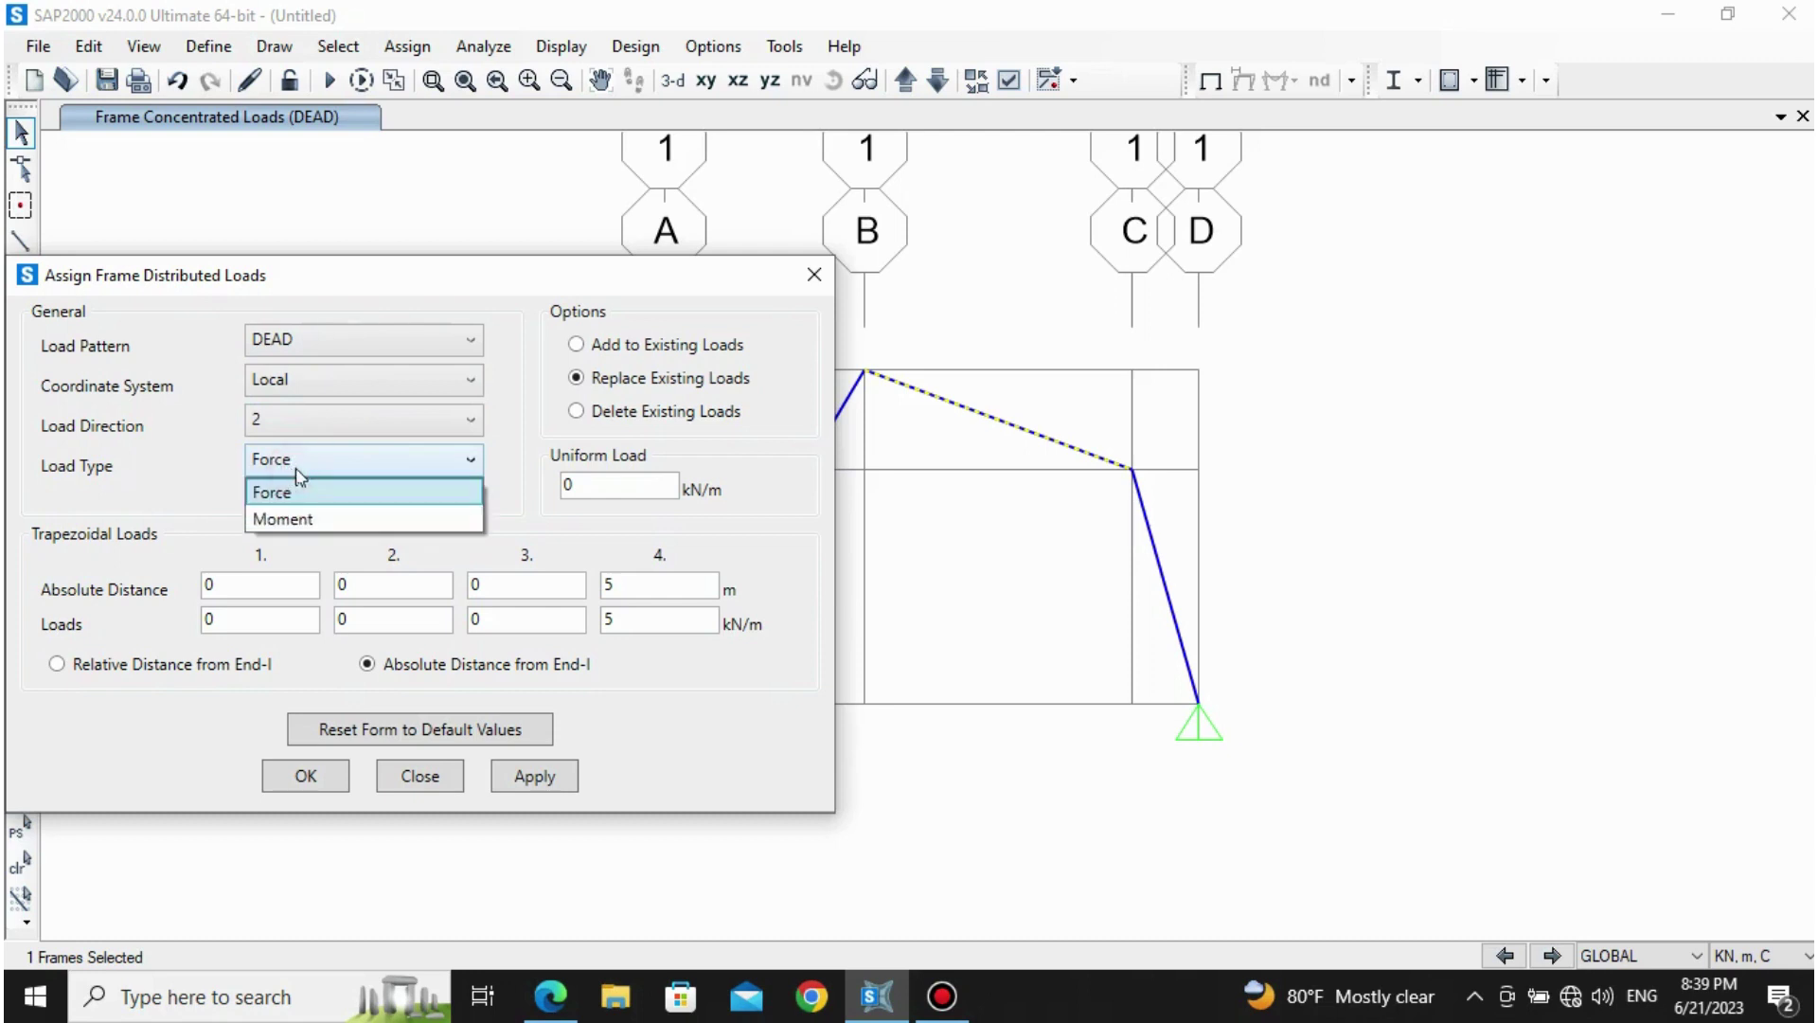
{"action": "left_click", "coordinate": [293, 492]}
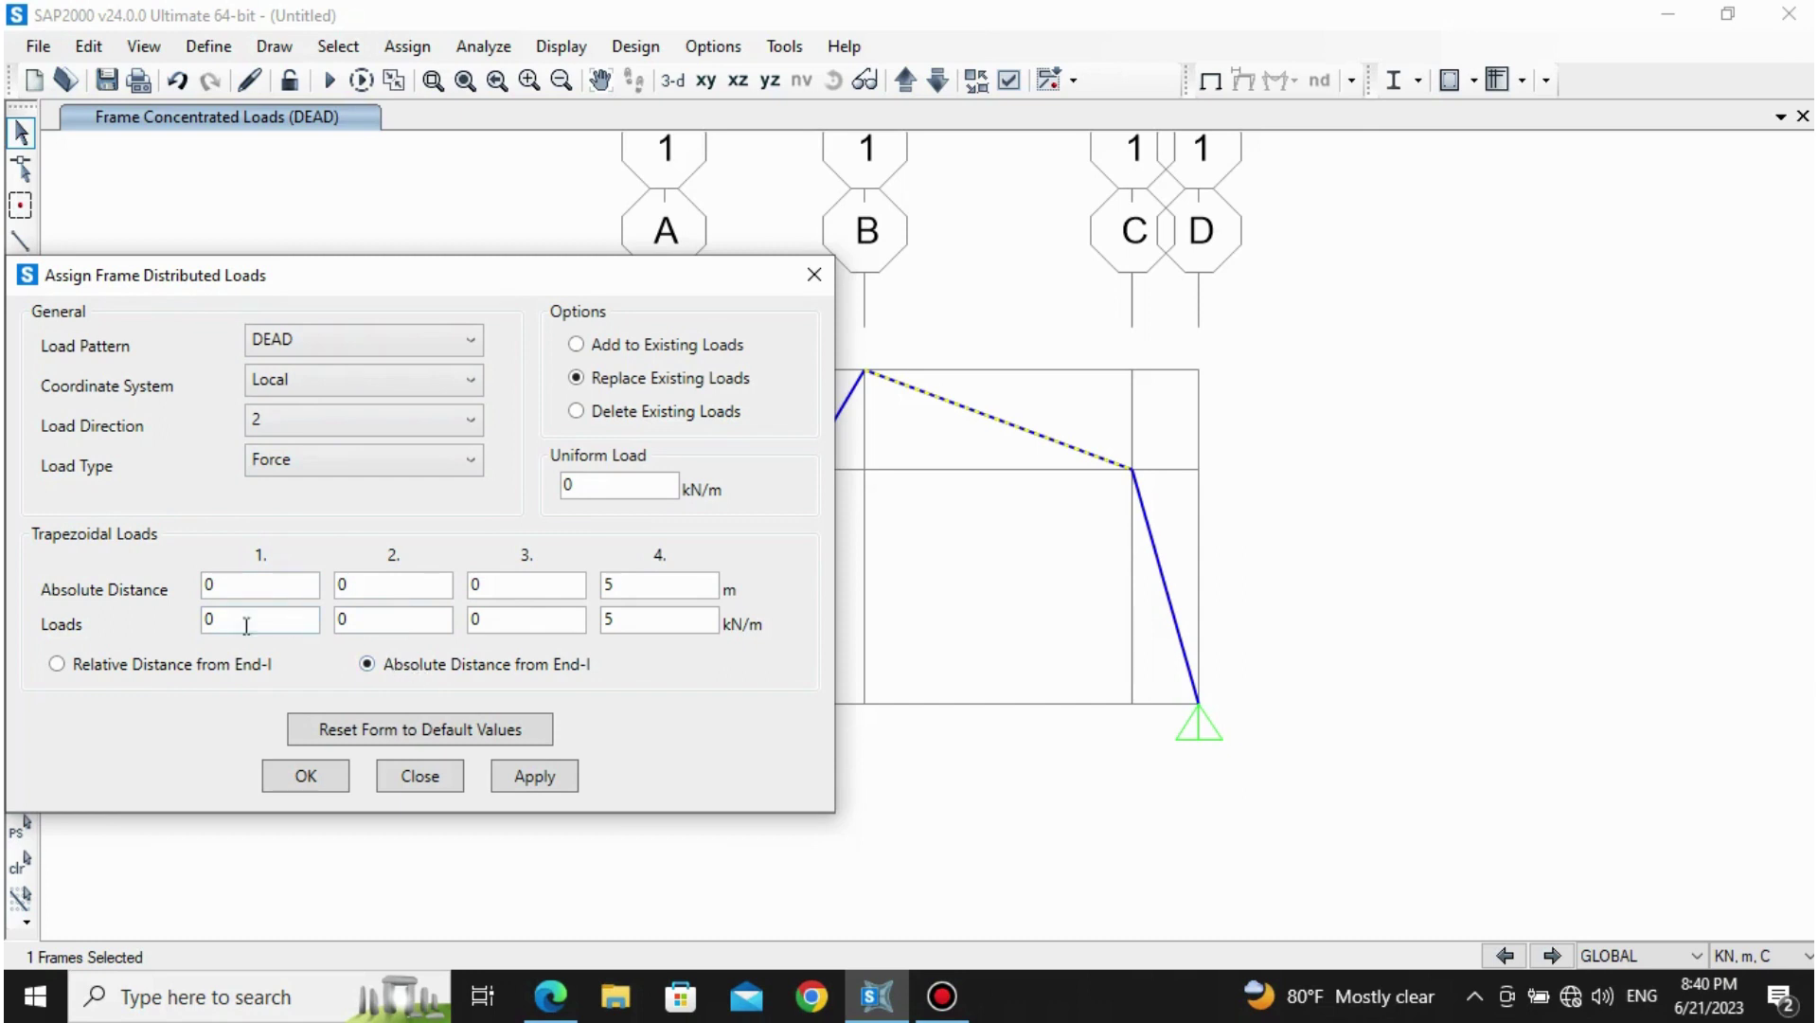
Step: Check the triangular 3 kN/m load in FRAME.pdf, and set the trapezoidal load distances to Relative Distance from End-I
{"action": "left_click", "coordinate": [555, 994]}
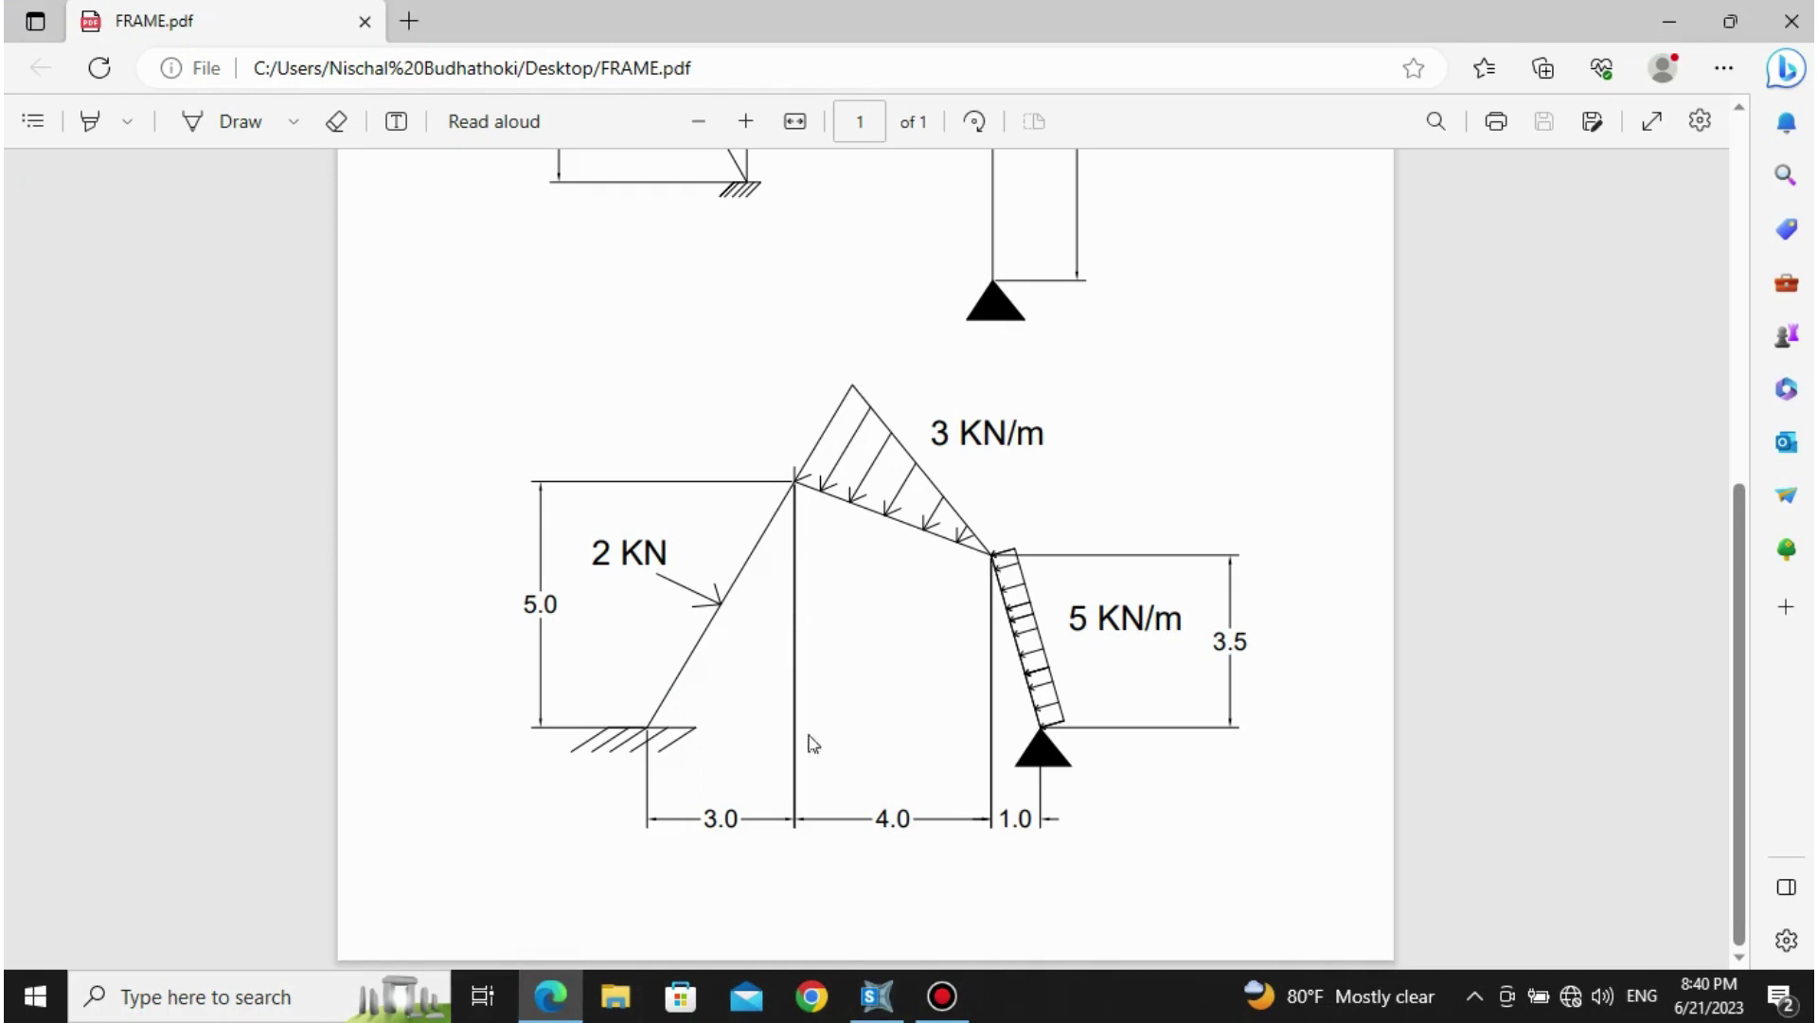
{"action": "left_click", "coordinate": [883, 1006]}
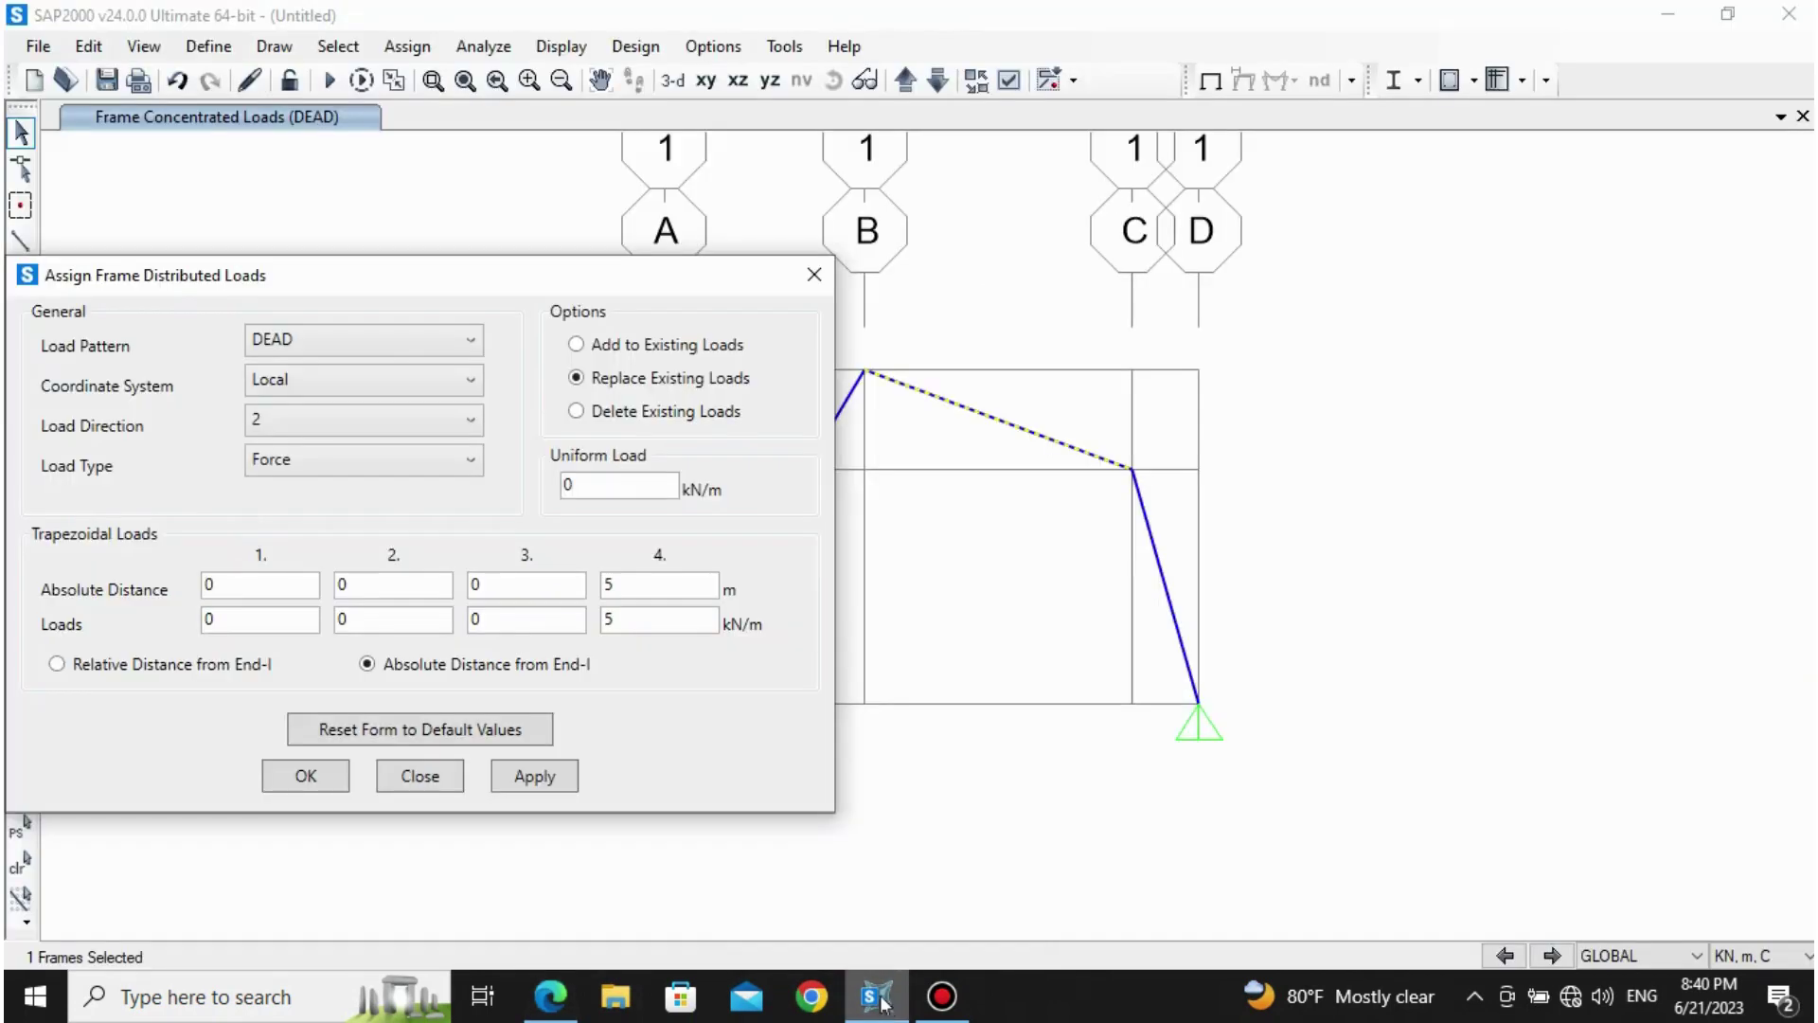
{"action": "left_click_drag", "start_coordinate": [254, 267], "coordinate": [266, 222]}
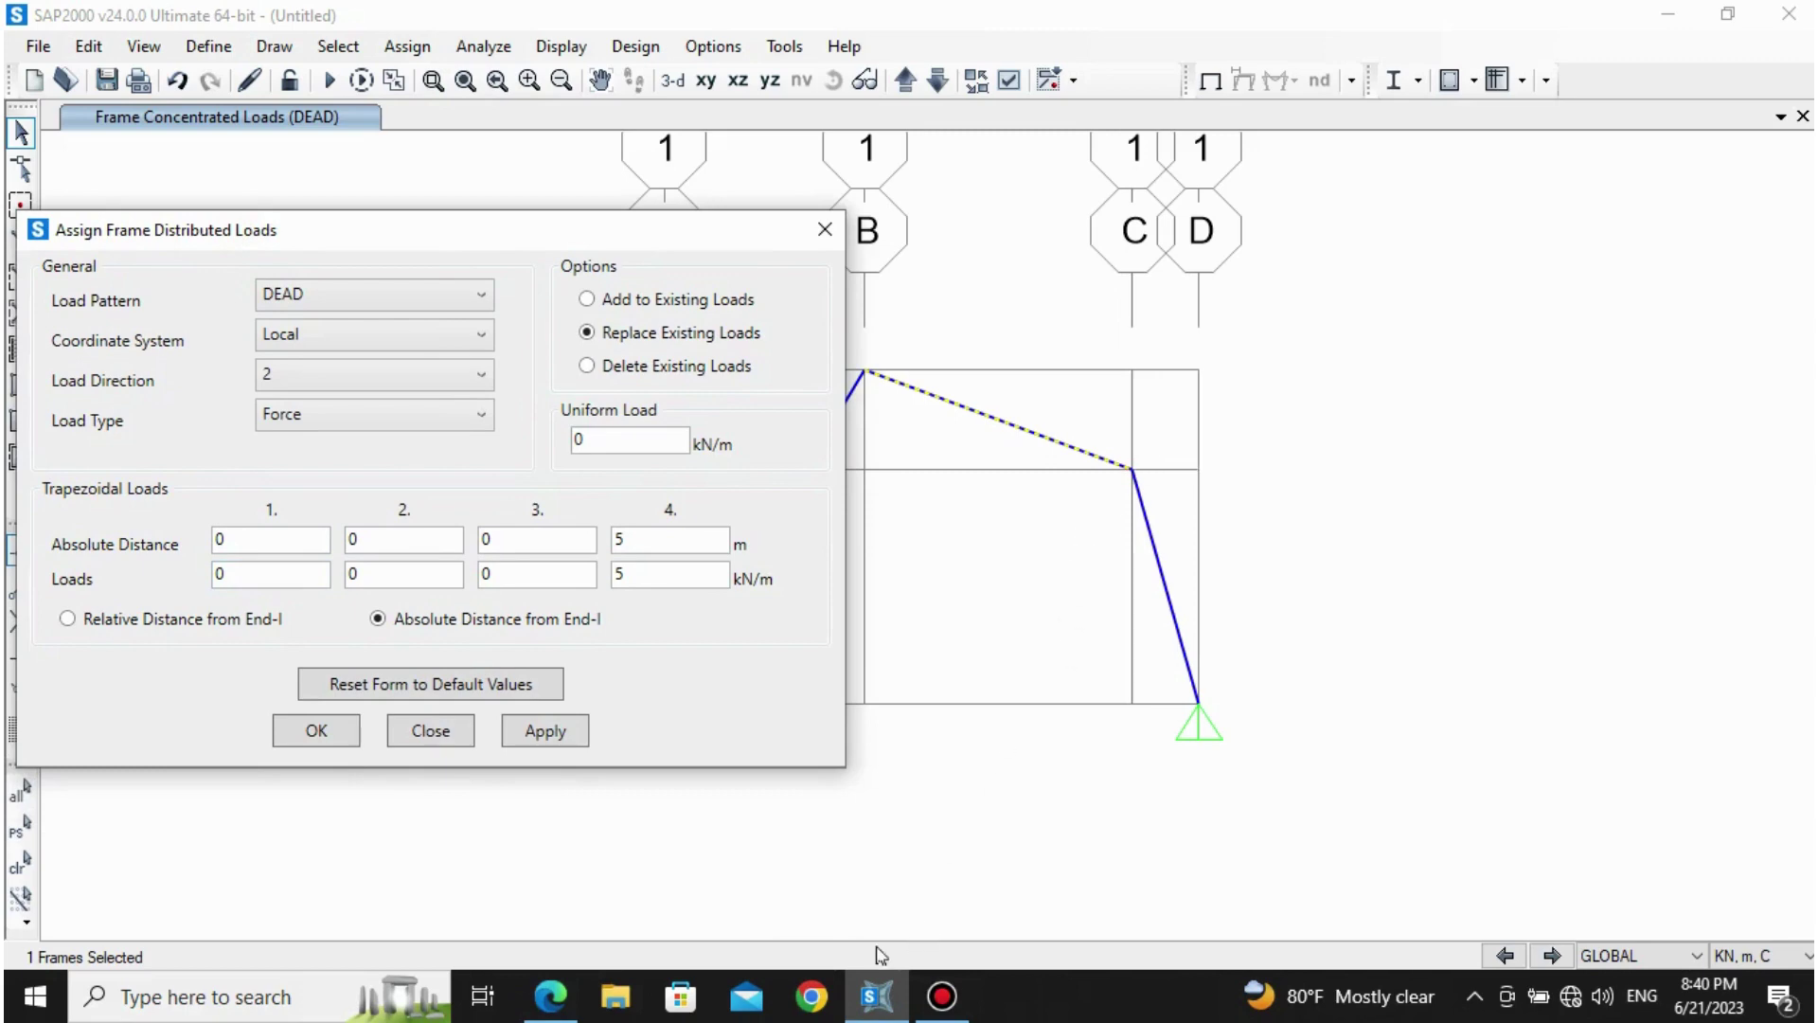
{"action": "left_click", "coordinate": [557, 1010]}
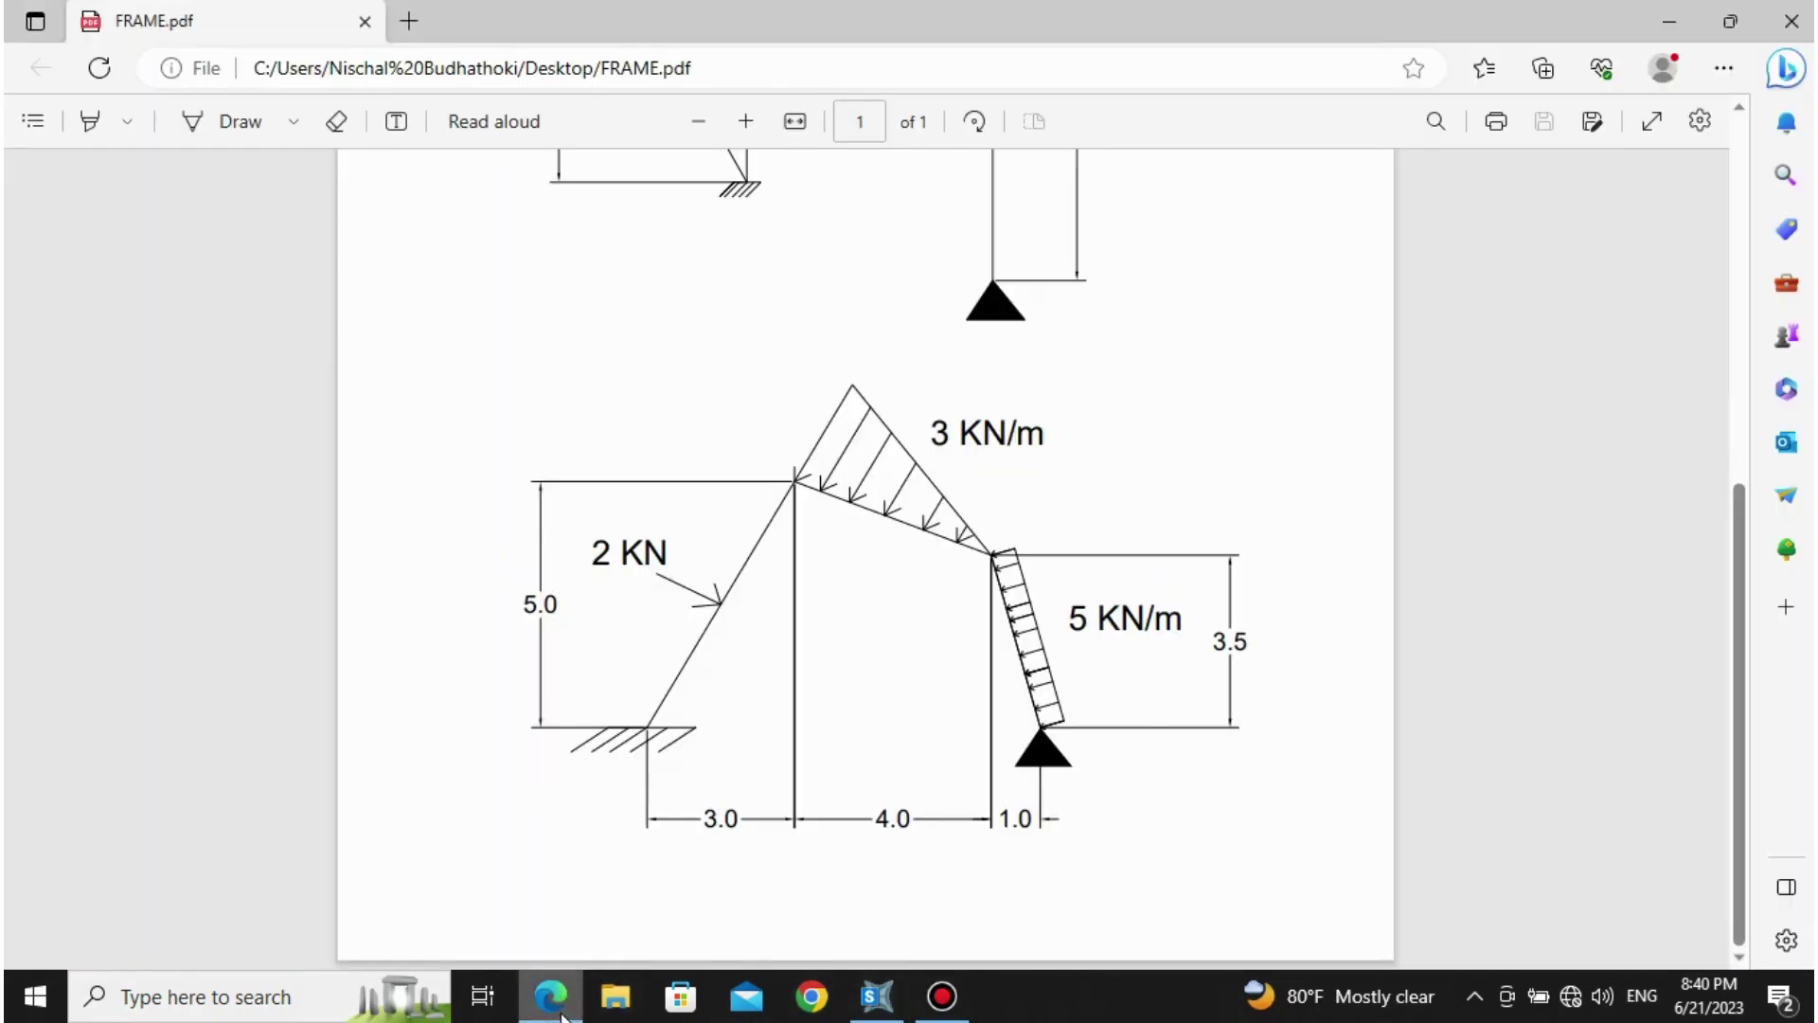
{"action": "left_click", "coordinate": [559, 1010]}
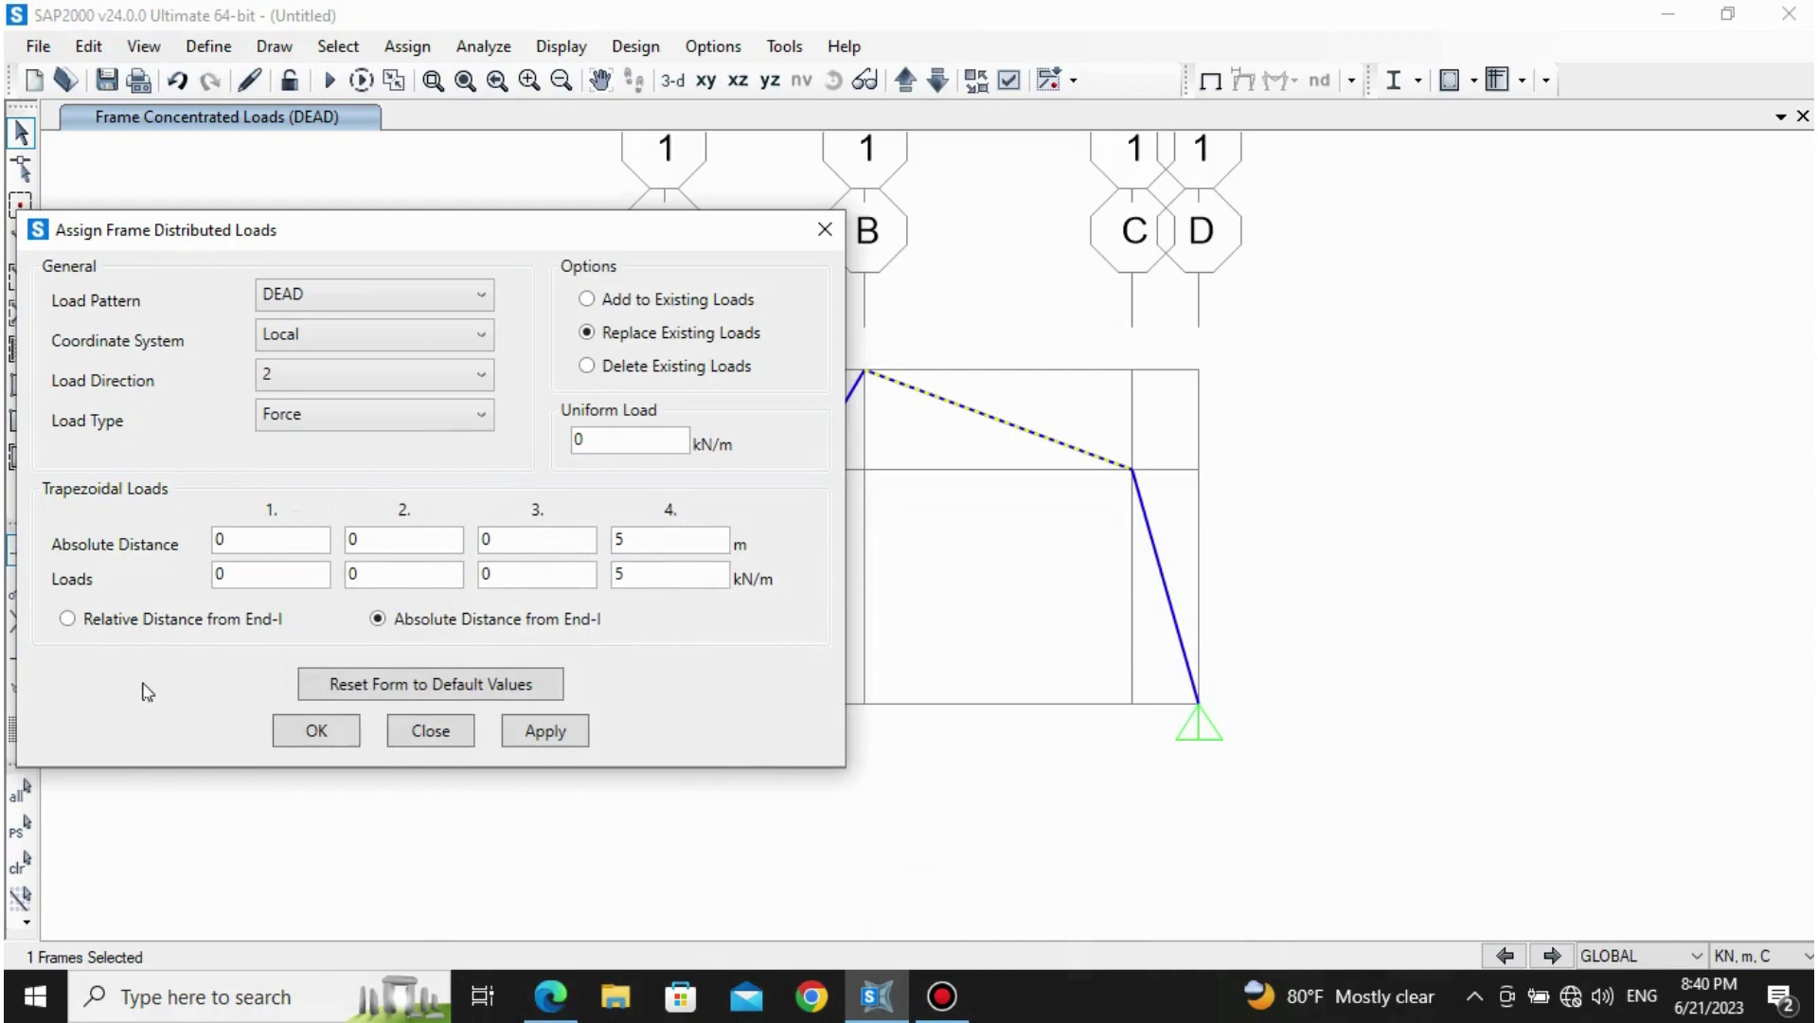
{"action": "left_click", "coordinate": [145, 618]}
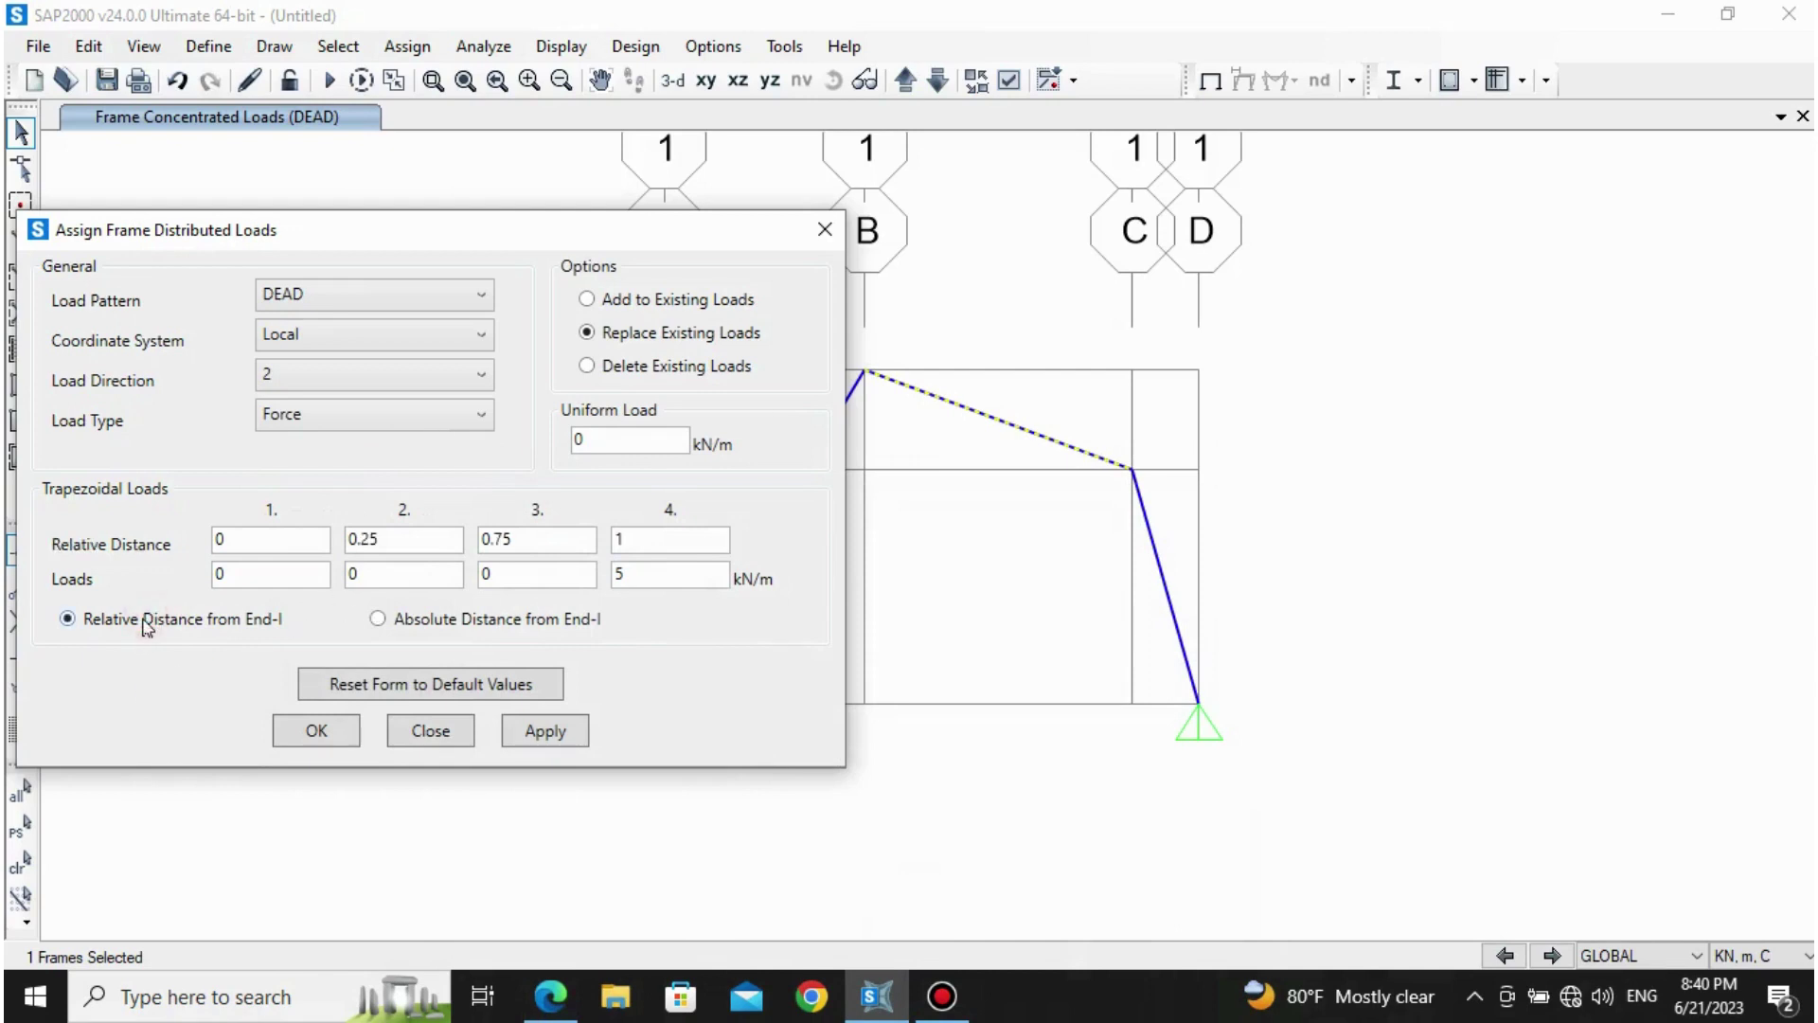
Step: Set the first trapezoidal load value to 3 kN/m and the fourth to 0
{"action": "left_click", "coordinate": [272, 580]}
{"action": "double_click", "coordinate": [639, 578]}
{"action": "key", "text": "BackSpace"}
Step: Set the second and third relative distances of the trapezoidal load to 0
{"action": "left_click", "coordinate": [432, 538]}
{"action": "key", "text": "BackSpace"}
{"action": "key", "text": "BackSpace"}
{"action": "key", "text": "BackSpace"}
{"action": "left_click", "coordinate": [546, 539]}
{"action": "key", "text": "BackSpace"}
{"action": "key", "text": "BackSpace"}
Step: Set the second and third trapezoidal load values to 3 kN/m
{"action": "left_click", "coordinate": [429, 577]}
{"action": "key", "text": "BackSpace"}
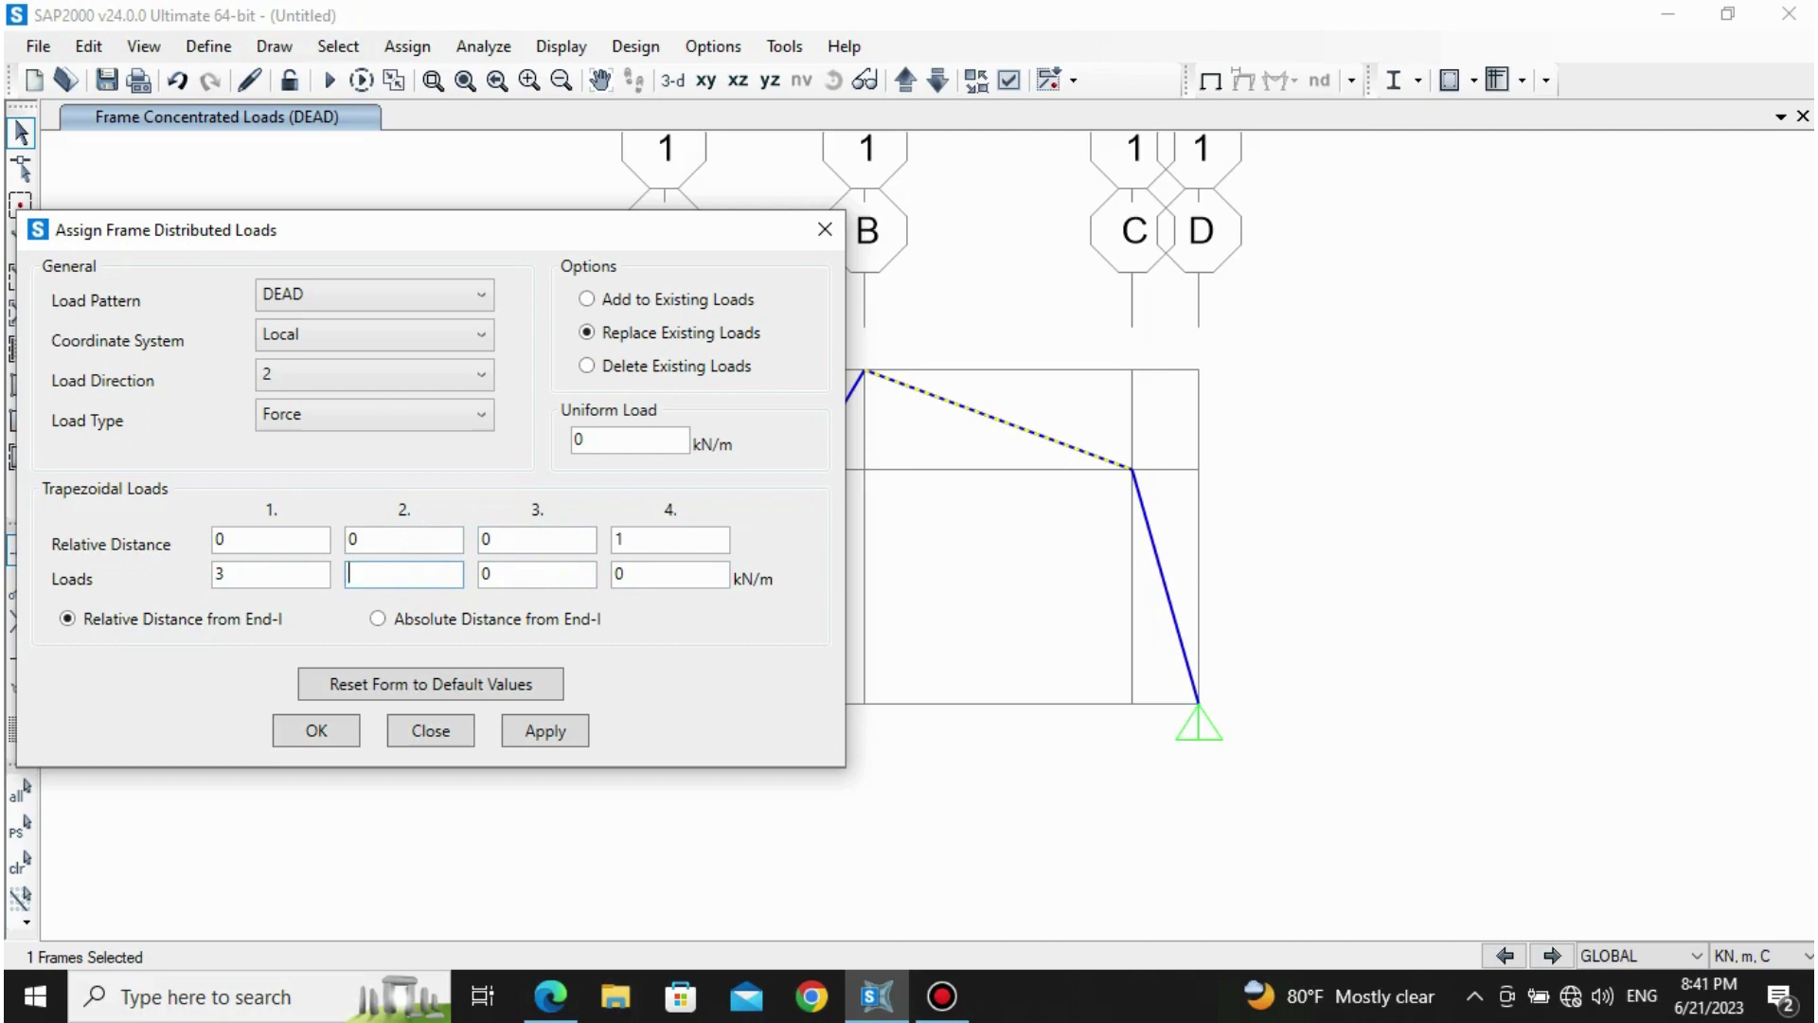
{"action": "left_click", "coordinate": [507, 580]}
{"action": "key", "text": "BackSpace"}
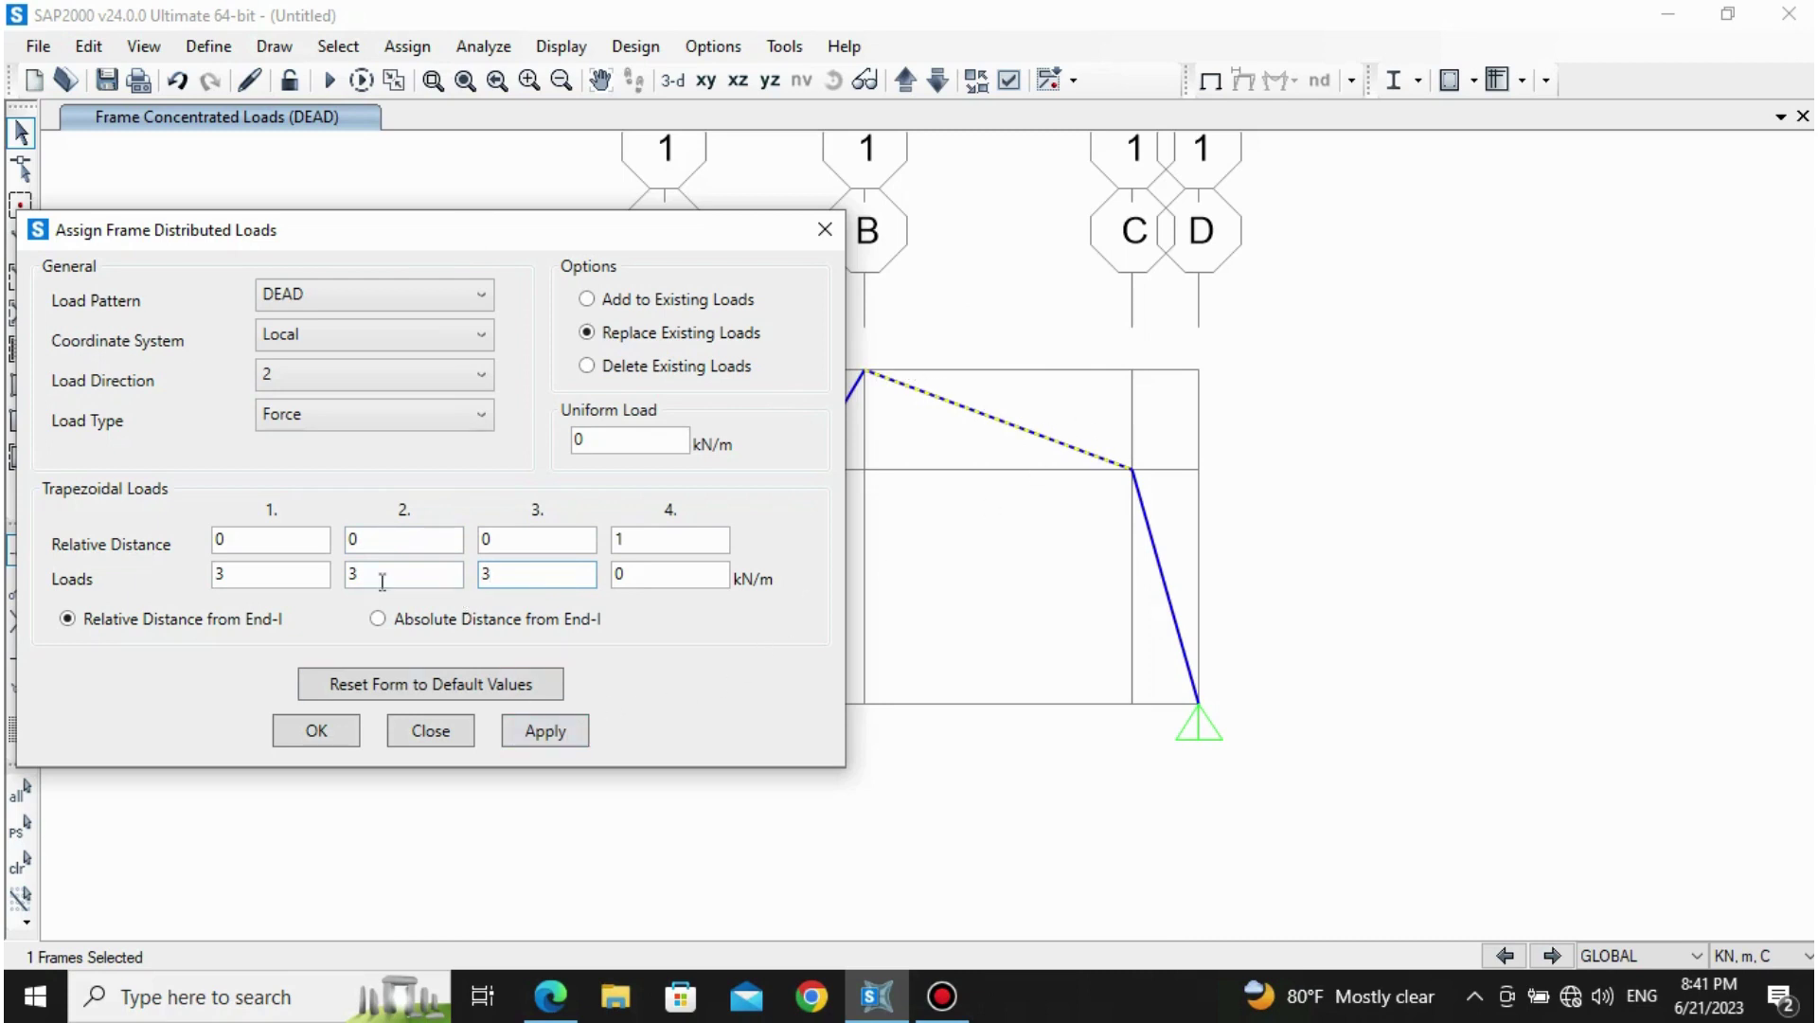
Step: Change the first three trapezoidal load values to -3 kN/m and apply the load to the member between grid lines B and C
{"action": "left_click", "coordinate": [219, 578]}
{"action": "type", "text": "-"}
{"action": "left_click", "coordinate": [351, 575]}
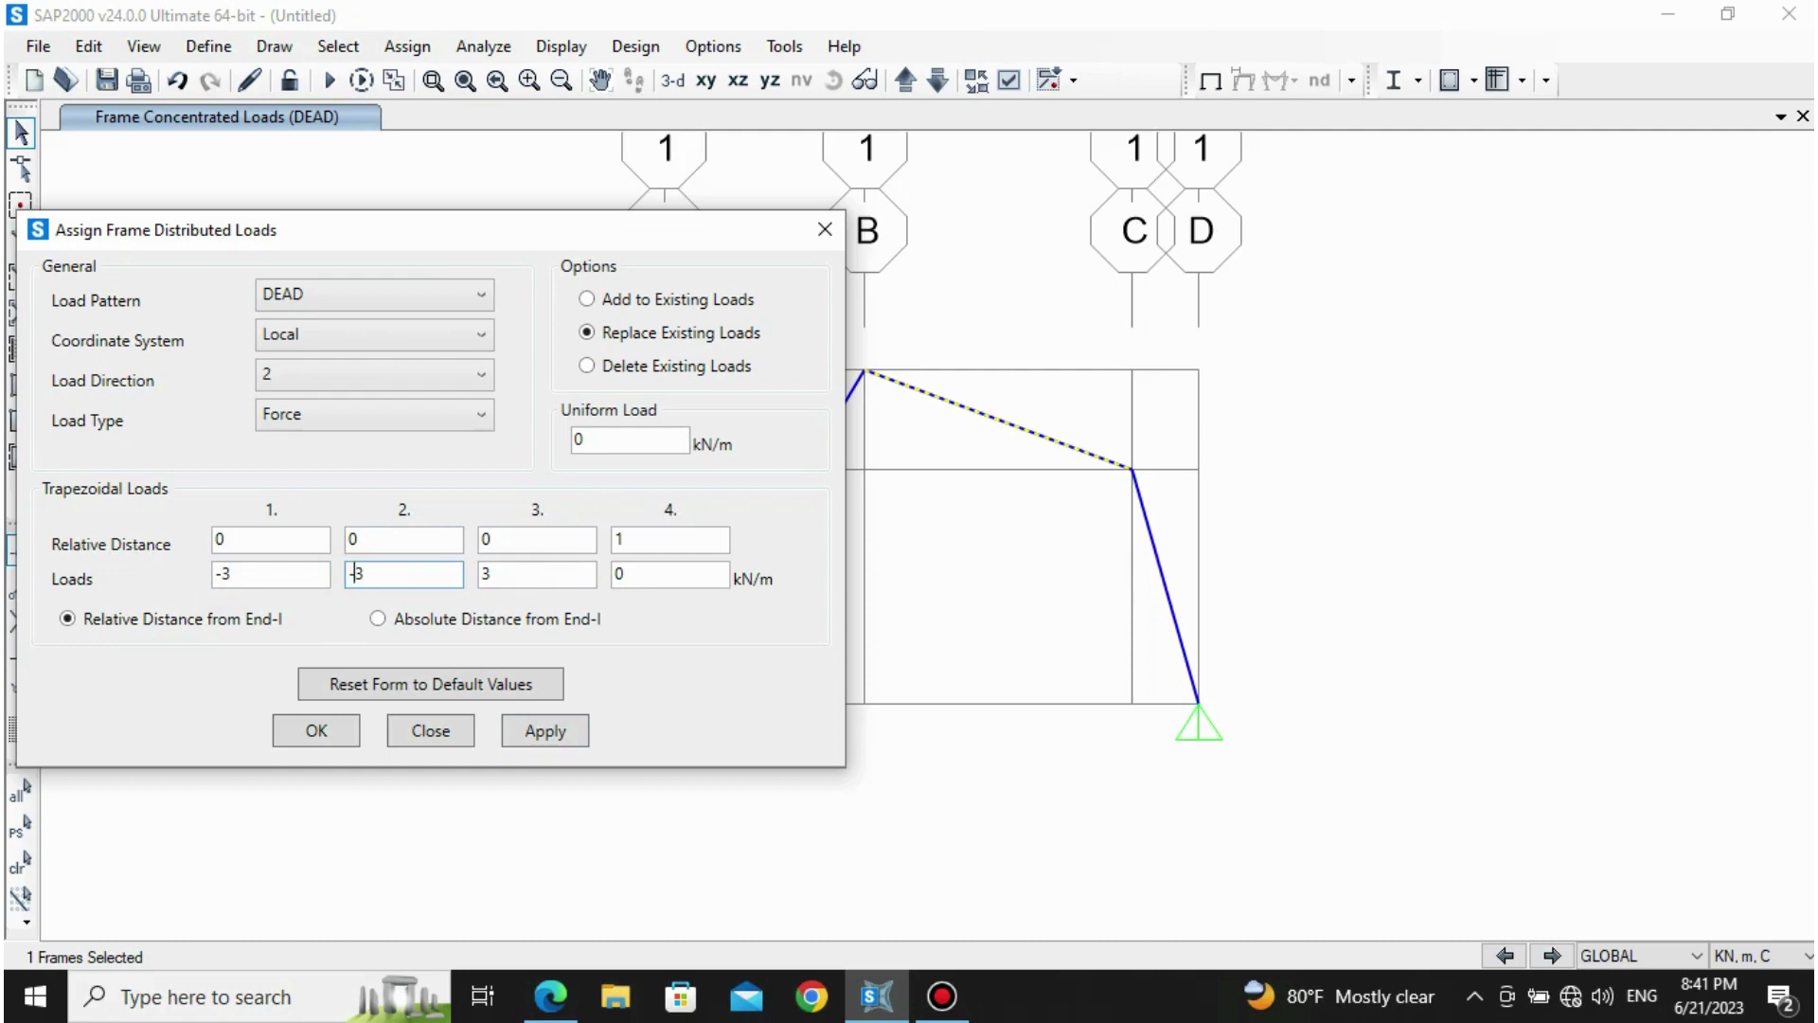
{"action": "type", "text": "-"}
{"action": "left_click", "coordinate": [485, 575]}
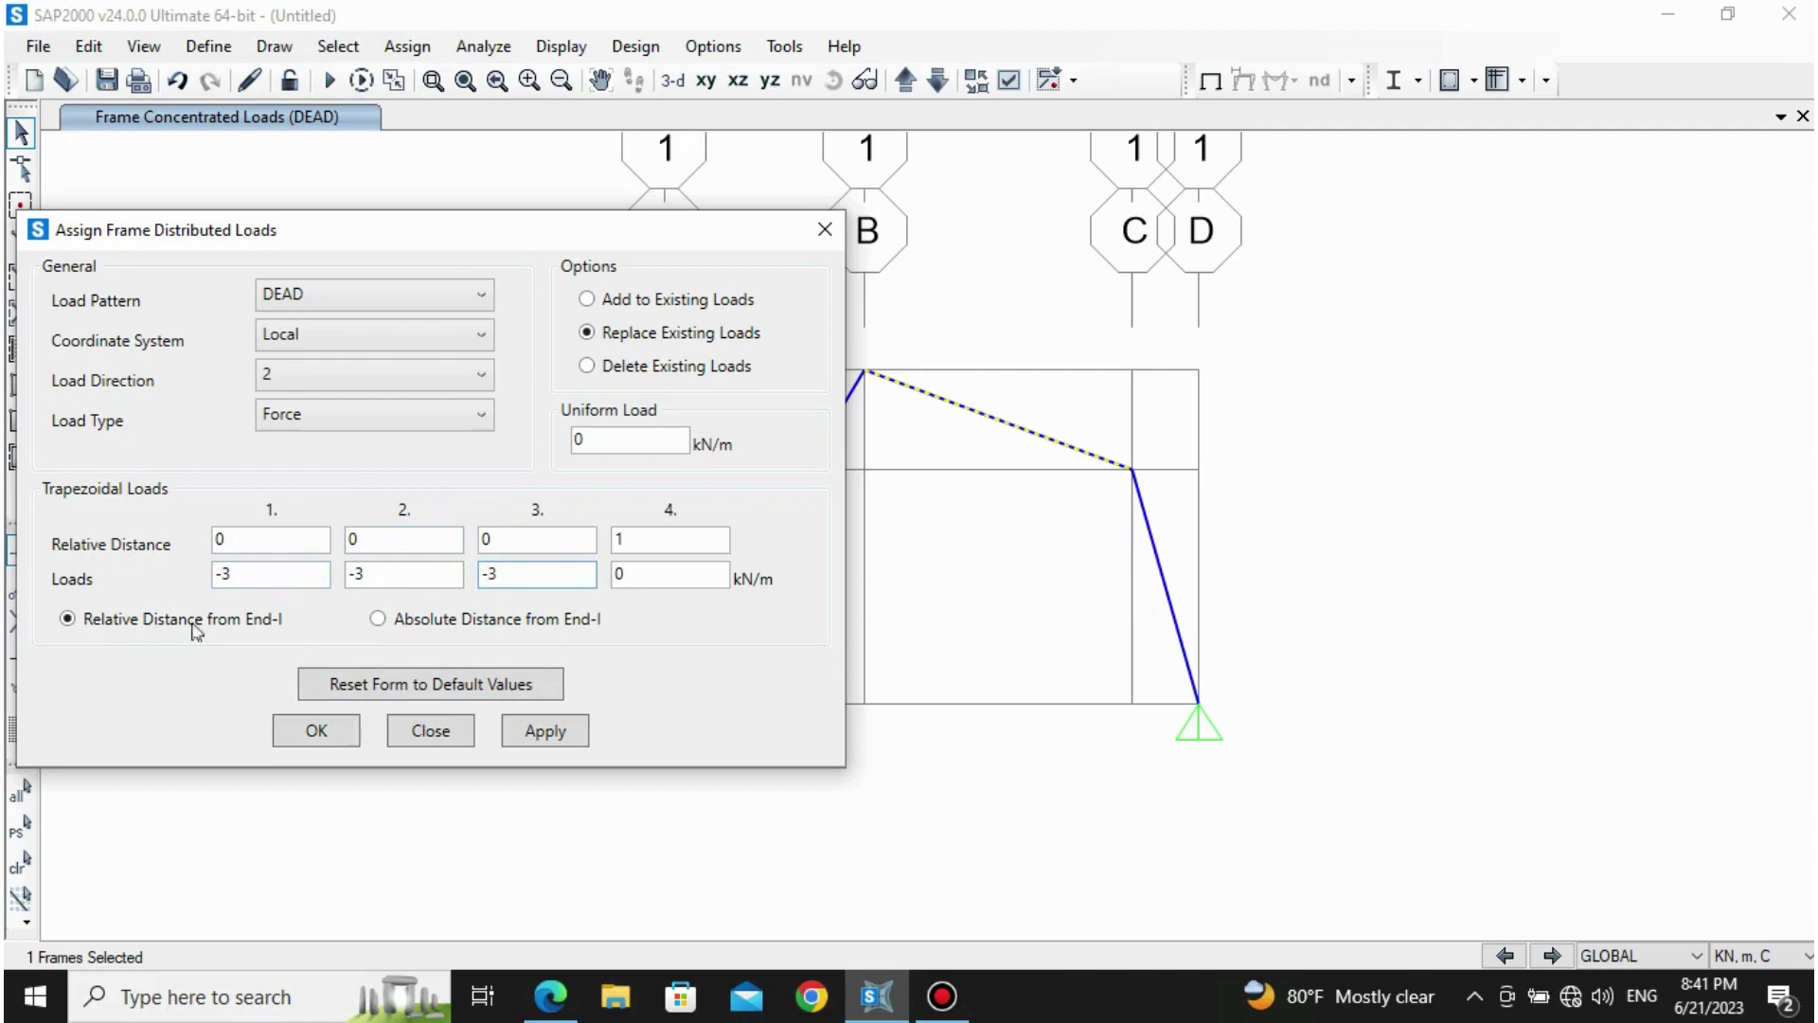
{"action": "left_click", "coordinate": [531, 735]}
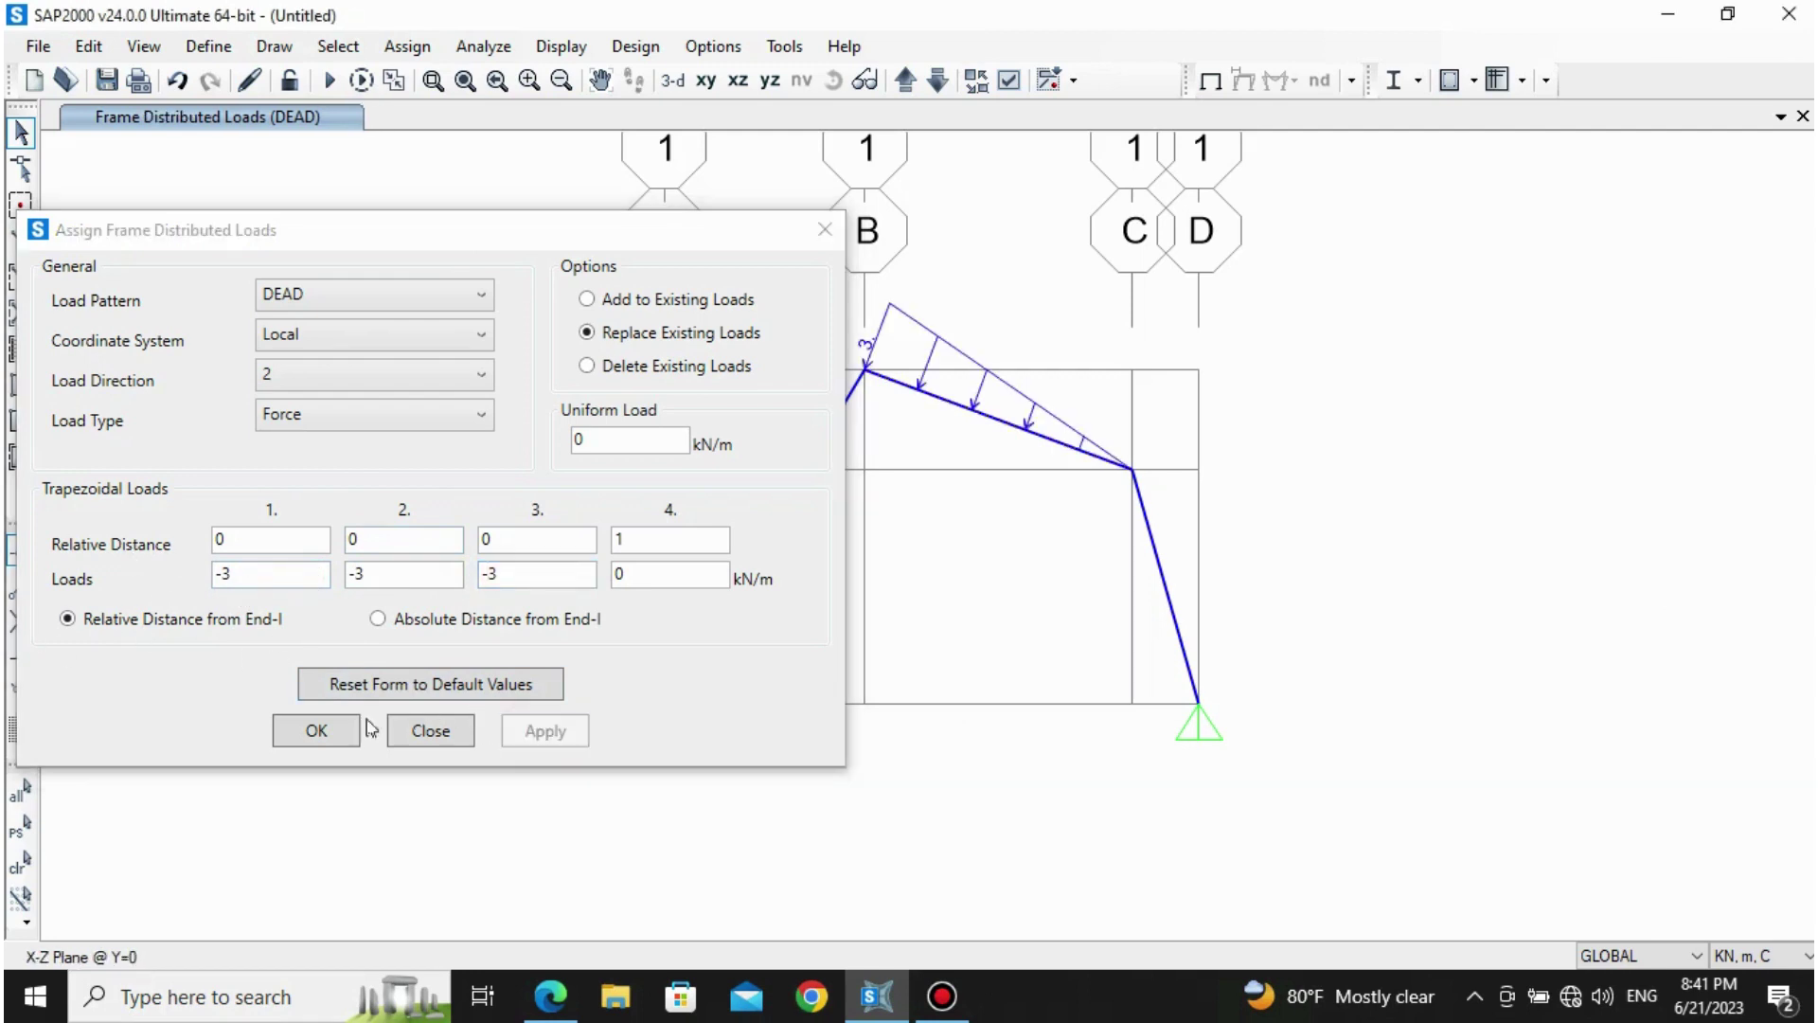
{"action": "left_click", "coordinate": [316, 730]}
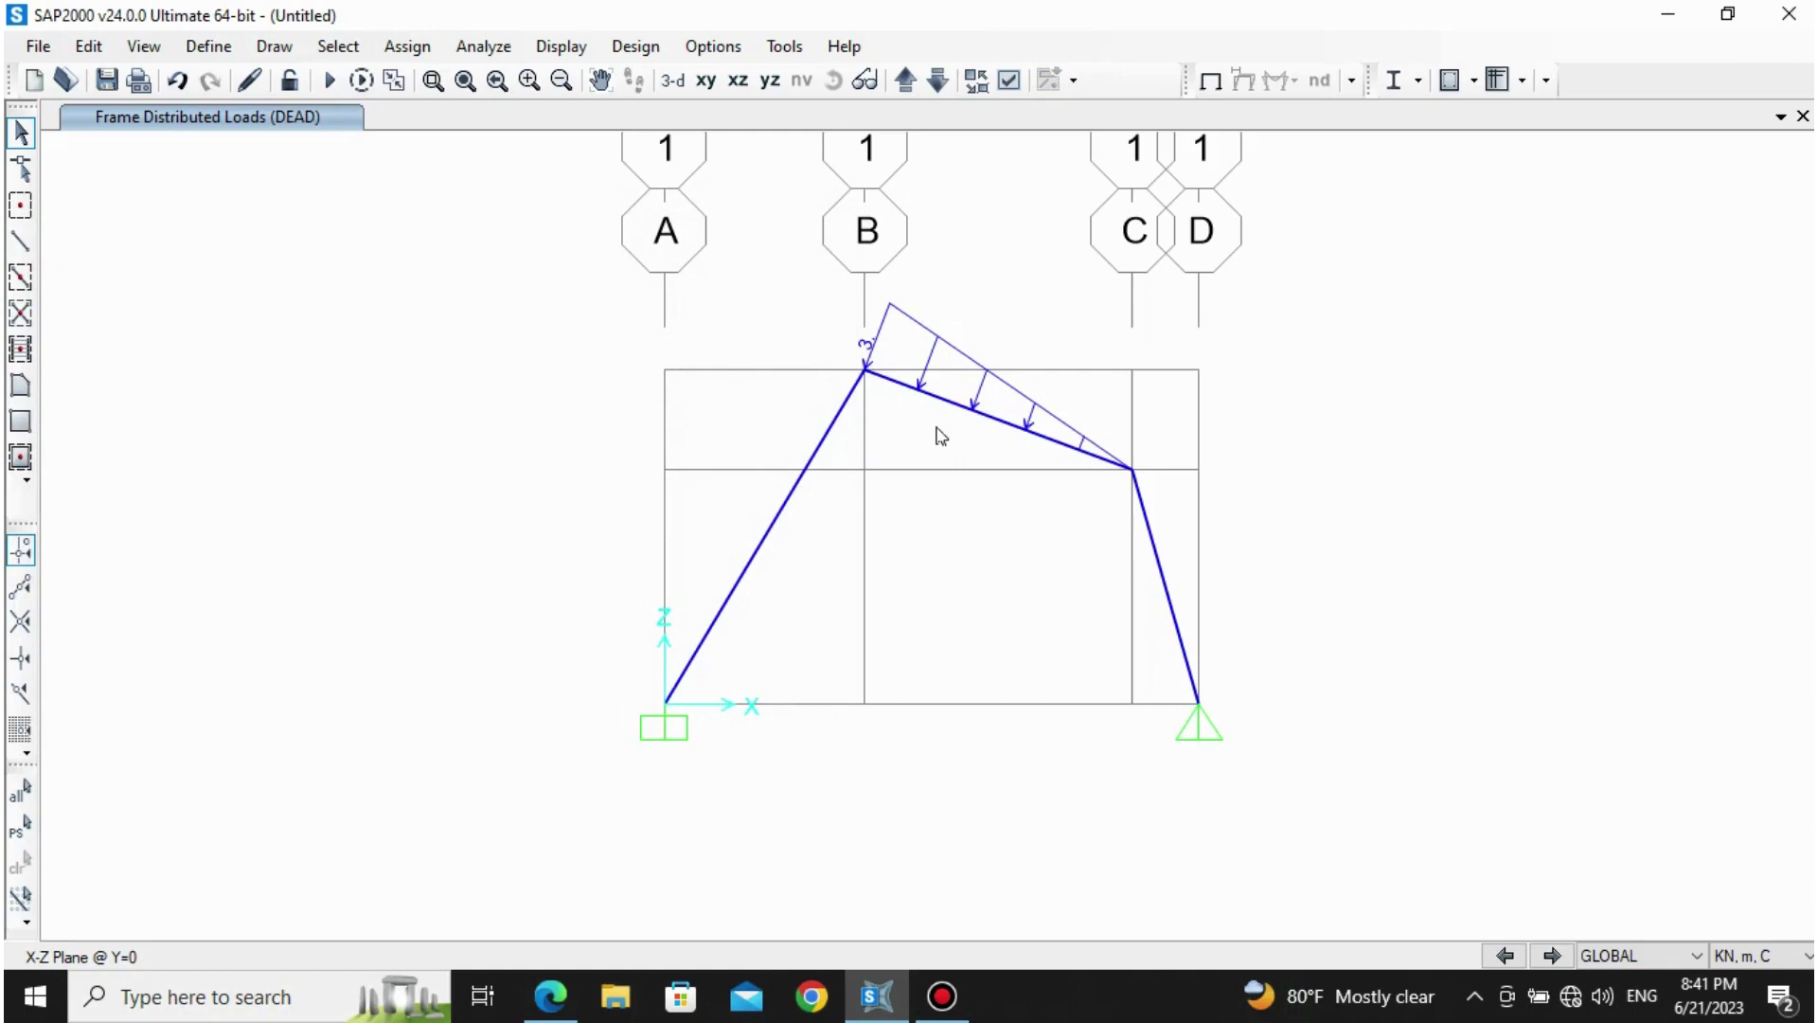
Step: Check the 5 kN/m load in FRAME.pdf, and open the distributed load assignment for the member between grid lines C and D
{"action": "left_click", "coordinate": [554, 996]}
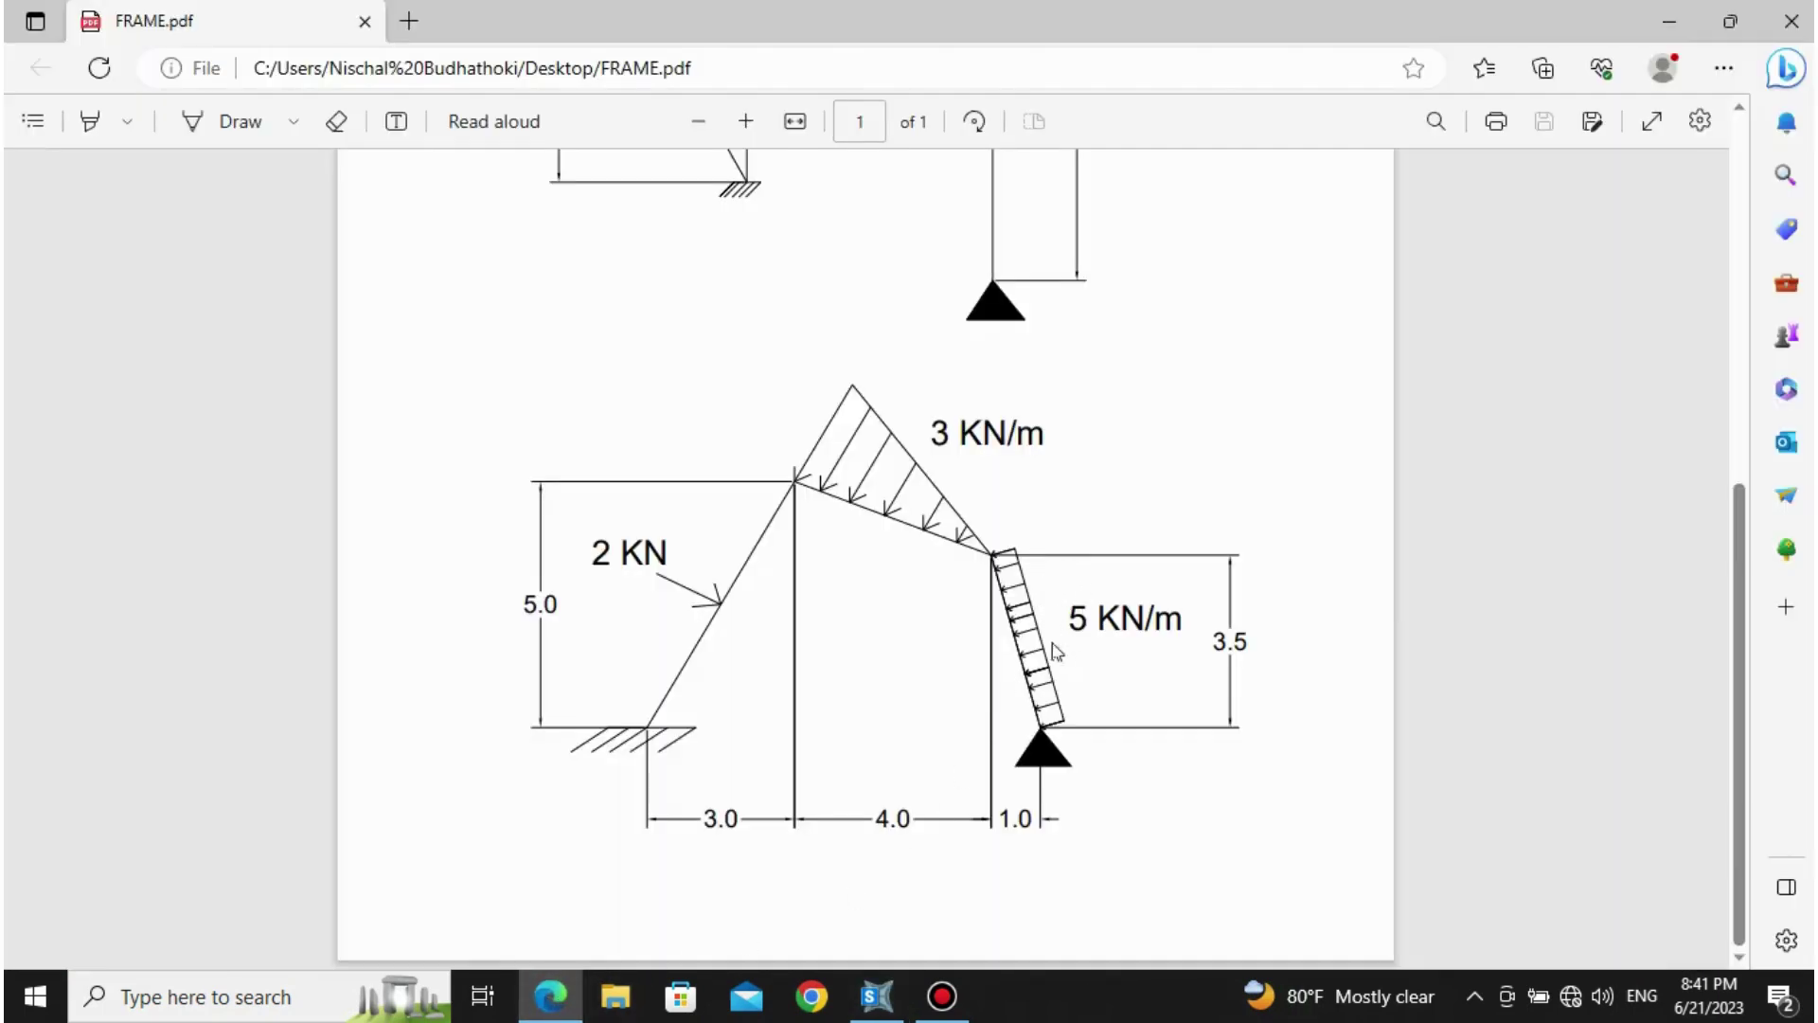
{"action": "left_click", "coordinate": [877, 996]}
{"action": "left_click", "coordinate": [1172, 602]}
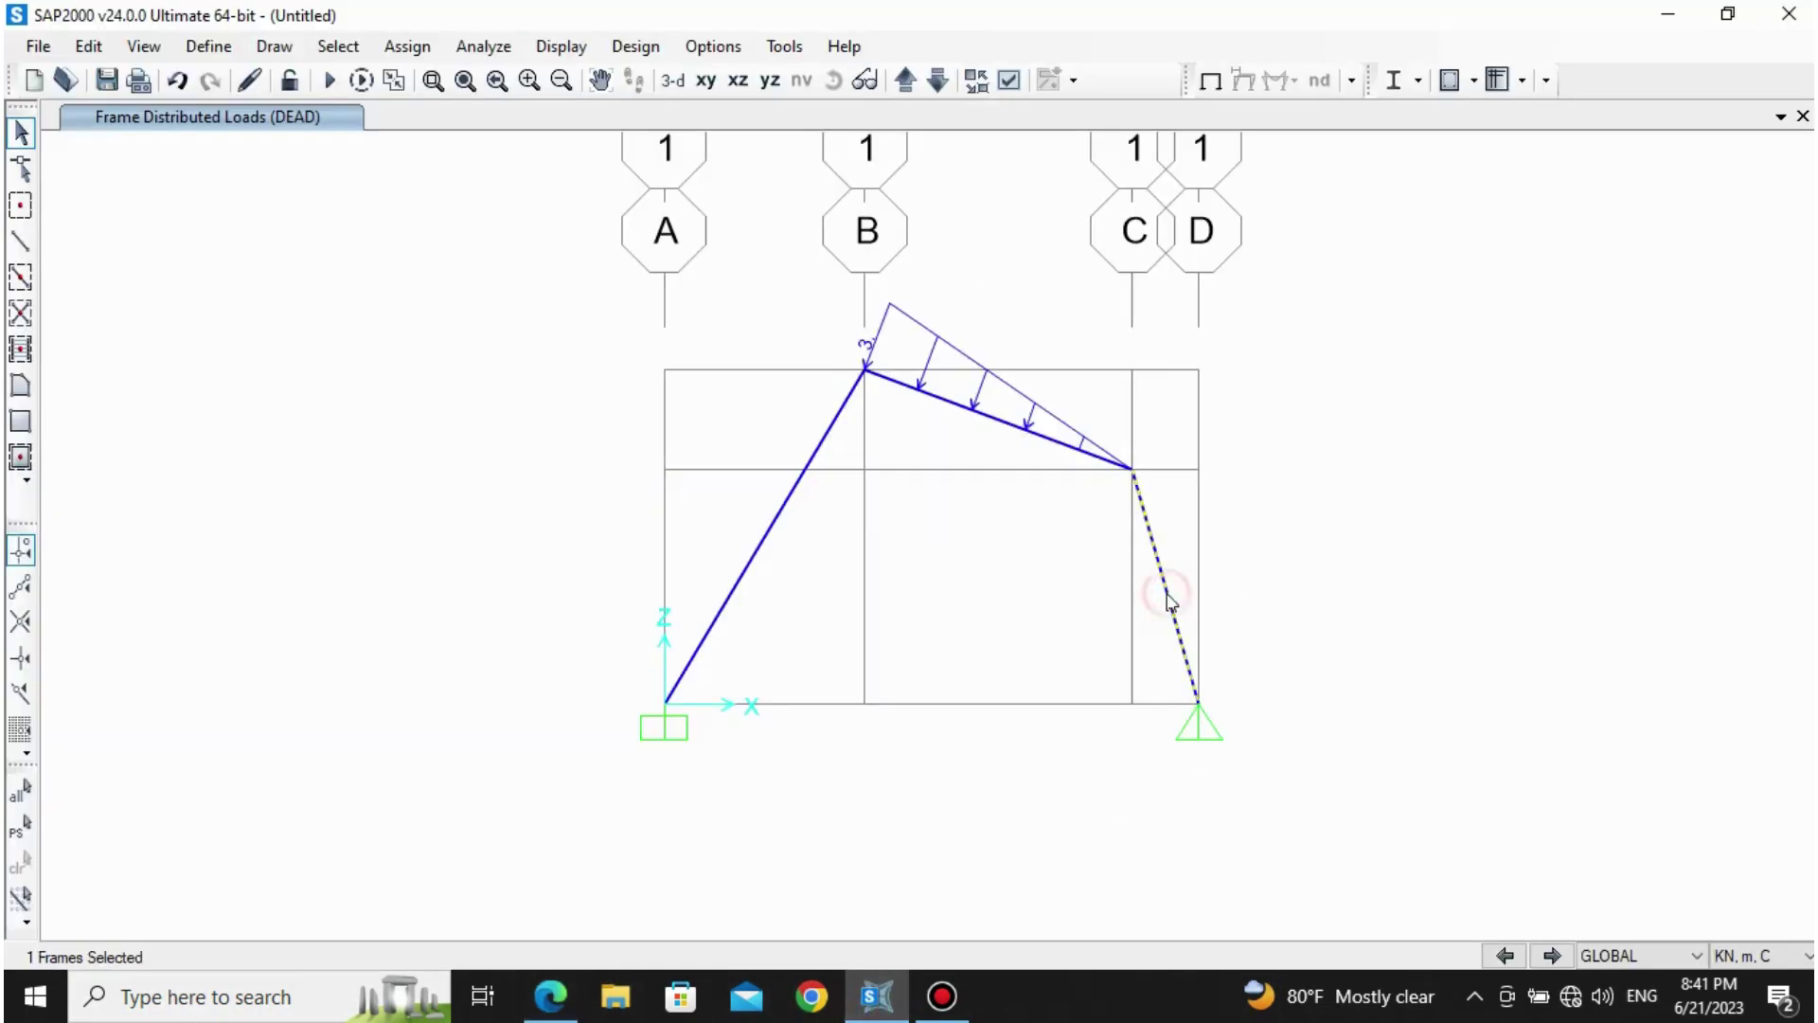
{"action": "left_click", "coordinate": [409, 48]}
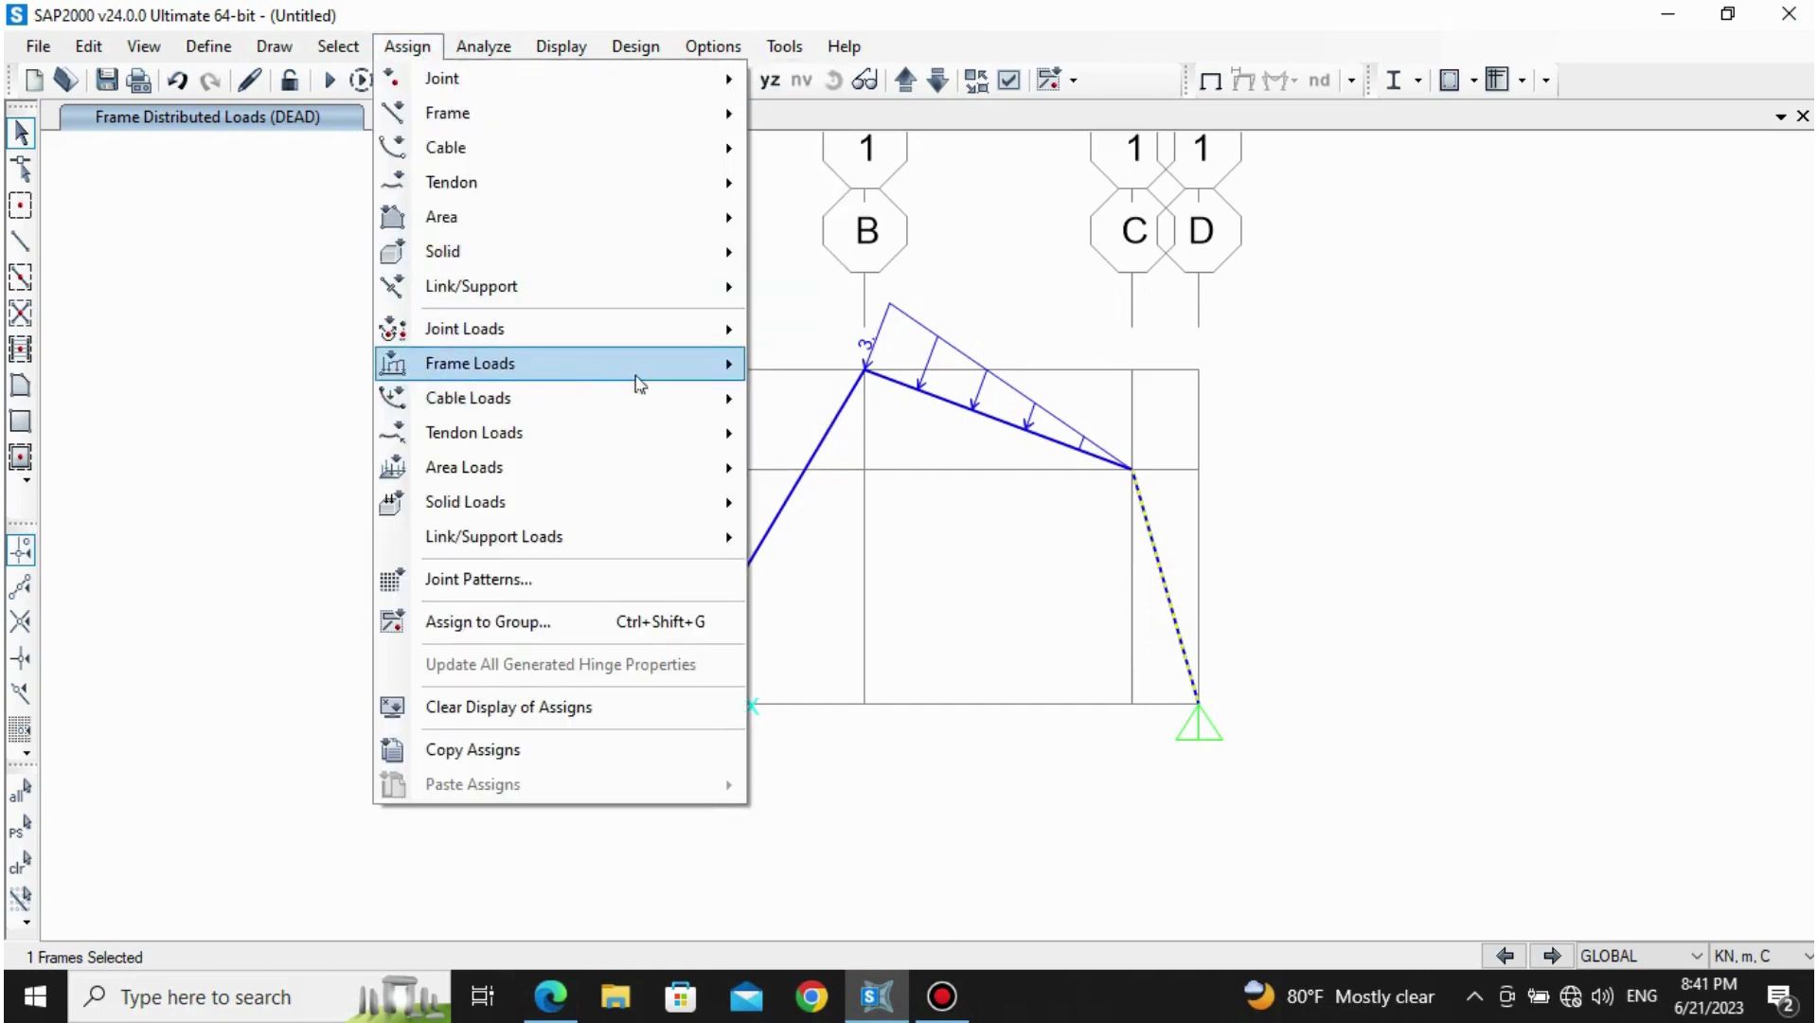
{"action": "mouse_move", "coordinate": [599, 368]}
{"action": "left_click", "coordinate": [815, 443]}
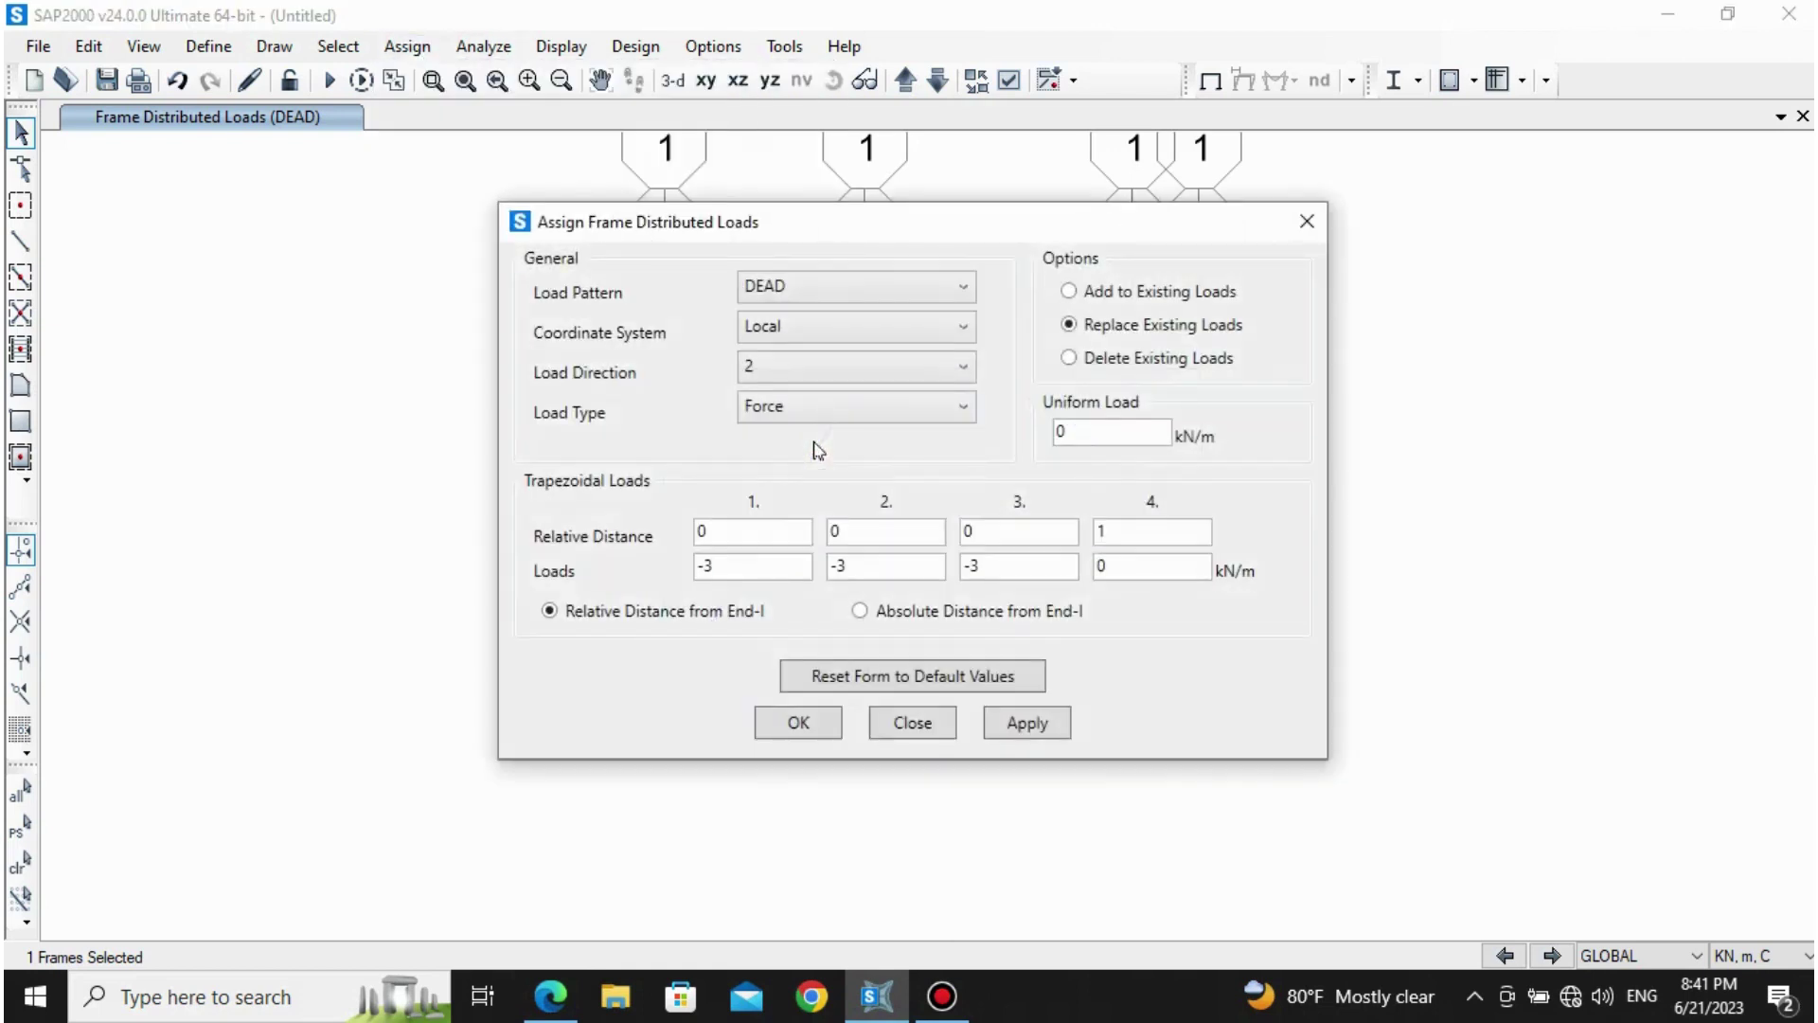
{"action": "left_click_drag", "start_coordinate": [869, 231], "coordinate": [751, 251]}
Step: Set all four trapezoidal load values to -5 kN/m and apply the load to the member between grid lines C and D
{"action": "left_click", "coordinate": [610, 587]}
{"action": "key", "text": "BackSpace"}
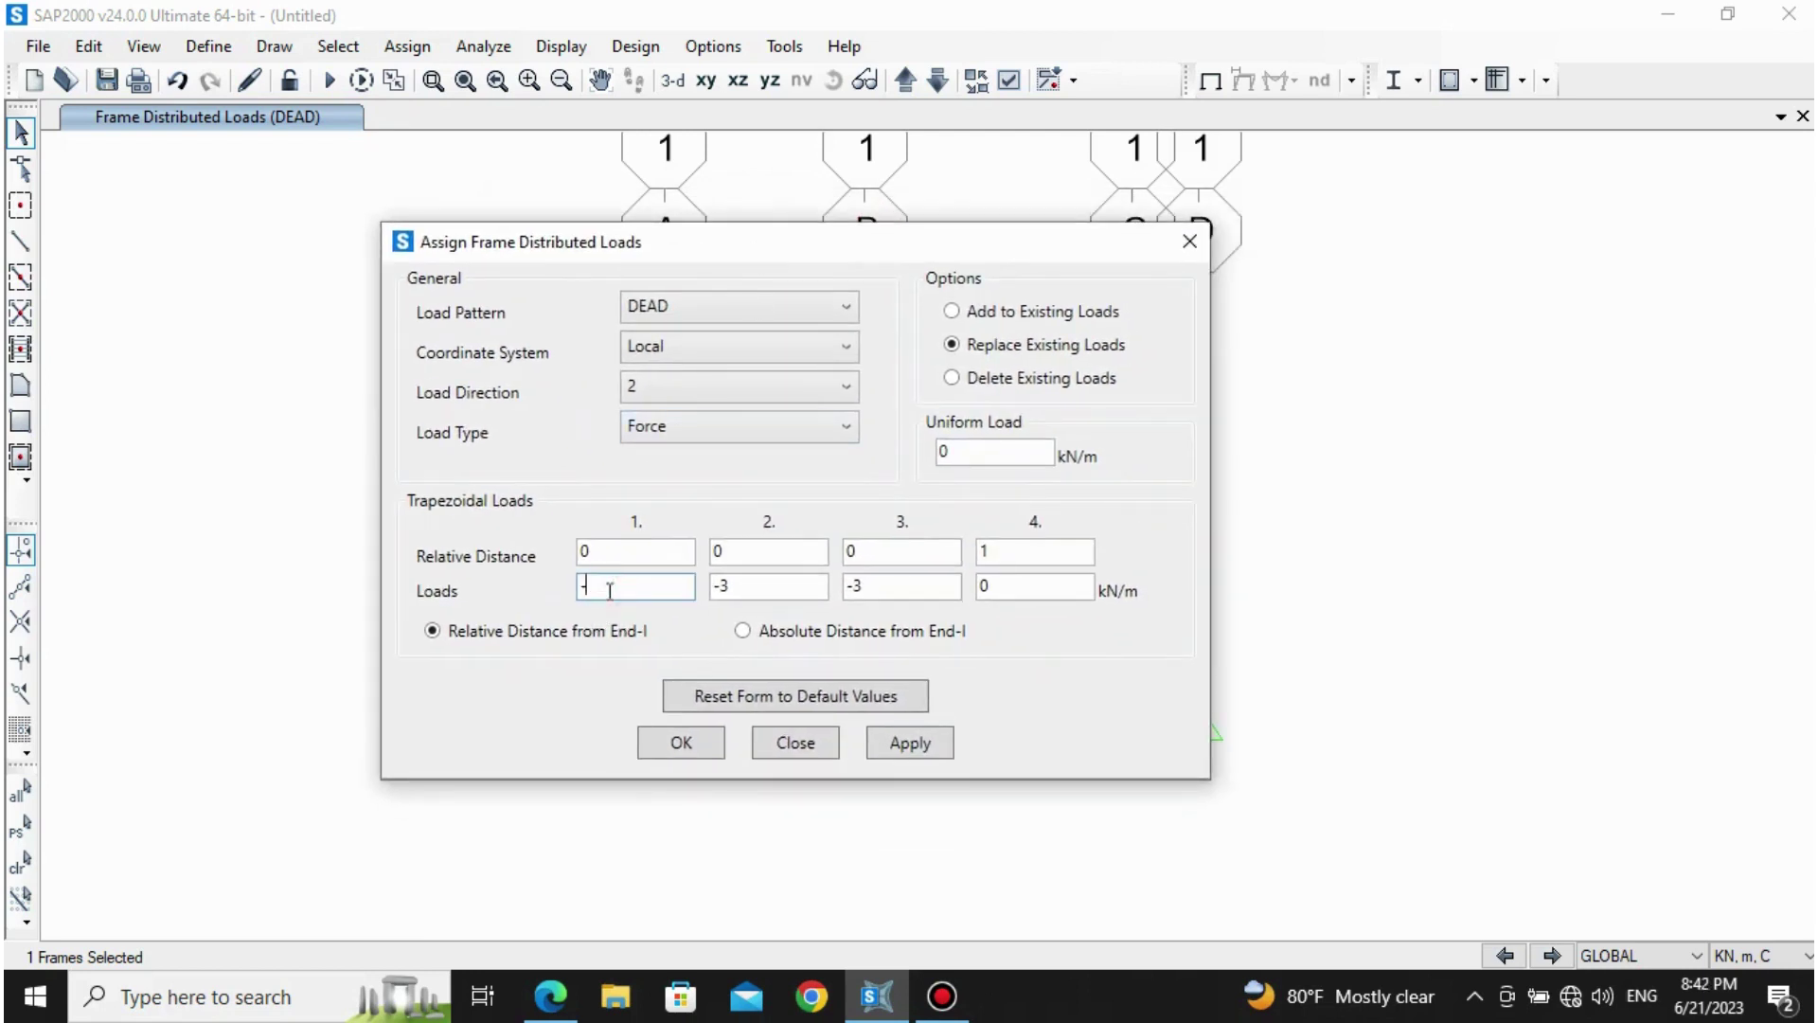
{"action": "left_click", "coordinate": [751, 595]}
{"action": "type", "text": "5"}
{"action": "left_click", "coordinate": [887, 594]}
{"action": "left_click", "coordinate": [1073, 582]}
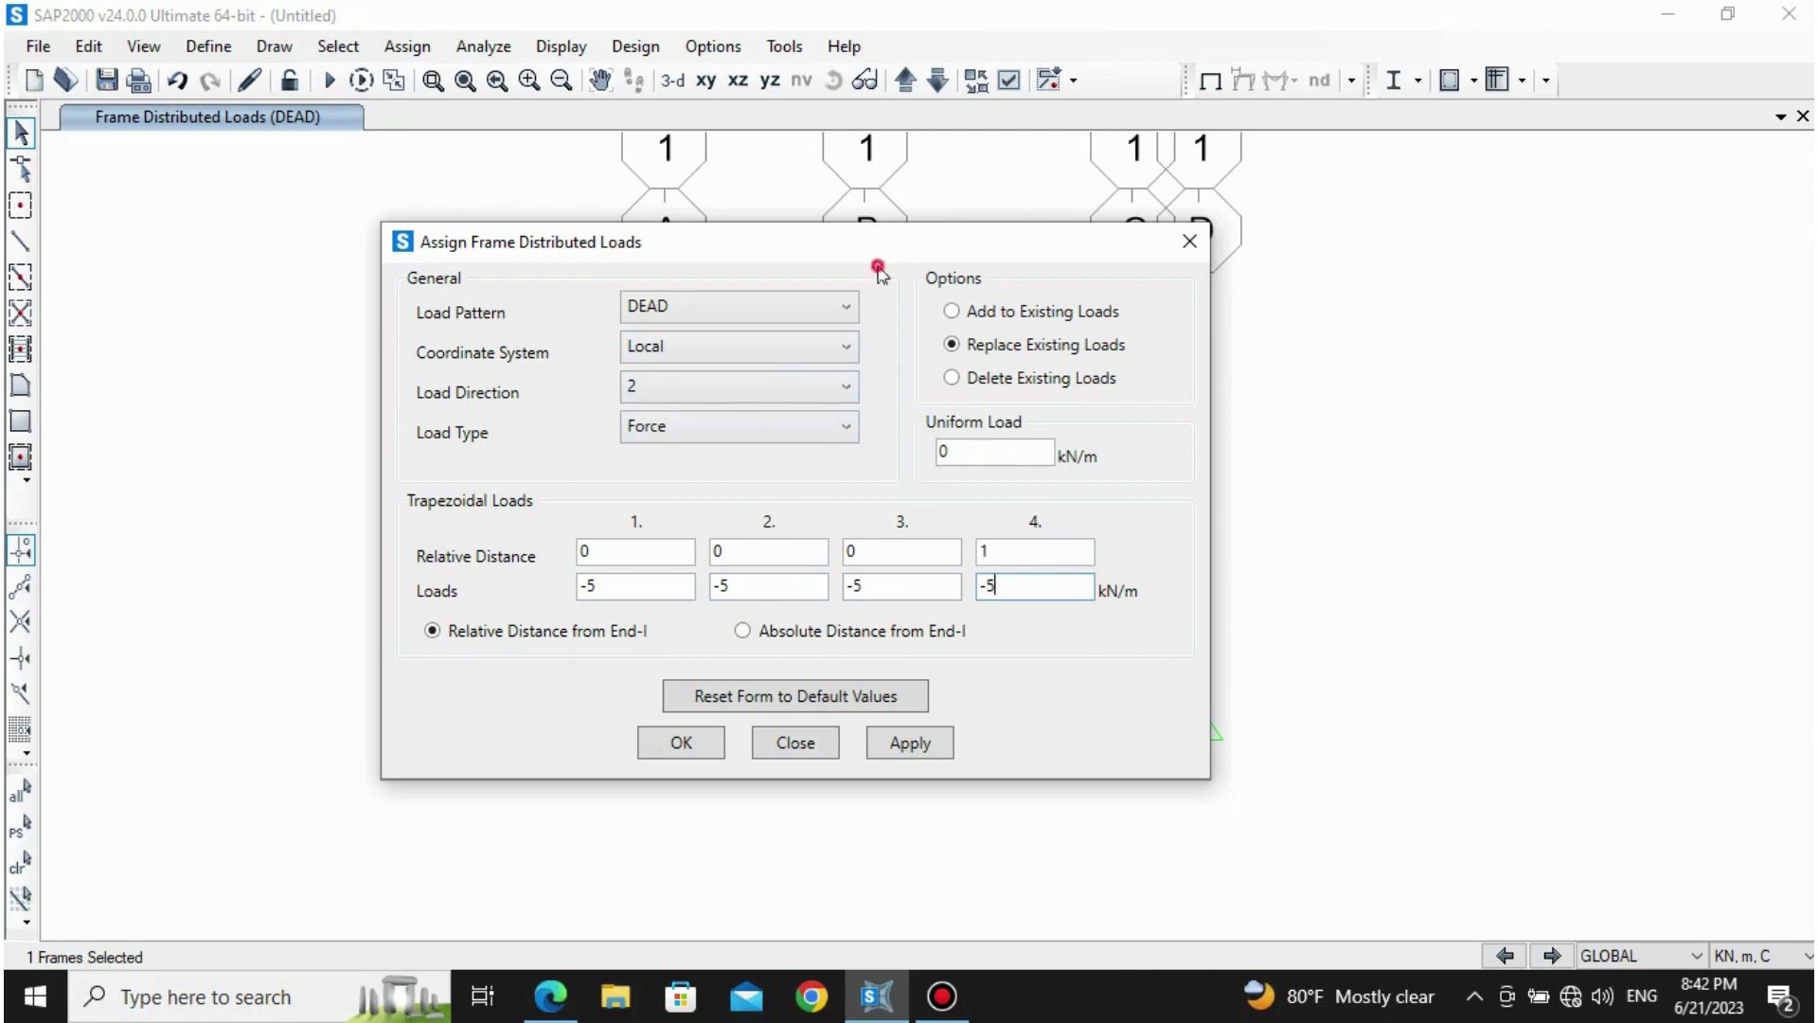
{"action": "mouse_move", "coordinate": [879, 250]}
{"action": "left_mouse_down"}
{"action": "mouse_move", "coordinate": [674, 284]}
{"action": "mouse_move", "coordinate": [544, 164]}
{"action": "left_mouse_up"}
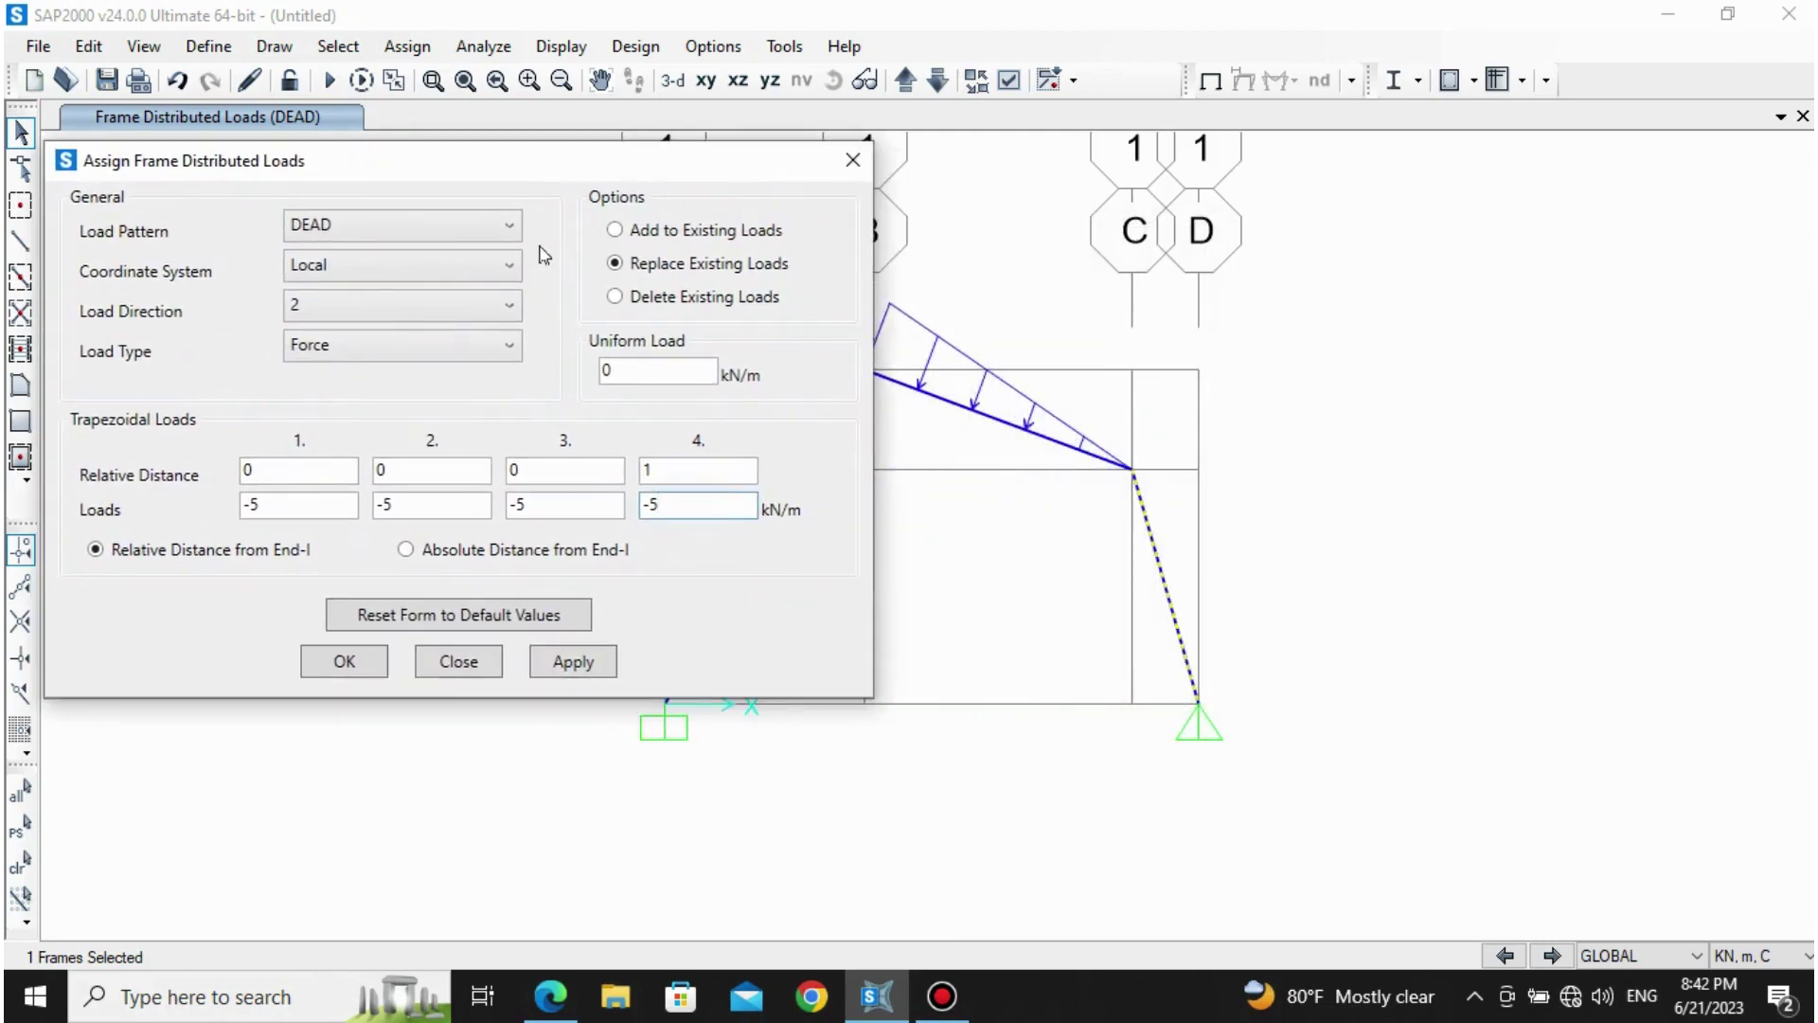
{"action": "left_click", "coordinate": [568, 663]}
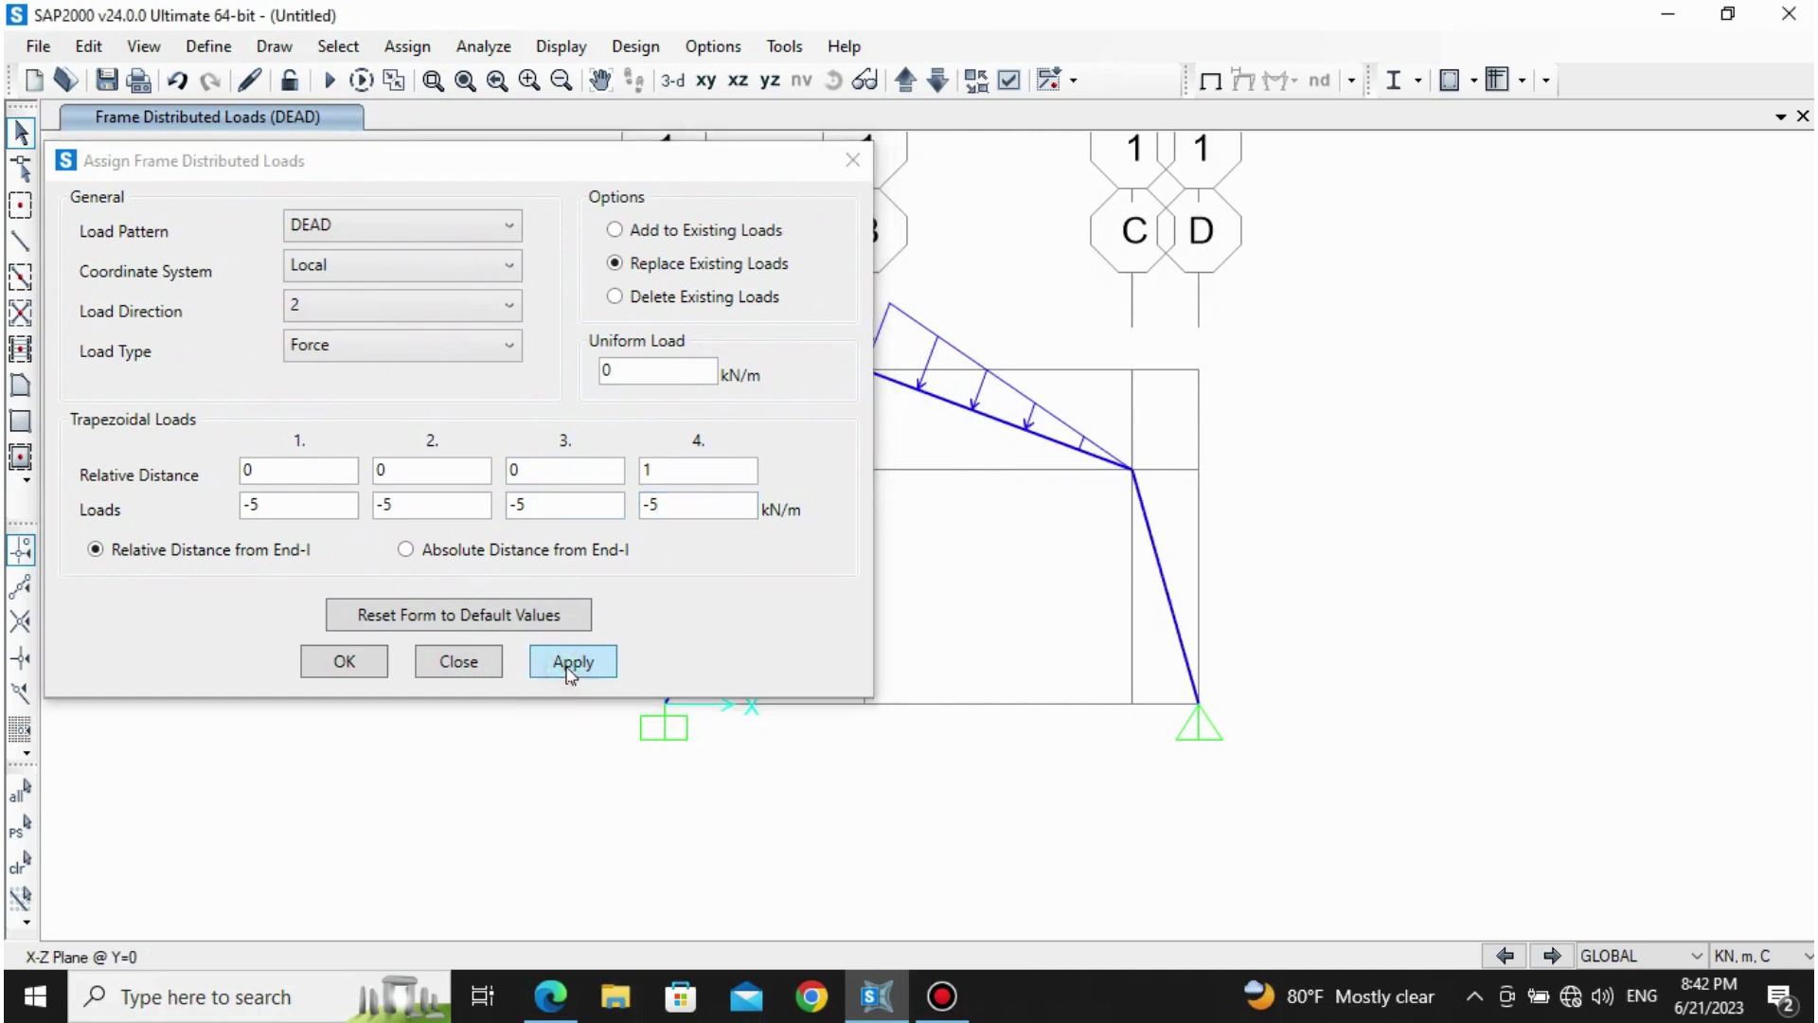
{"action": "left_click", "coordinate": [368, 660]}
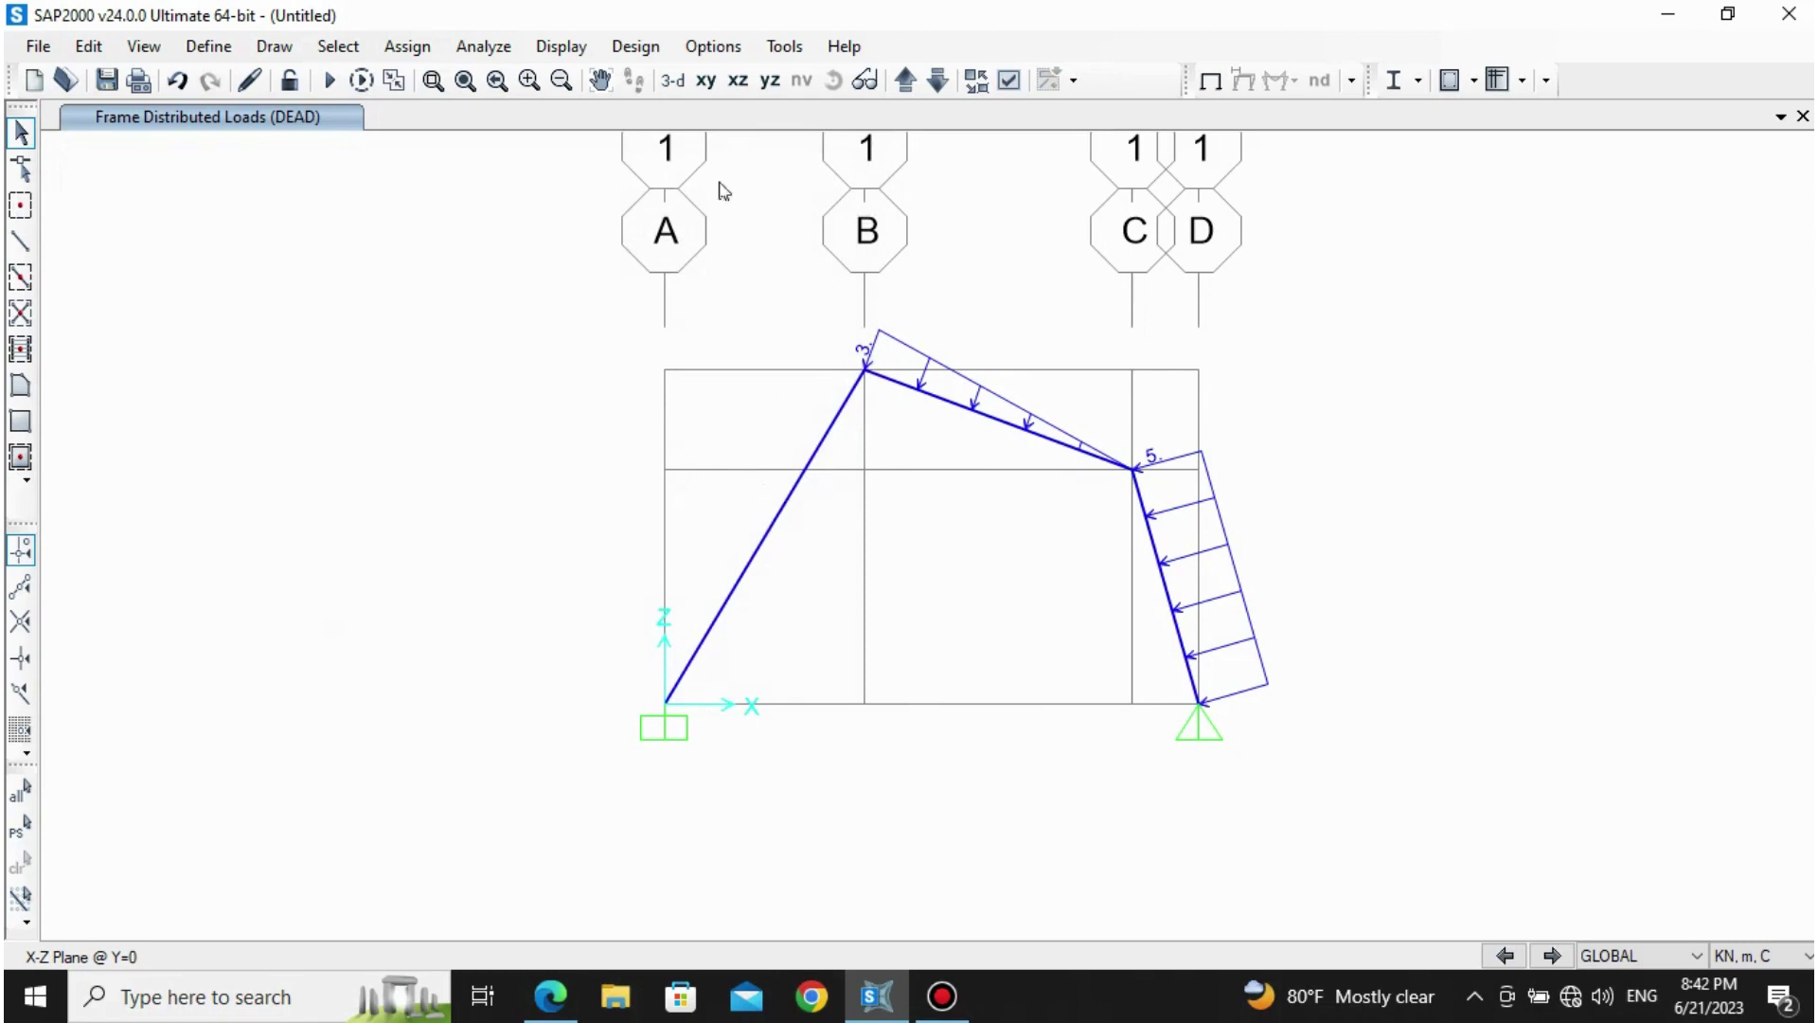
Step: Display the frame span loading forces for the DEAD pattern, including joint loads and span loading values
{"action": "left_click", "coordinate": [561, 50]}
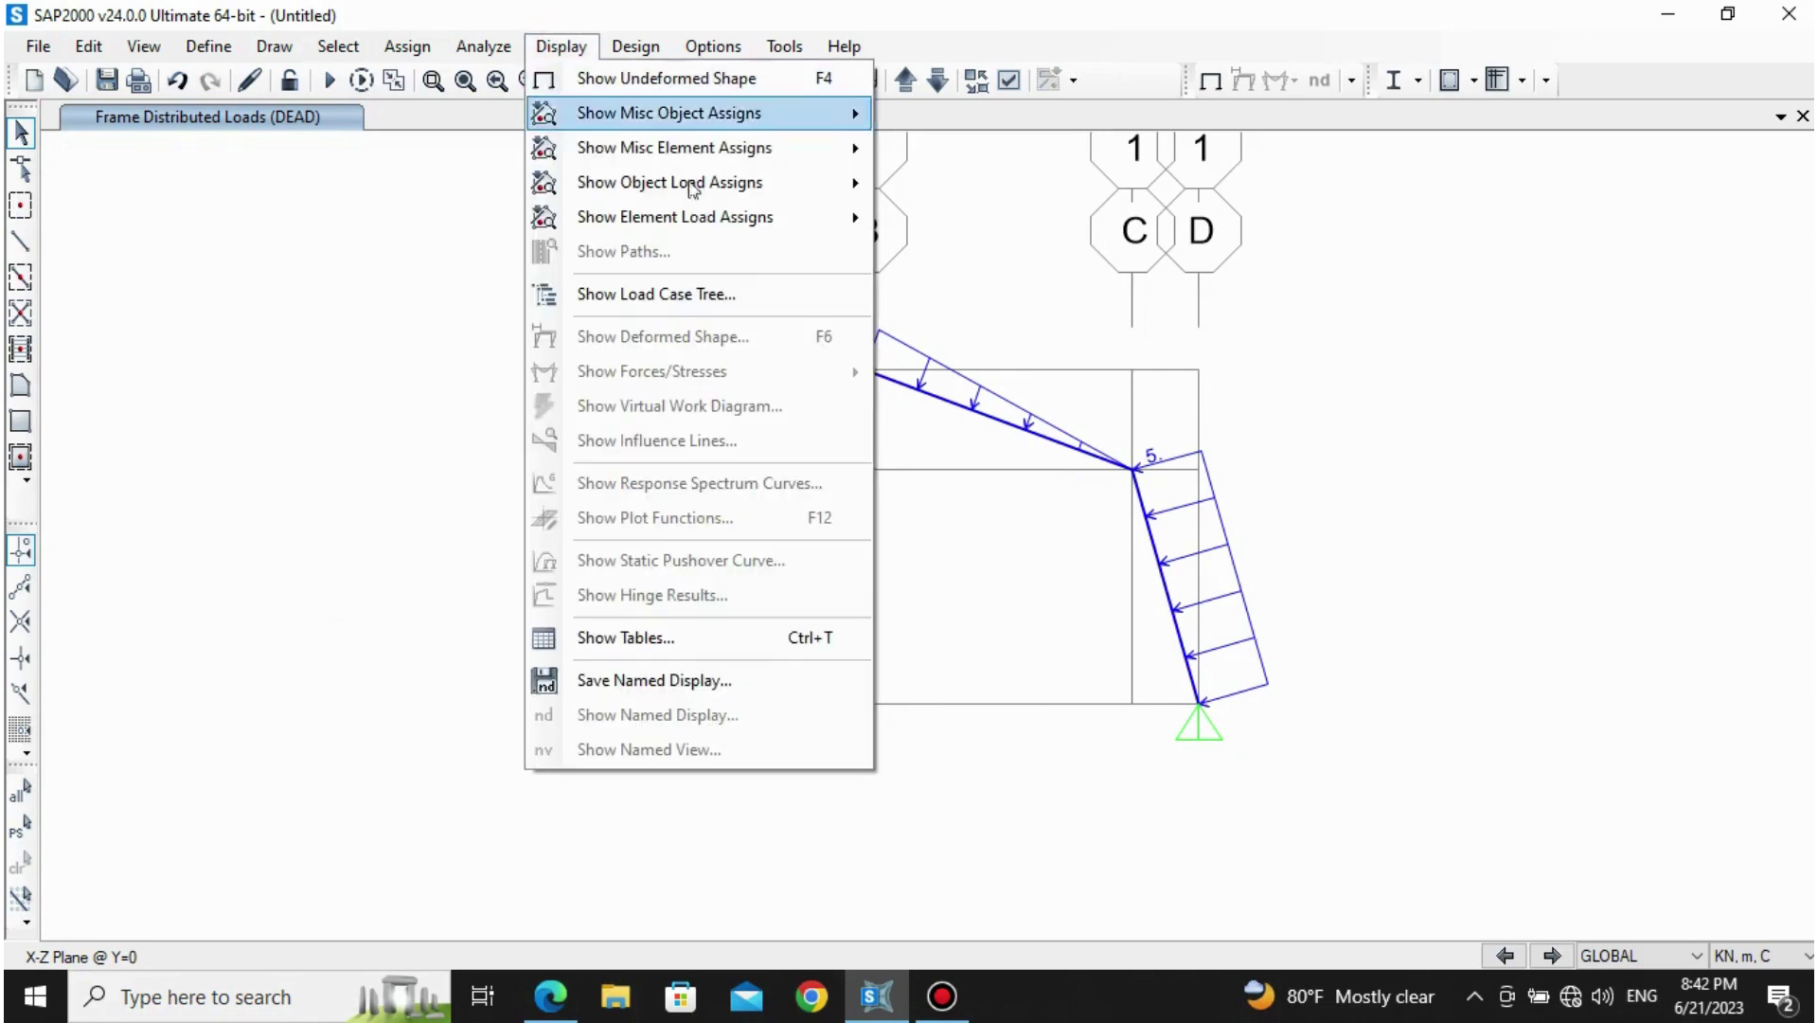
{"action": "mouse_move", "coordinate": [720, 182]}
{"action": "left_click", "coordinate": [928, 216]}
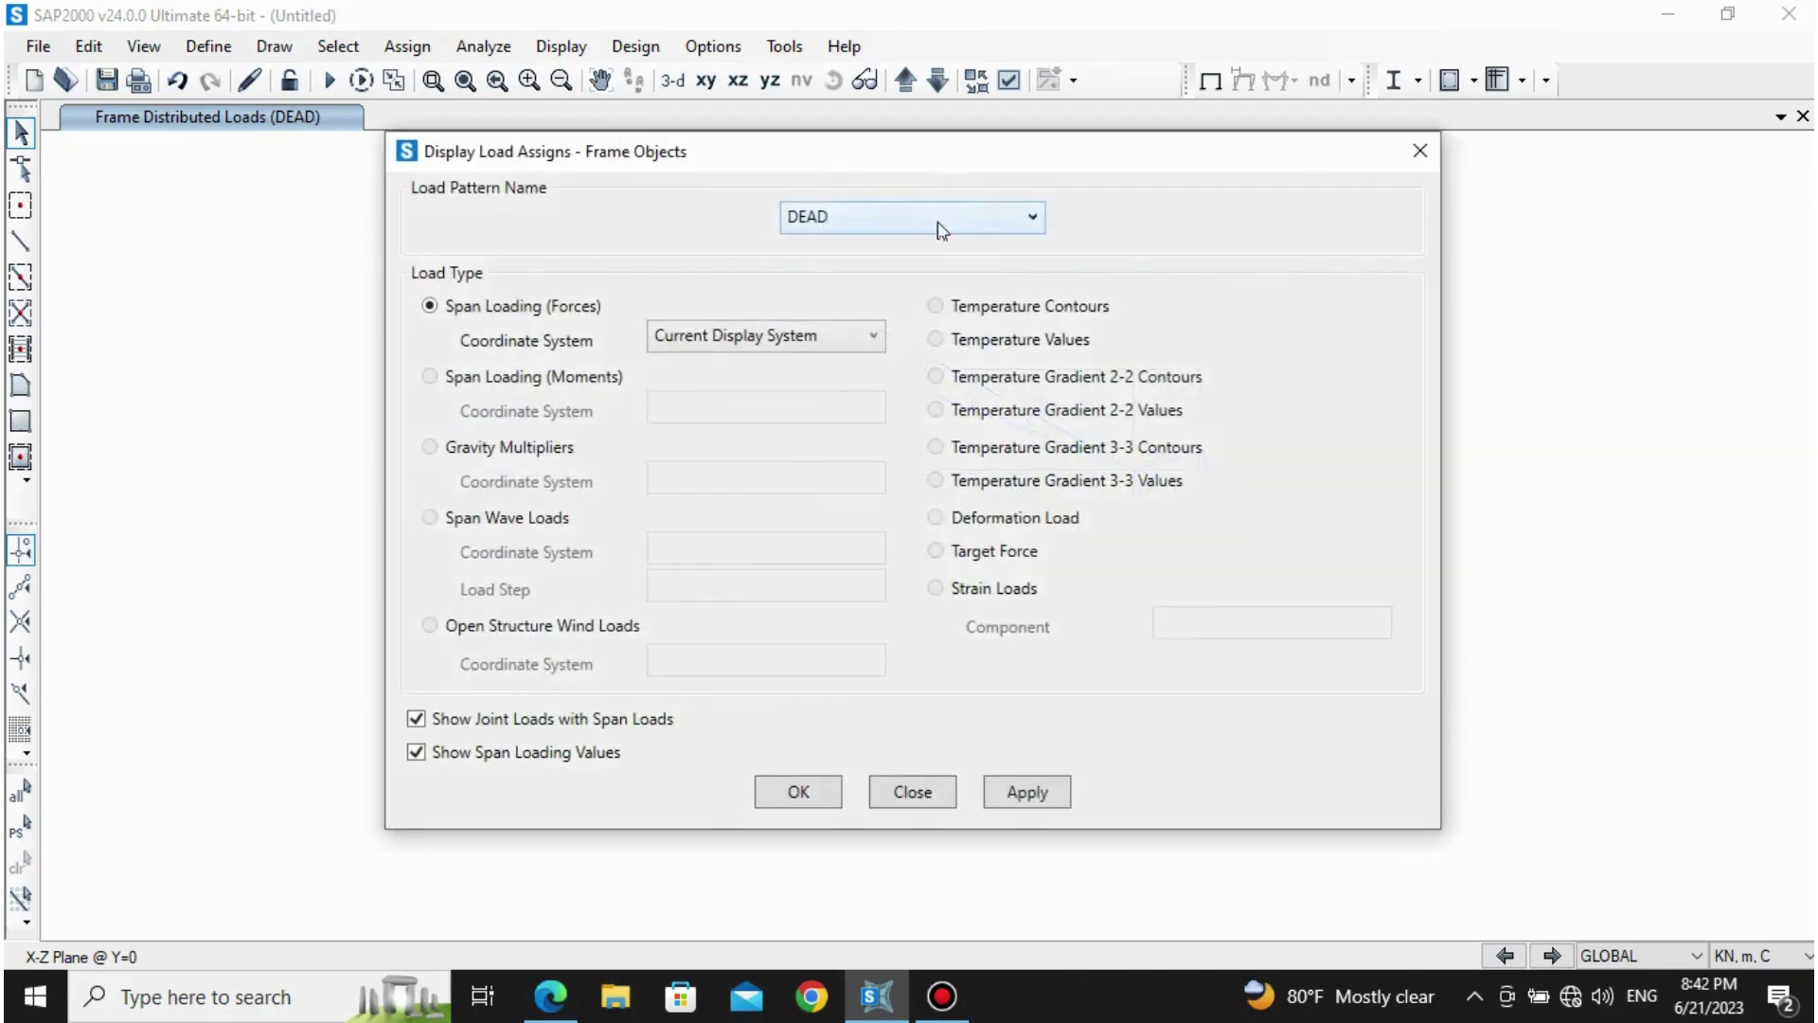
{"action": "left_click", "coordinate": [1027, 791]}
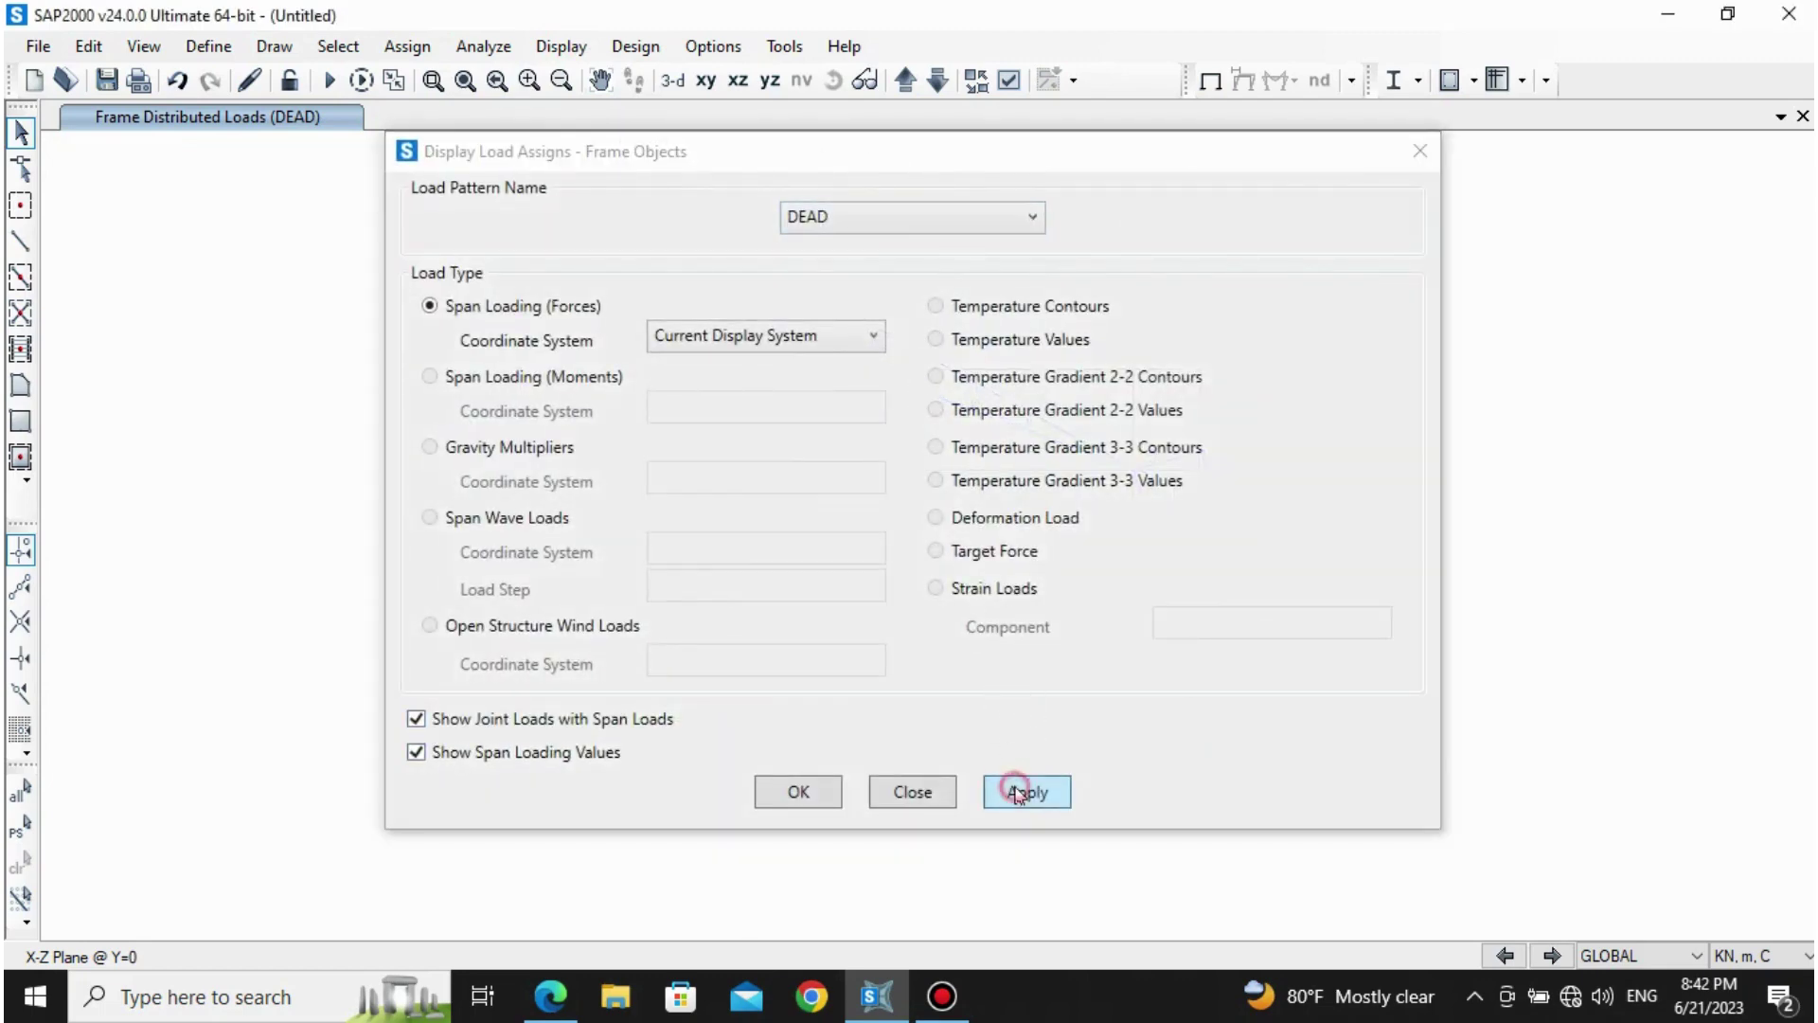
{"action": "left_click_drag", "start_coordinate": [941, 155], "coordinate": [984, 73]}
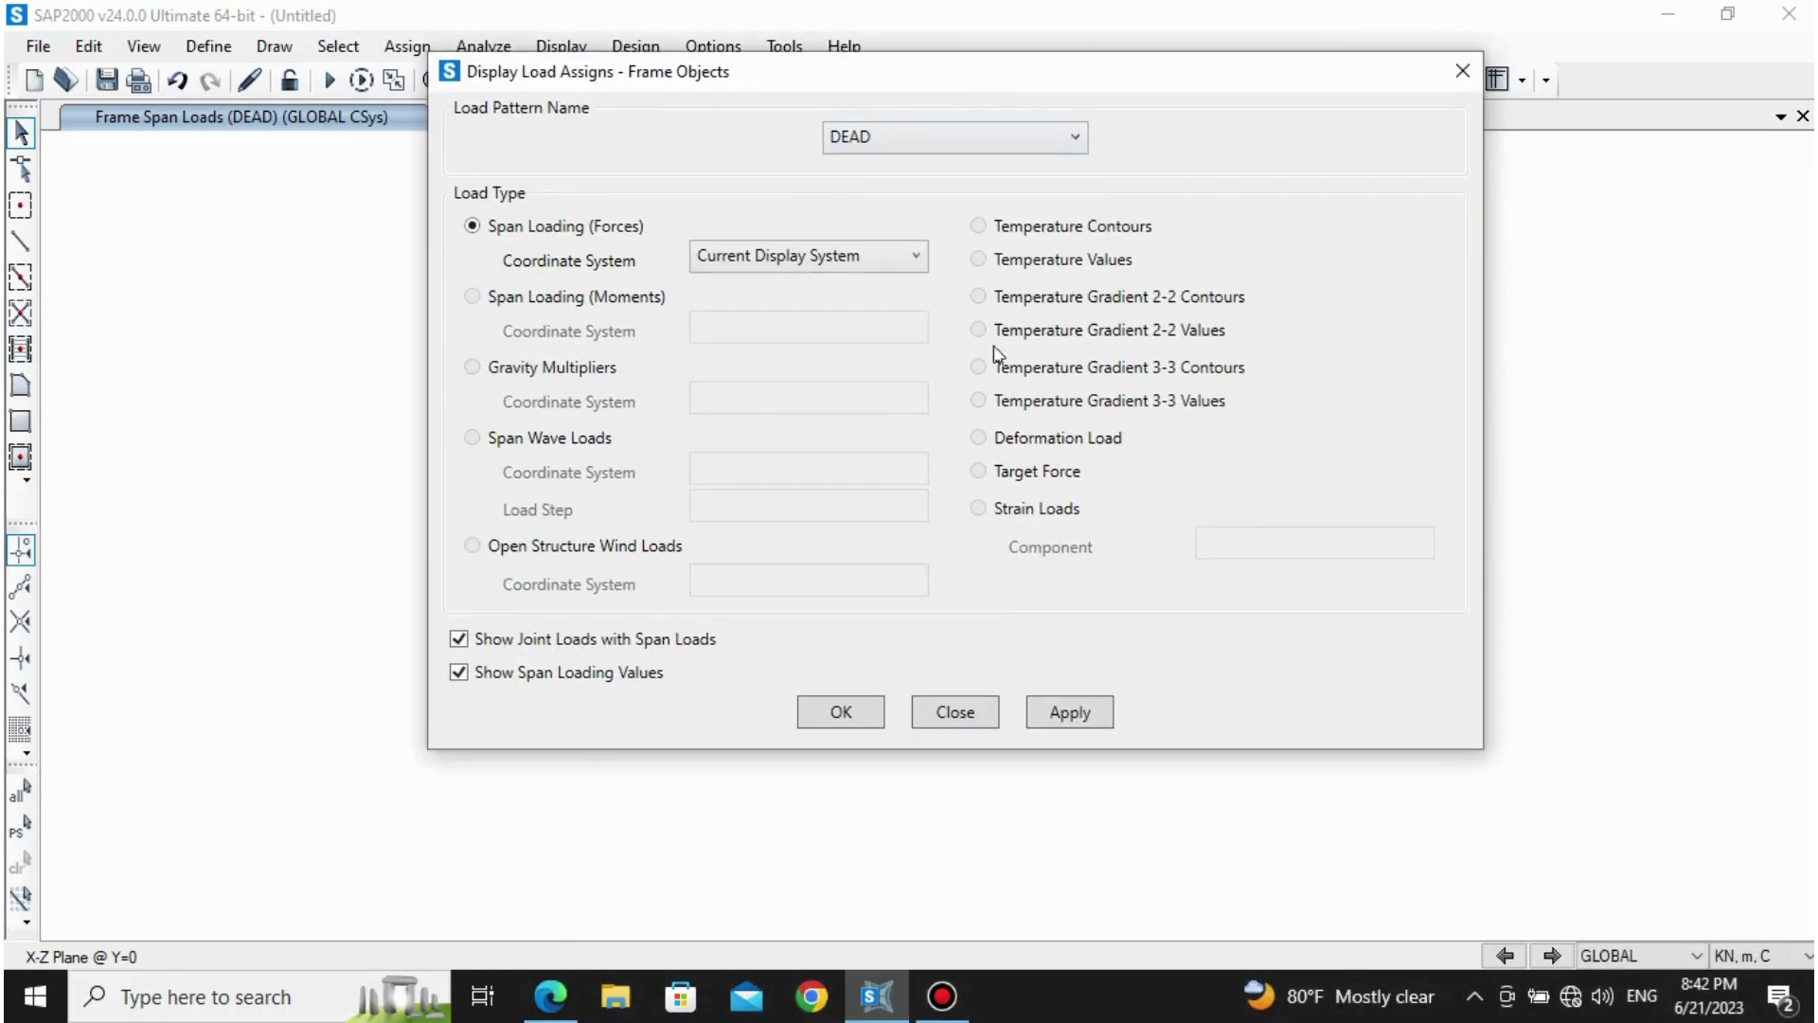
Step: Show the DEAD span loads on the frame and compare them with the loading sketch in FRAME.pdf
{"action": "left_click", "coordinate": [850, 717]}
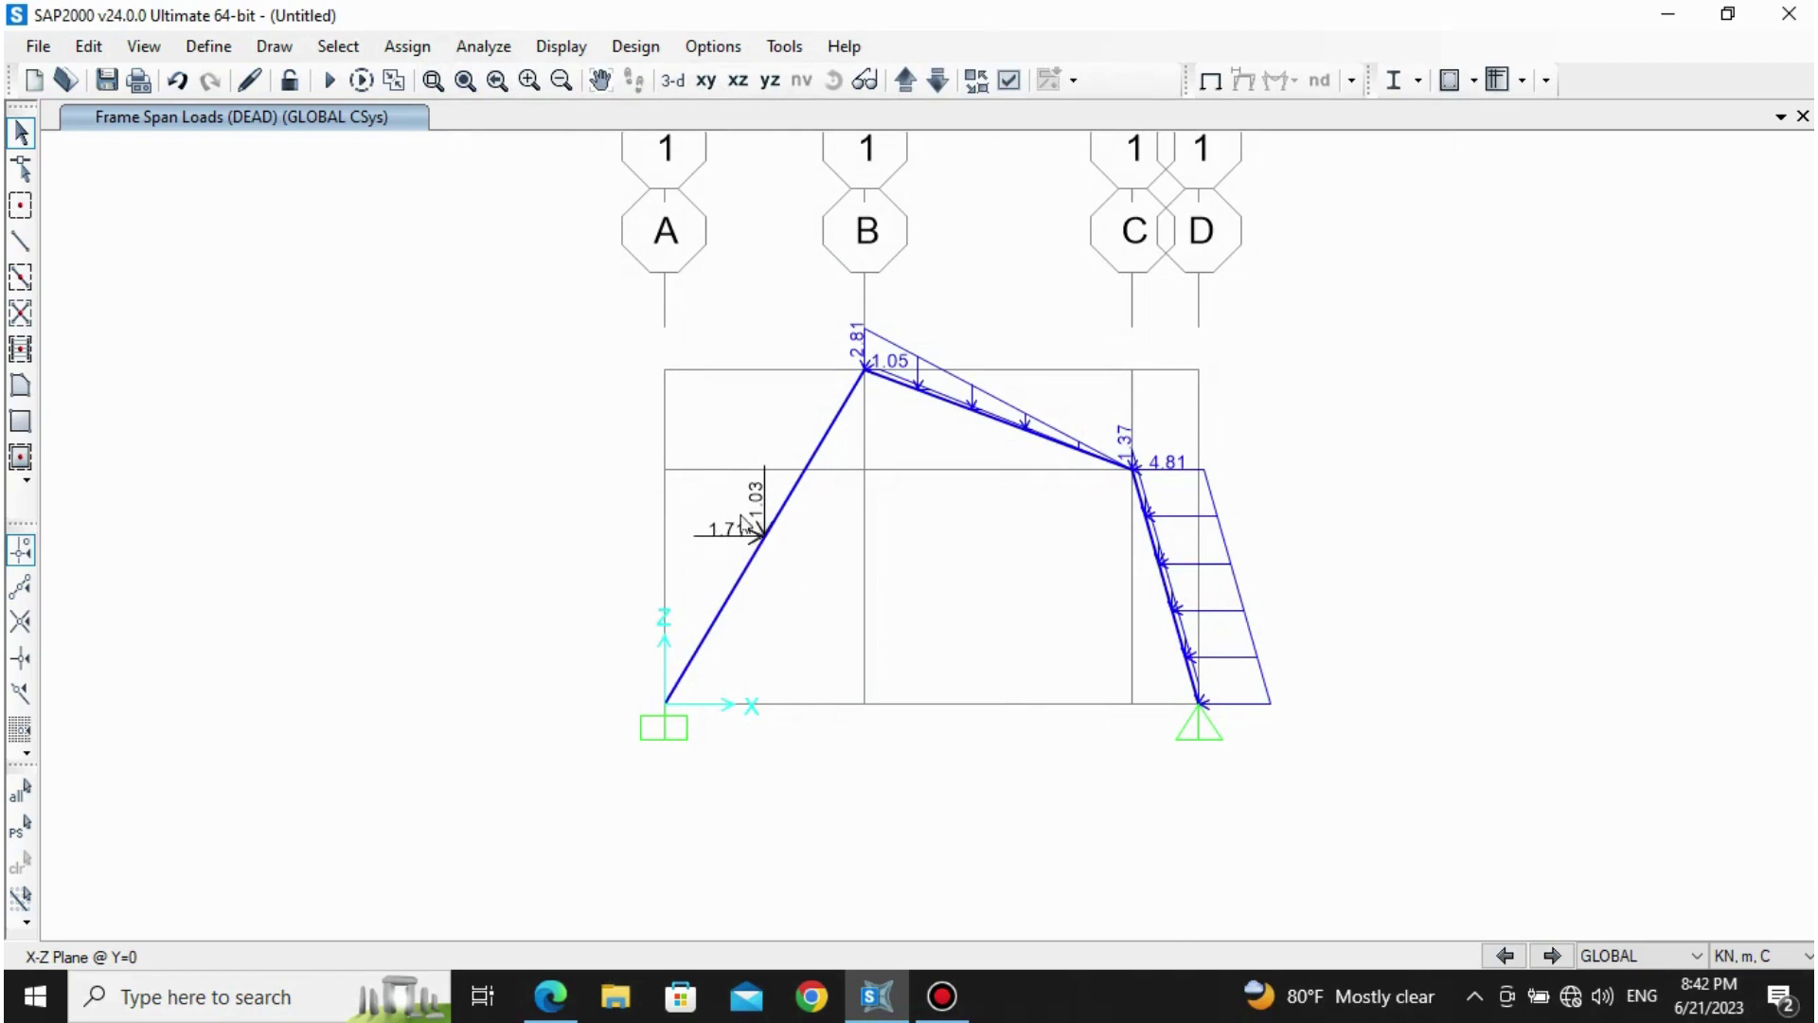
{"action": "left_click", "coordinate": [550, 996]}
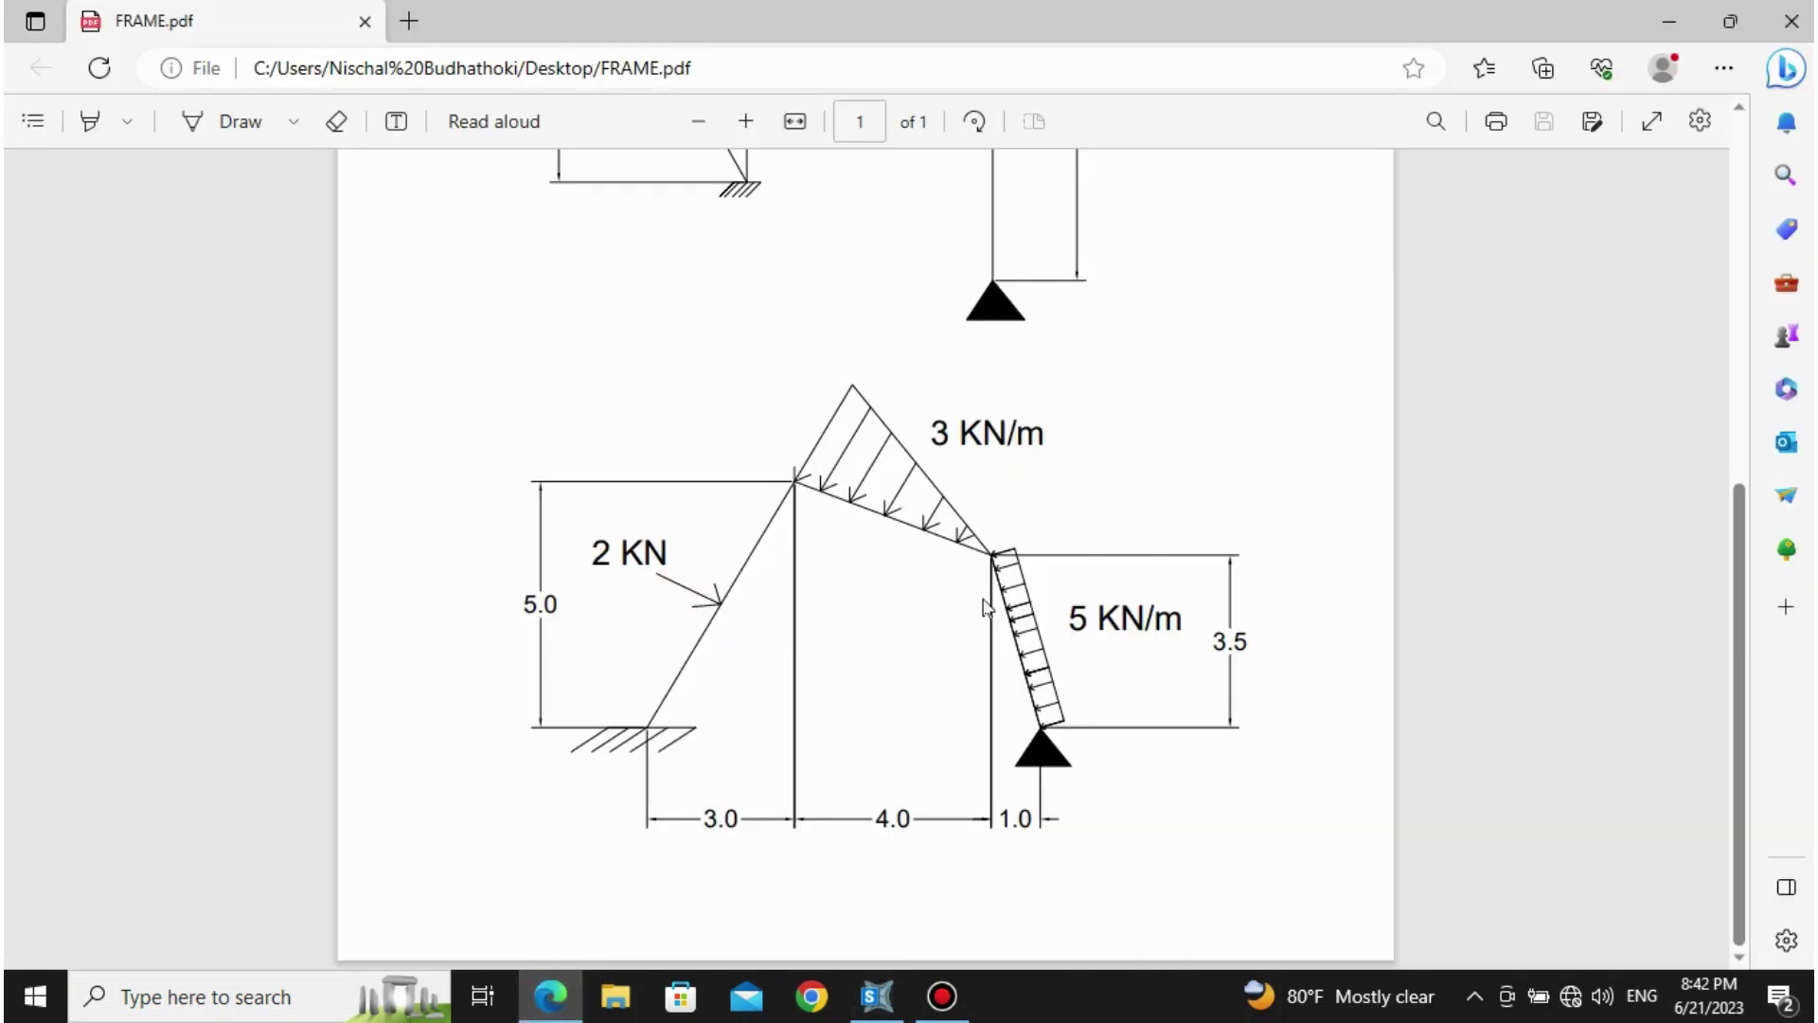
{"action": "left_click", "coordinate": [572, 1002]}
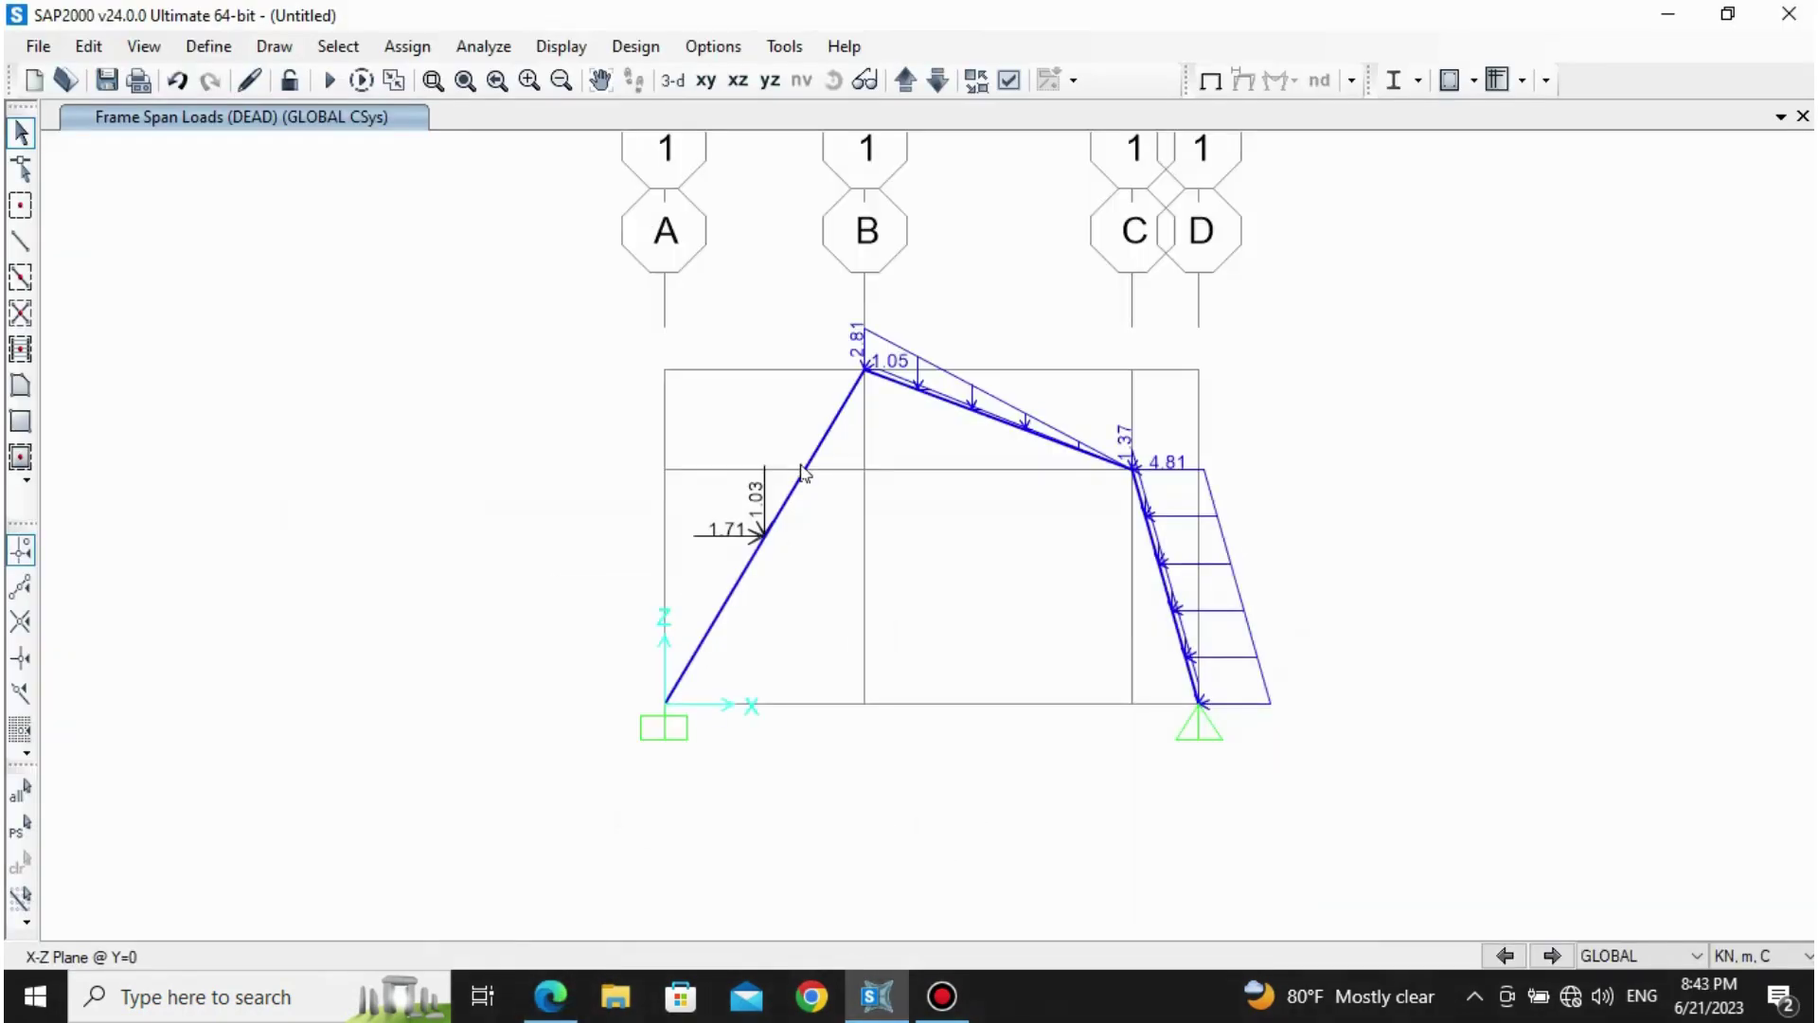
Step: Redisplay the DEAD frame span loads with joint loads and span loading values turned off
{"action": "left_click", "coordinate": [561, 46]}
{"action": "mouse_move", "coordinate": [758, 184]}
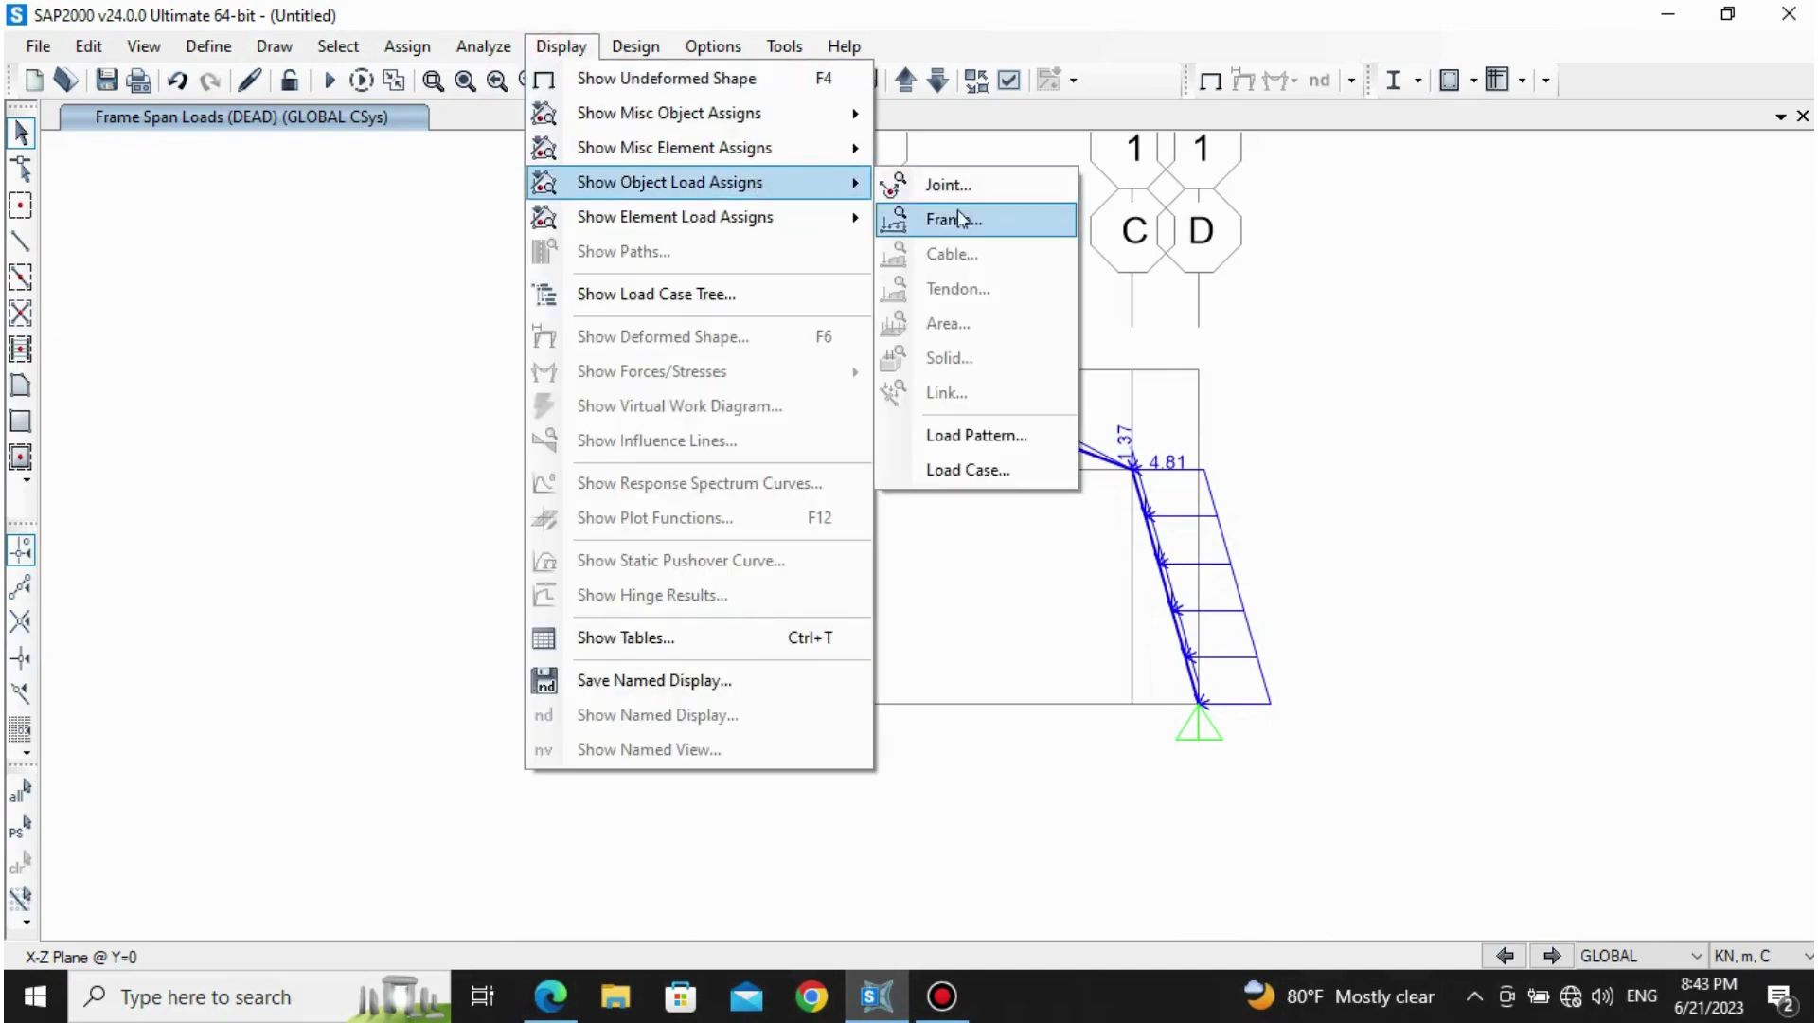
{"action": "left_click", "coordinate": [950, 217]}
{"action": "left_click_drag", "start_coordinate": [843, 159], "coordinate": [1266, 114]}
{"action": "left_click", "coordinate": [844, 709]}
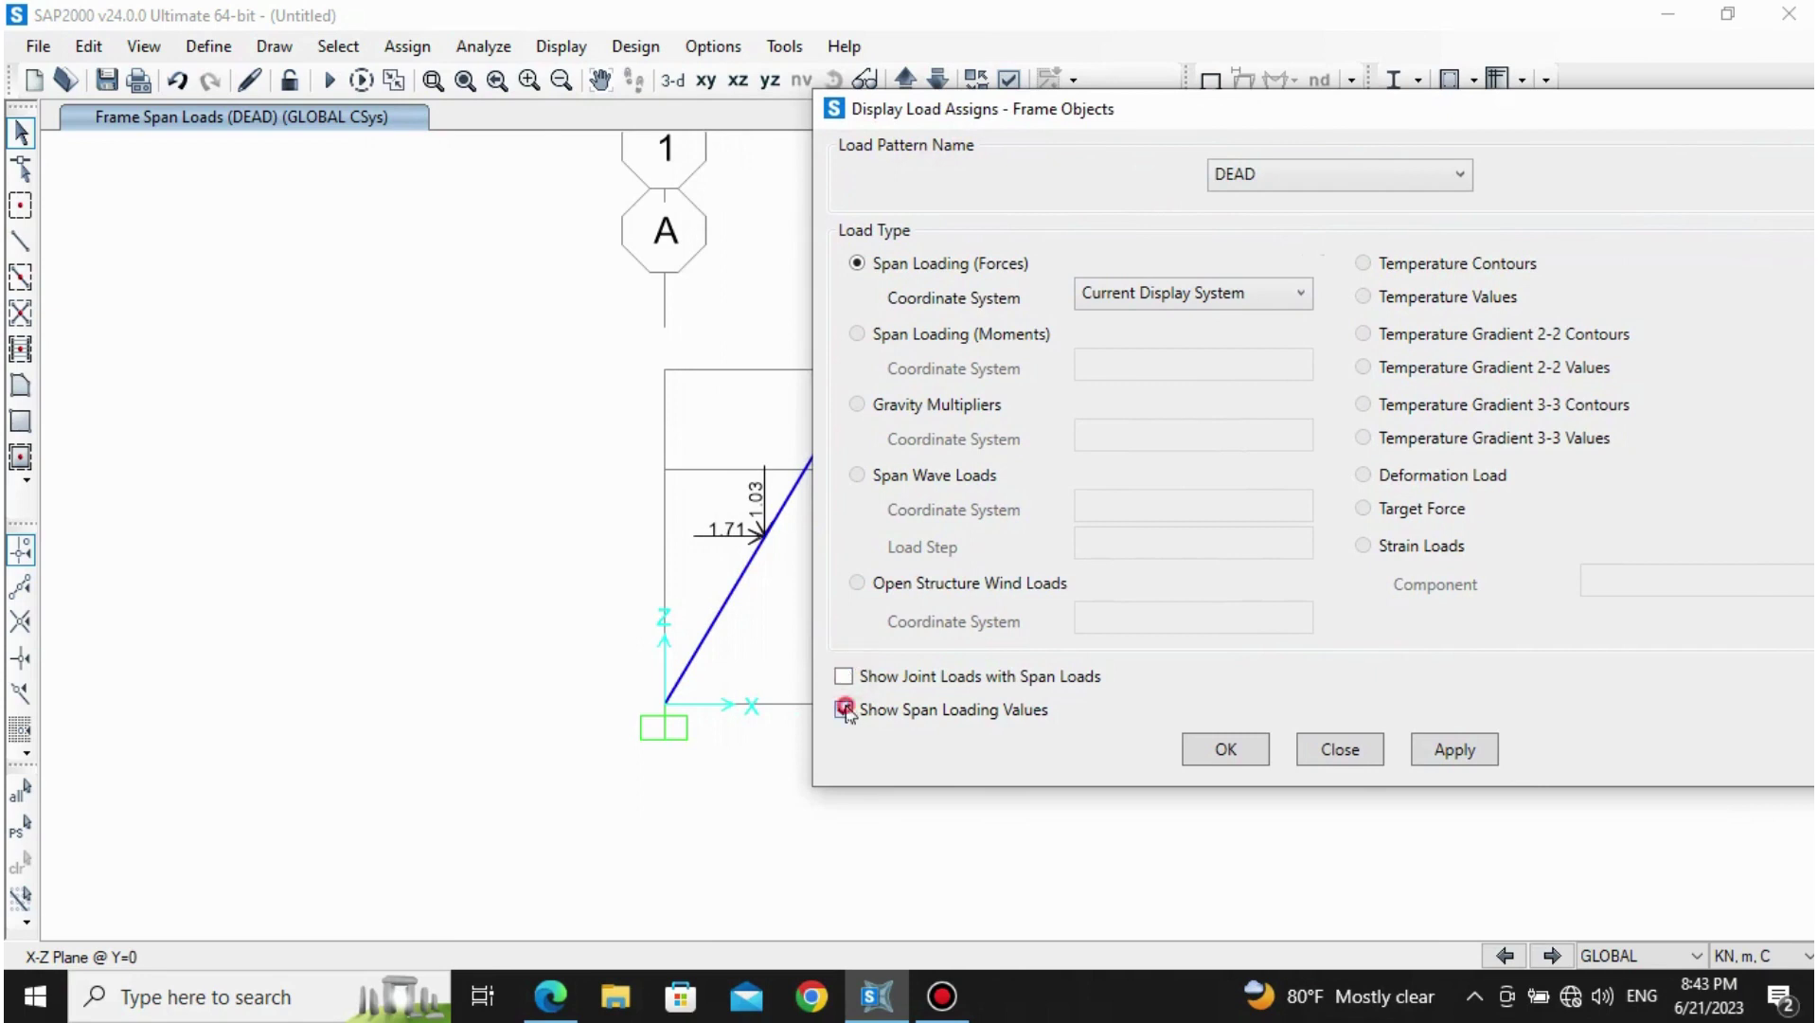
{"action": "left_click", "coordinate": [1452, 751]}
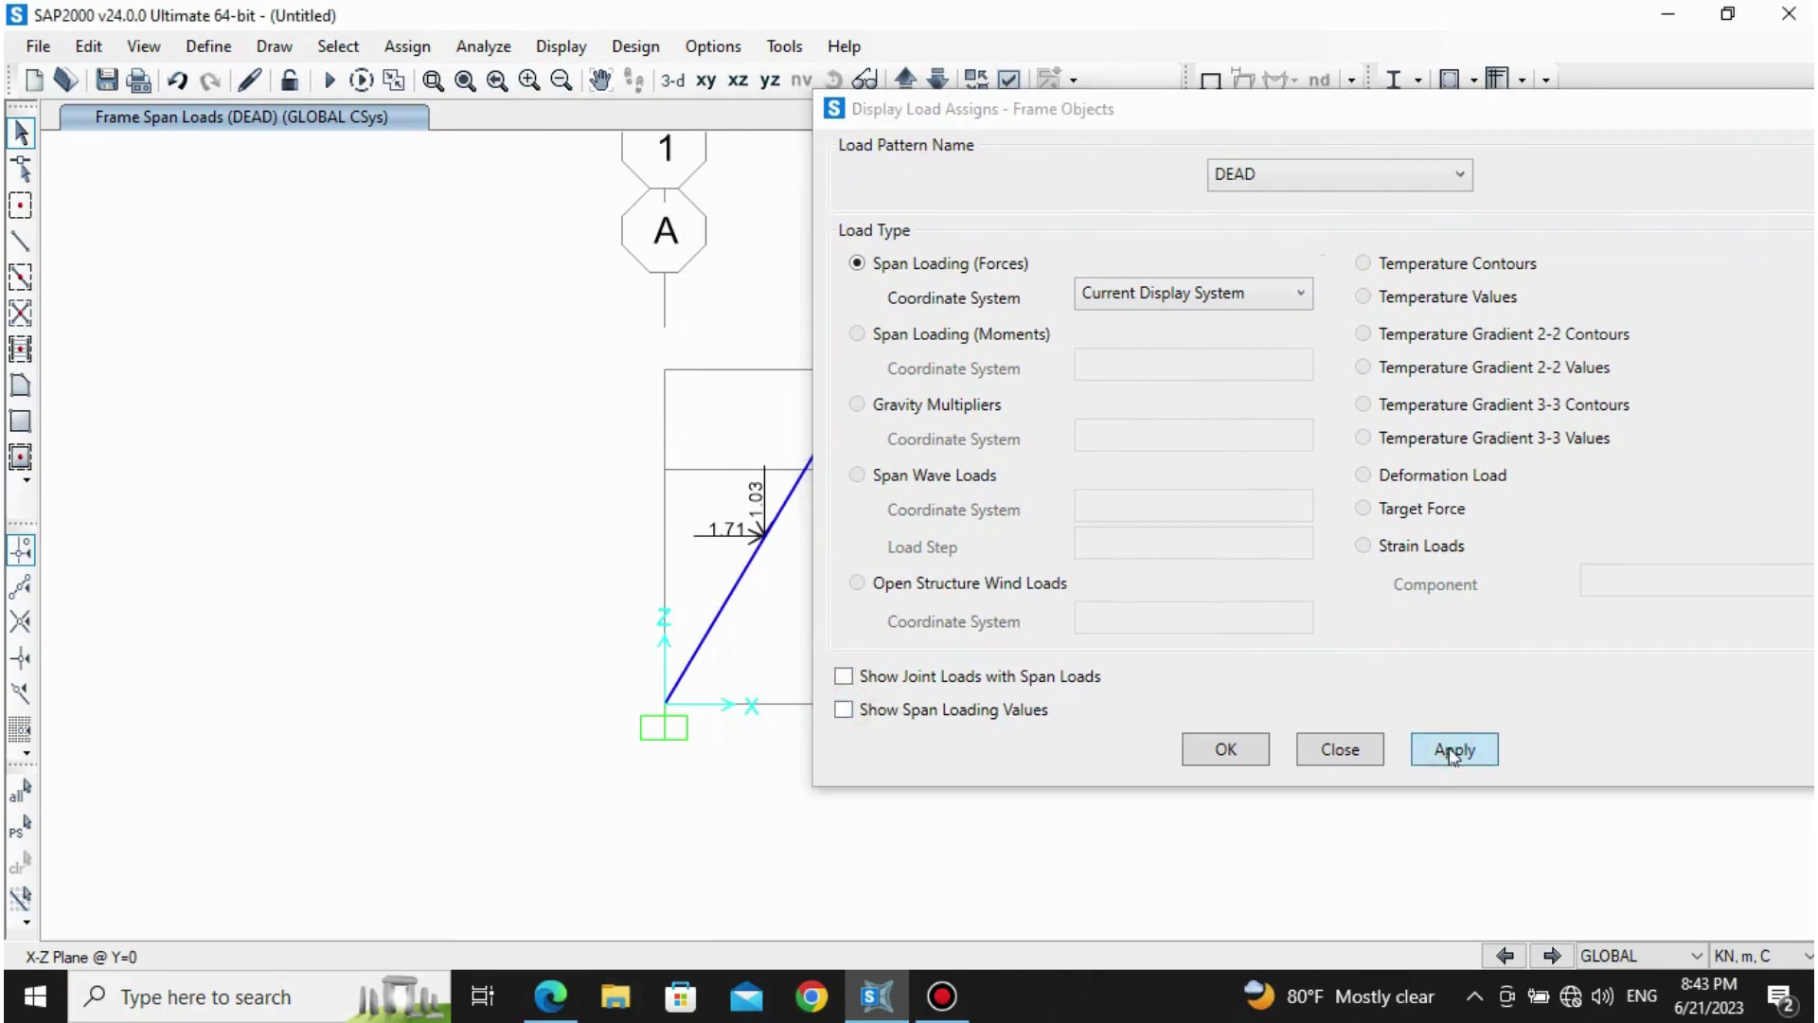
{"action": "left_click", "coordinate": [1401, 133]}
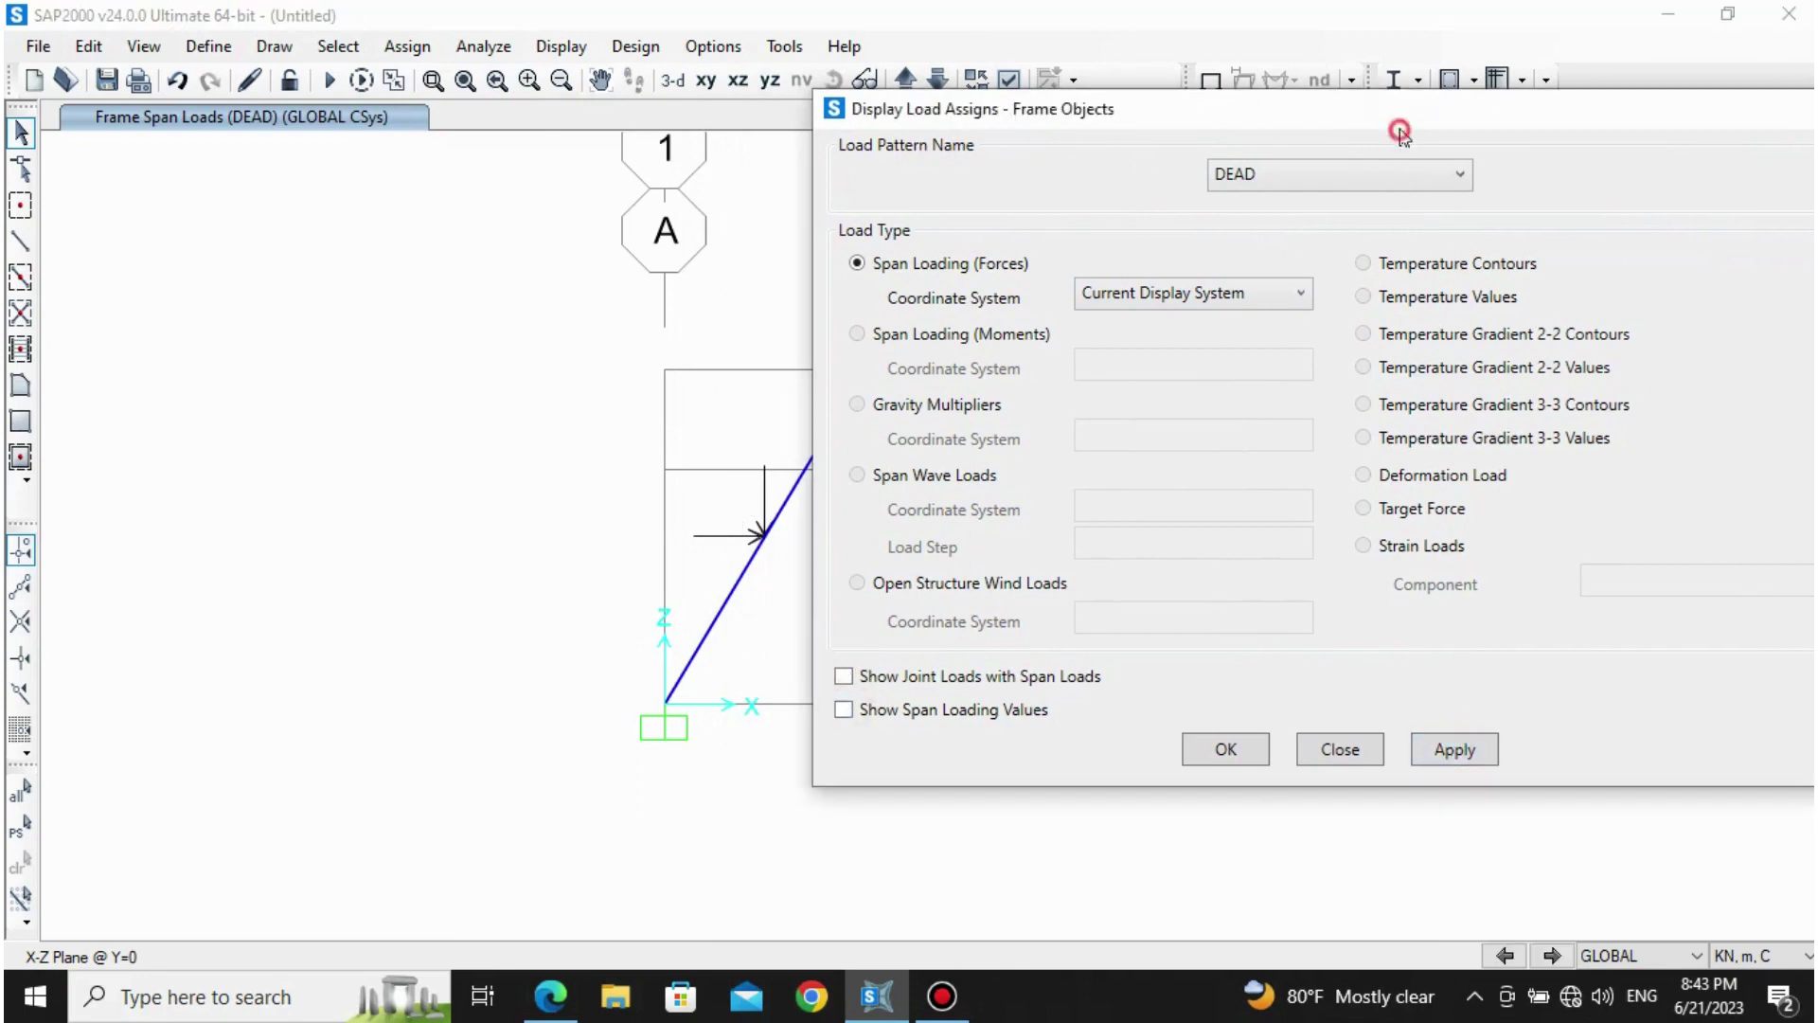
{"action": "left_click", "coordinate": [1225, 750]}
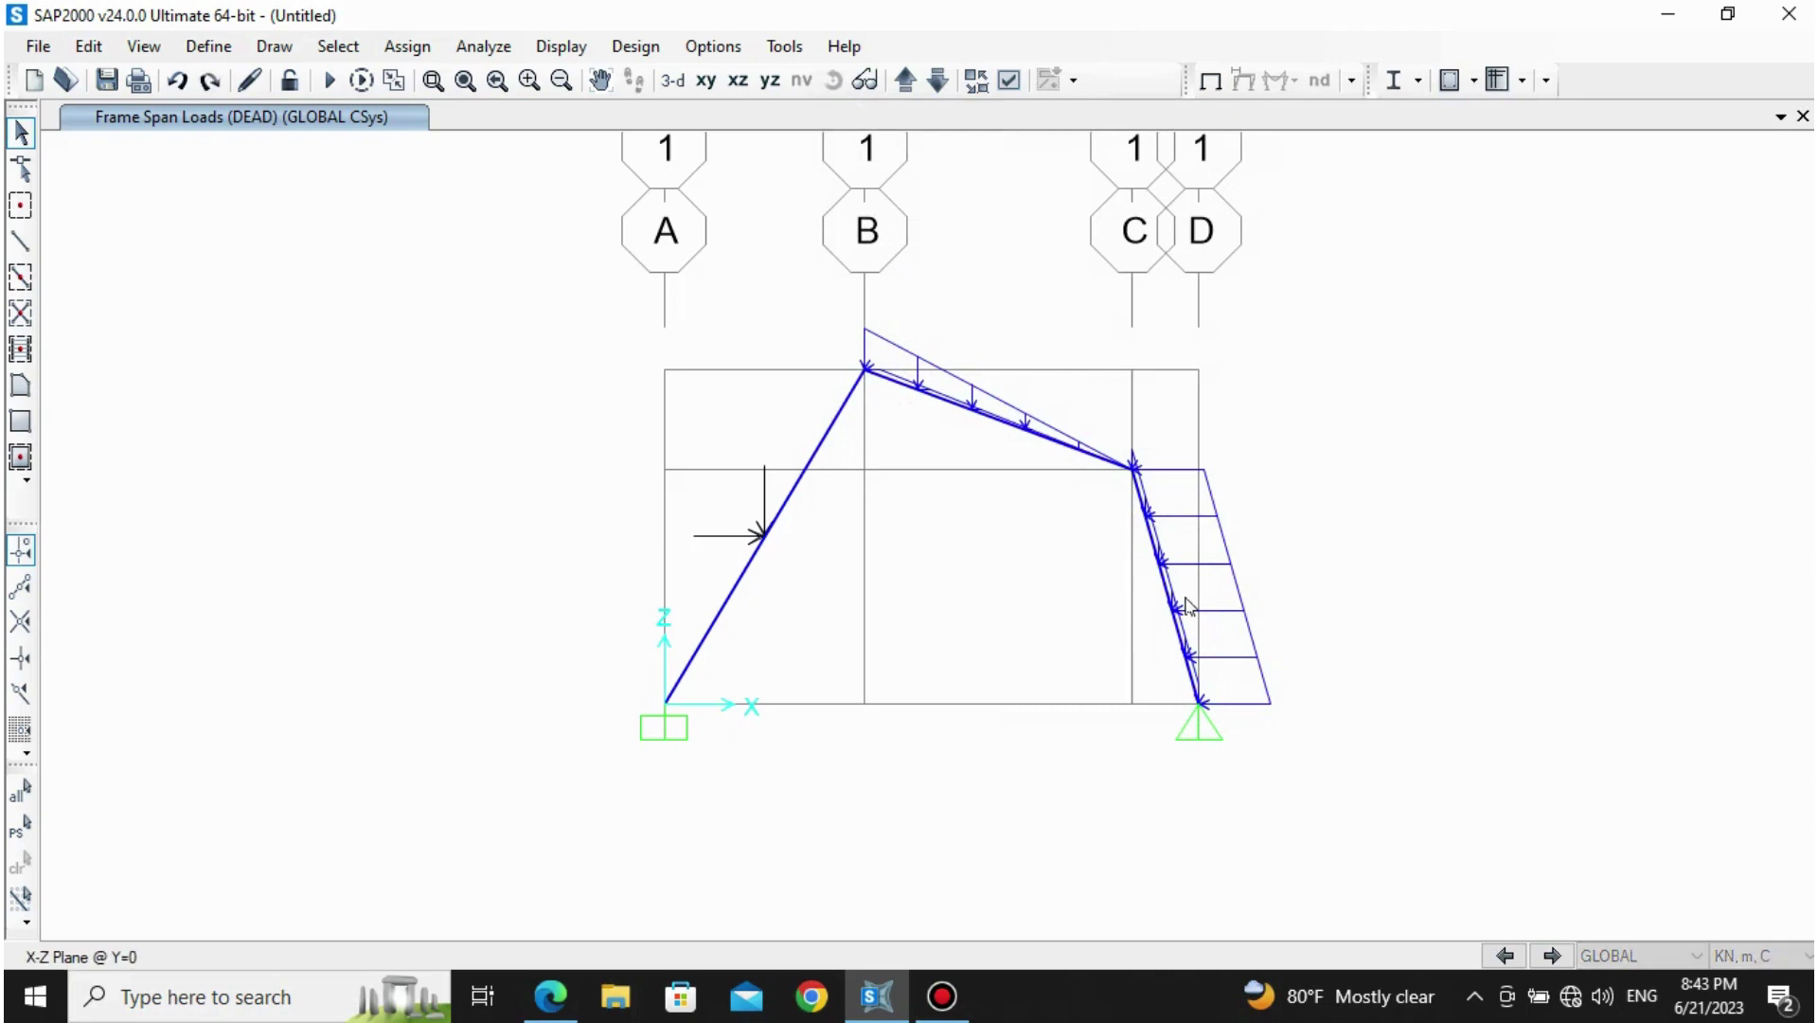
{"action": "key", "text": "ctrl+z"}
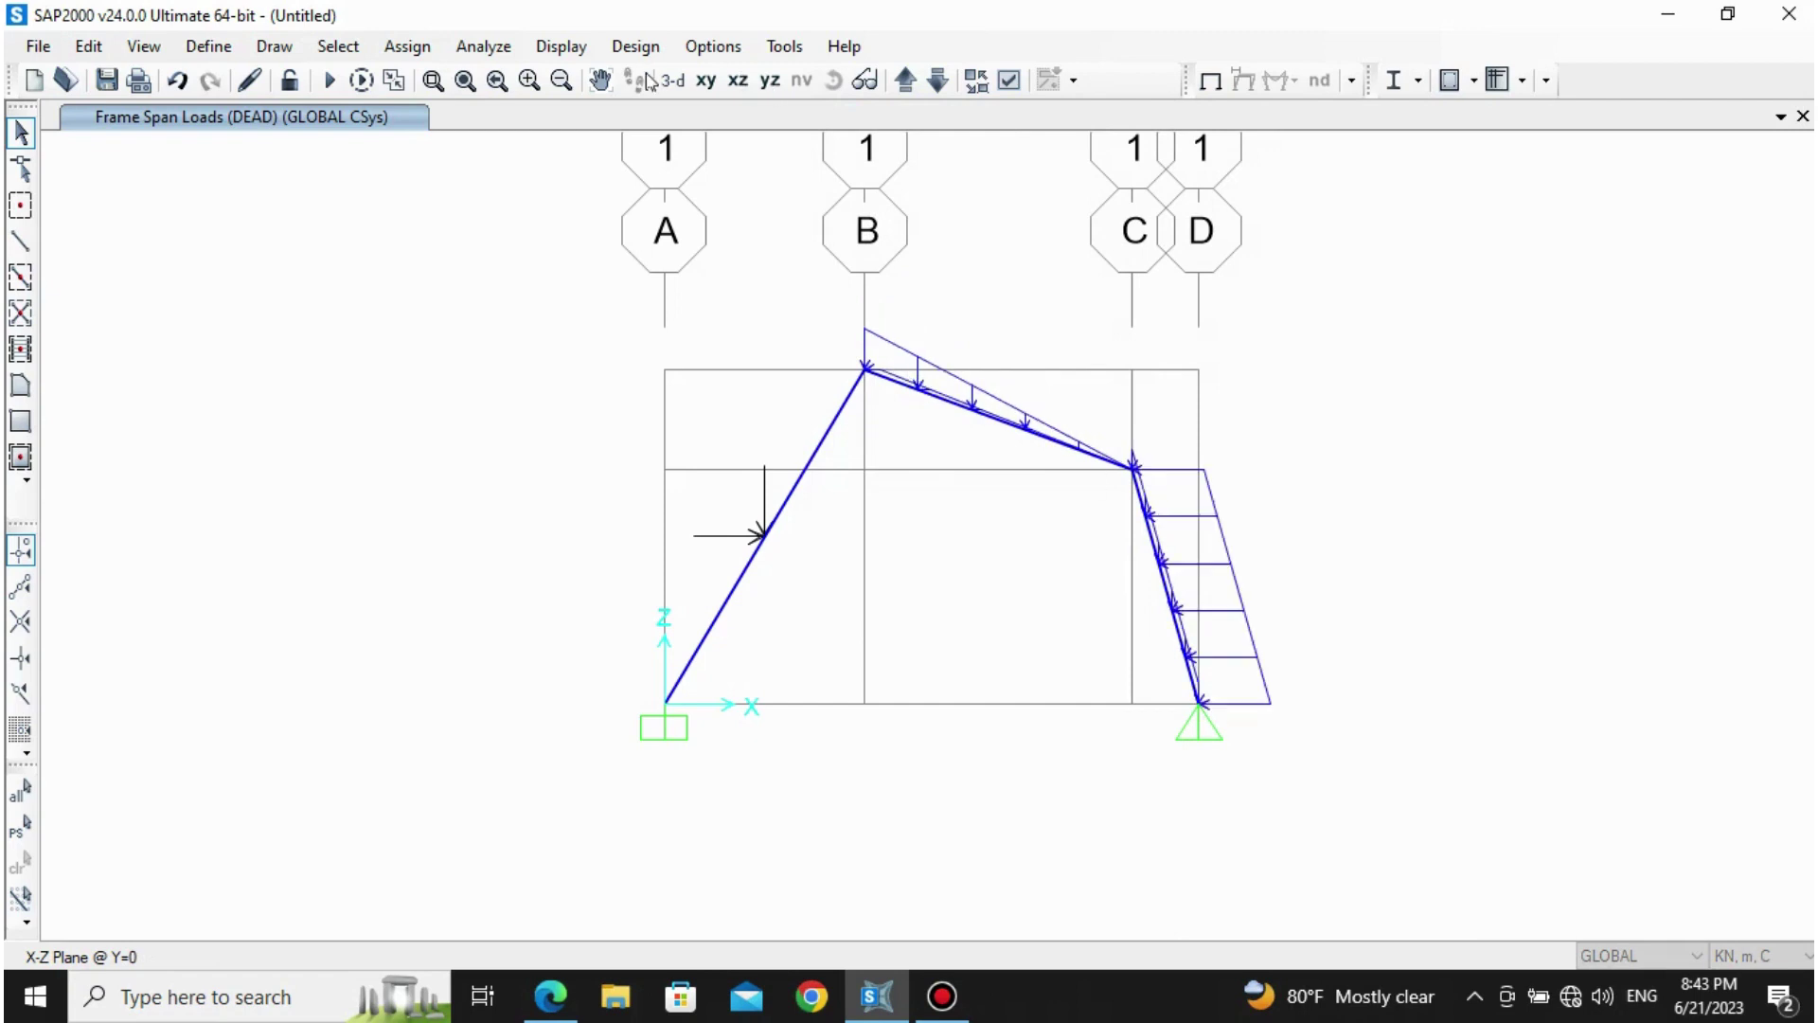
Step: Set the coordinate system of the DEAD span loading forces display to Frame Local and apply it
{"action": "left_click", "coordinate": [560, 46]}
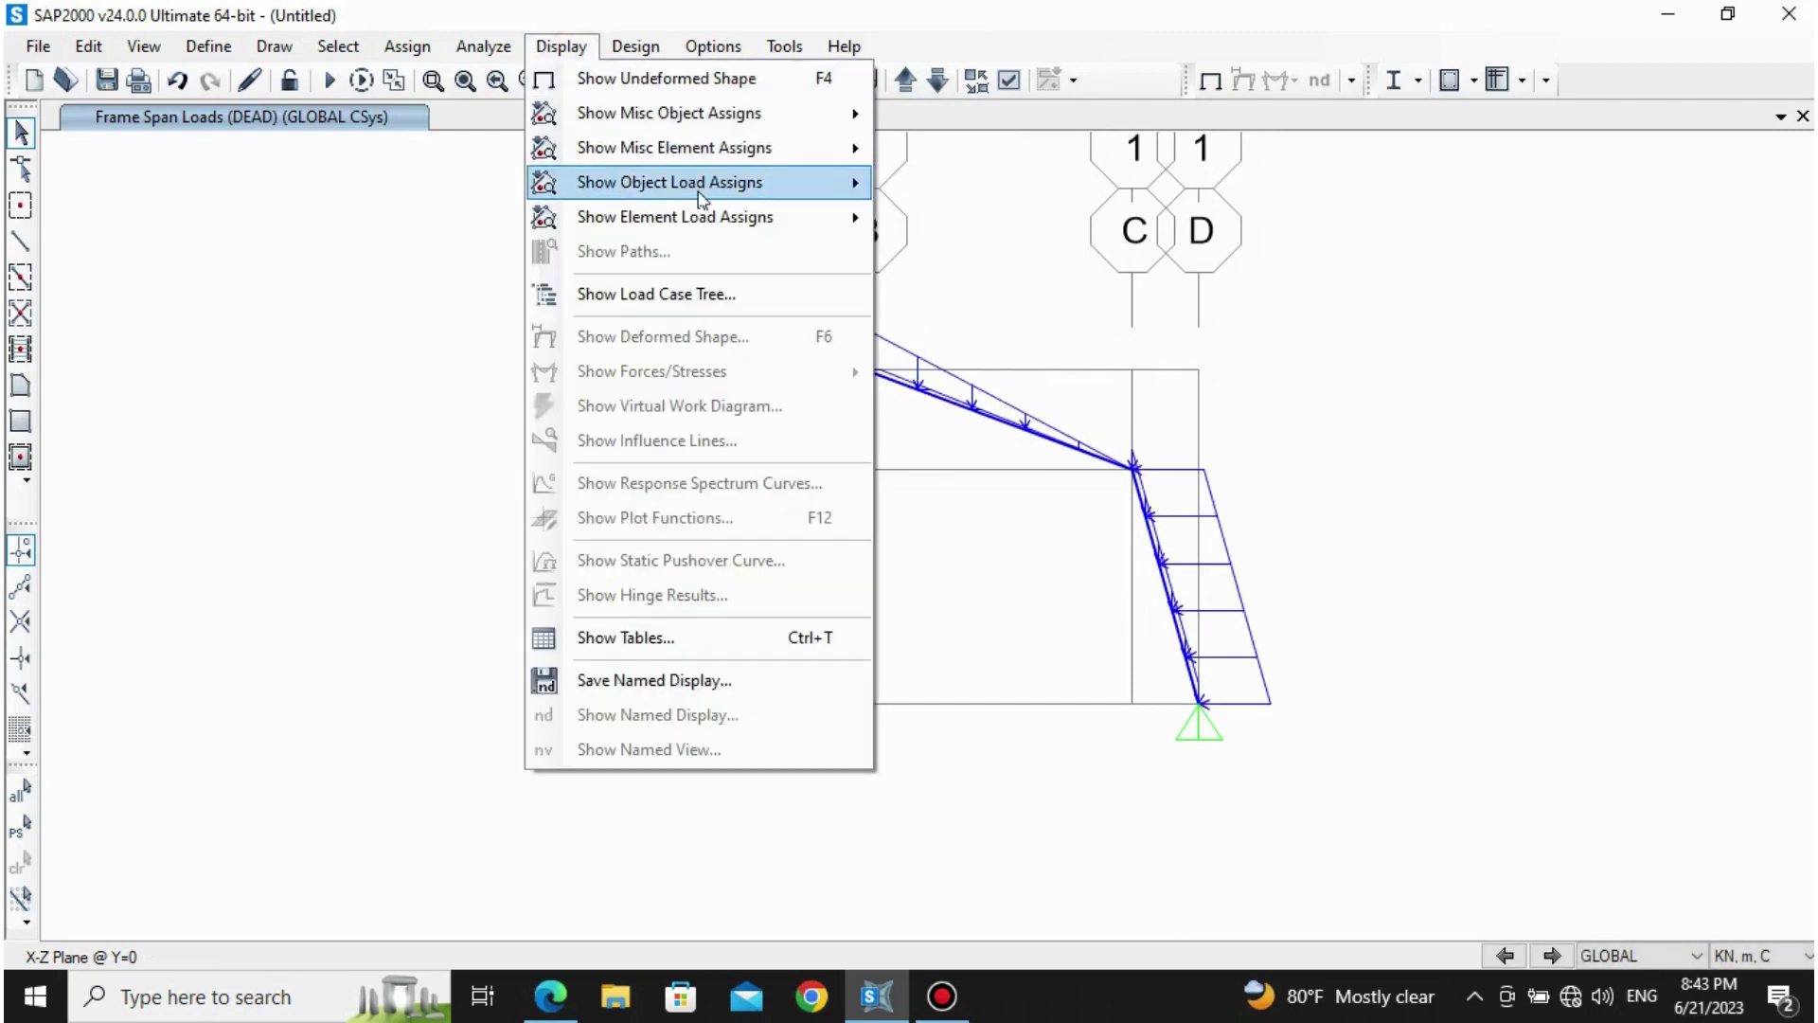
{"action": "mouse_move", "coordinate": [701, 195]}
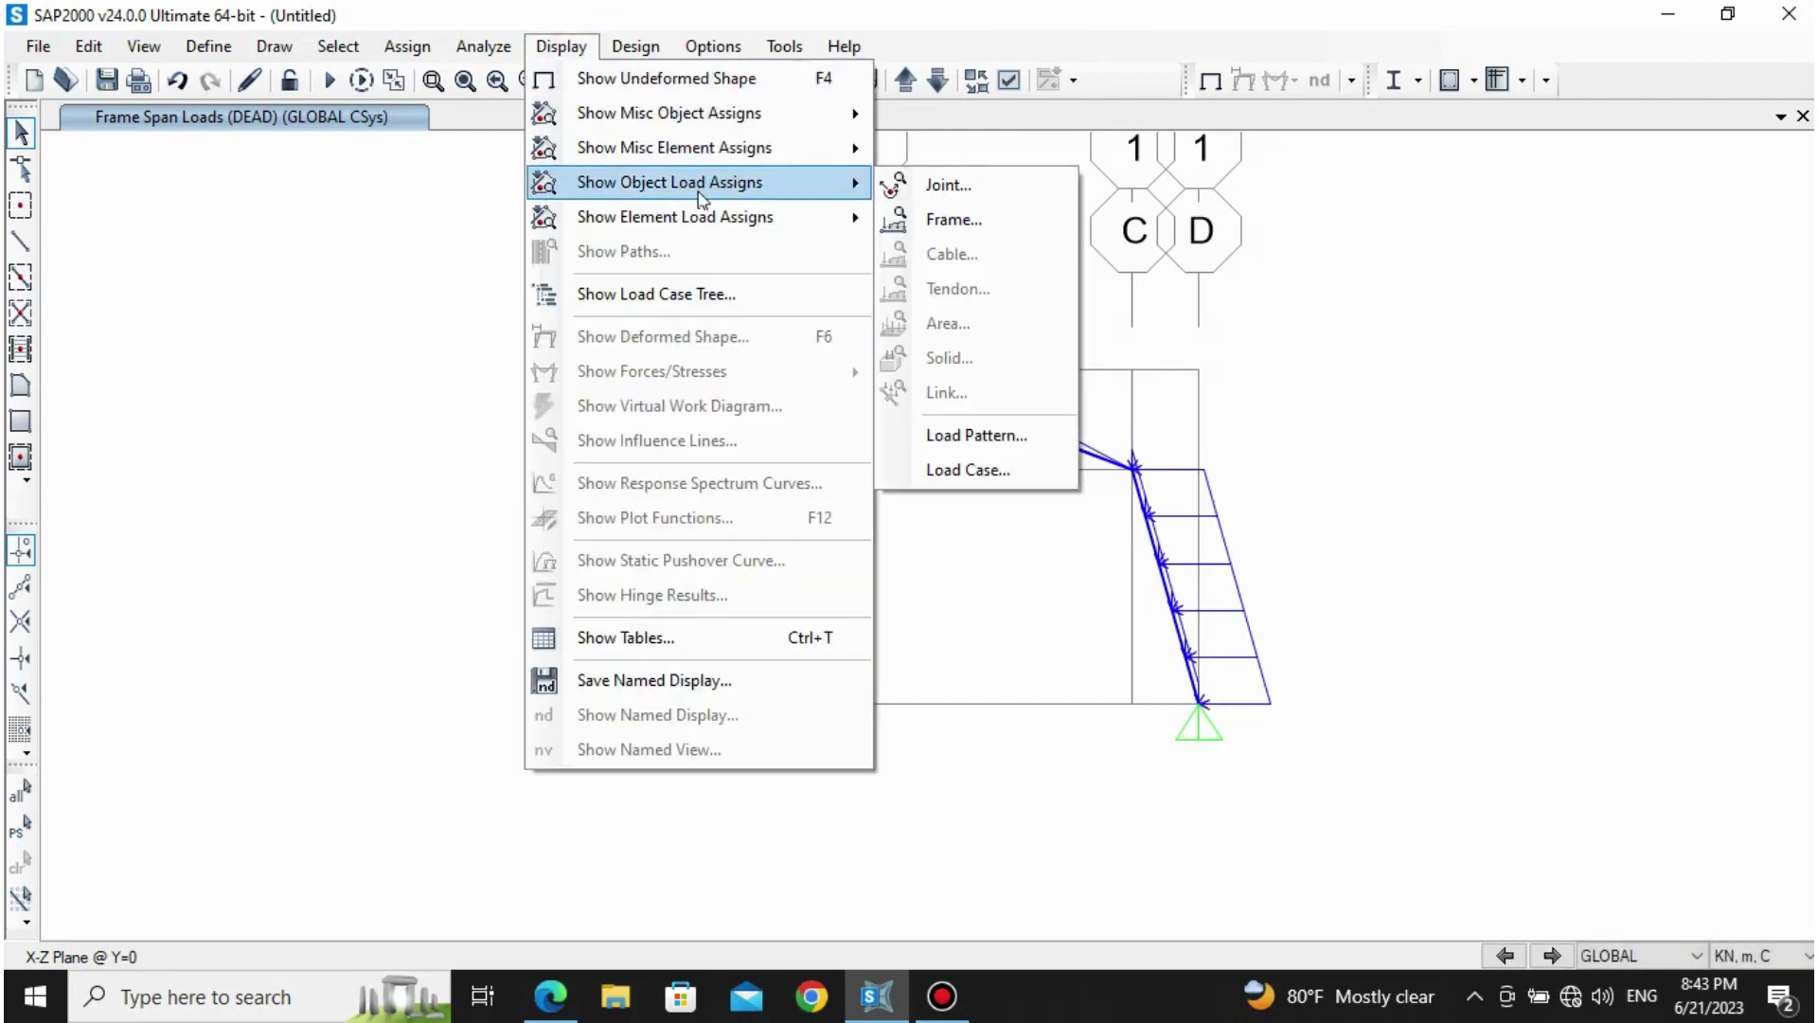
{"action": "left_click", "coordinate": [924, 221]}
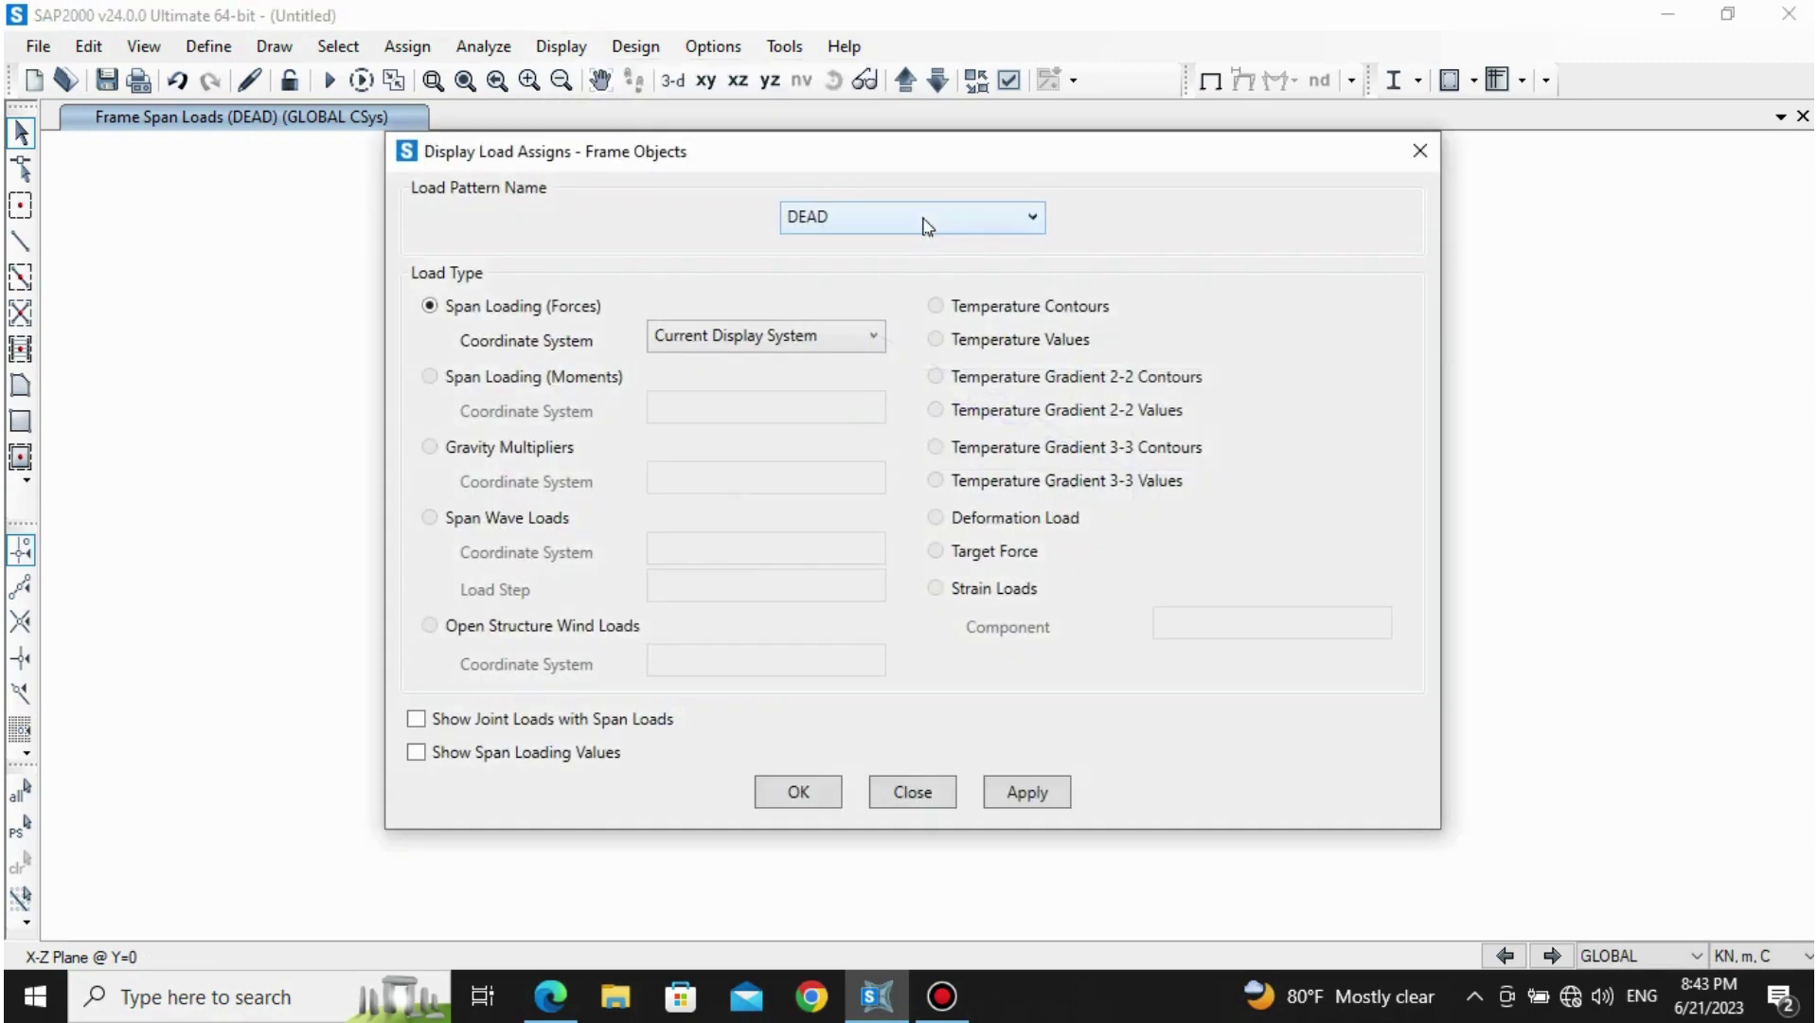
{"action": "left_click", "coordinate": [708, 337]}
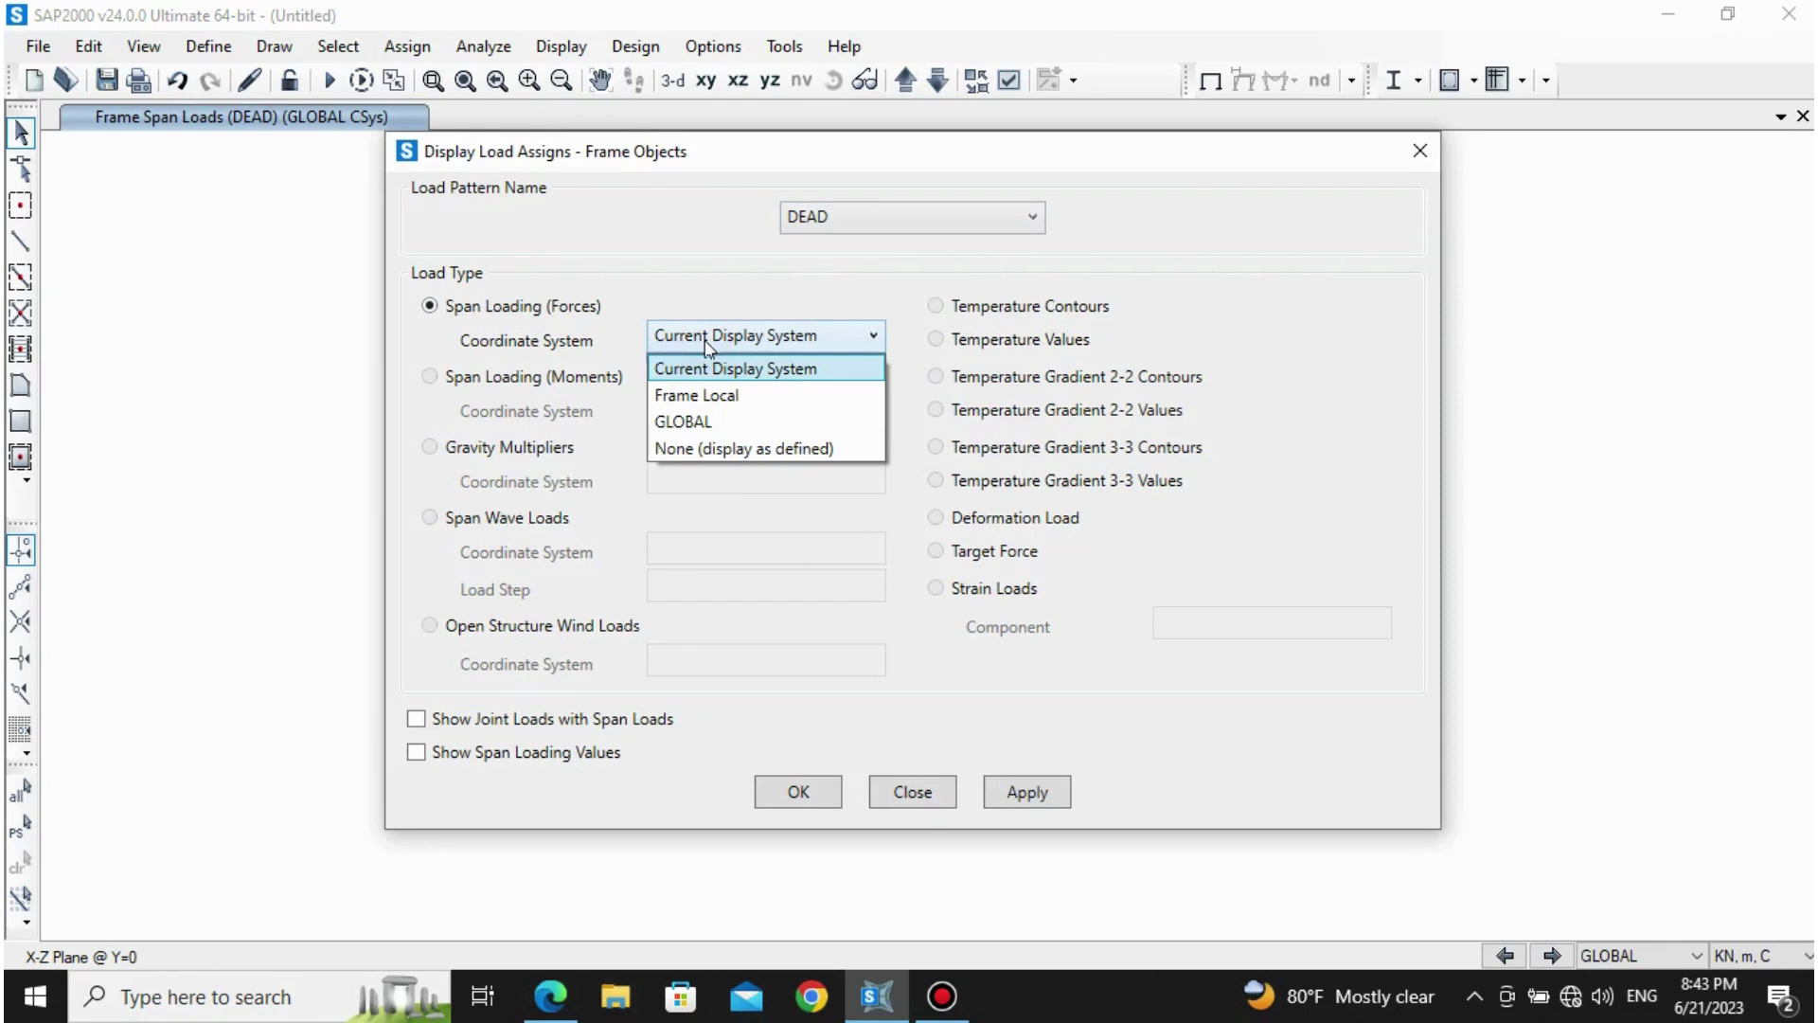
{"action": "left_click", "coordinate": [725, 409]}
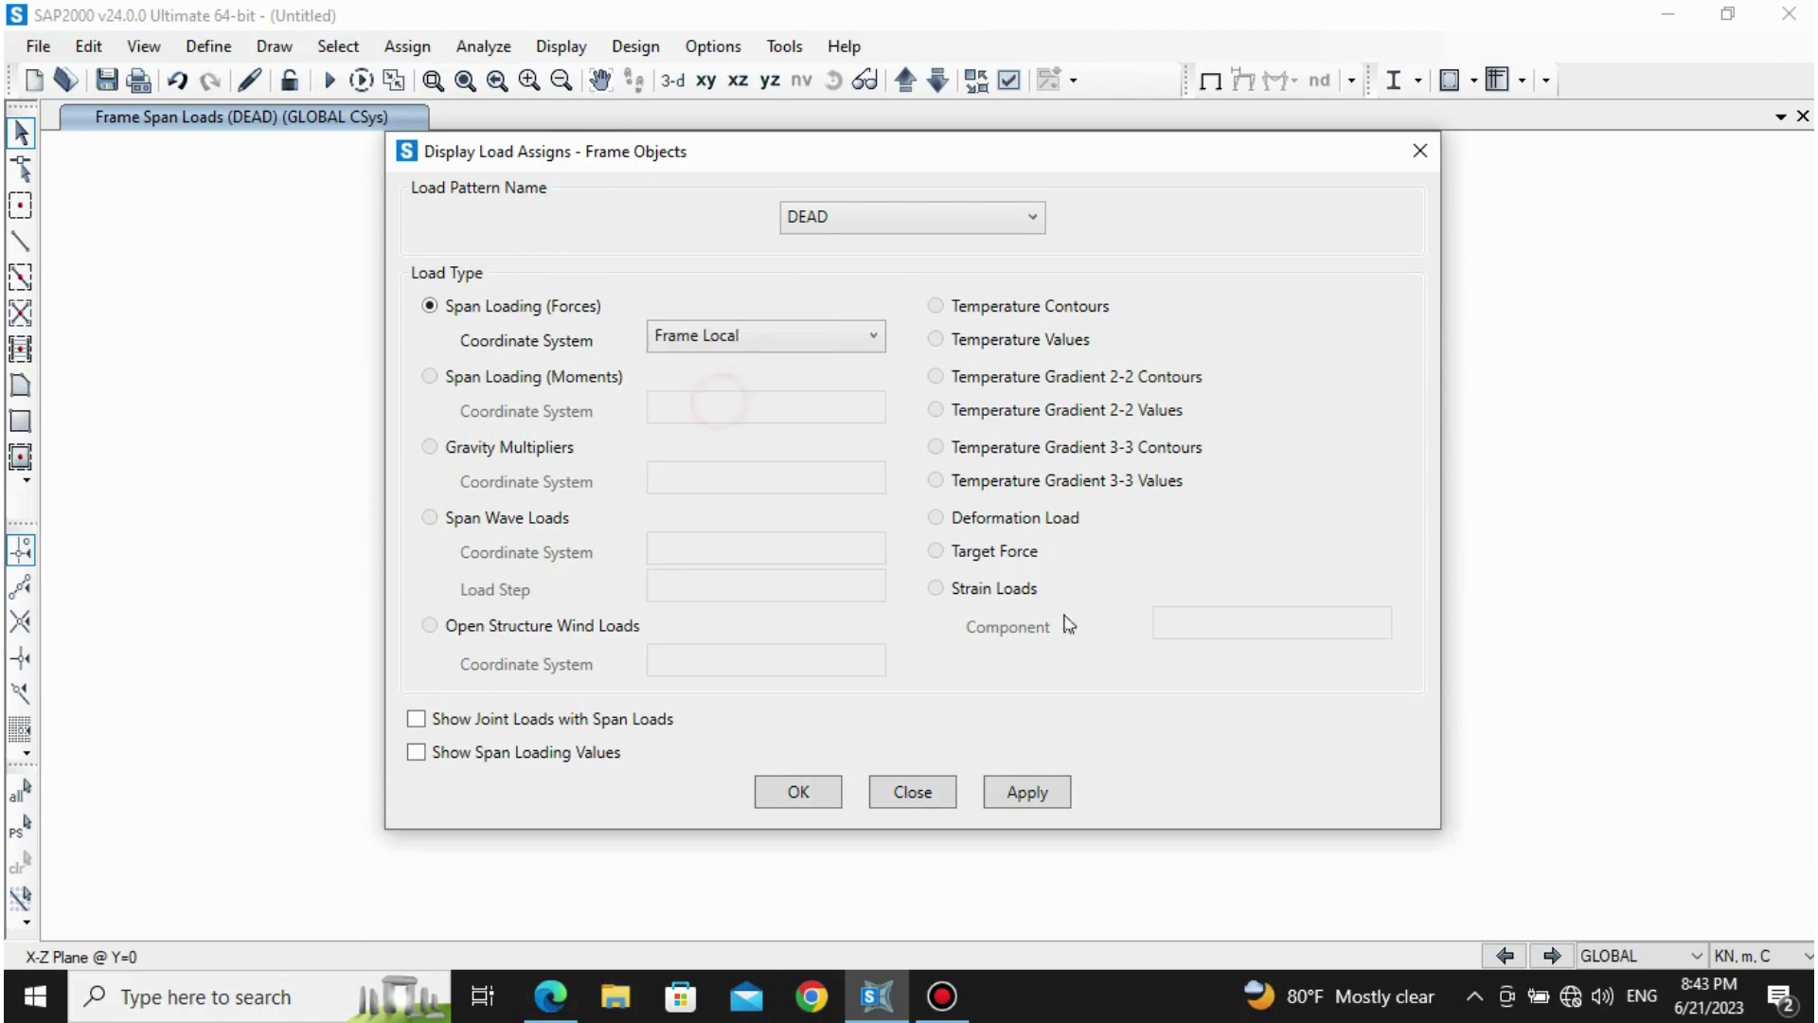
{"action": "left_click_drag", "start_coordinate": [1027, 156], "coordinate": [601, 240]}
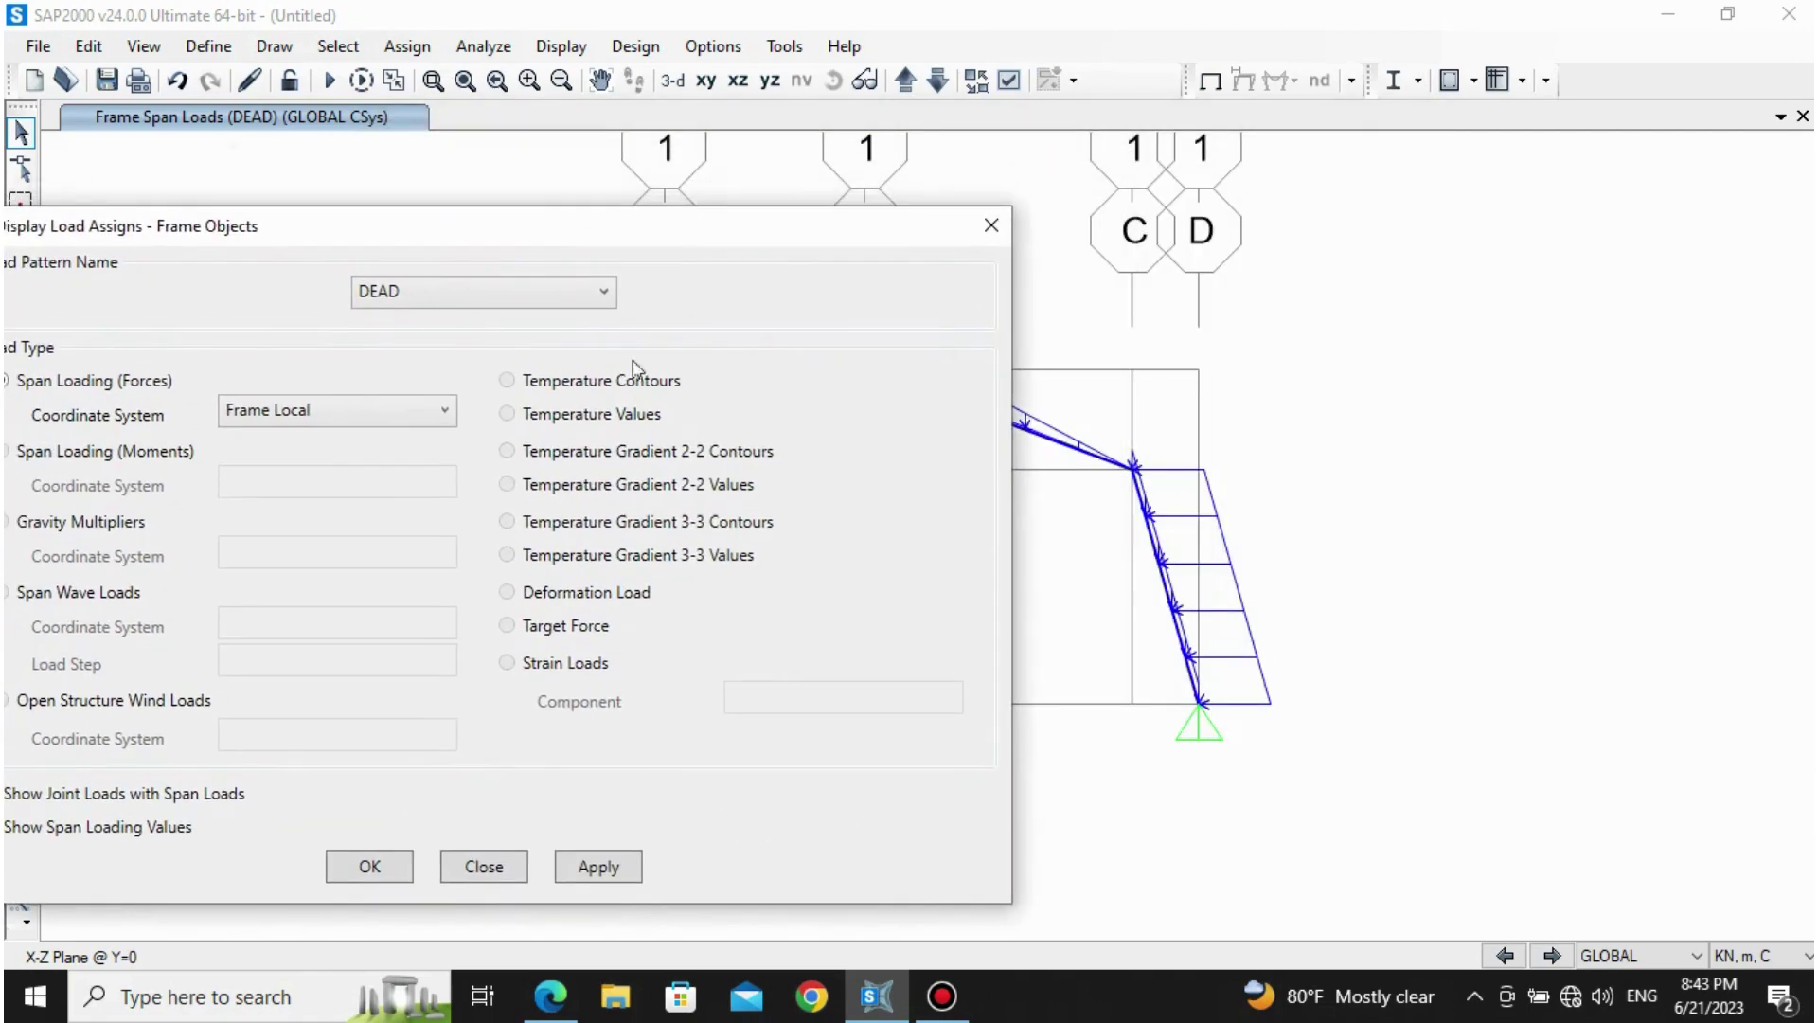
{"action": "left_click", "coordinate": [611, 868]}
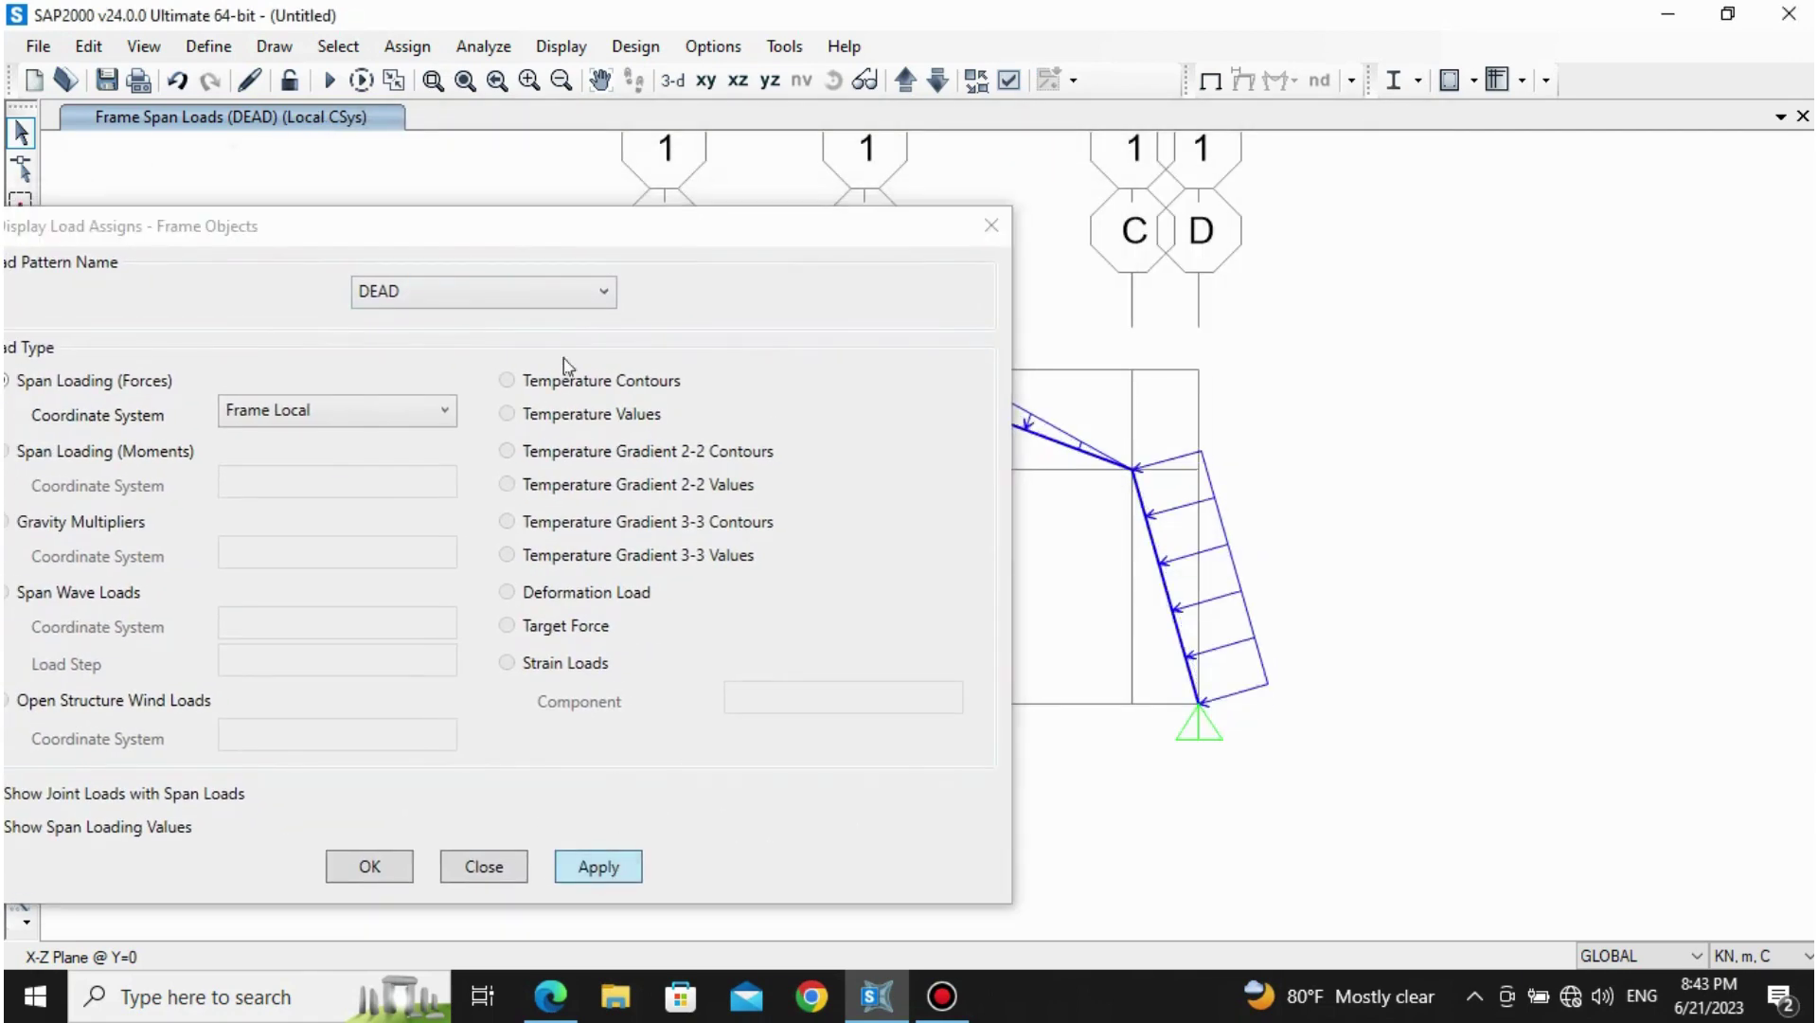
Step: Turn on the span loading values for the frame load display and compare the loads with FRAME.pdf
{"action": "left_click_drag", "start_coordinate": [567, 232], "coordinate": [816, 139]}
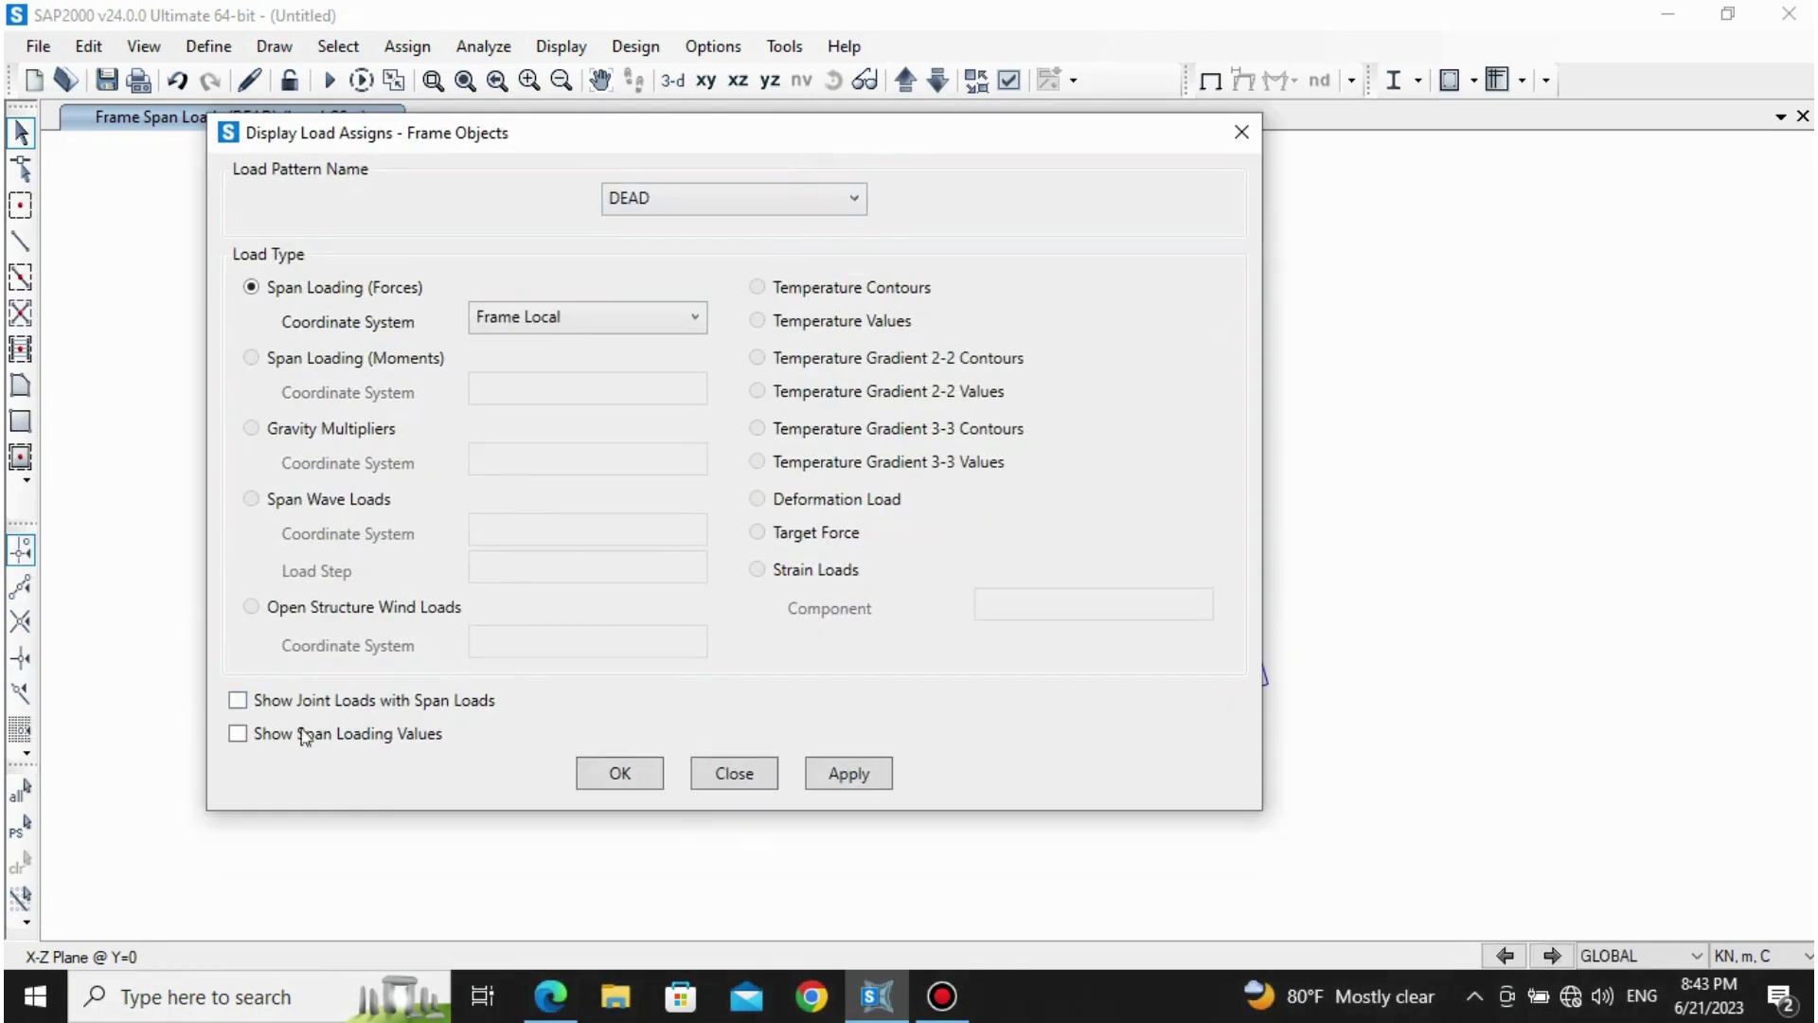
{"action": "left_click", "coordinate": [238, 734]}
{"action": "left_click", "coordinate": [870, 785]}
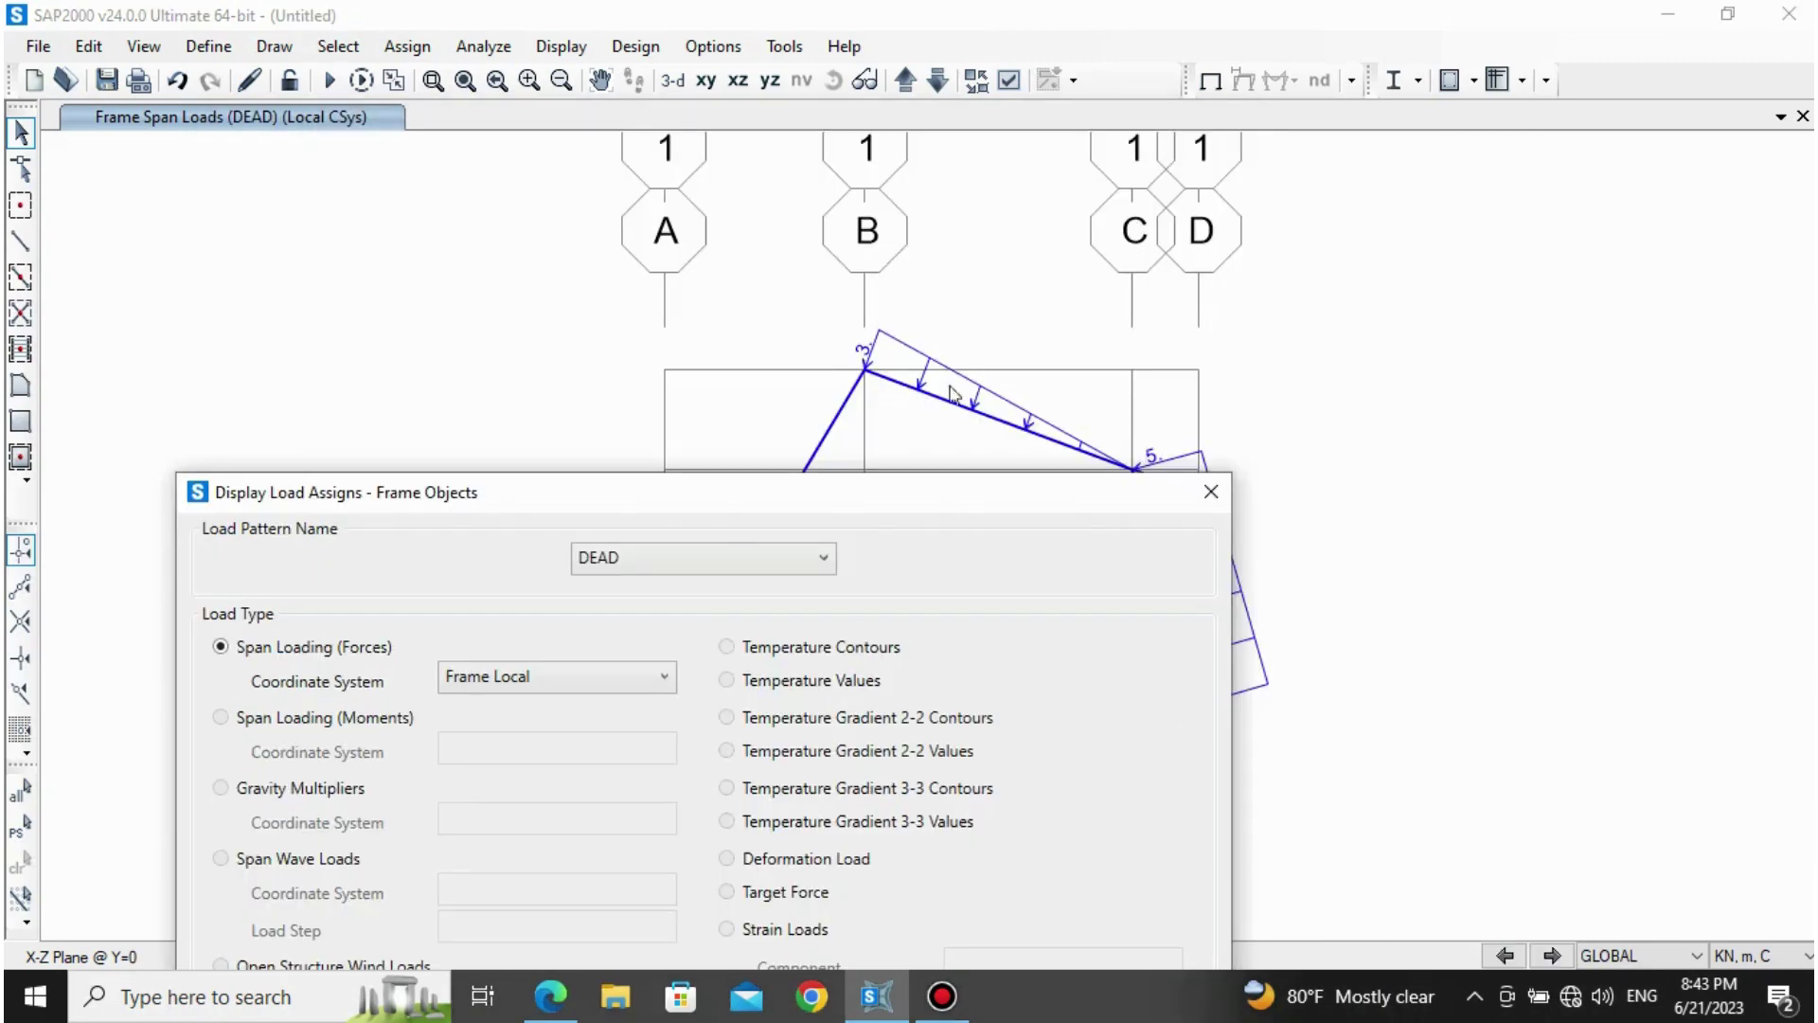
{"action": "left_click_drag", "start_coordinate": [1144, 779], "coordinate": [879, 123]}
{"action": "left_click", "coordinate": [502, 763]}
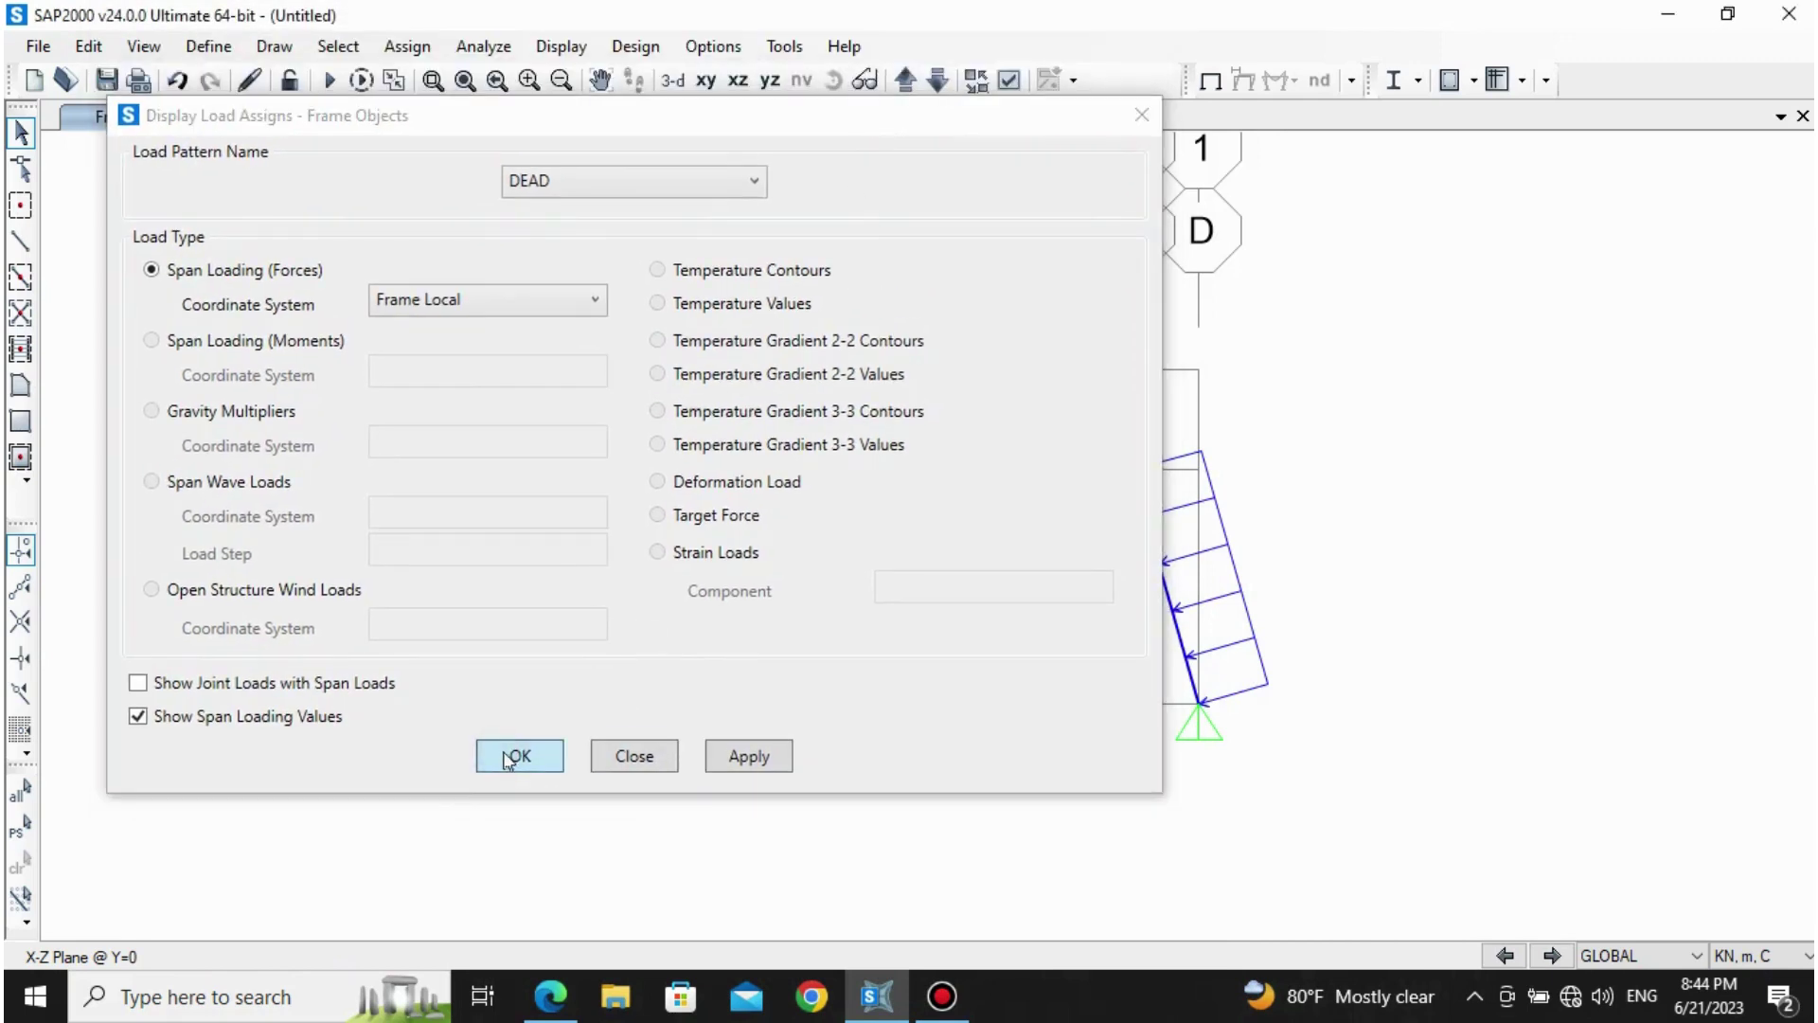
{"action": "left_click", "coordinate": [515, 756]}
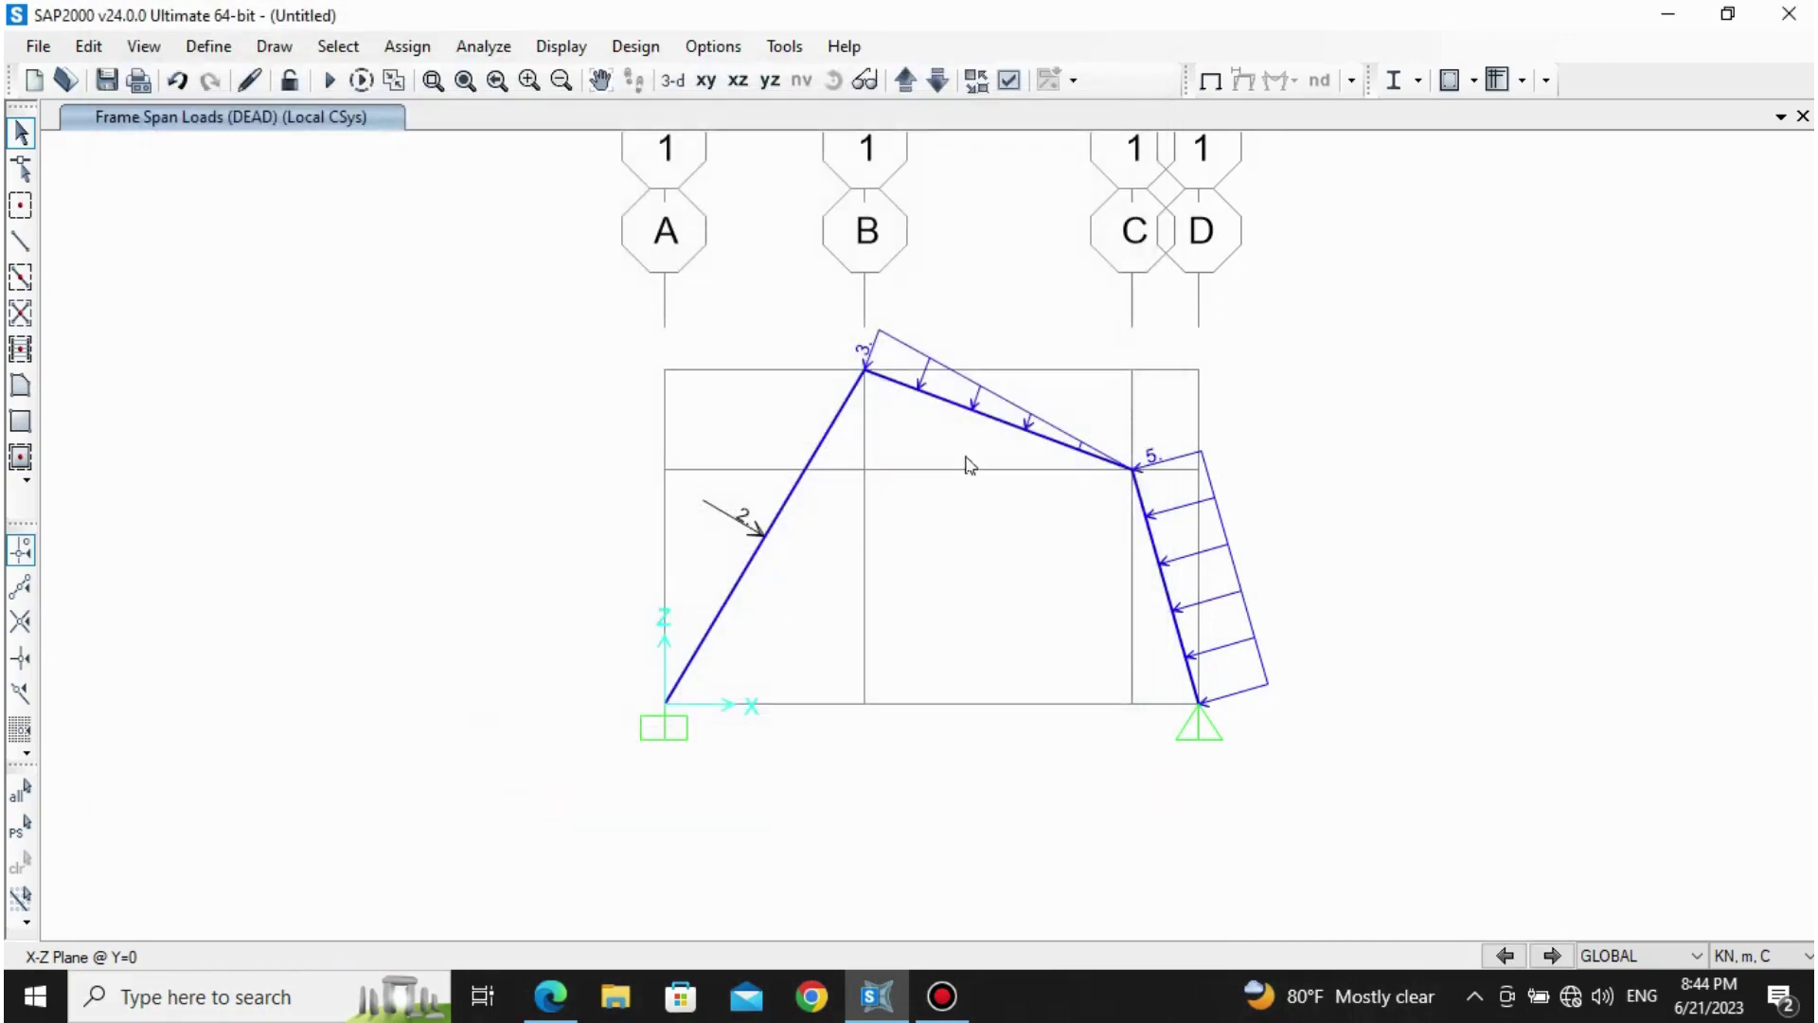
{"action": "left_click", "coordinate": [551, 995]}
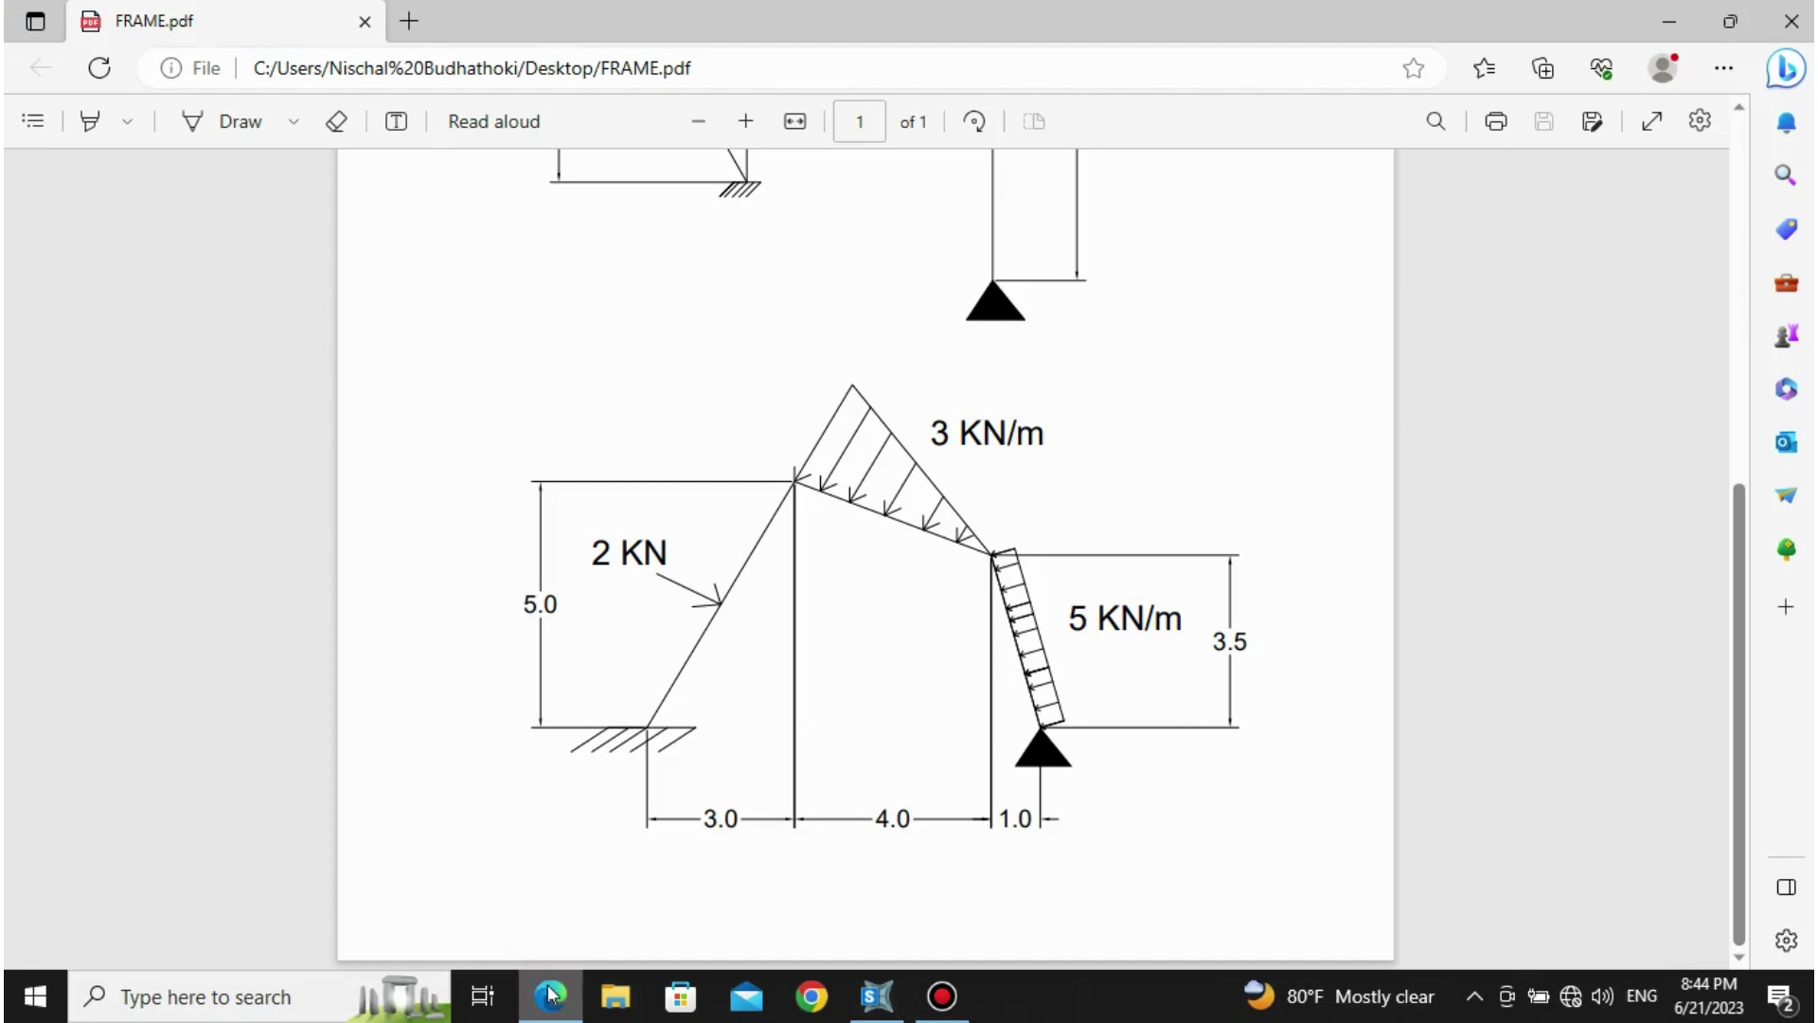
{"action": "left_click", "coordinate": [551, 994]}
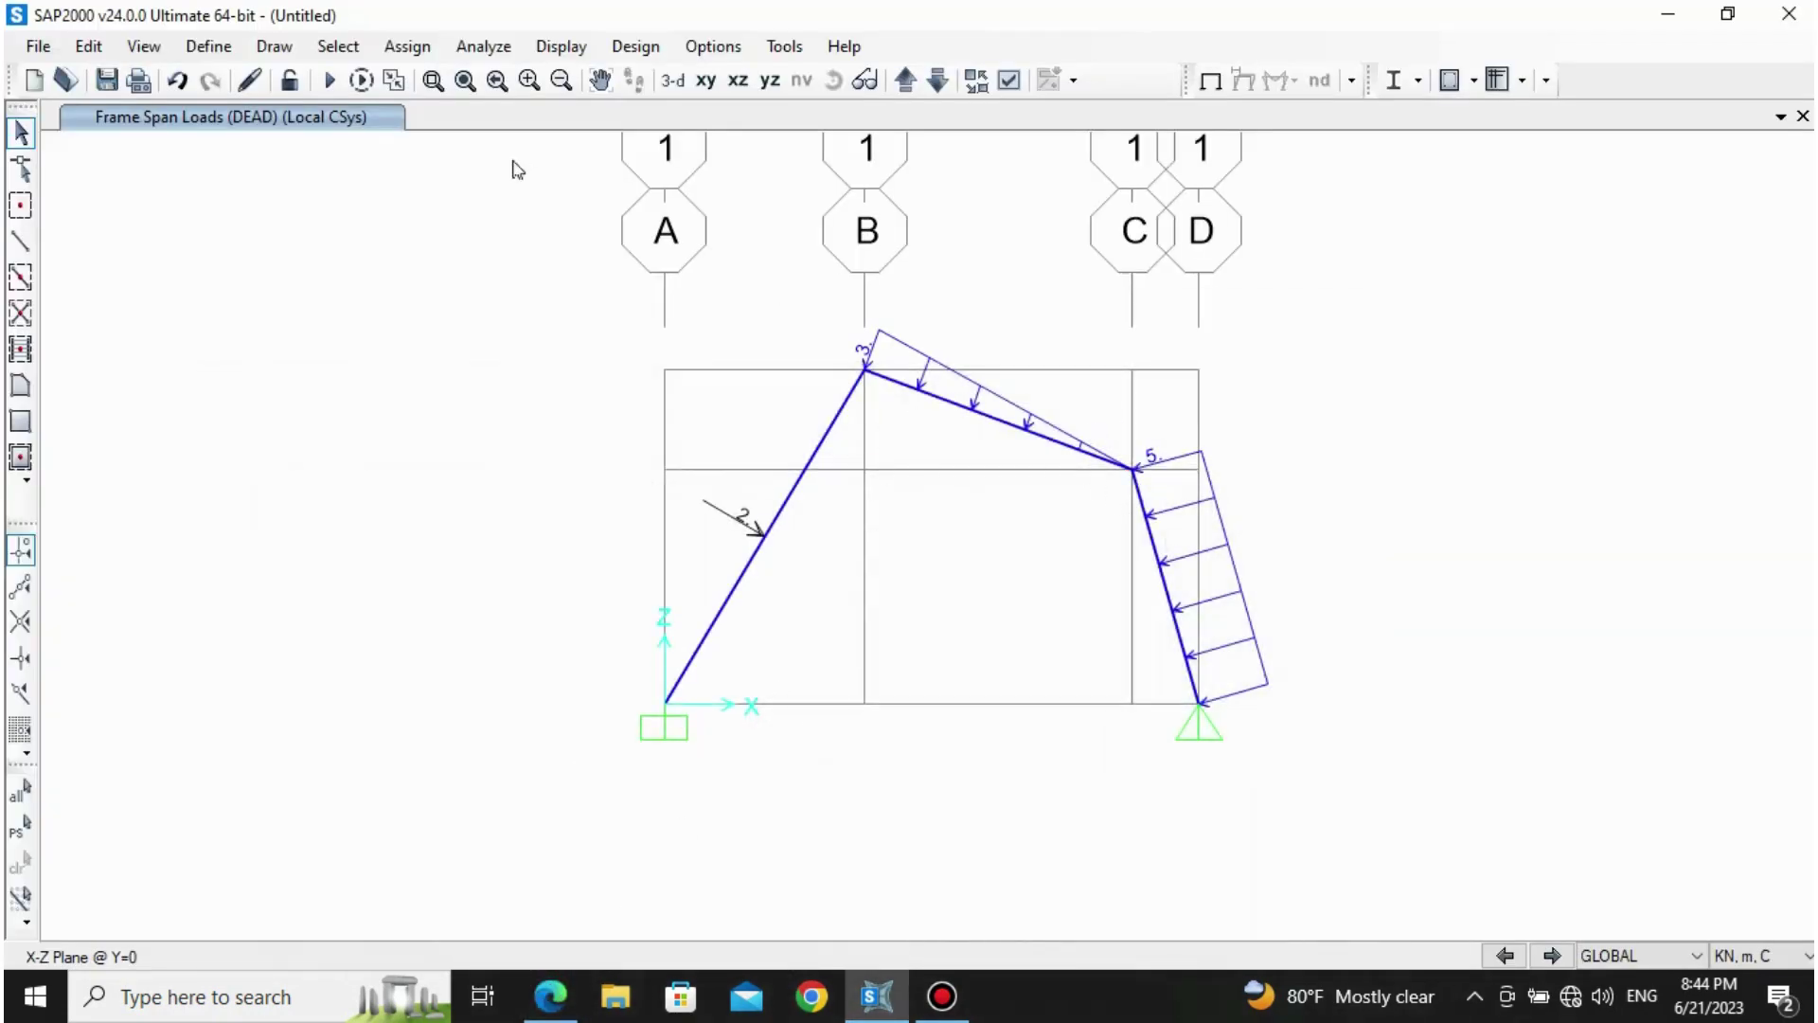
Step: Open the analysis run settings and set the MODAL load case to Do Not Run
{"action": "left_click", "coordinate": [329, 79]}
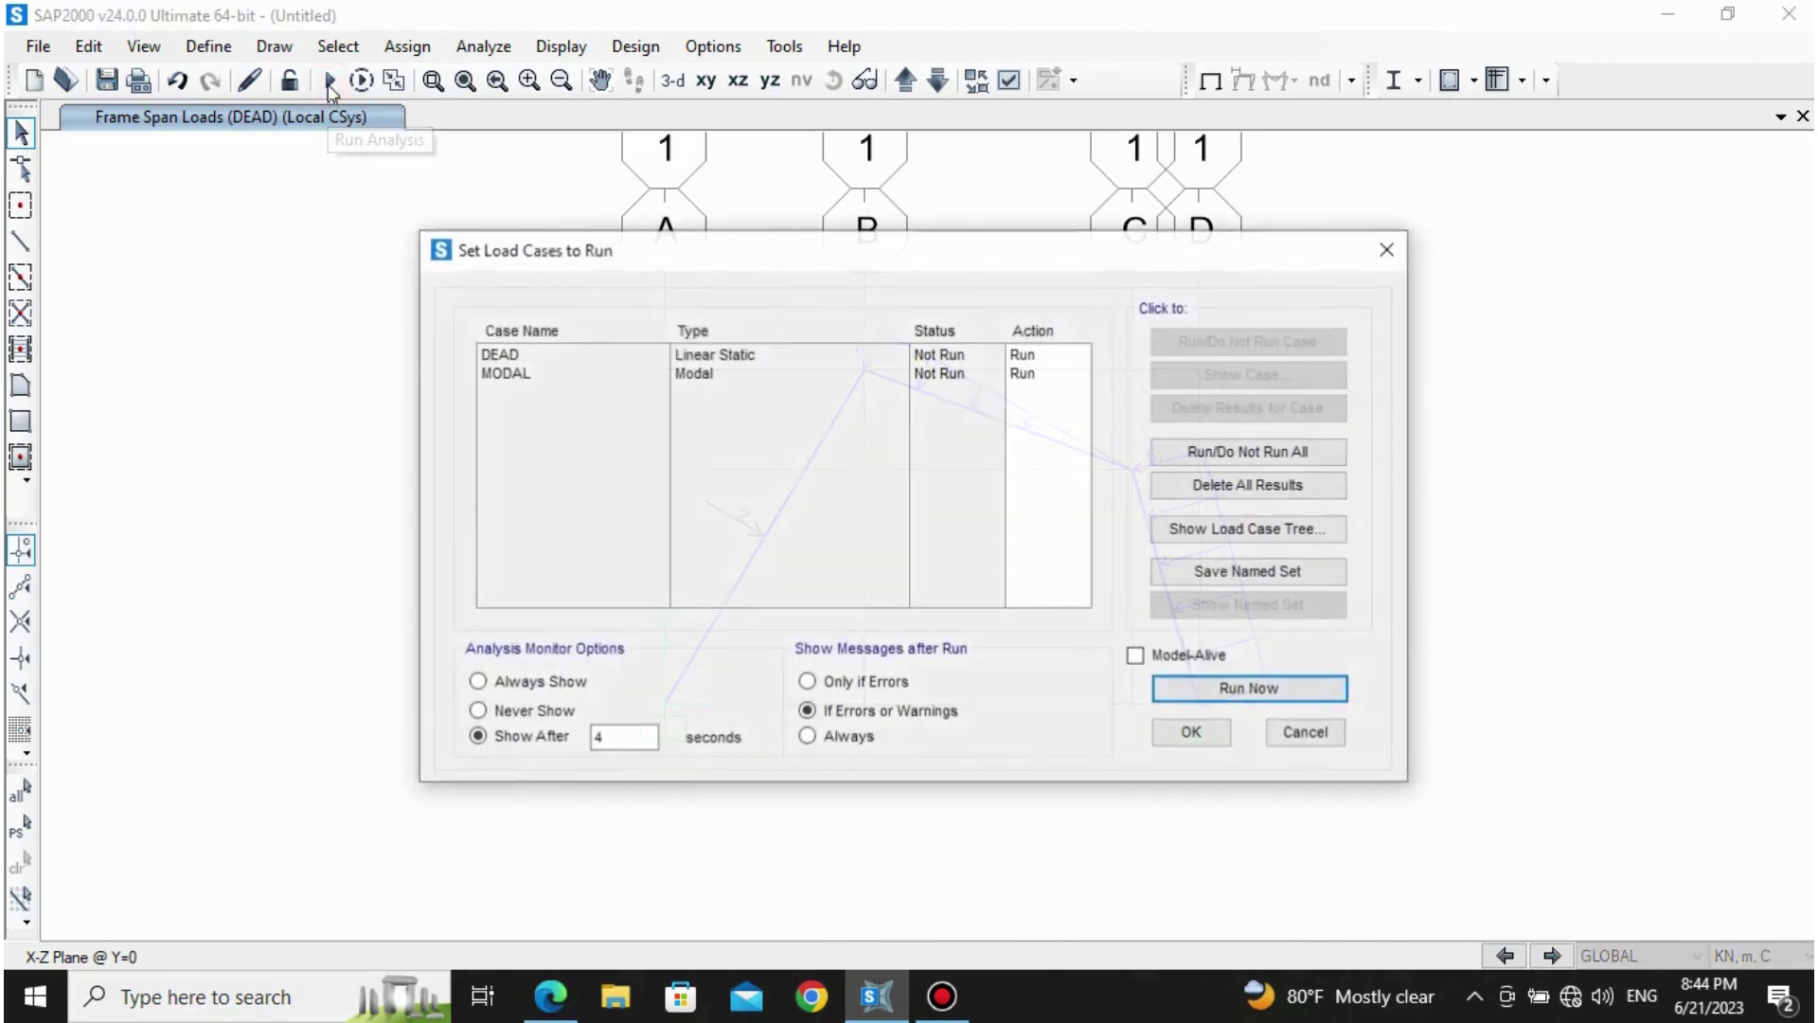
{"action": "left_click", "coordinate": [538, 376]}
{"action": "left_click", "coordinate": [1304, 352]}
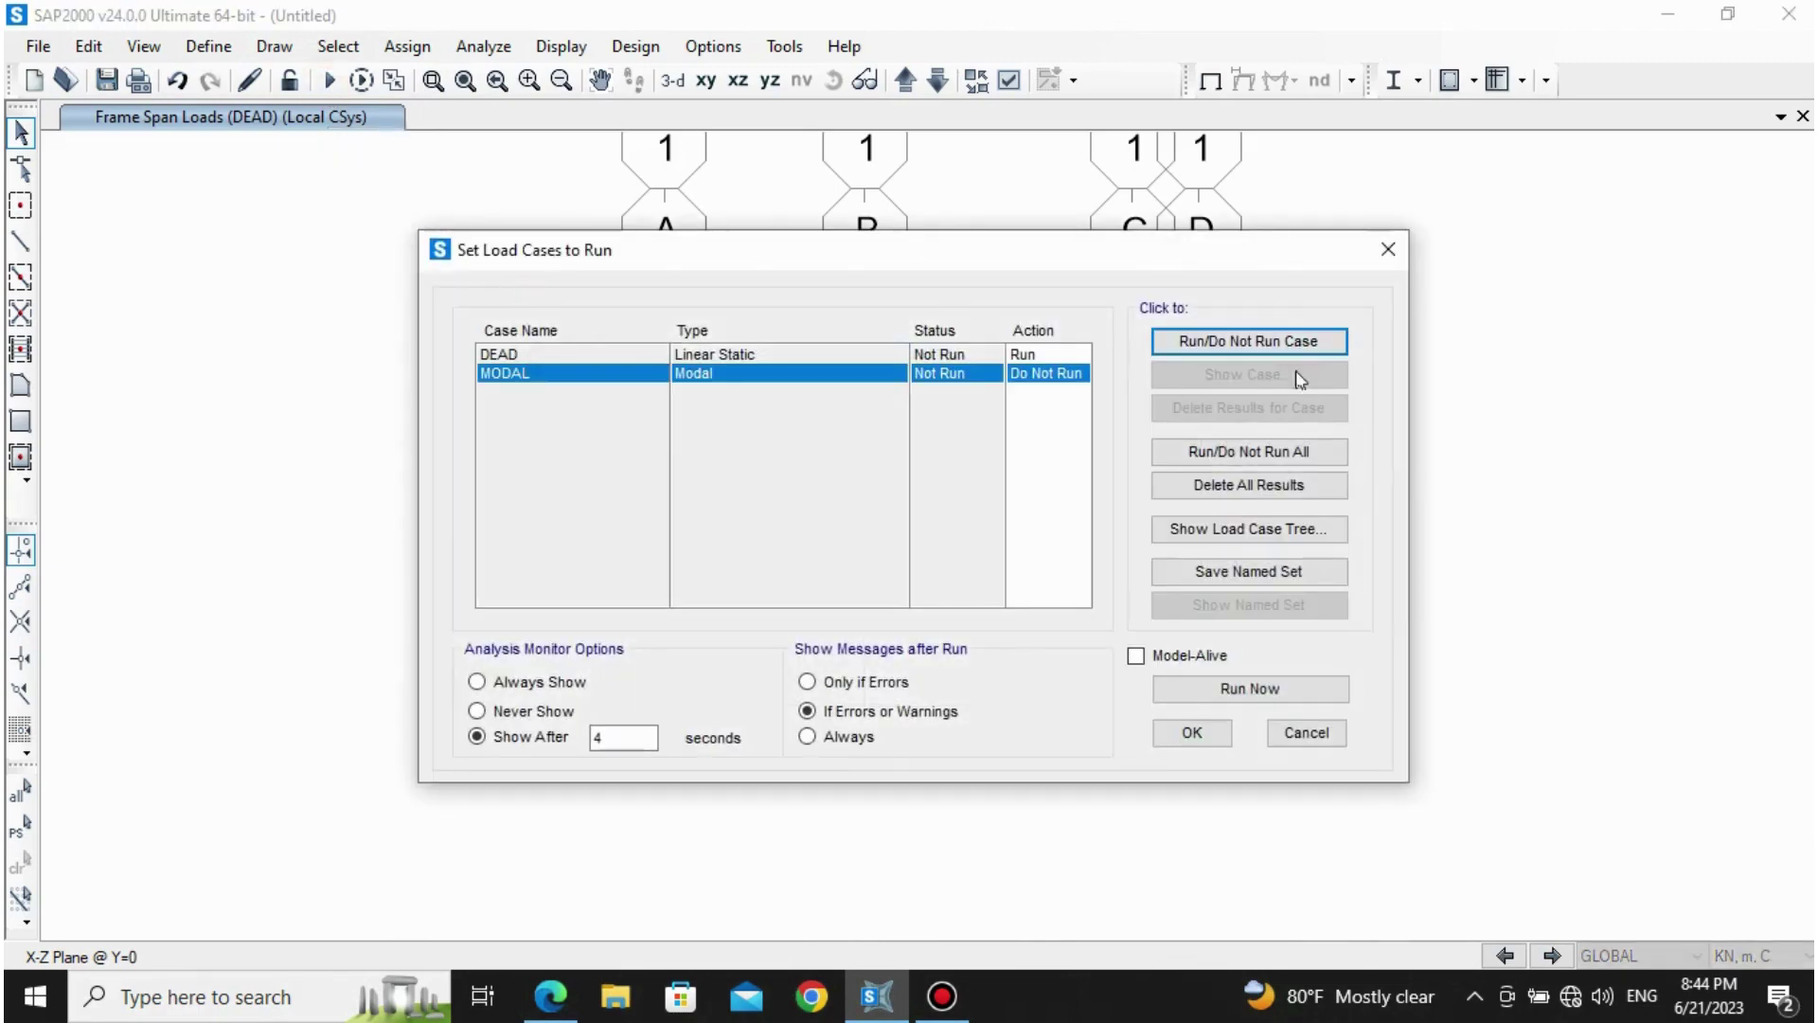
Step: Run the analysis and save the model file as practise2 in the SAP practisee folder
{"action": "left_click", "coordinate": [1245, 689]}
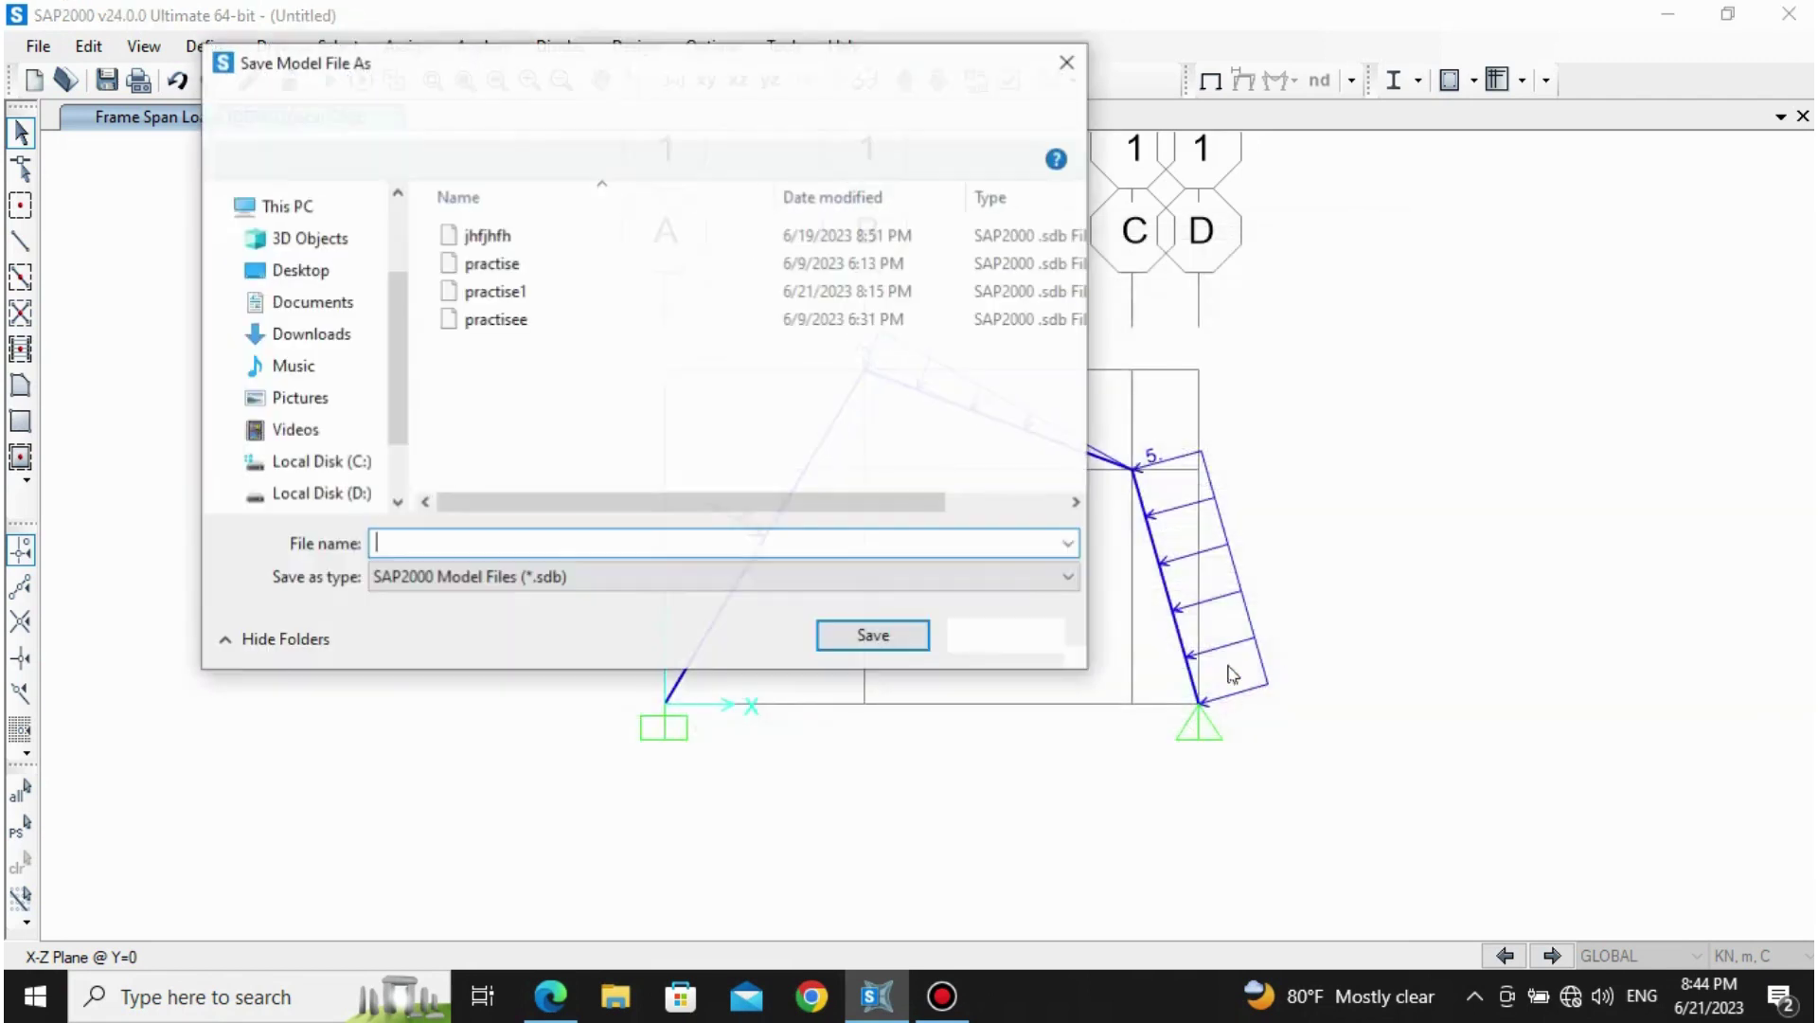
{"action": "type", "text": "prac"}
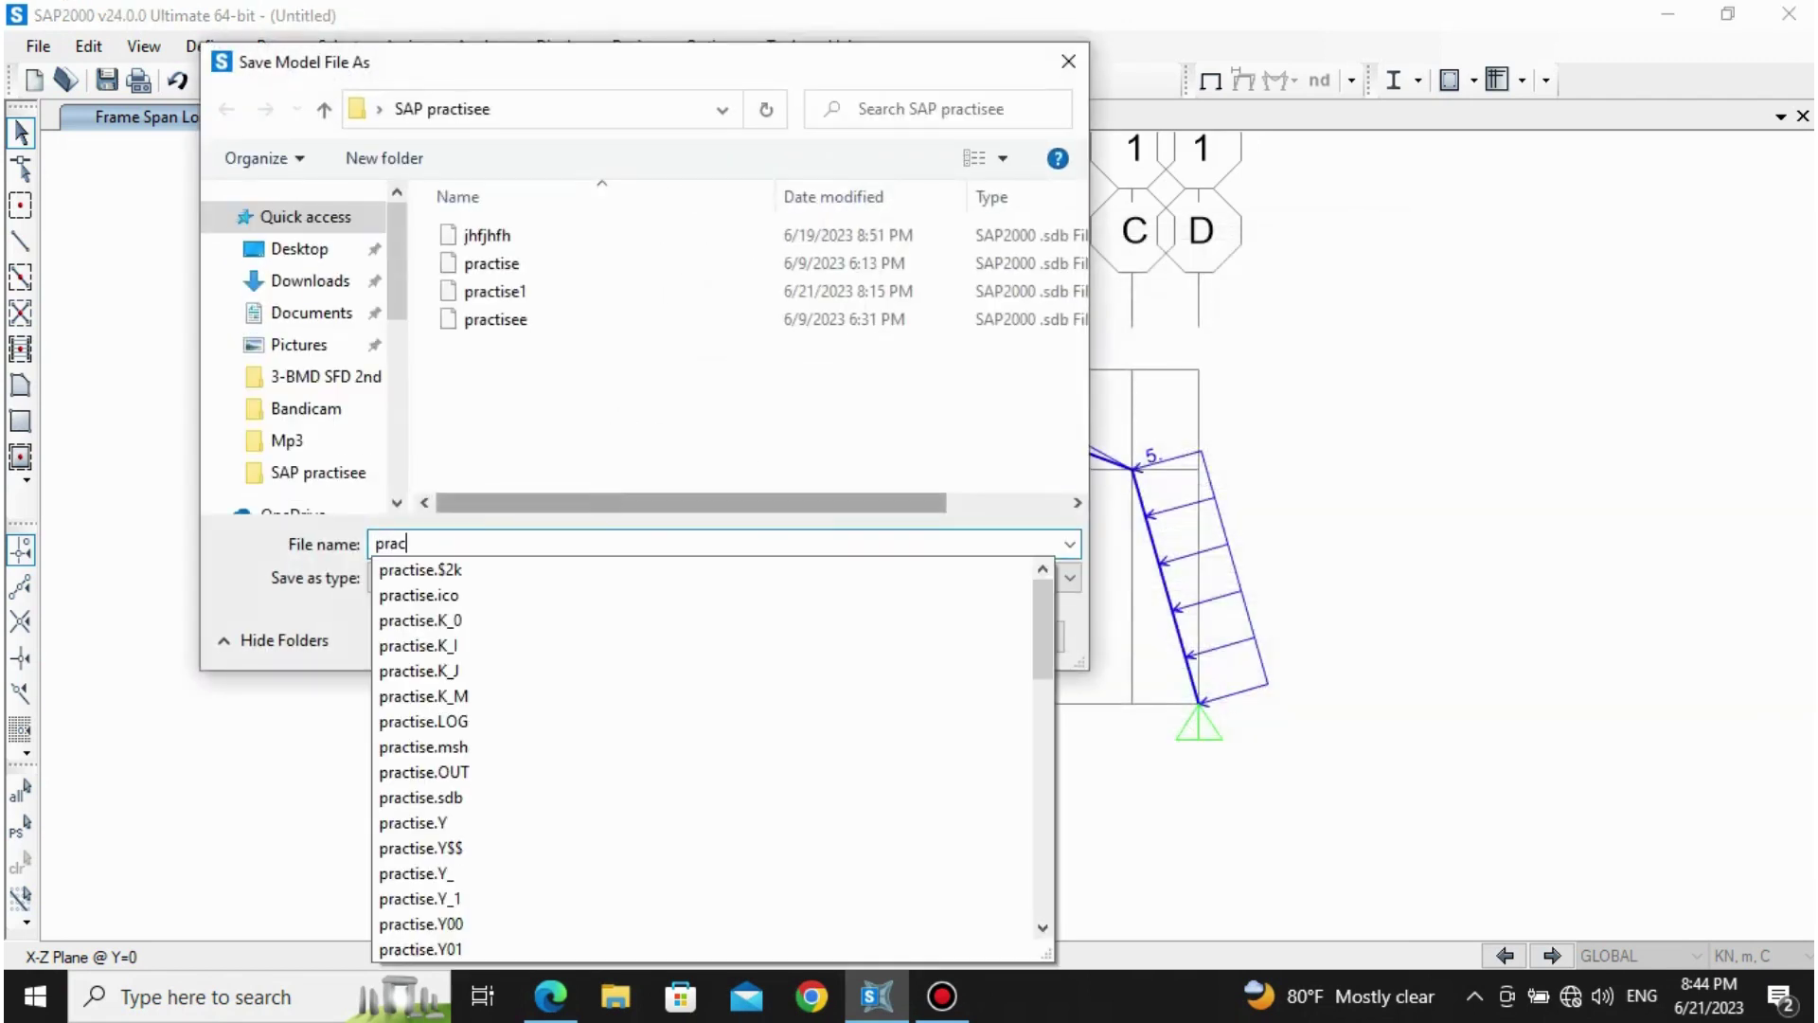
{"action": "type", "text": "tise2"}
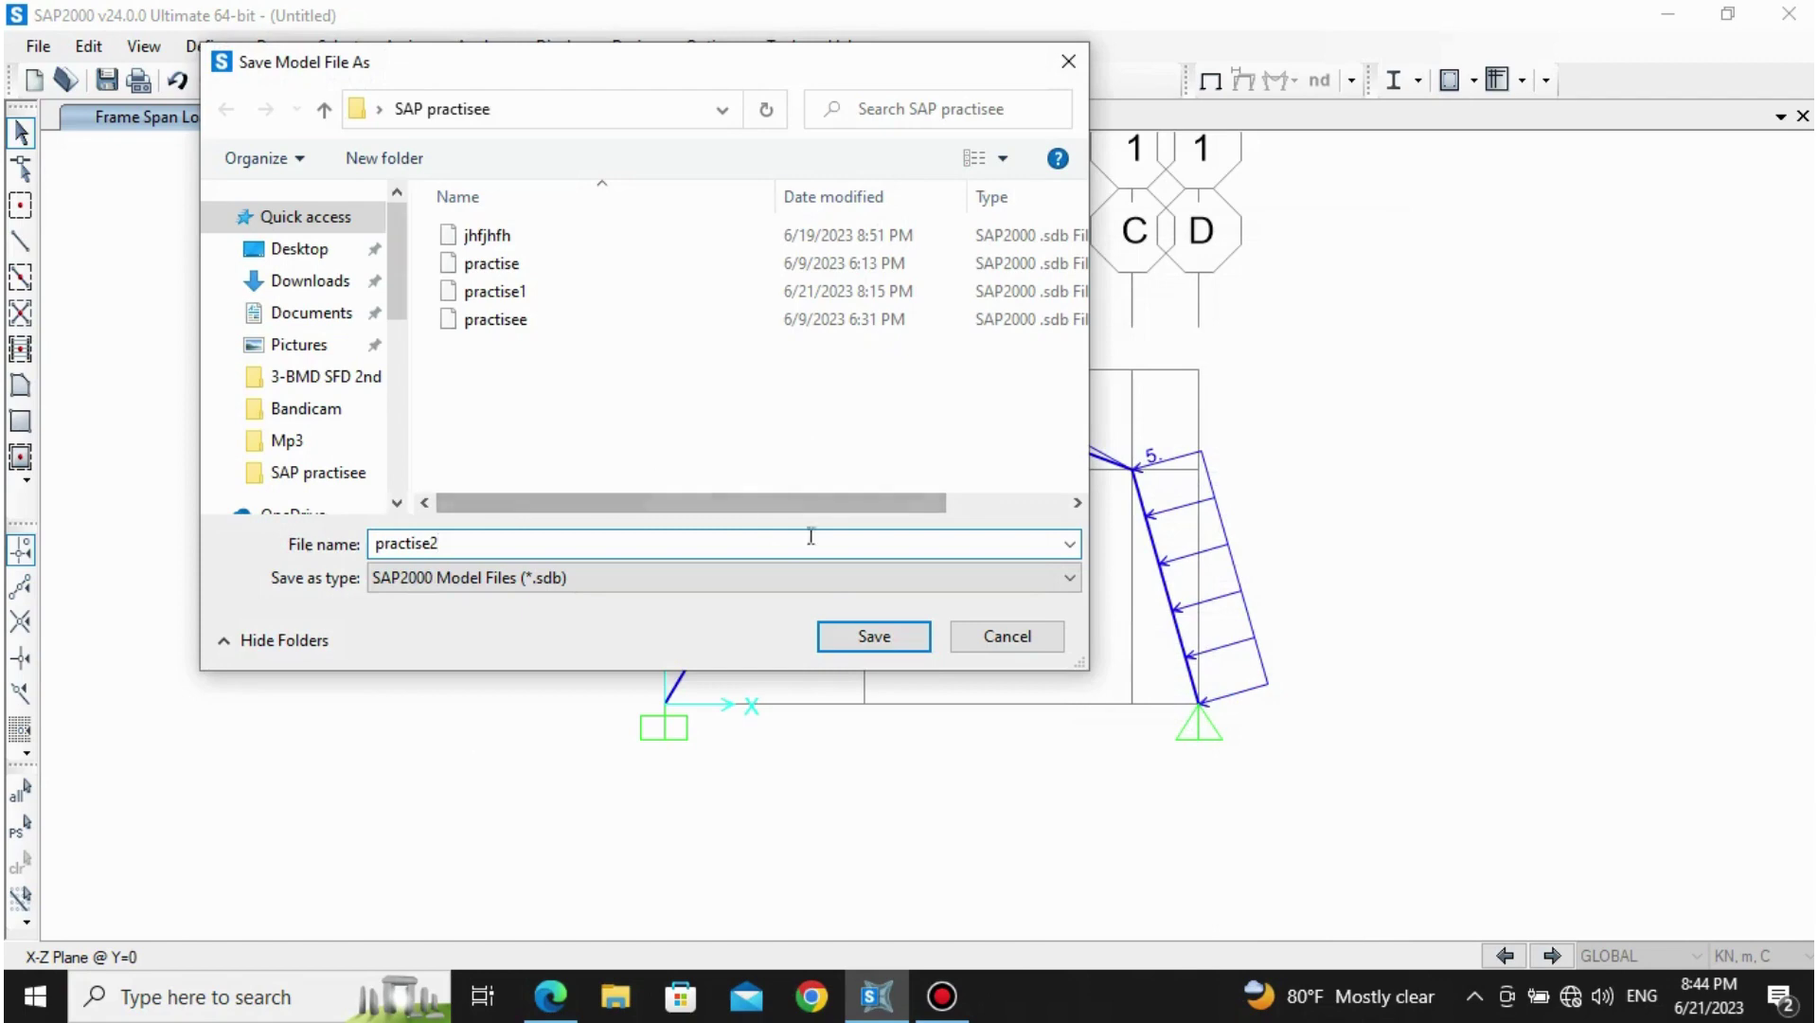
{"action": "left_click", "coordinate": [893, 644]}
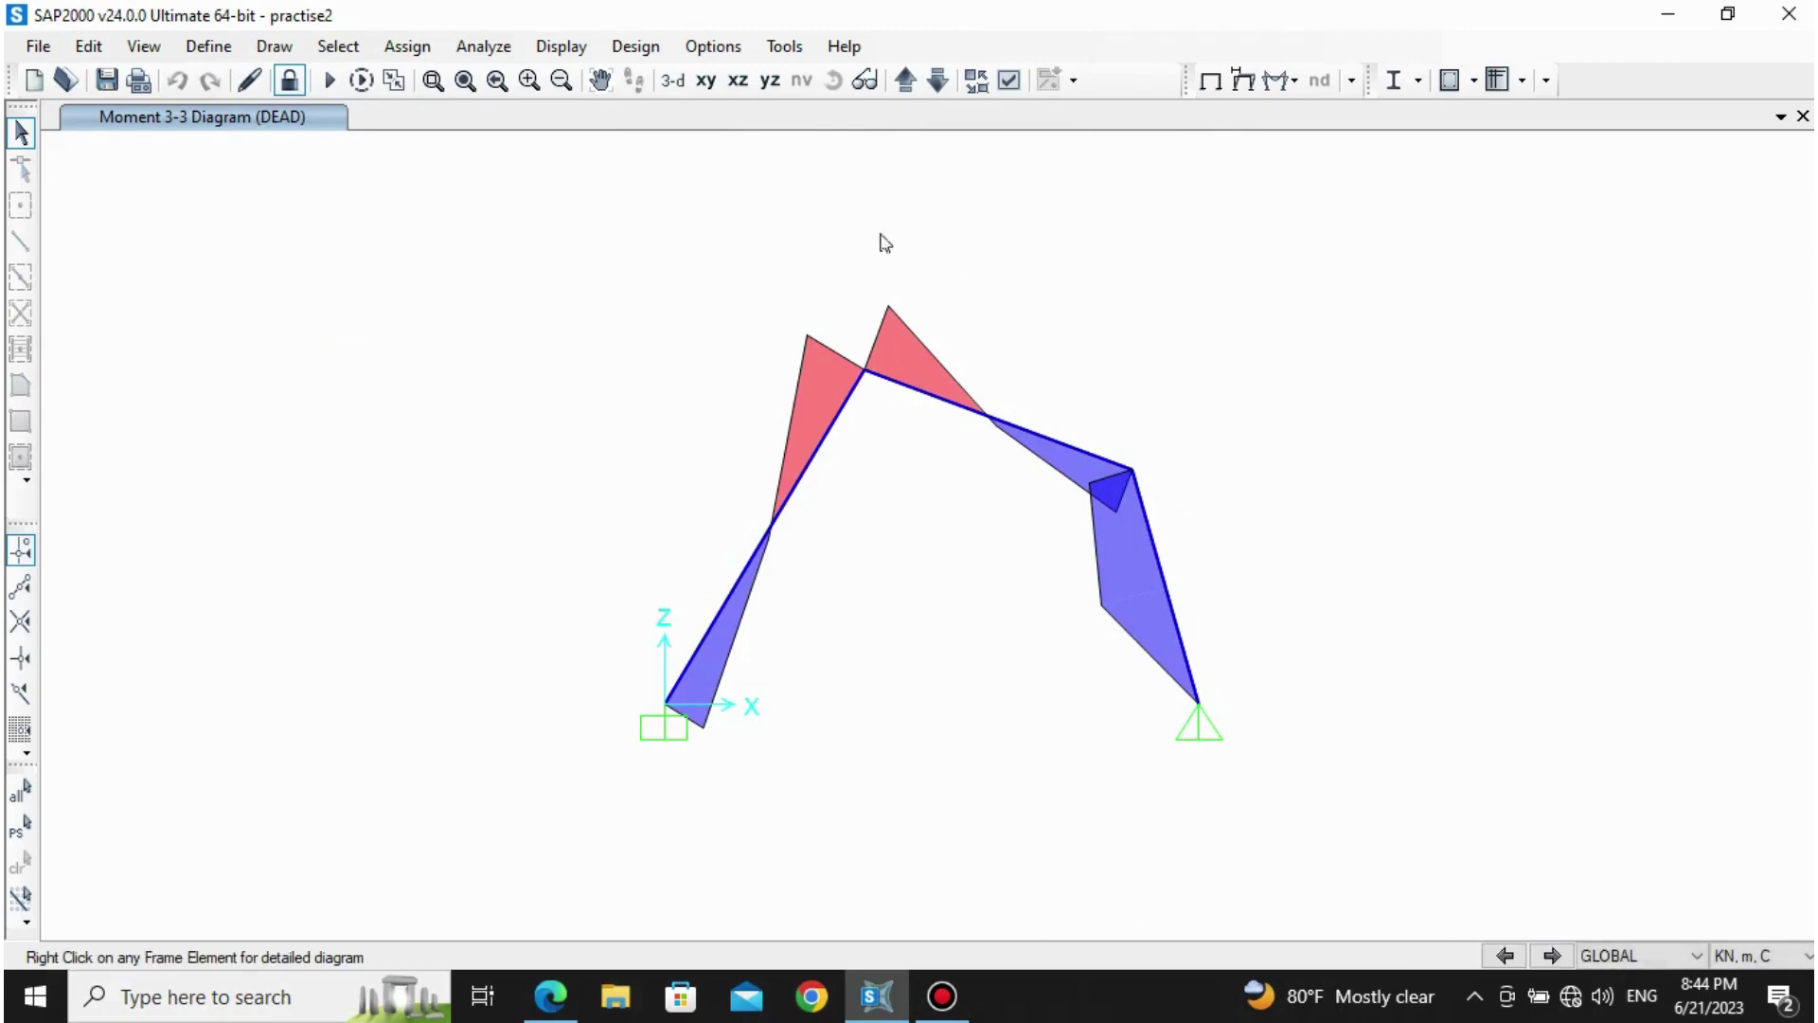
Step: Display the joint reactions for the DEAD case as arrows and examine them at both supports
{"action": "left_click", "coordinate": [1282, 94]}
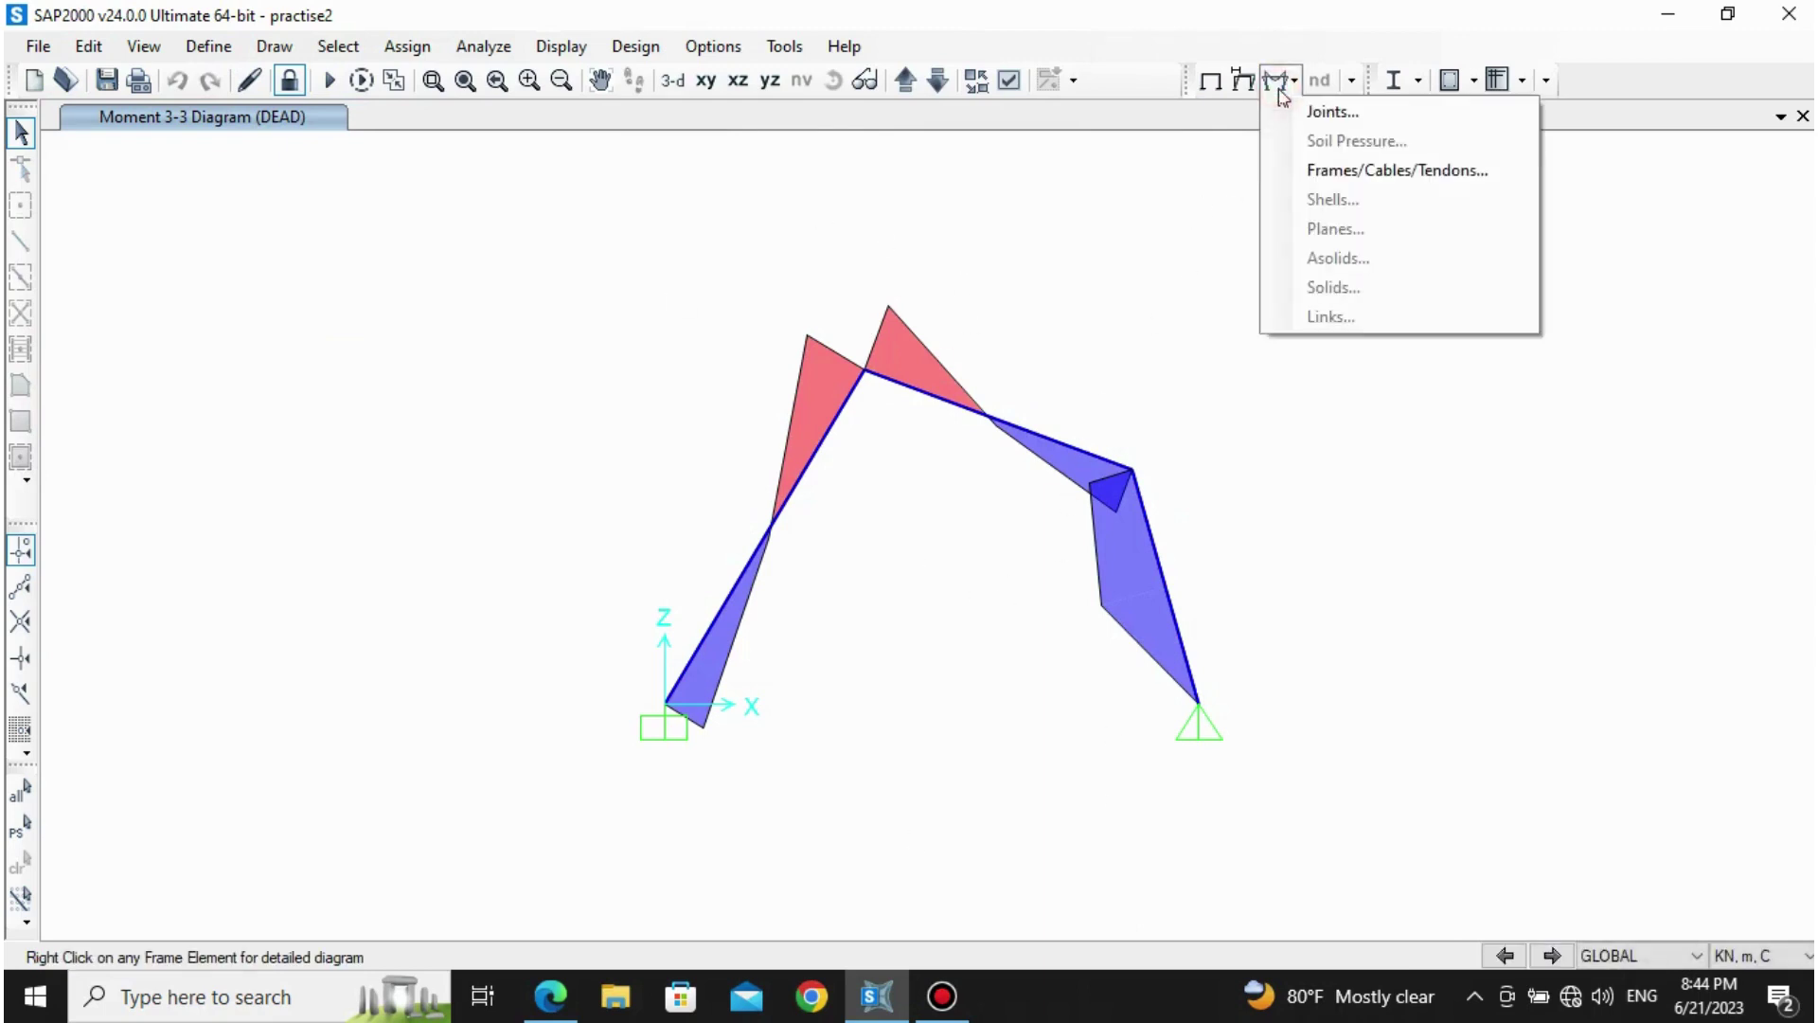
{"action": "left_click", "coordinate": [1288, 106]}
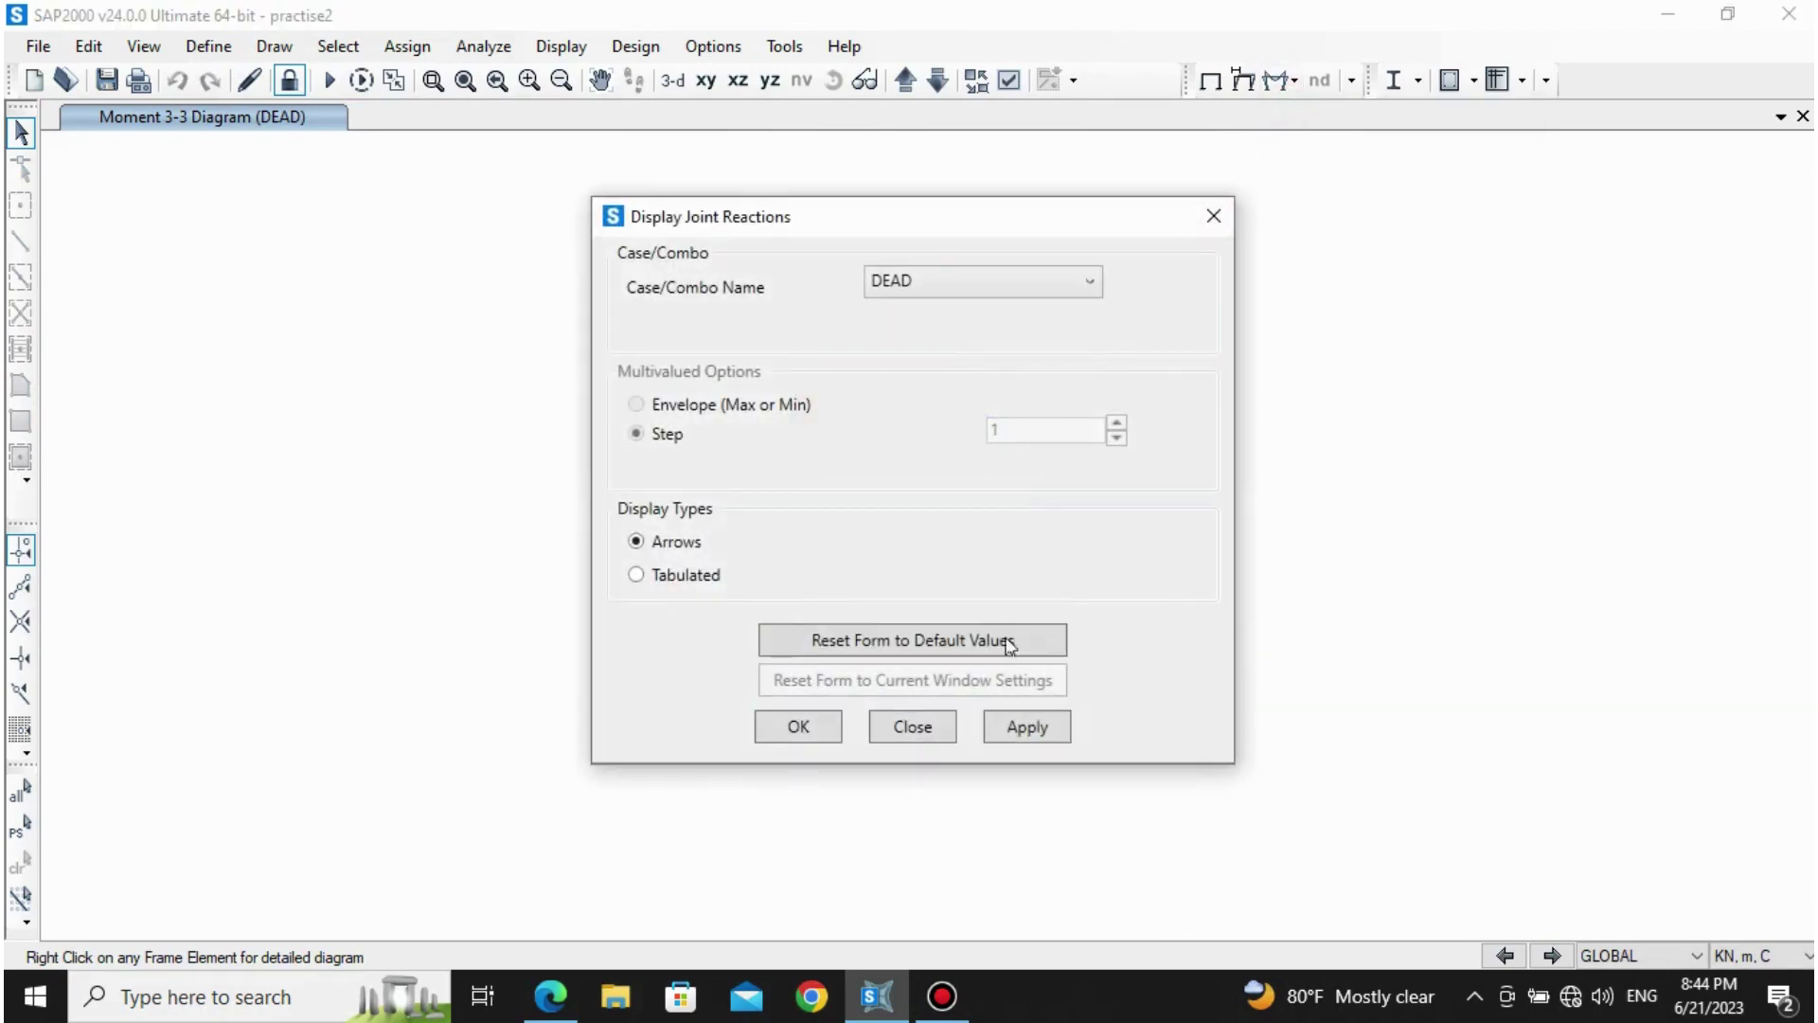
{"action": "left_click", "coordinate": [1015, 729]}
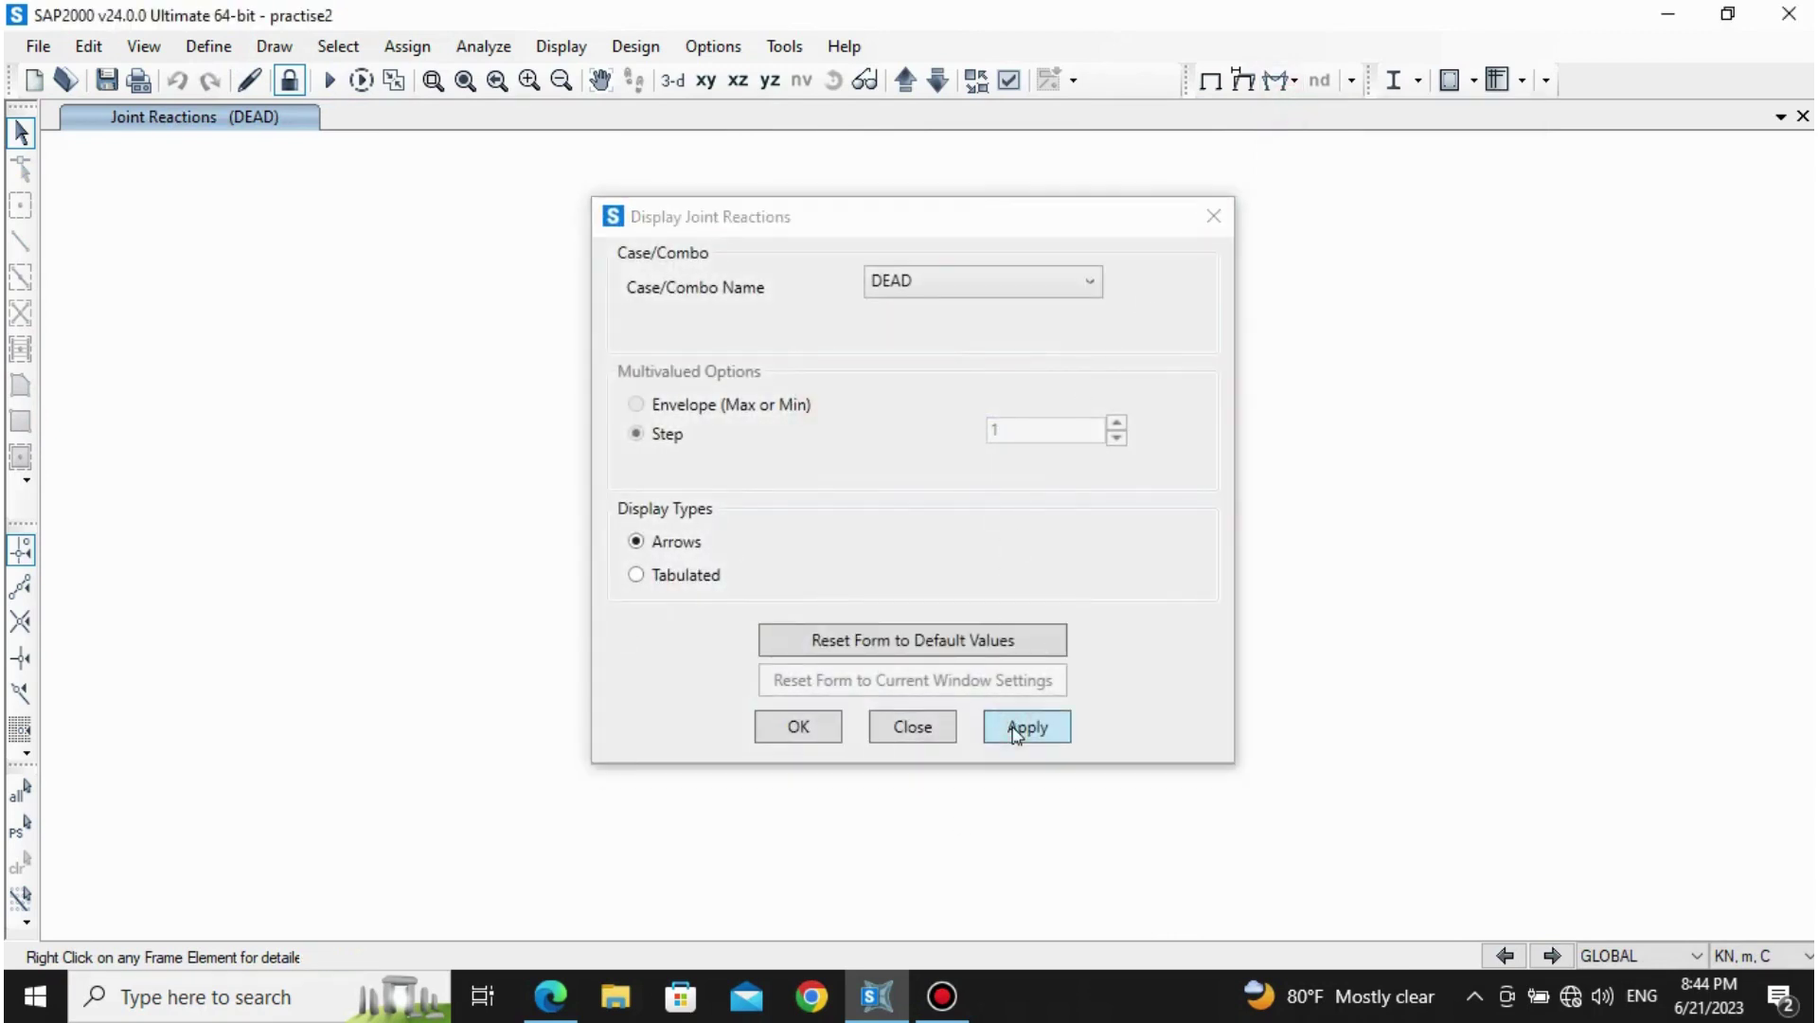
{"action": "left_click_drag", "start_coordinate": [983, 215], "coordinate": [1703, 36]}
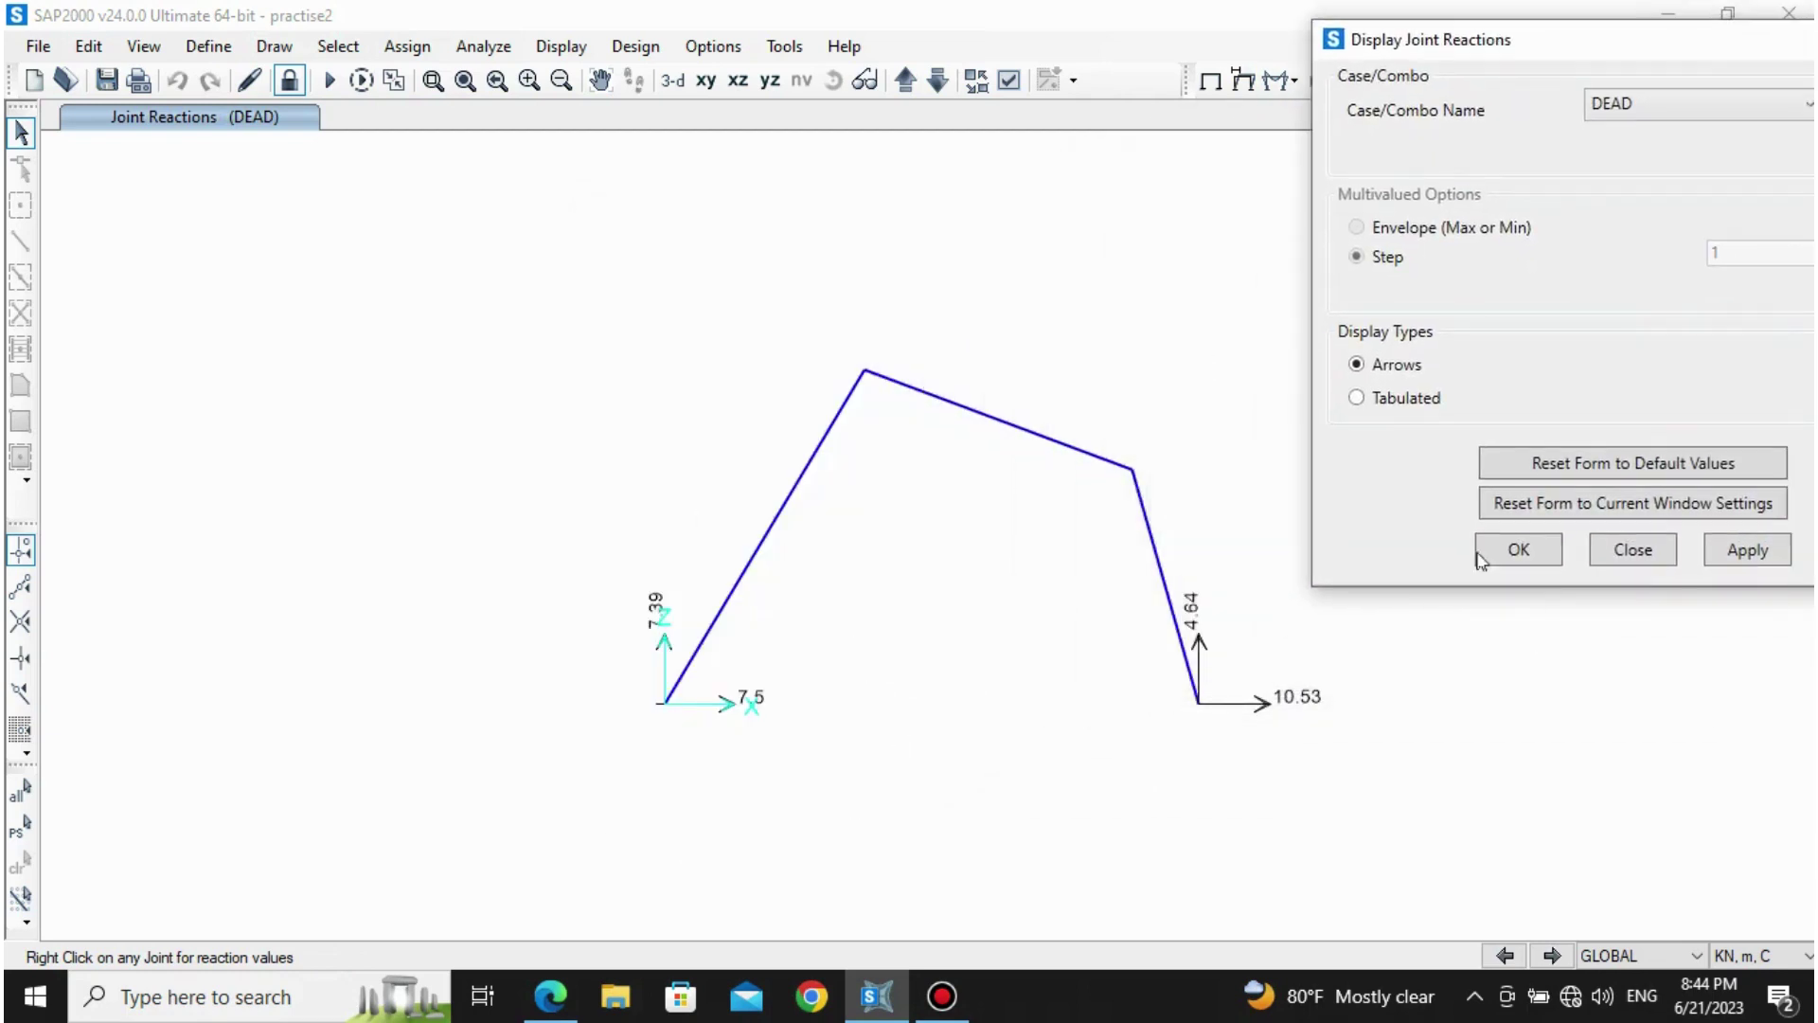
{"action": "left_click_drag", "start_coordinate": [1520, 41], "coordinate": [280, 98]}
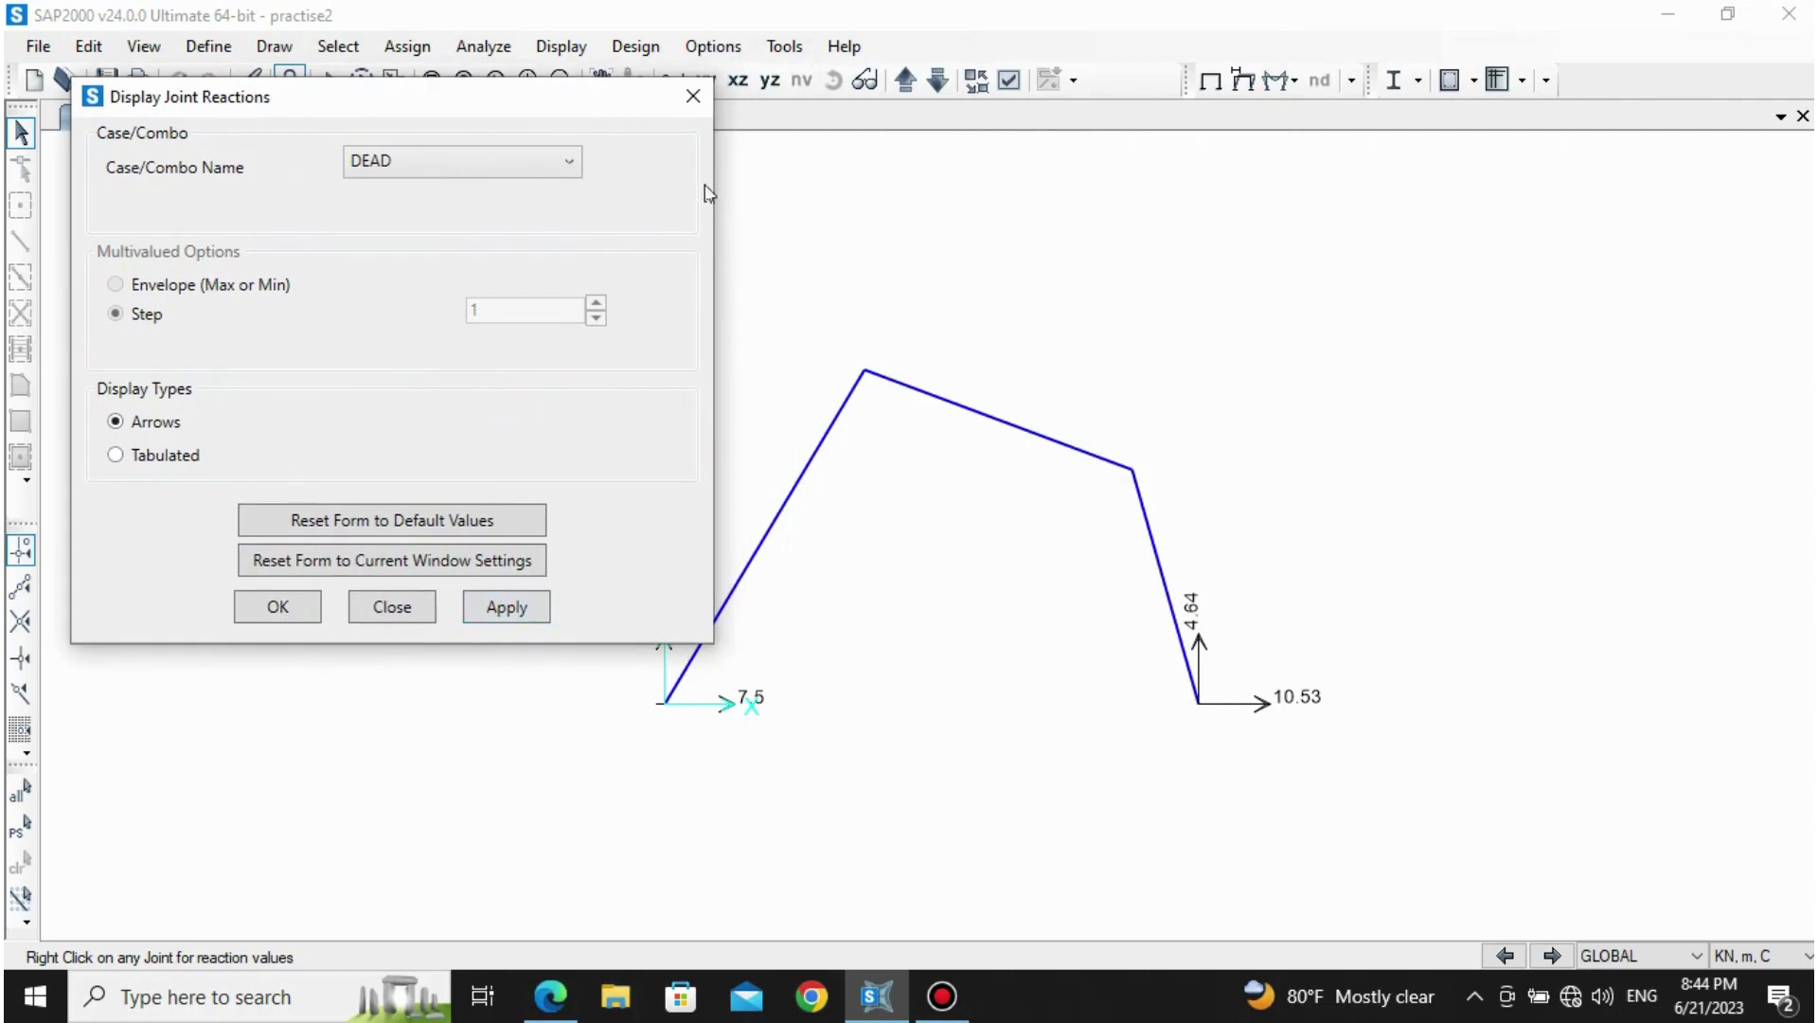
{"action": "left_click", "coordinate": [690, 93]}
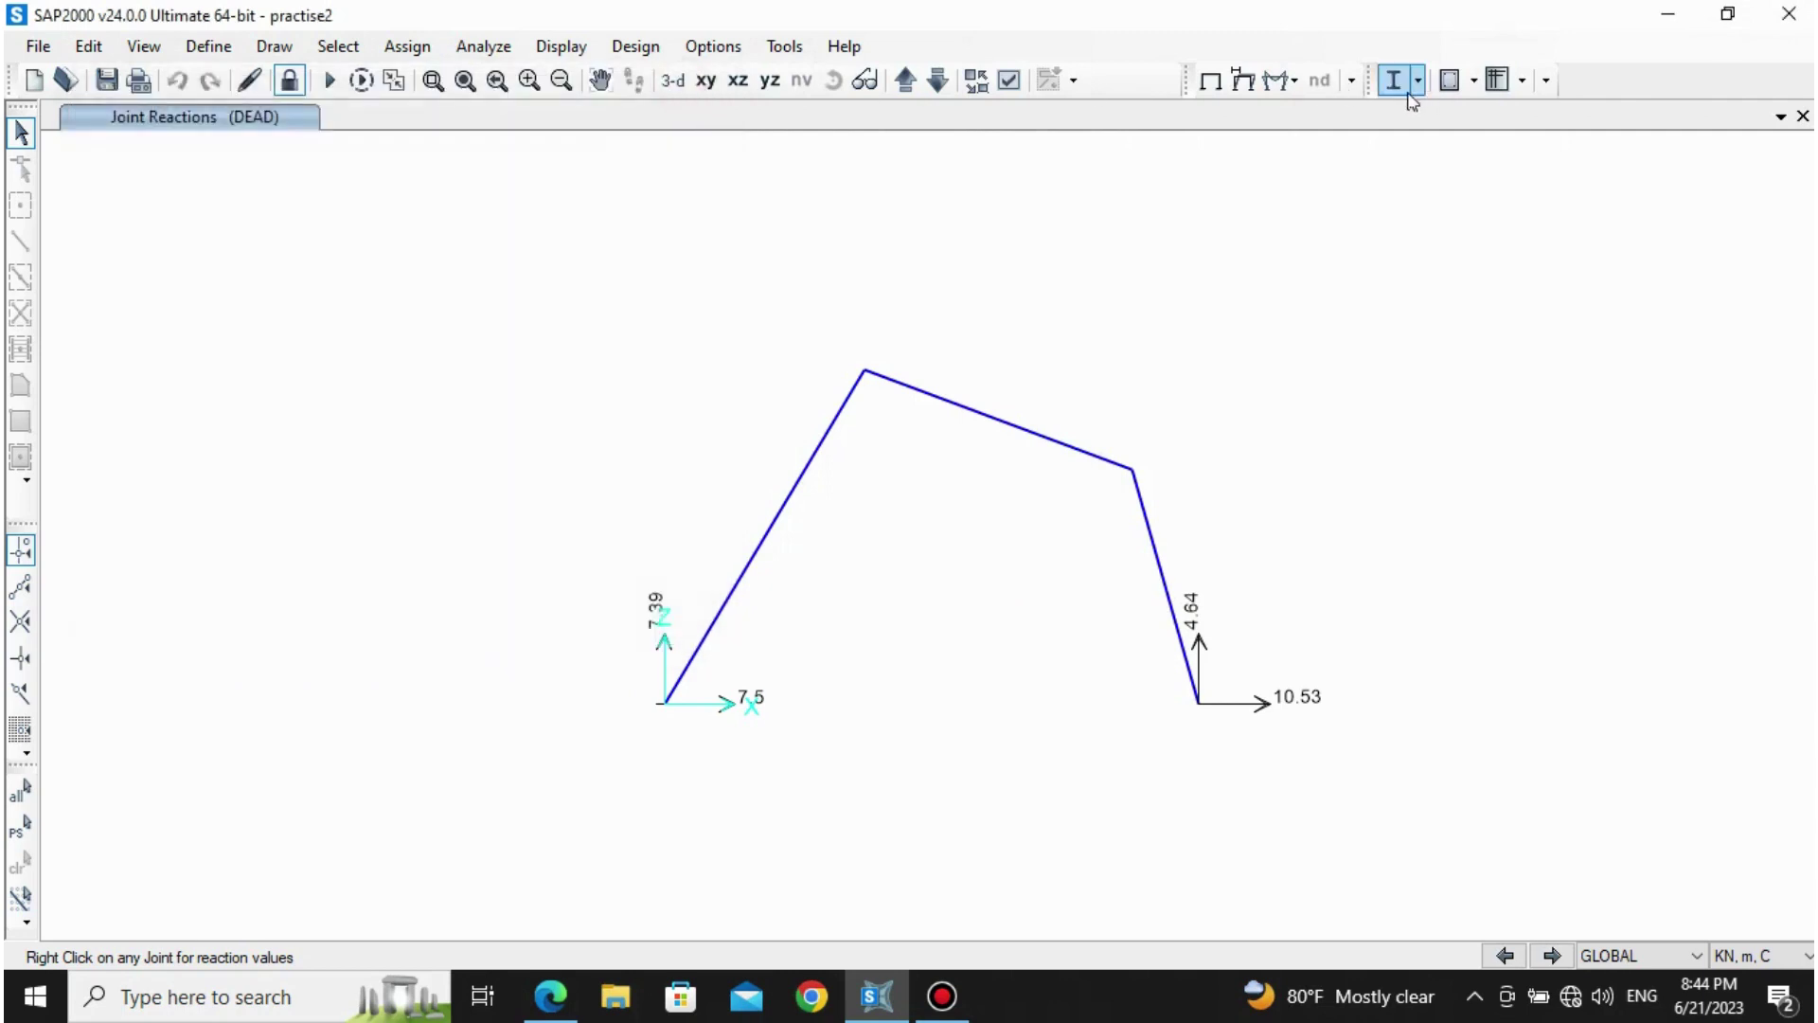
Step: Display the axial force diagram of the frame for the DEAD case as a filled, automatically scaled diagram
{"action": "left_click", "coordinate": [1296, 81]}
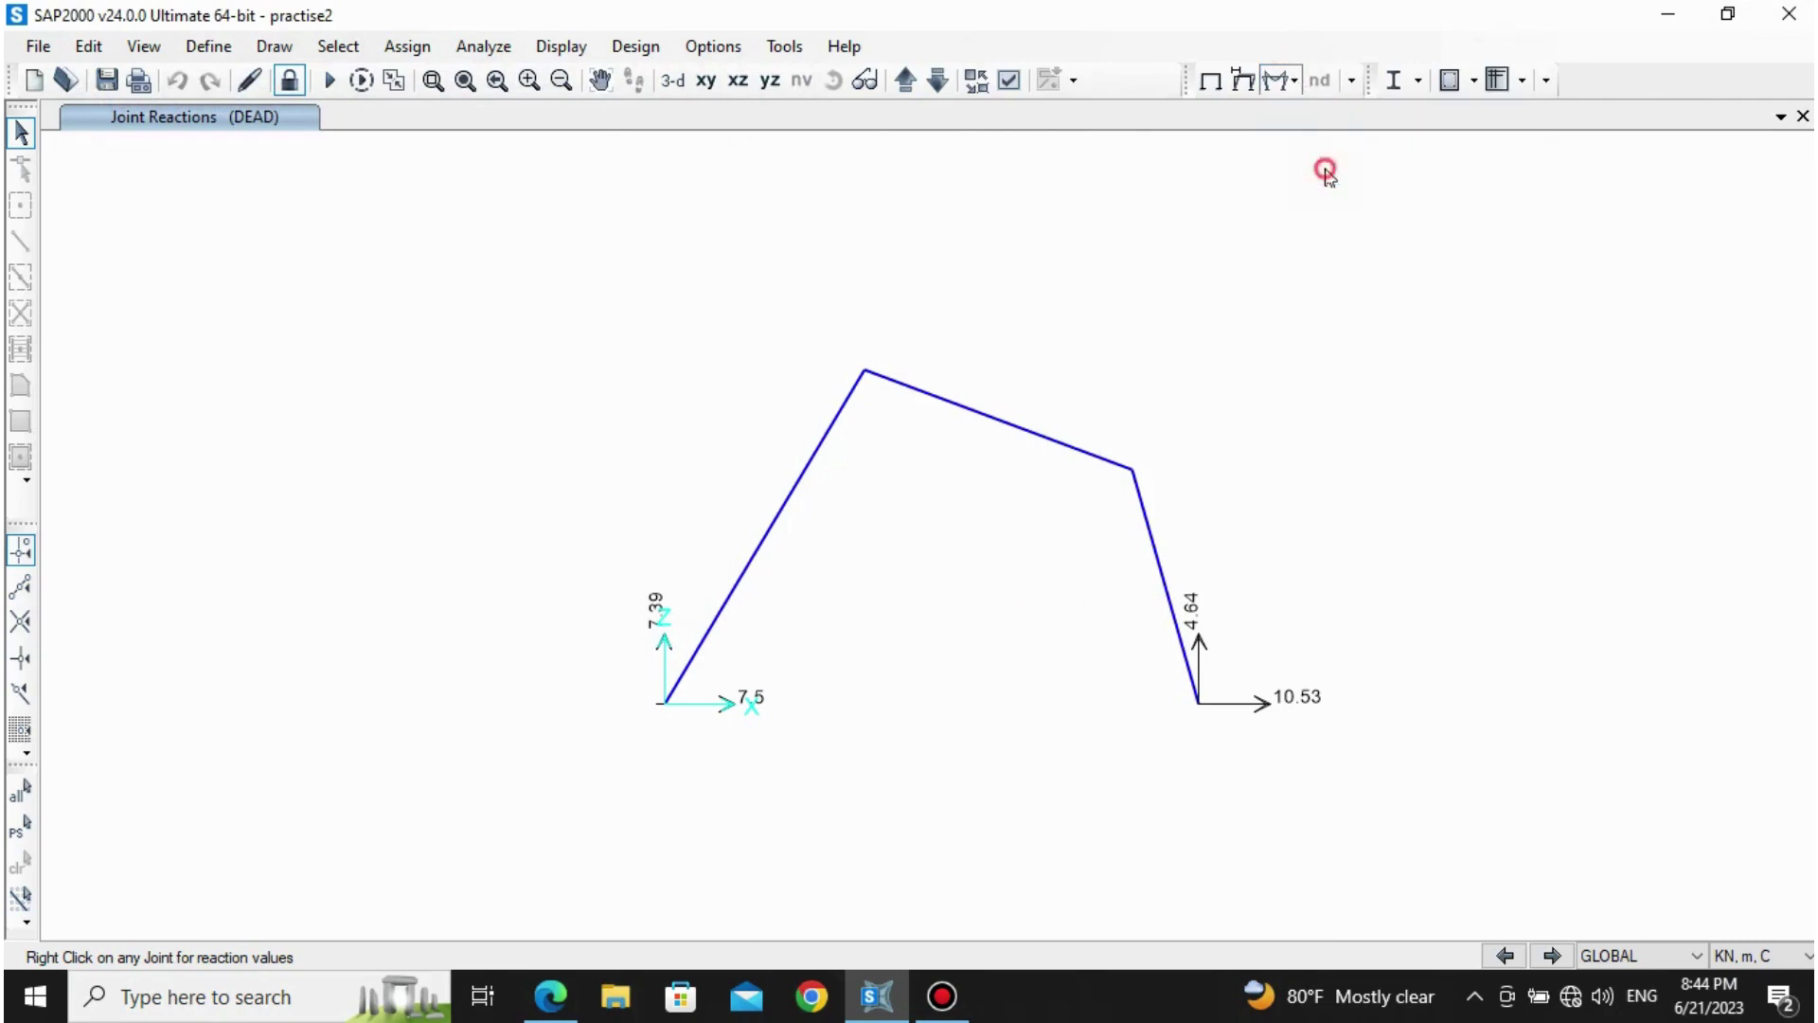
{"action": "left_click", "coordinate": [1337, 172]}
{"action": "left_click_drag", "start_coordinate": [1017, 58], "coordinate": [453, 43]}
{"action": "left_click", "coordinate": [130, 449]}
{"action": "left_click", "coordinate": [442, 864]}
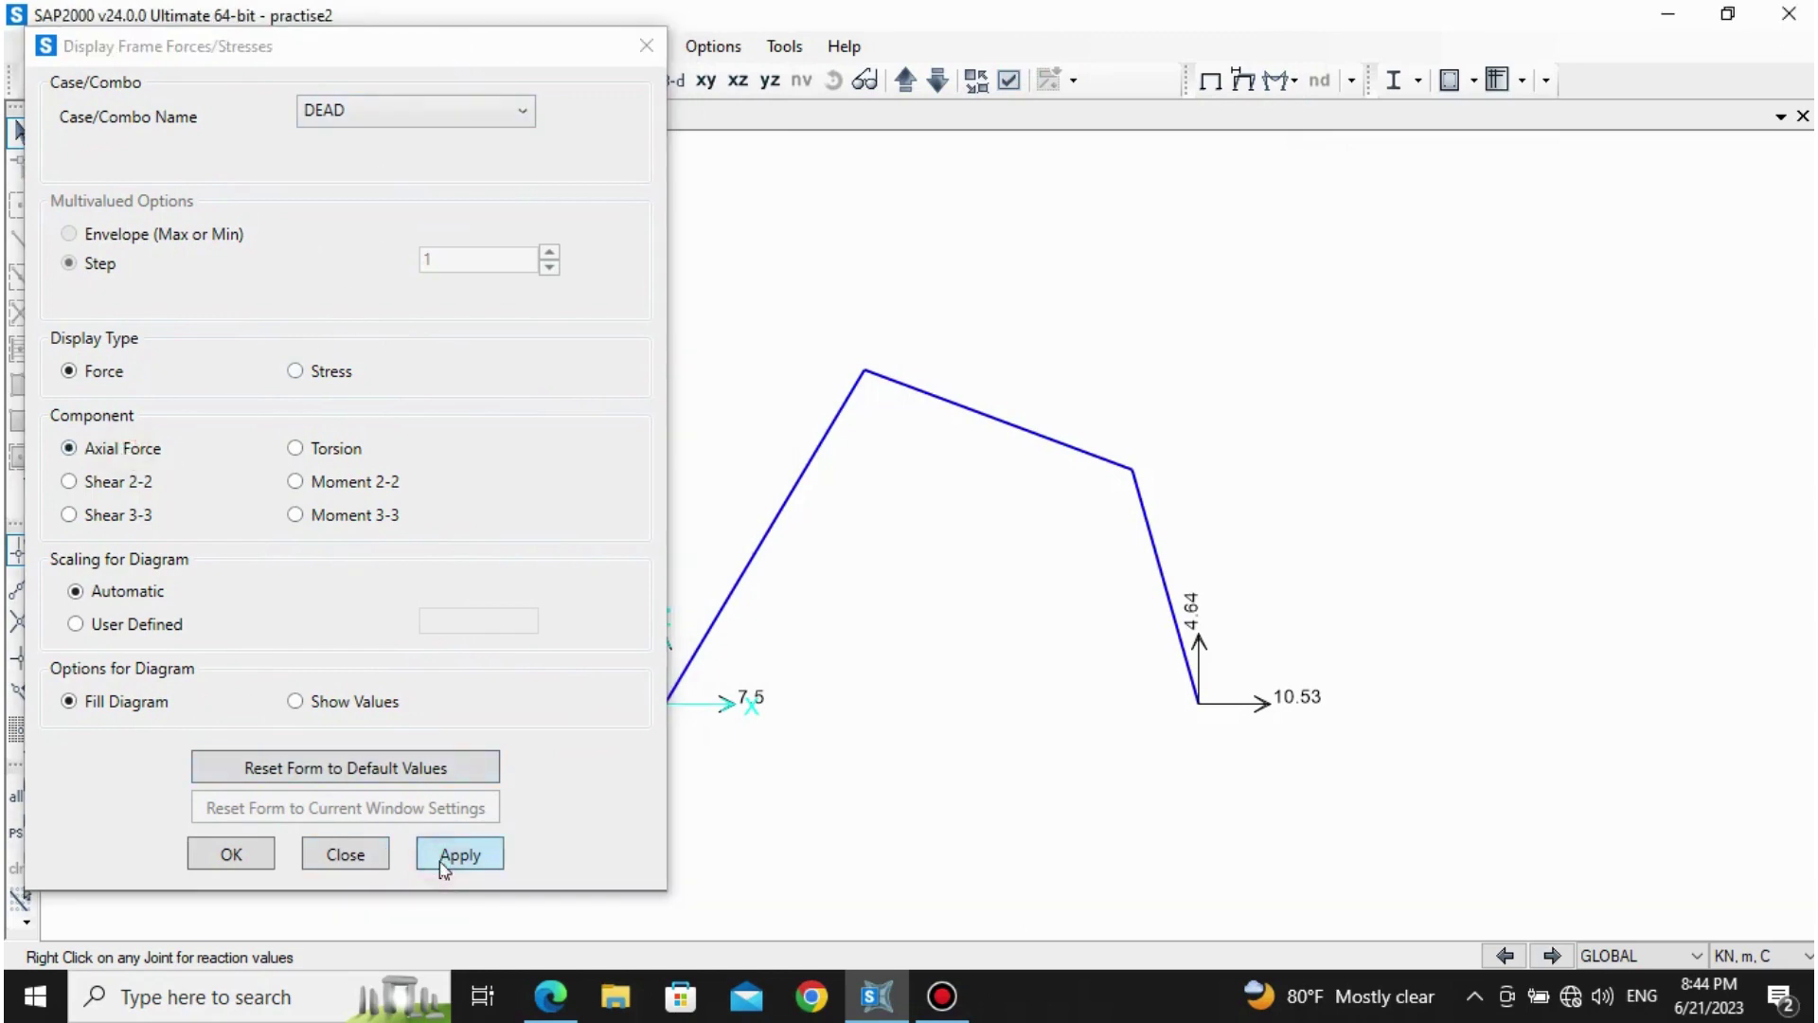
{"action": "mouse_move", "coordinate": [372, 57]}
{"action": "left_mouse_down"}
{"action": "mouse_move", "coordinate": [318, 142]}
{"action": "mouse_move", "coordinate": [240, 201]}
{"action": "mouse_move", "coordinate": [503, 10]}
{"action": "left_mouse_up"}
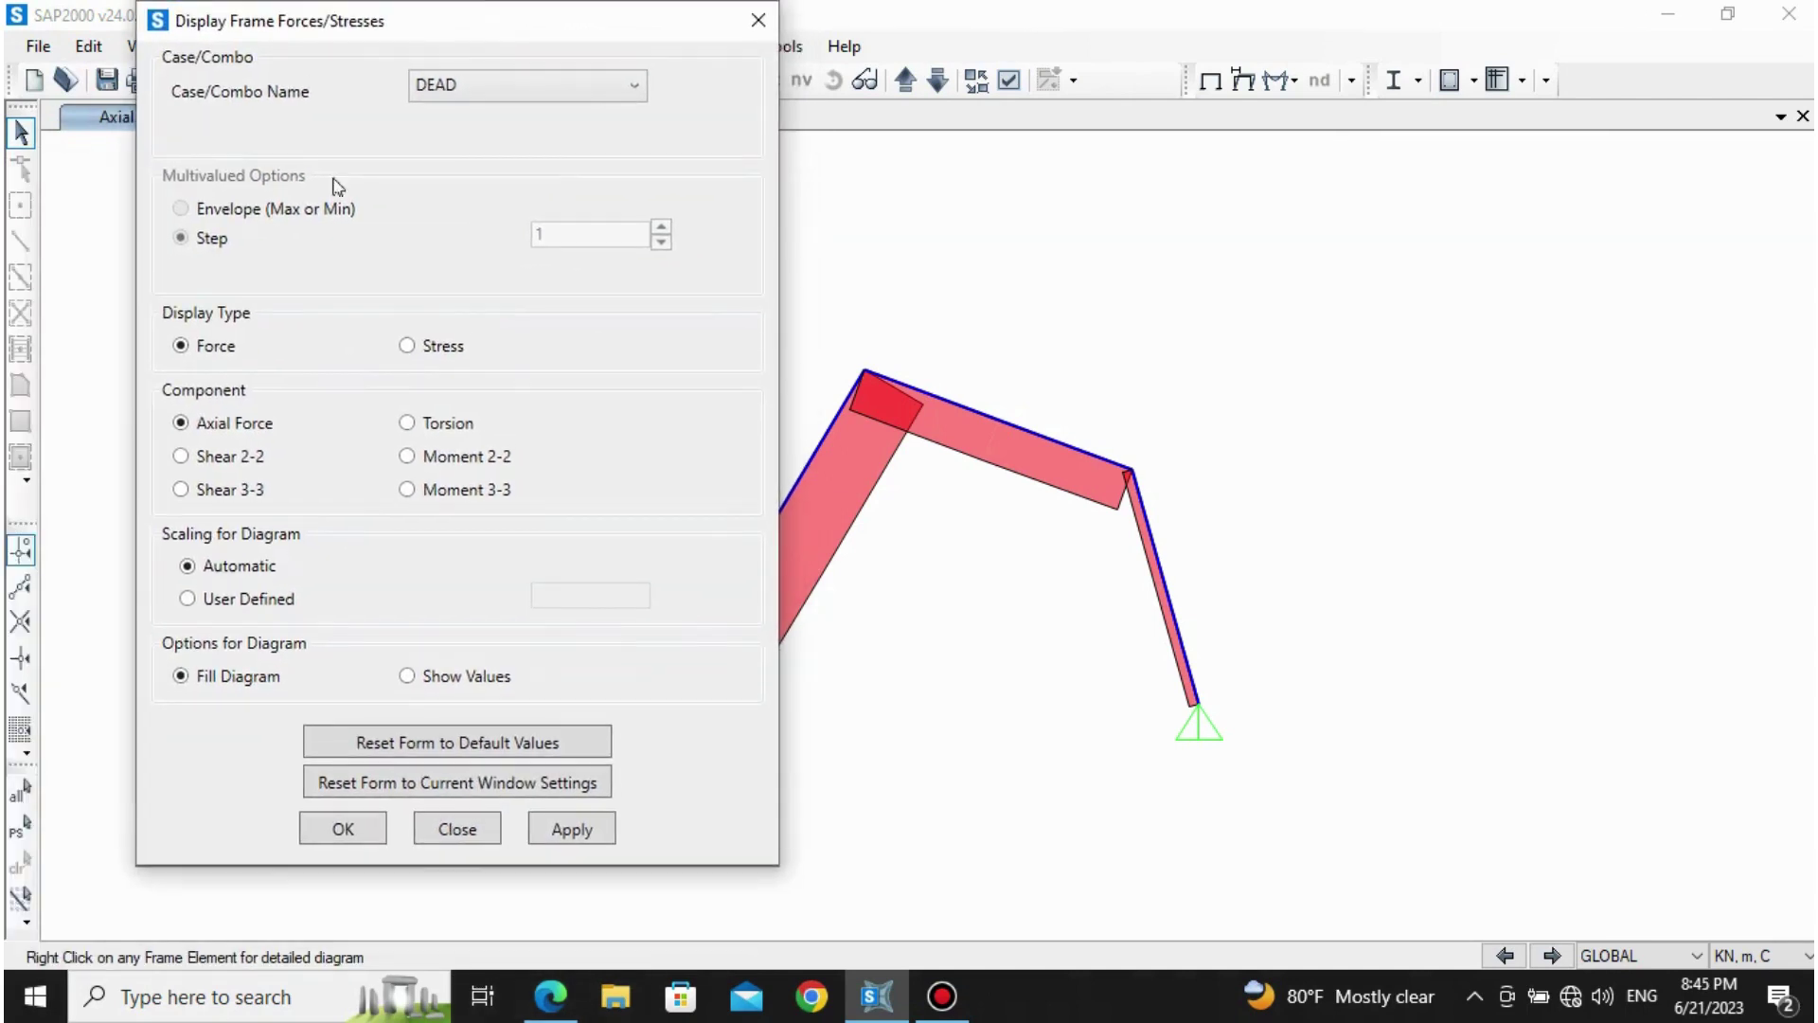
Step: Switch the displayed member force component to Shear 2-2 for the DEAD case and view the diagram
{"action": "left_click", "coordinate": [228, 462]}
{"action": "left_click", "coordinate": [572, 830]}
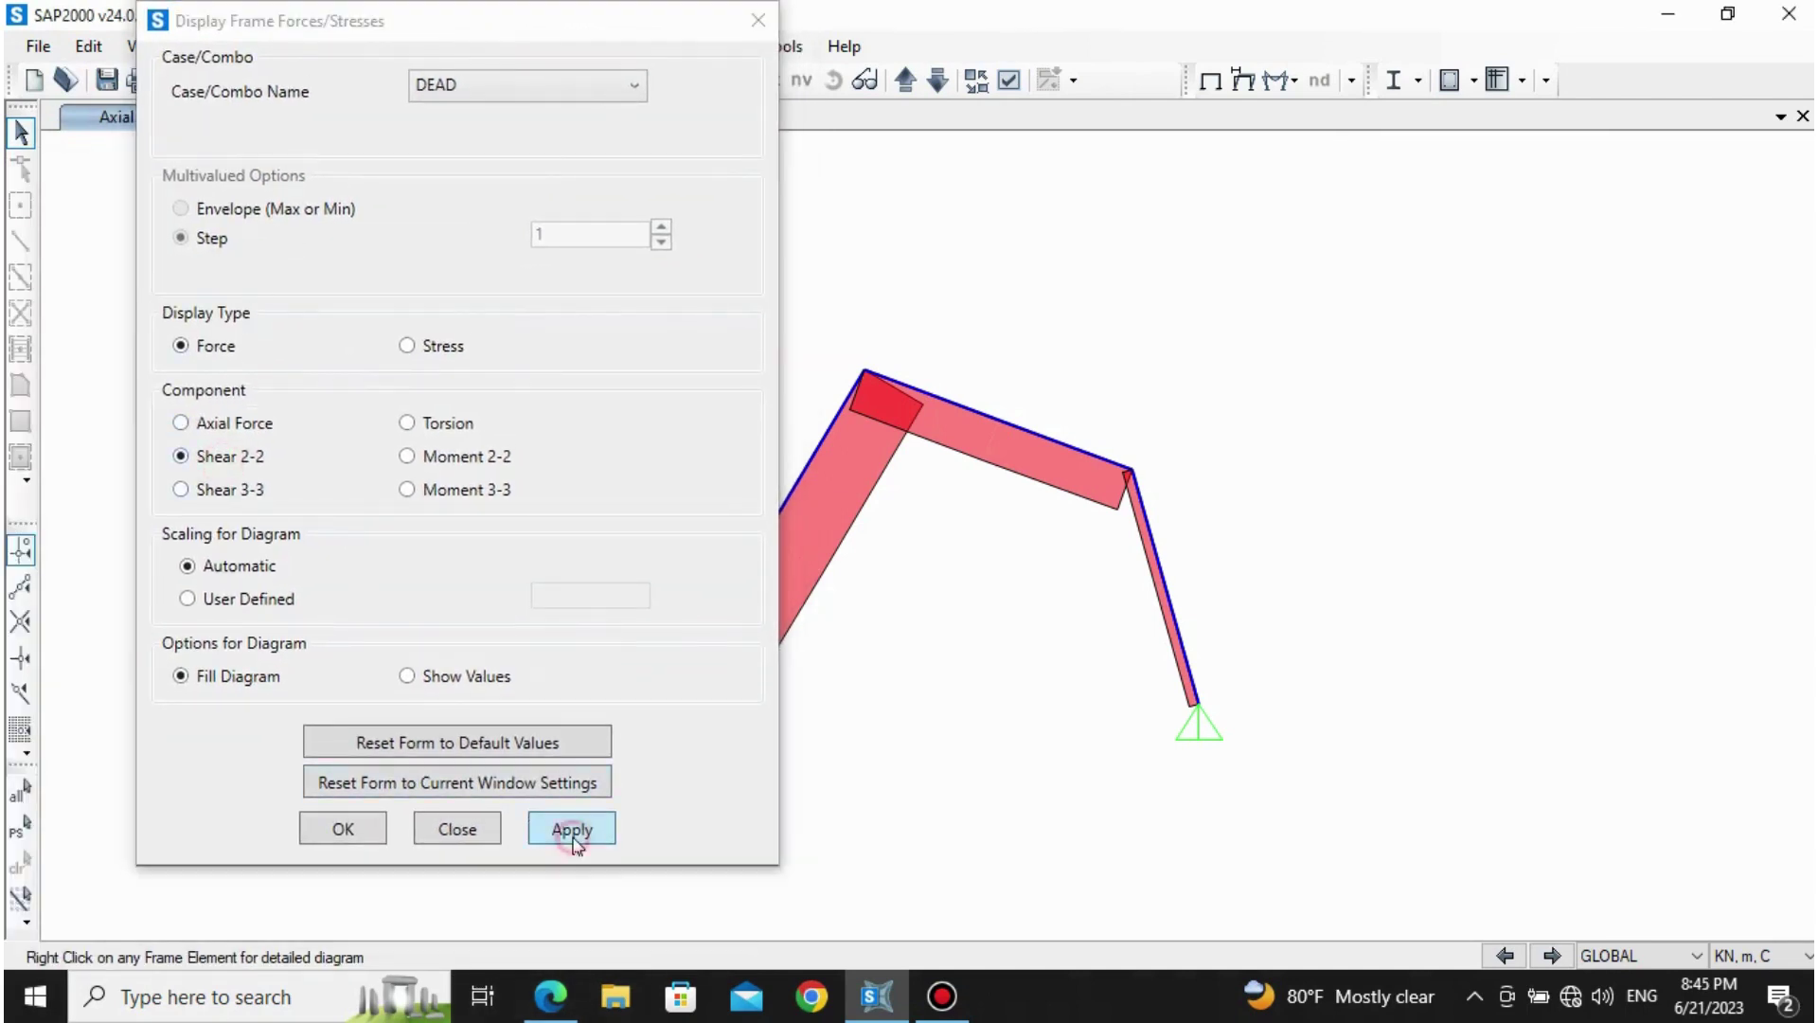
{"action": "mouse_move", "coordinate": [552, 24]}
{"action": "left_mouse_down"}
{"action": "mouse_move", "coordinate": [255, 434]}
{"action": "mouse_move", "coordinate": [349, 339]}
{"action": "mouse_move", "coordinate": [550, 23]}
{"action": "left_mouse_up"}
Step: Display the Moment 3-3 diagram of the frame for the DEAD case and close the force display settings
{"action": "left_click", "coordinate": [412, 490]}
{"action": "left_click", "coordinate": [530, 830]}
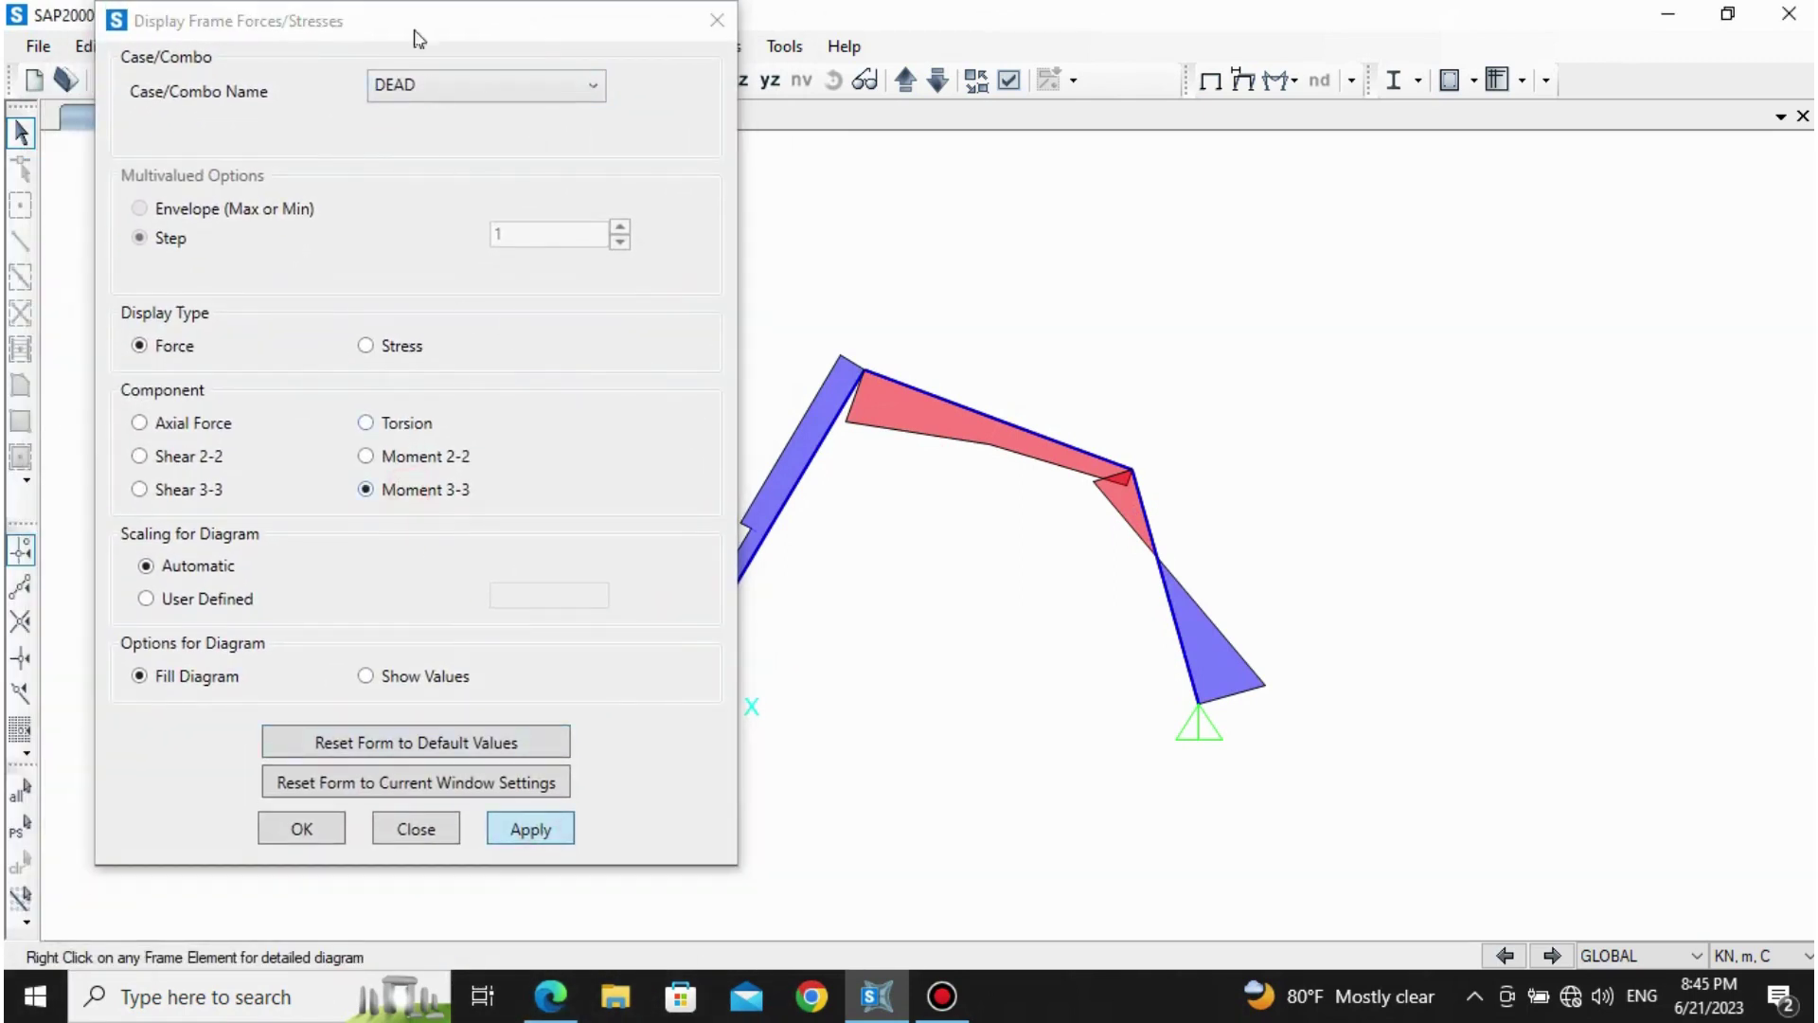
{"action": "mouse_move", "coordinate": [424, 21]}
{"action": "left_mouse_down"}
{"action": "mouse_move", "coordinate": [348, 316]}
{"action": "mouse_move", "coordinate": [581, 86]}
{"action": "left_mouse_up"}
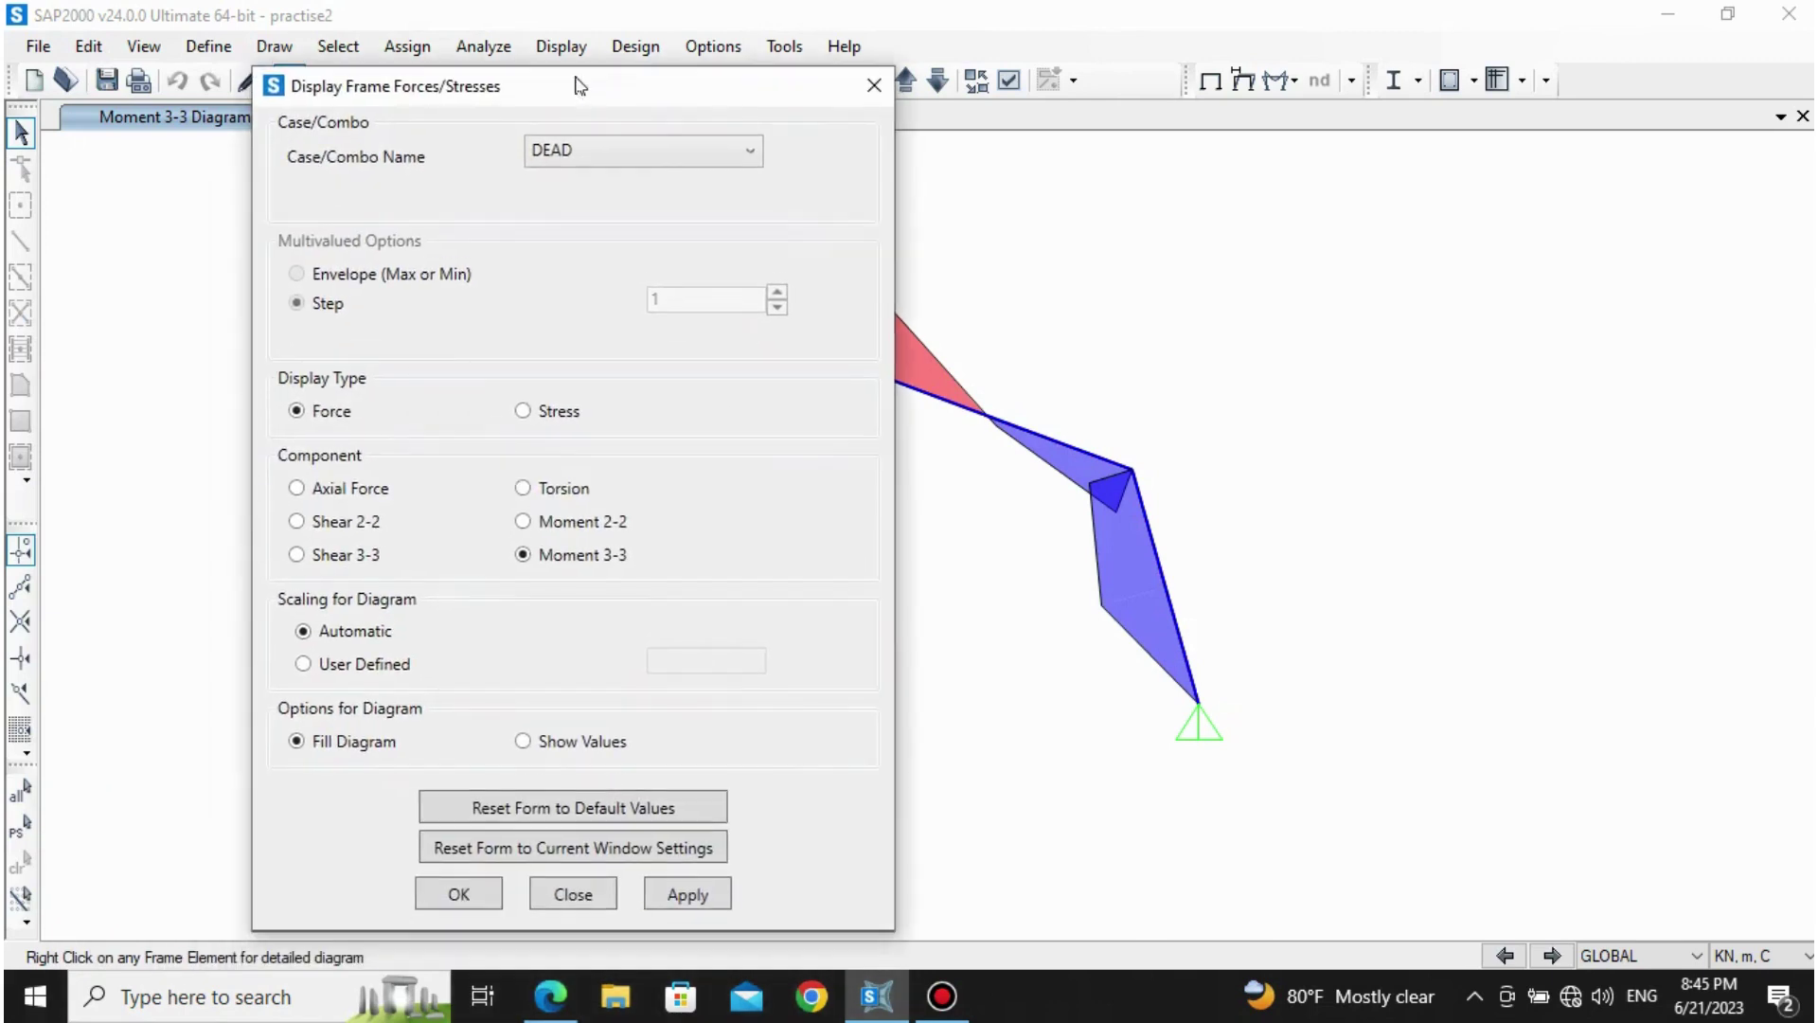
{"action": "left_click", "coordinate": [455, 894]}
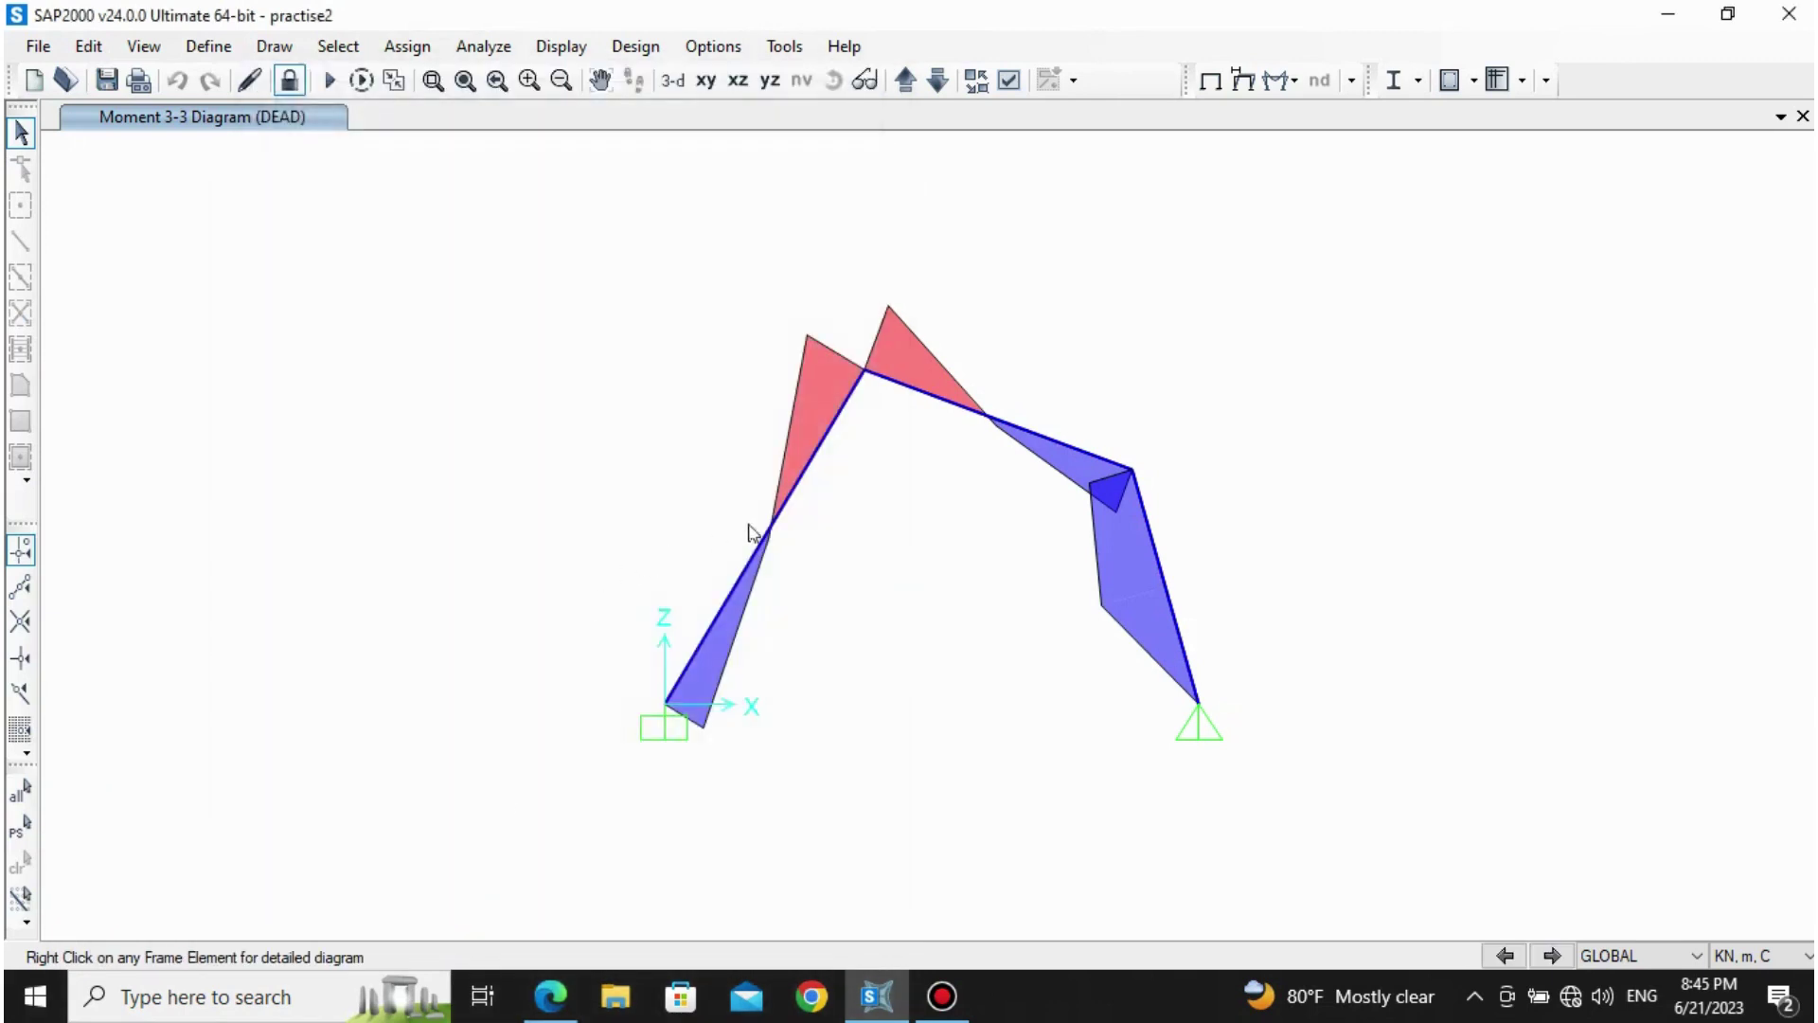
Step: Open the detailed diagrams of the inclined member at the fixed support and examine its loads, shear, moment and deflection
{"action": "mouse_move", "coordinate": [825, 450]}
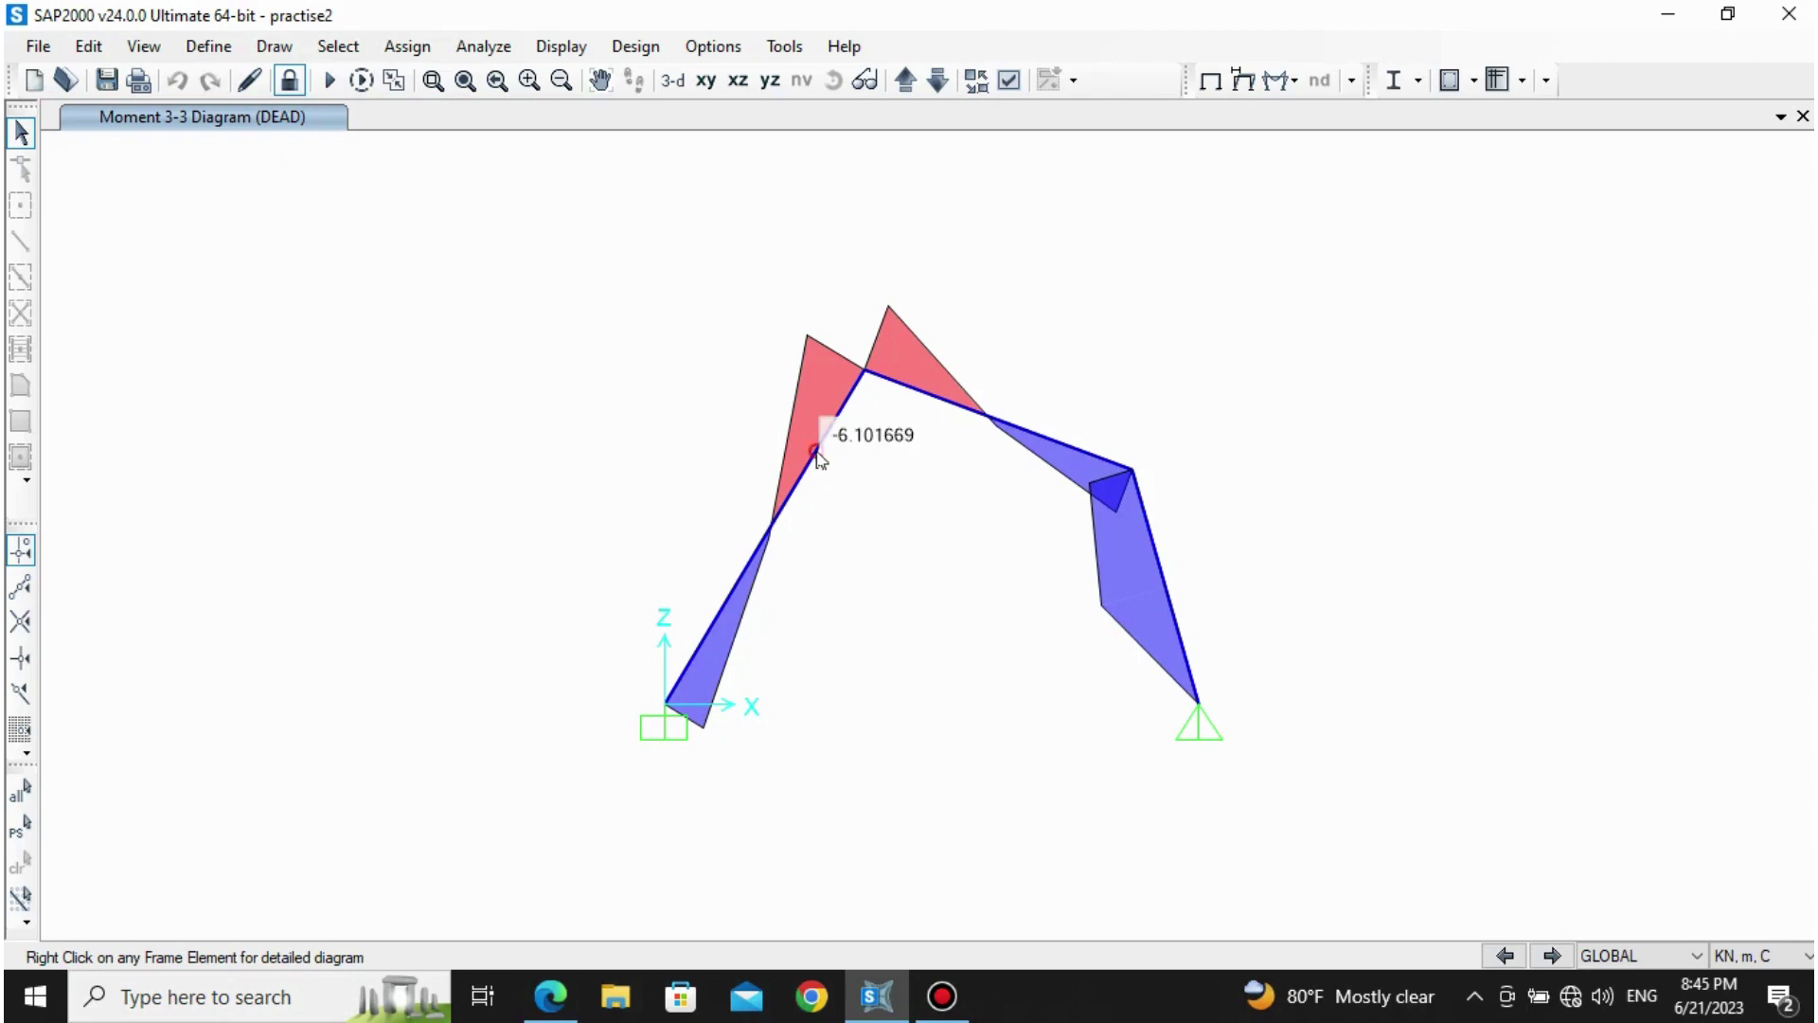
{"action": "right_click", "coordinate": [817, 454]}
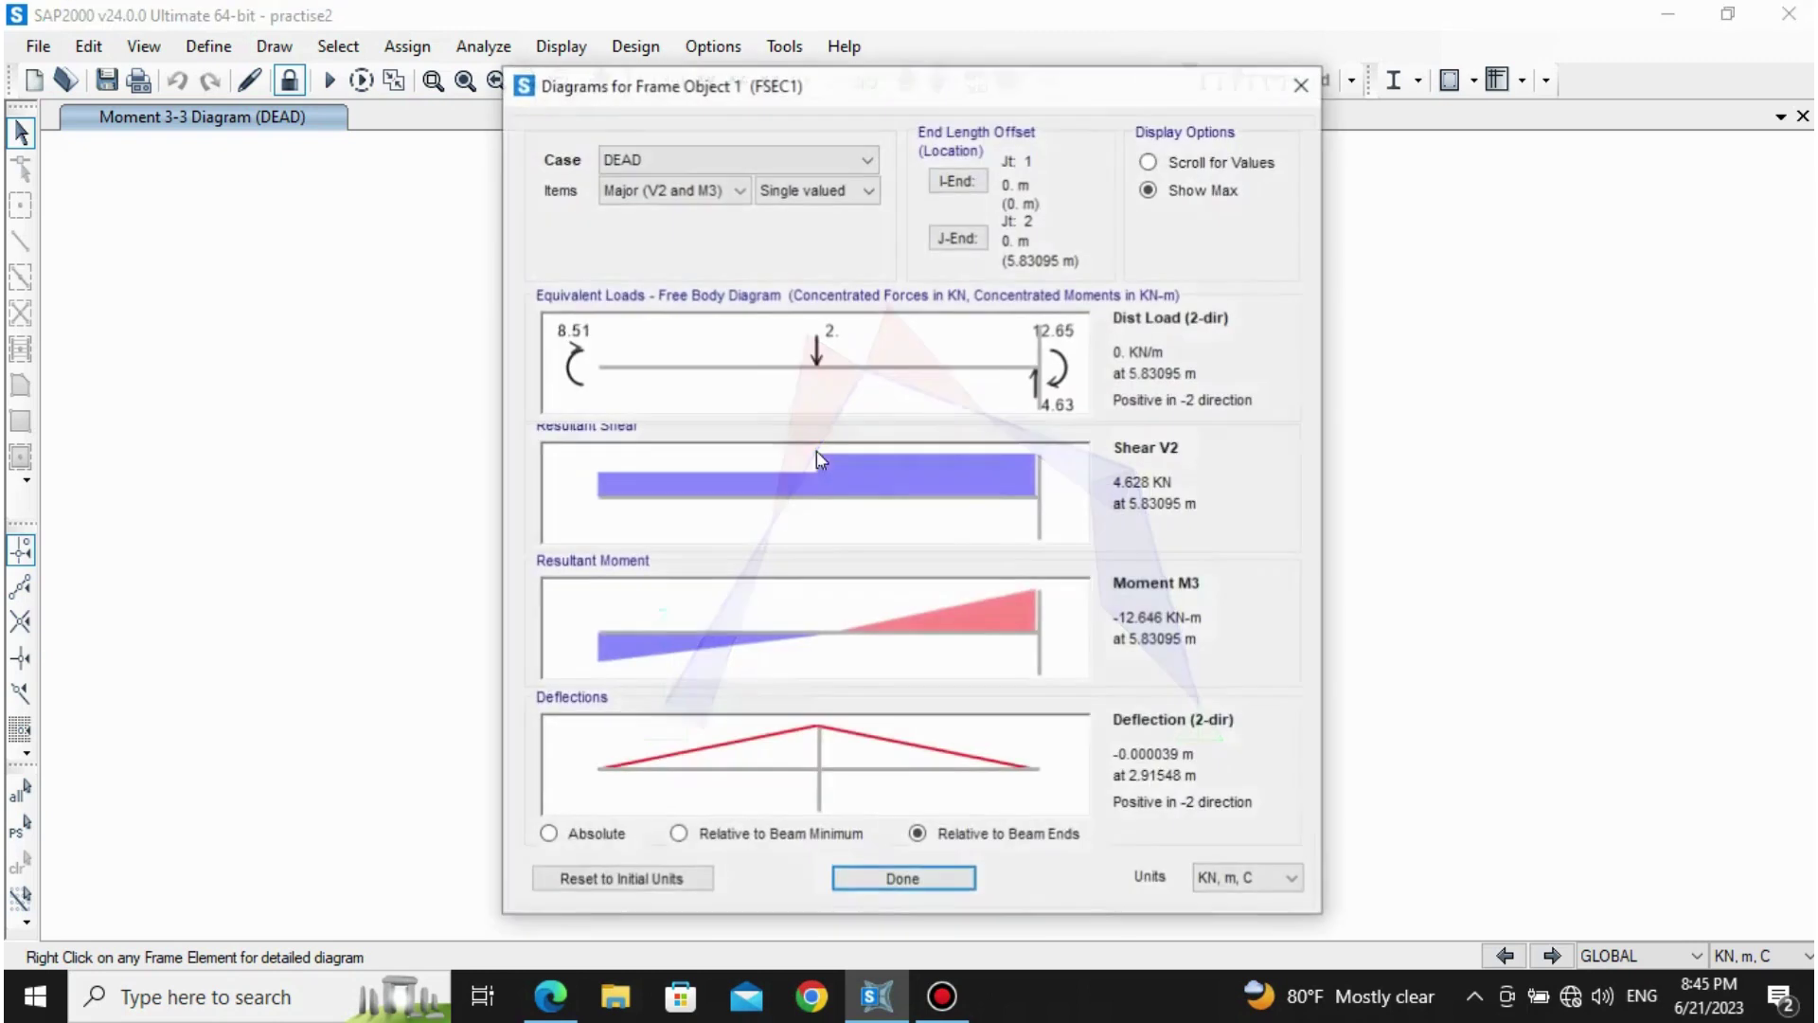
{"action": "left_click_drag", "start_coordinate": [964, 74], "coordinate": [978, 26]}
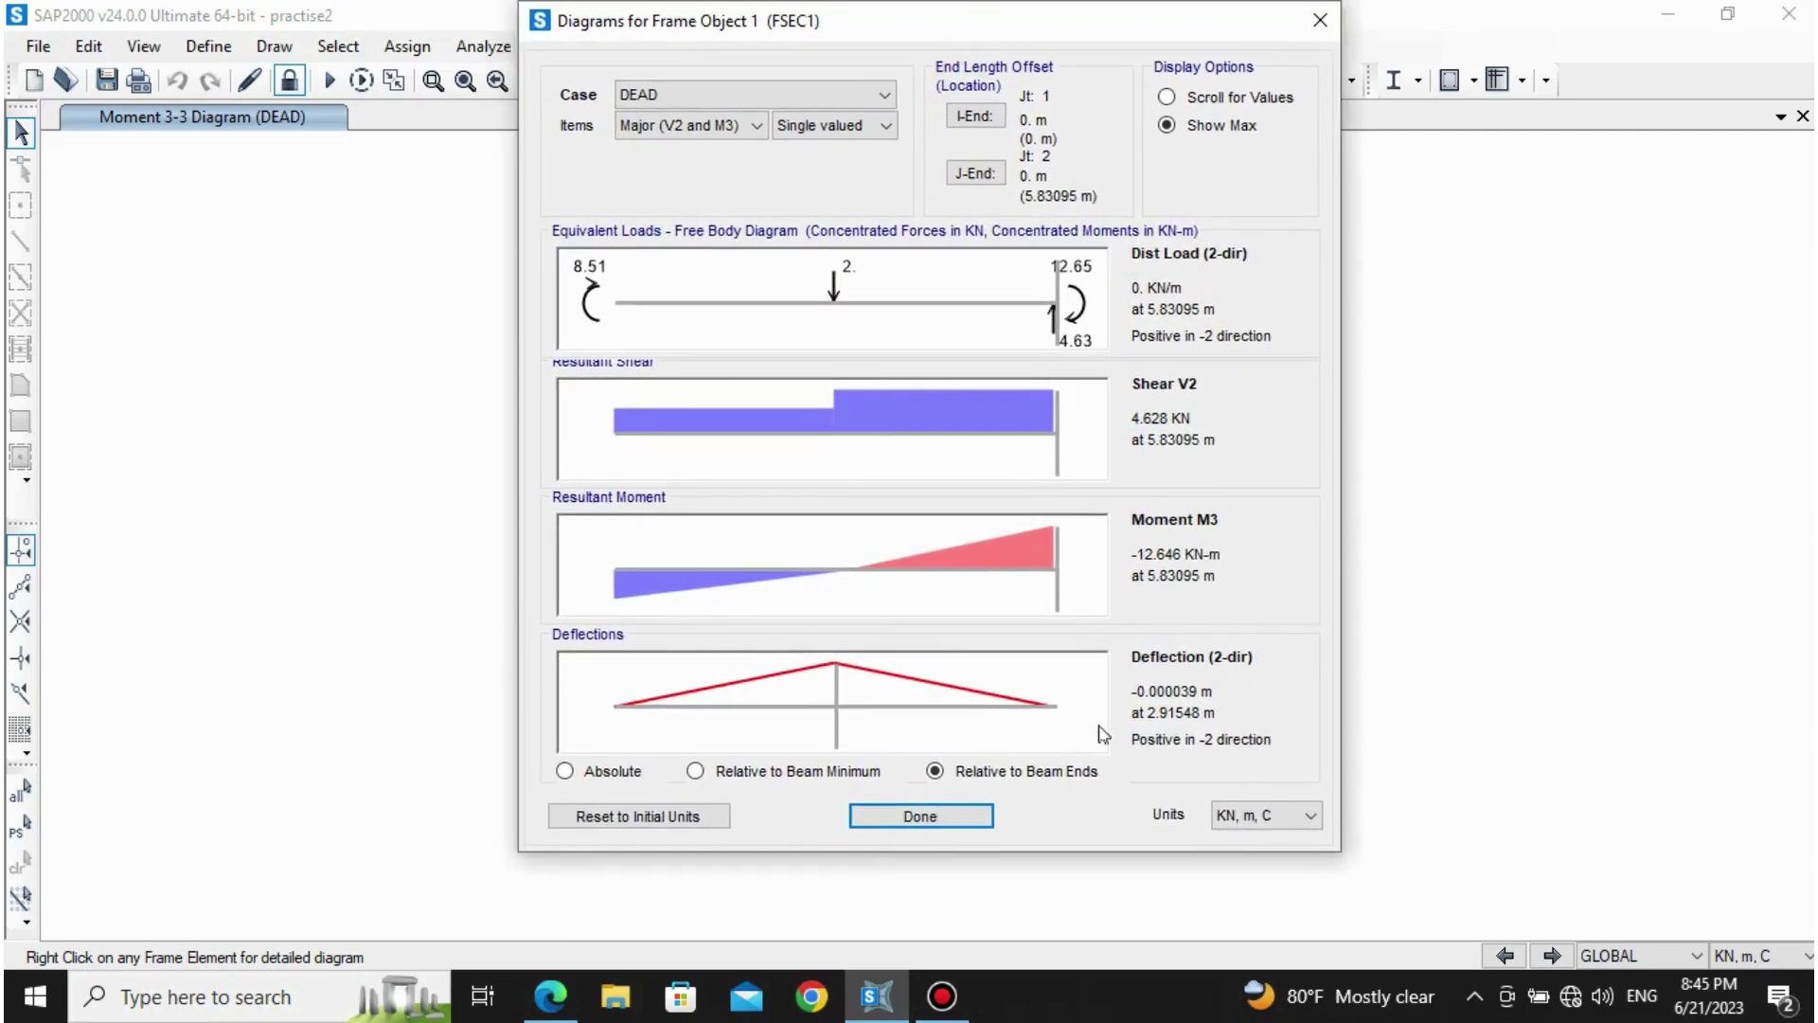
{"action": "left_click", "coordinate": [876, 822]}
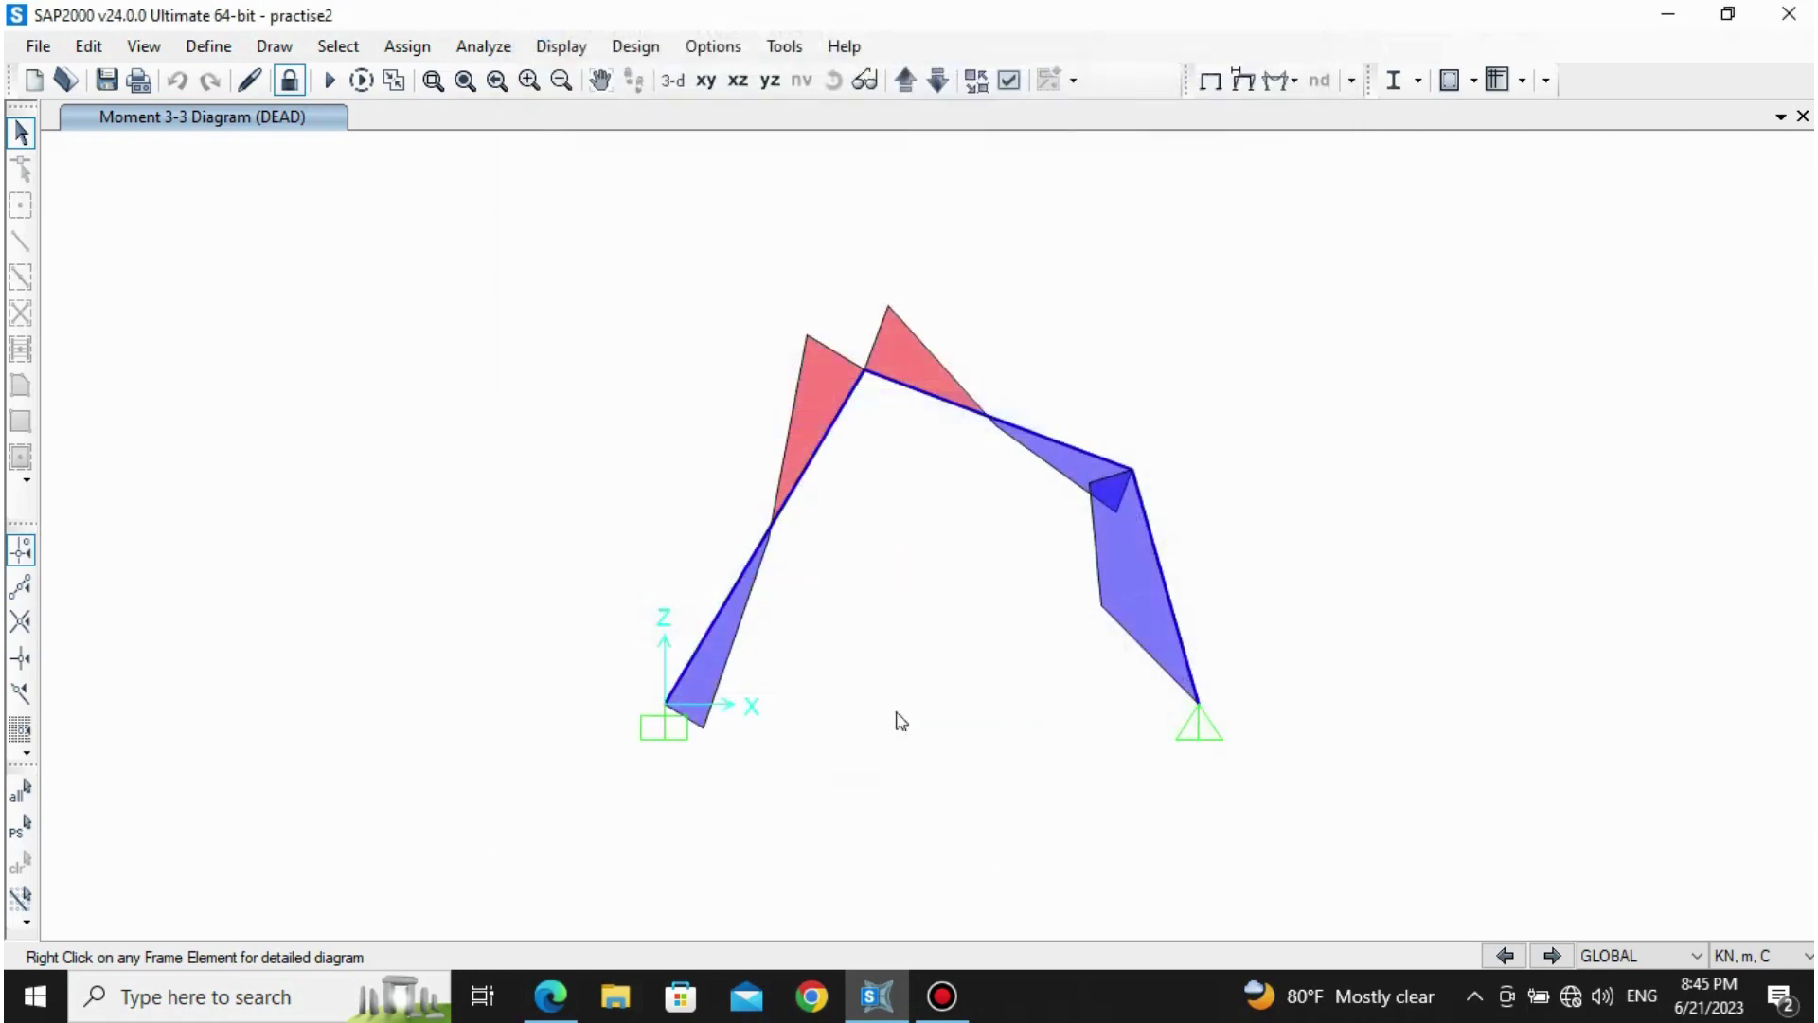
Step: Open the detailed diagrams of the member at the pinned support and read shear, moment and deflection at several locations, including midspan
{"action": "mouse_move", "coordinate": [1157, 558]}
{"action": "right_click", "coordinate": [1153, 561]}
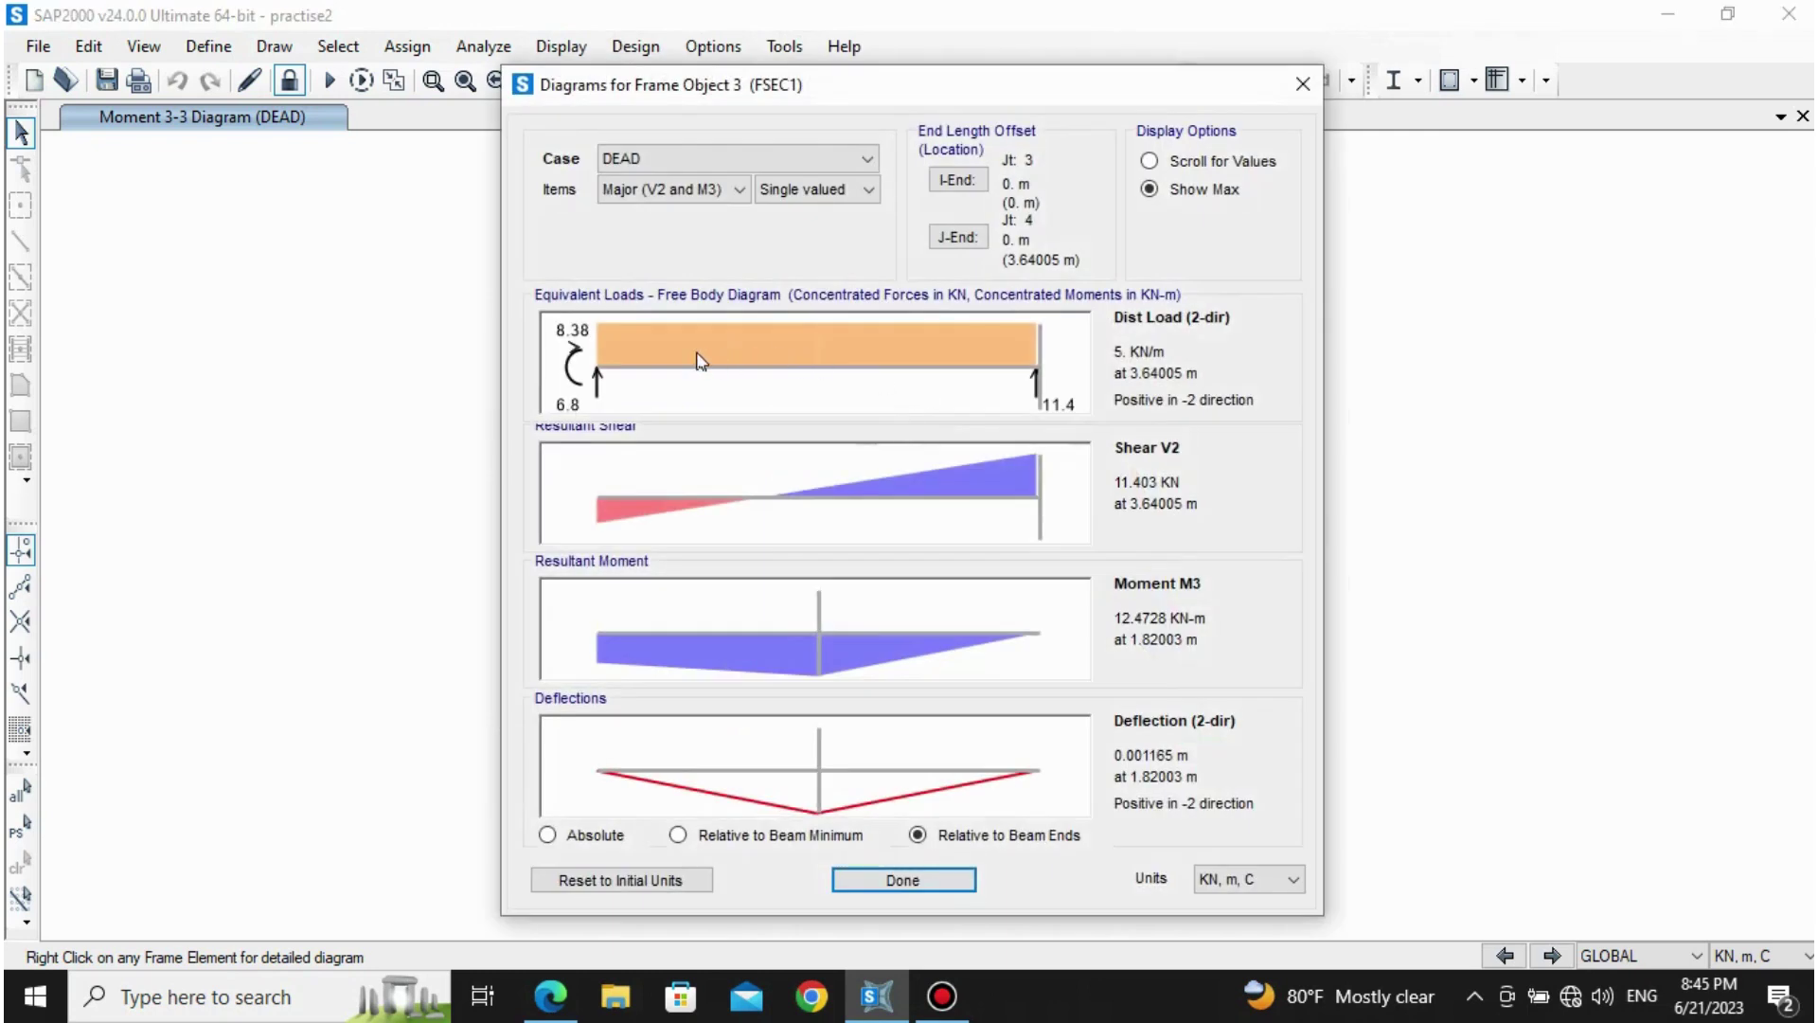
{"action": "left_click_drag", "start_coordinate": [637, 352], "coordinate": [939, 353]}
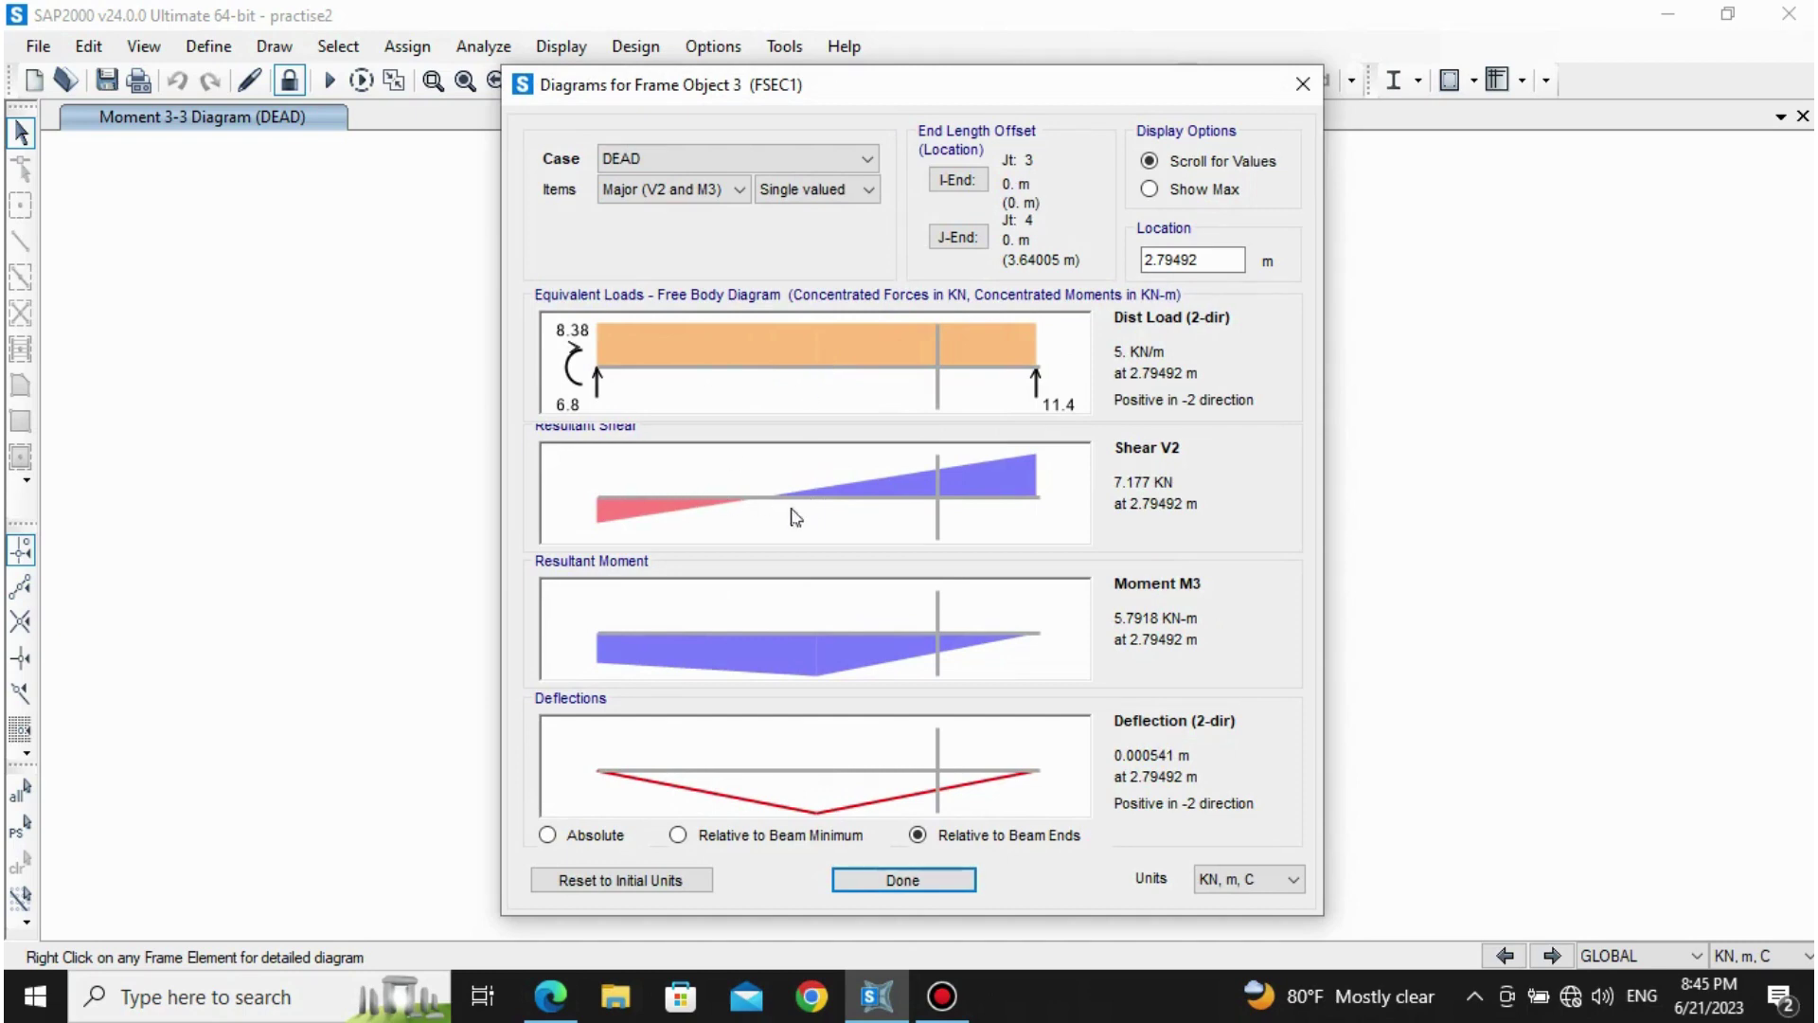
{"action": "left_click_drag", "start_coordinate": [782, 774], "coordinate": [802, 769]}
{"action": "left_click", "coordinate": [827, 770]}
{"action": "left_click", "coordinate": [853, 770]}
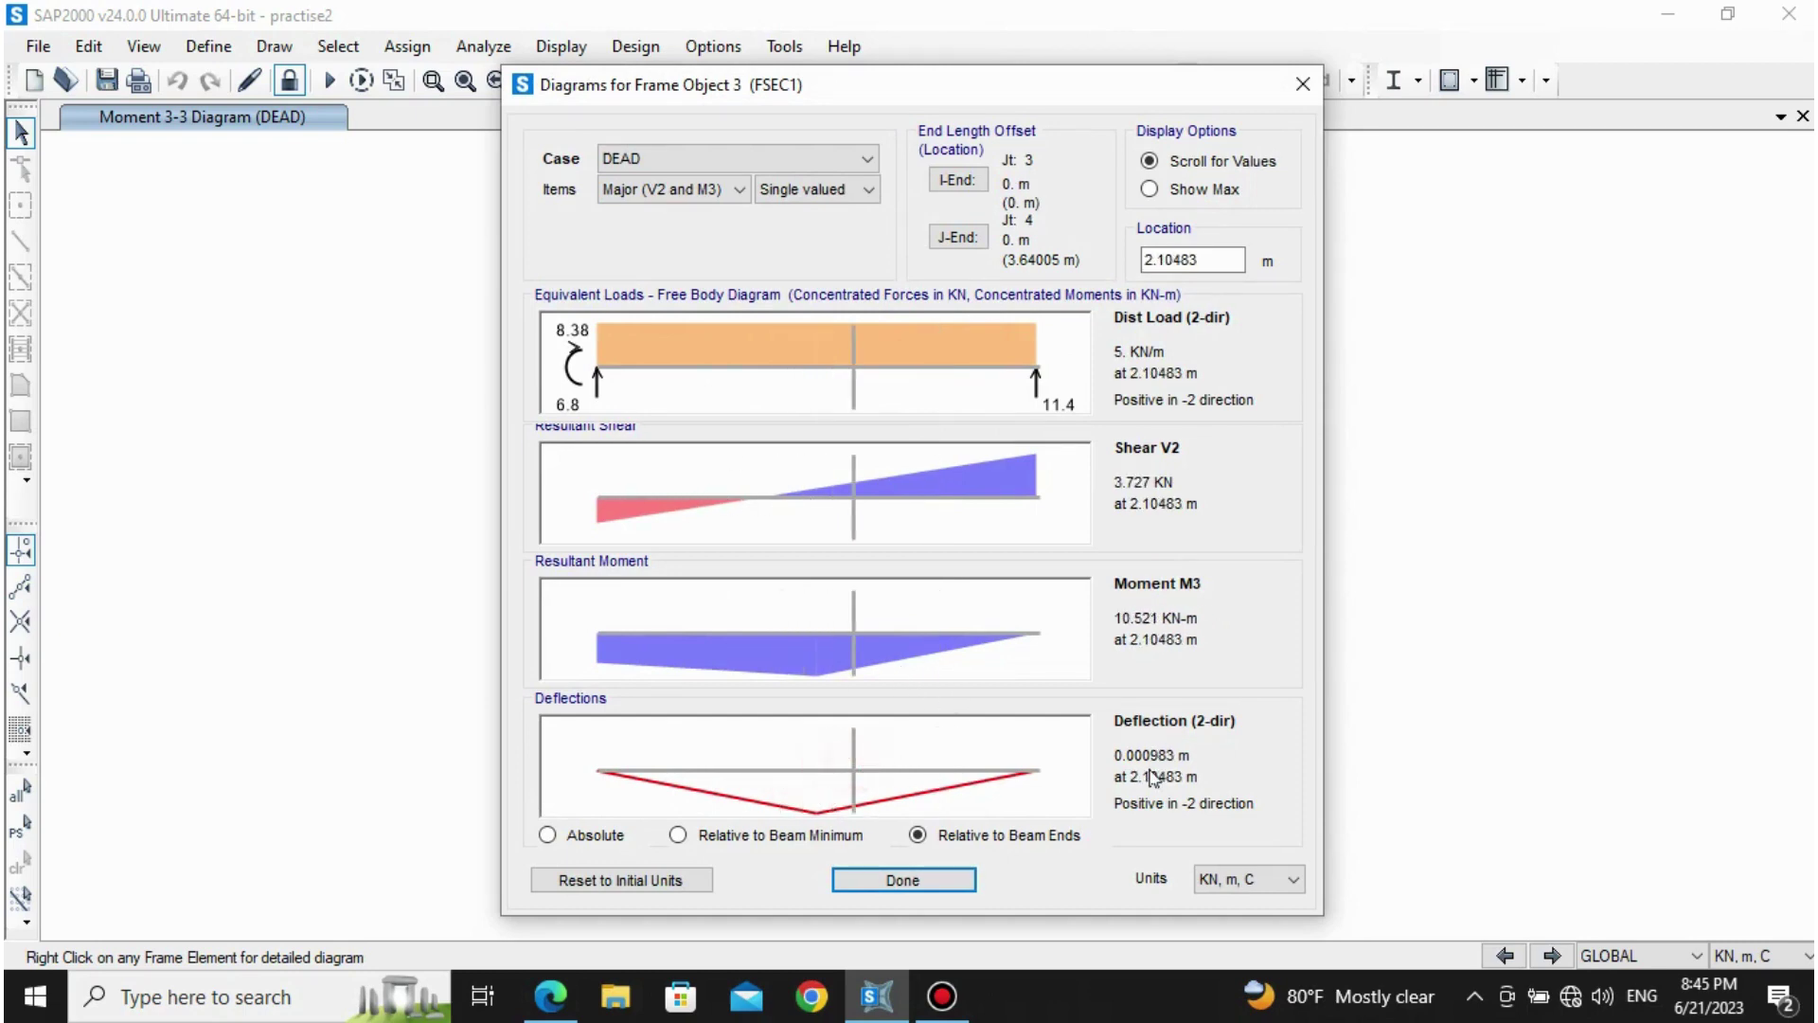
{"action": "left_click_drag", "start_coordinate": [920, 772], "coordinate": [987, 770]}
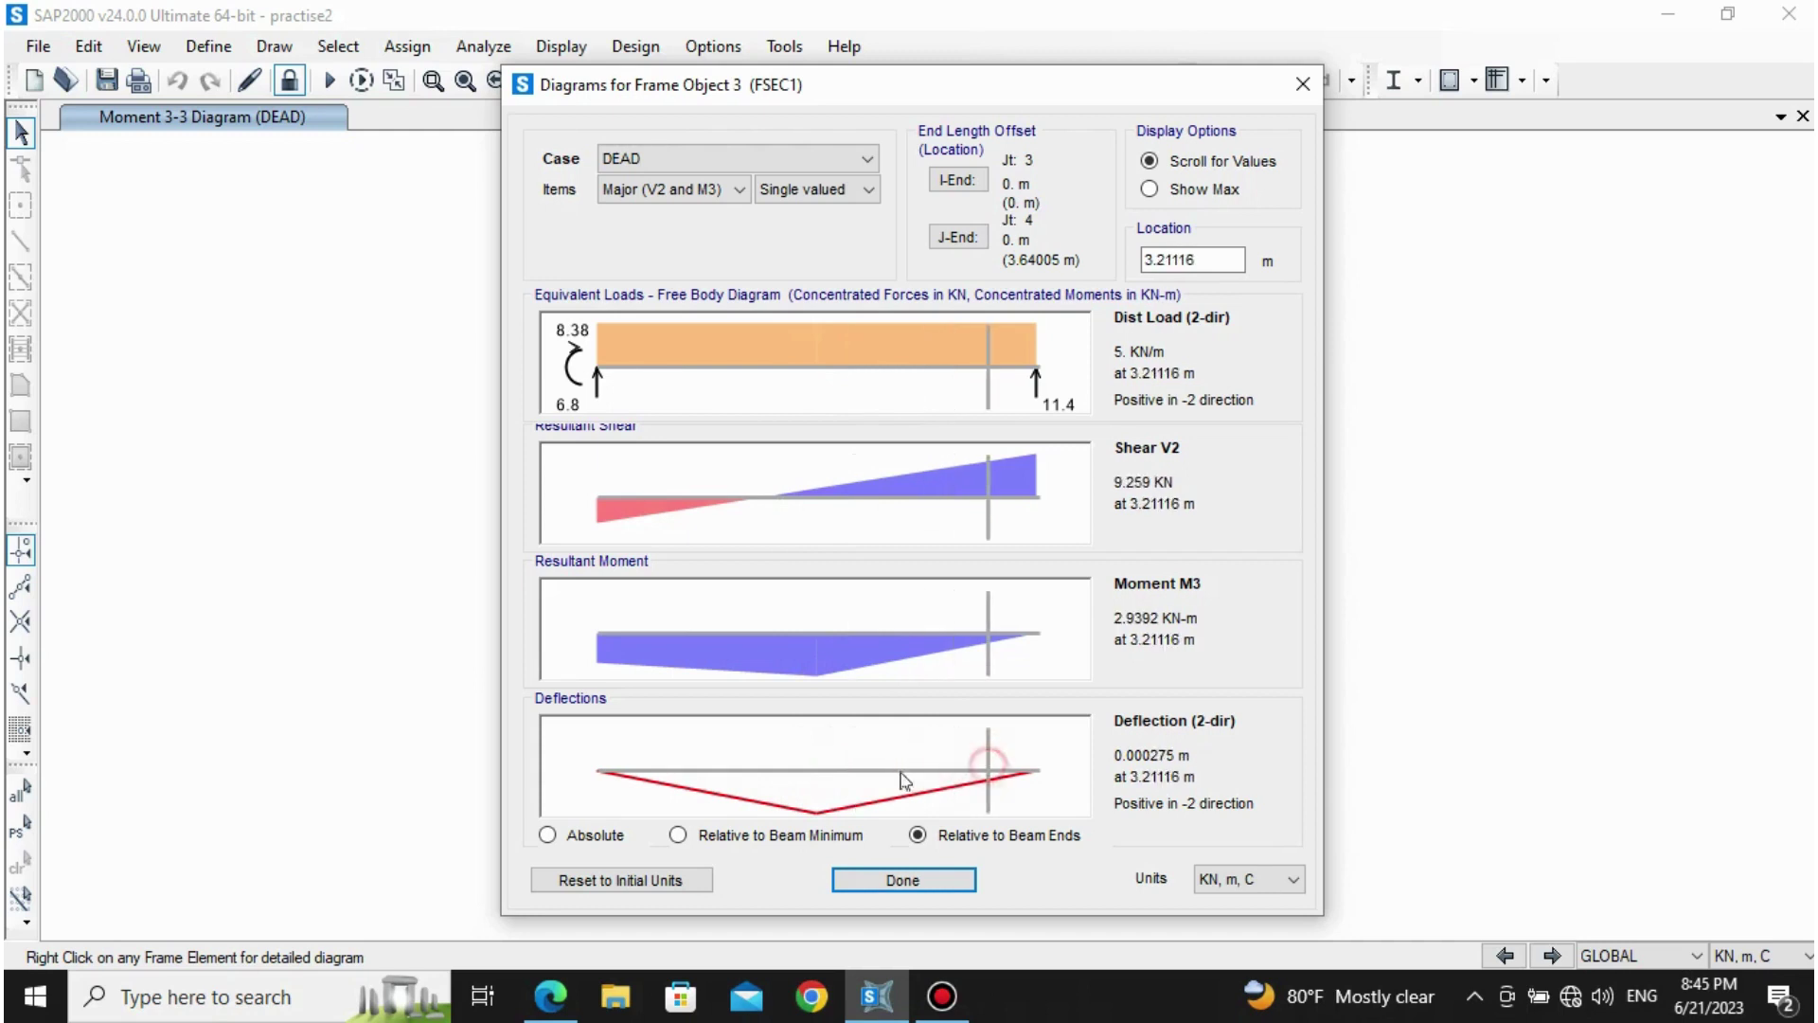
{"action": "left_click", "coordinate": [819, 815]}
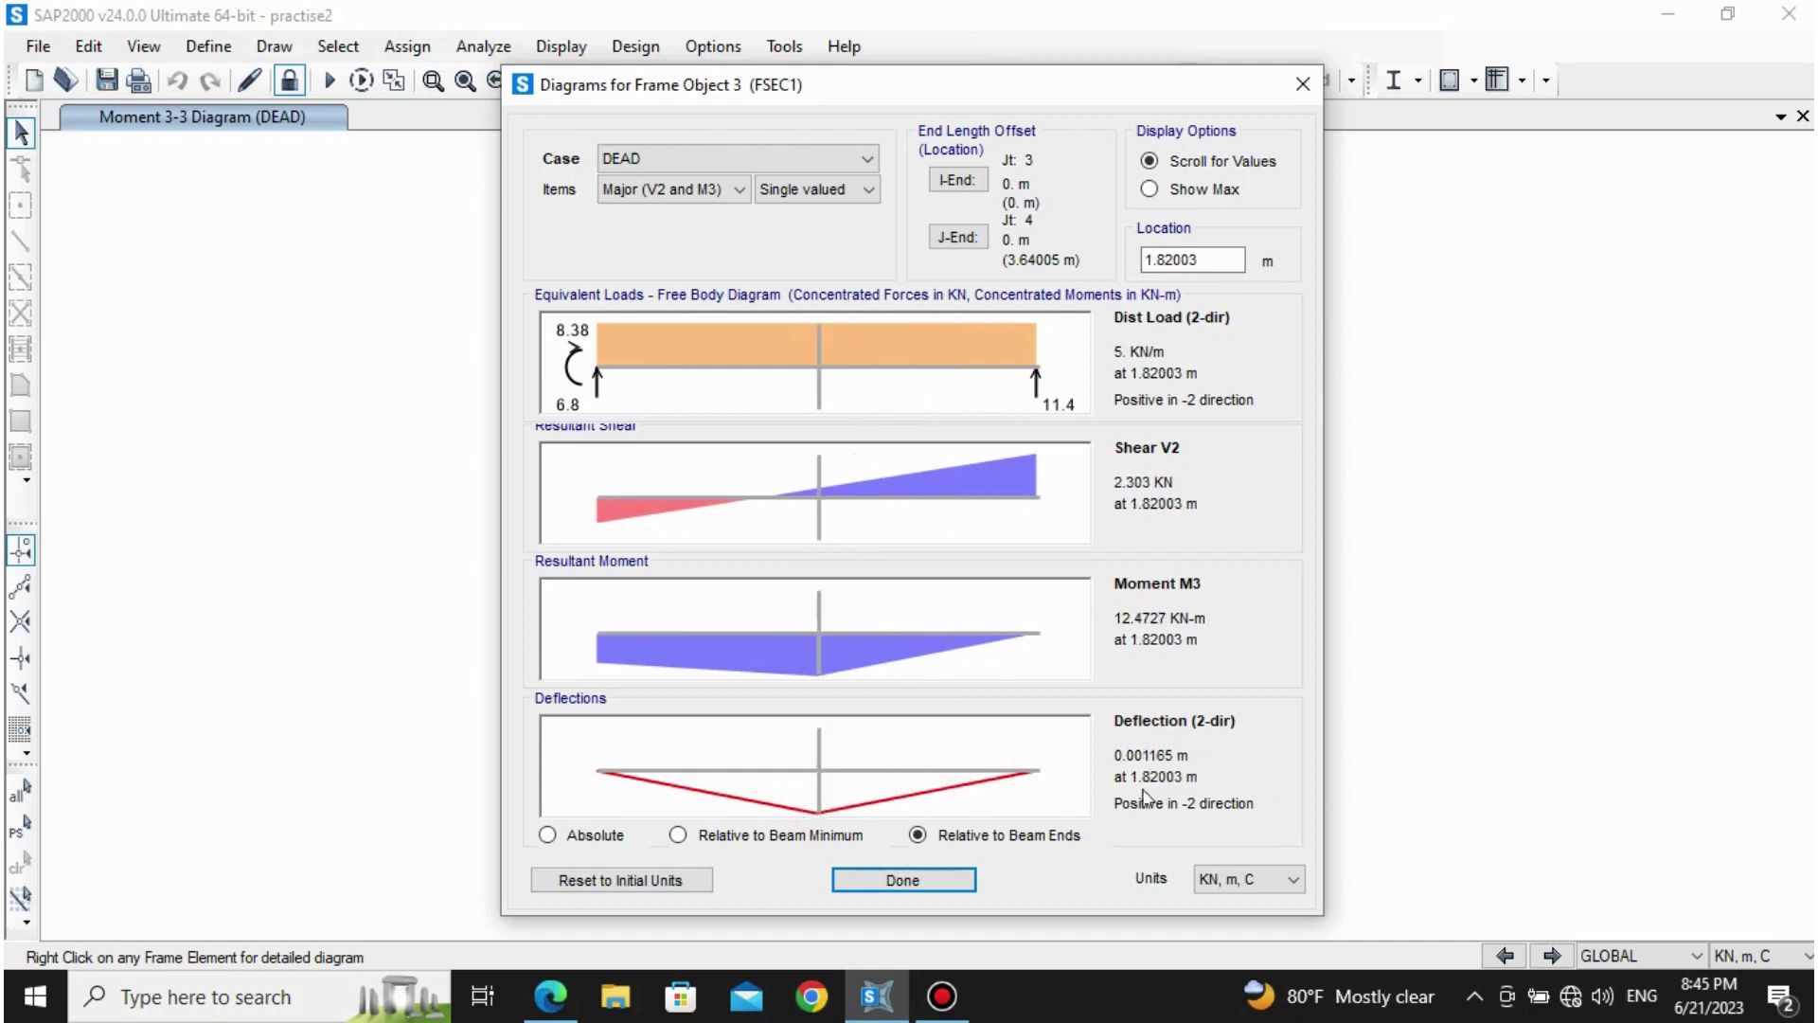
{"action": "left_click", "coordinate": [935, 879]}
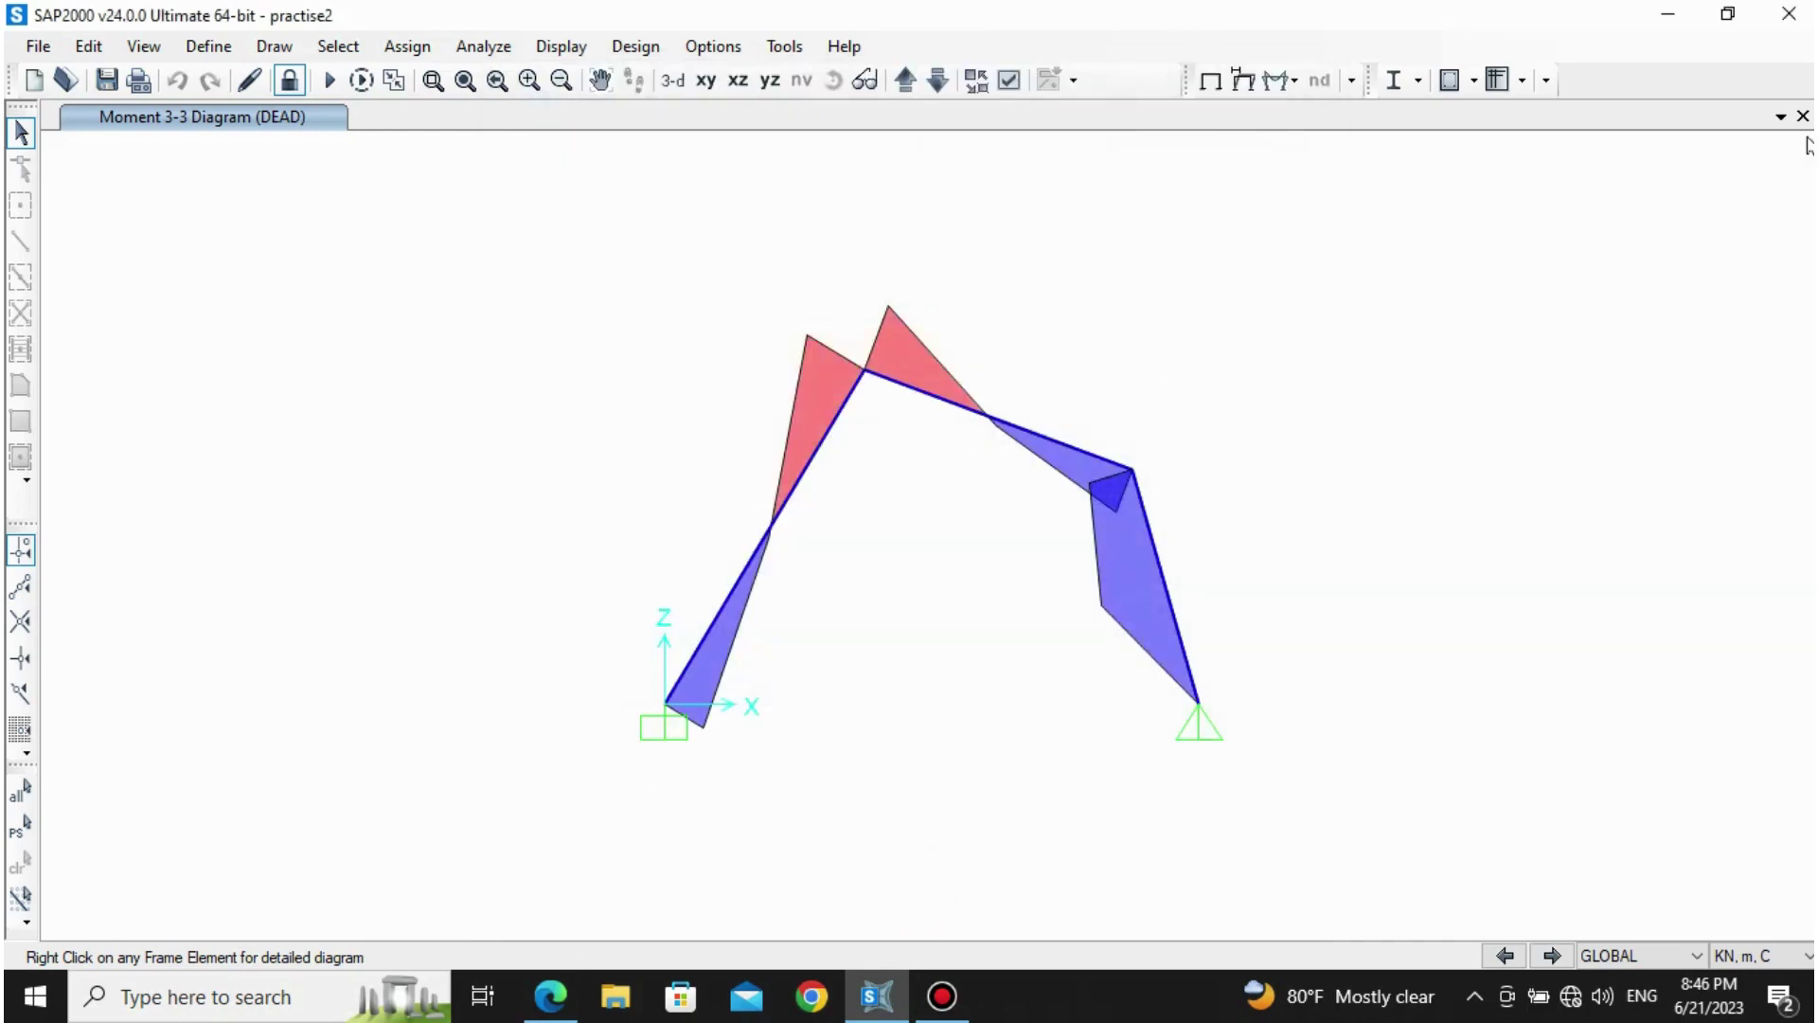
Step: Switch to FRAME.pdf in Microsoft Edge to review the original frame drawing
{"action": "left_click", "coordinate": [1781, 116]}
{"action": "left_click", "coordinate": [298, 117]}
{"action": "left_click", "coordinate": [530, 1015]}
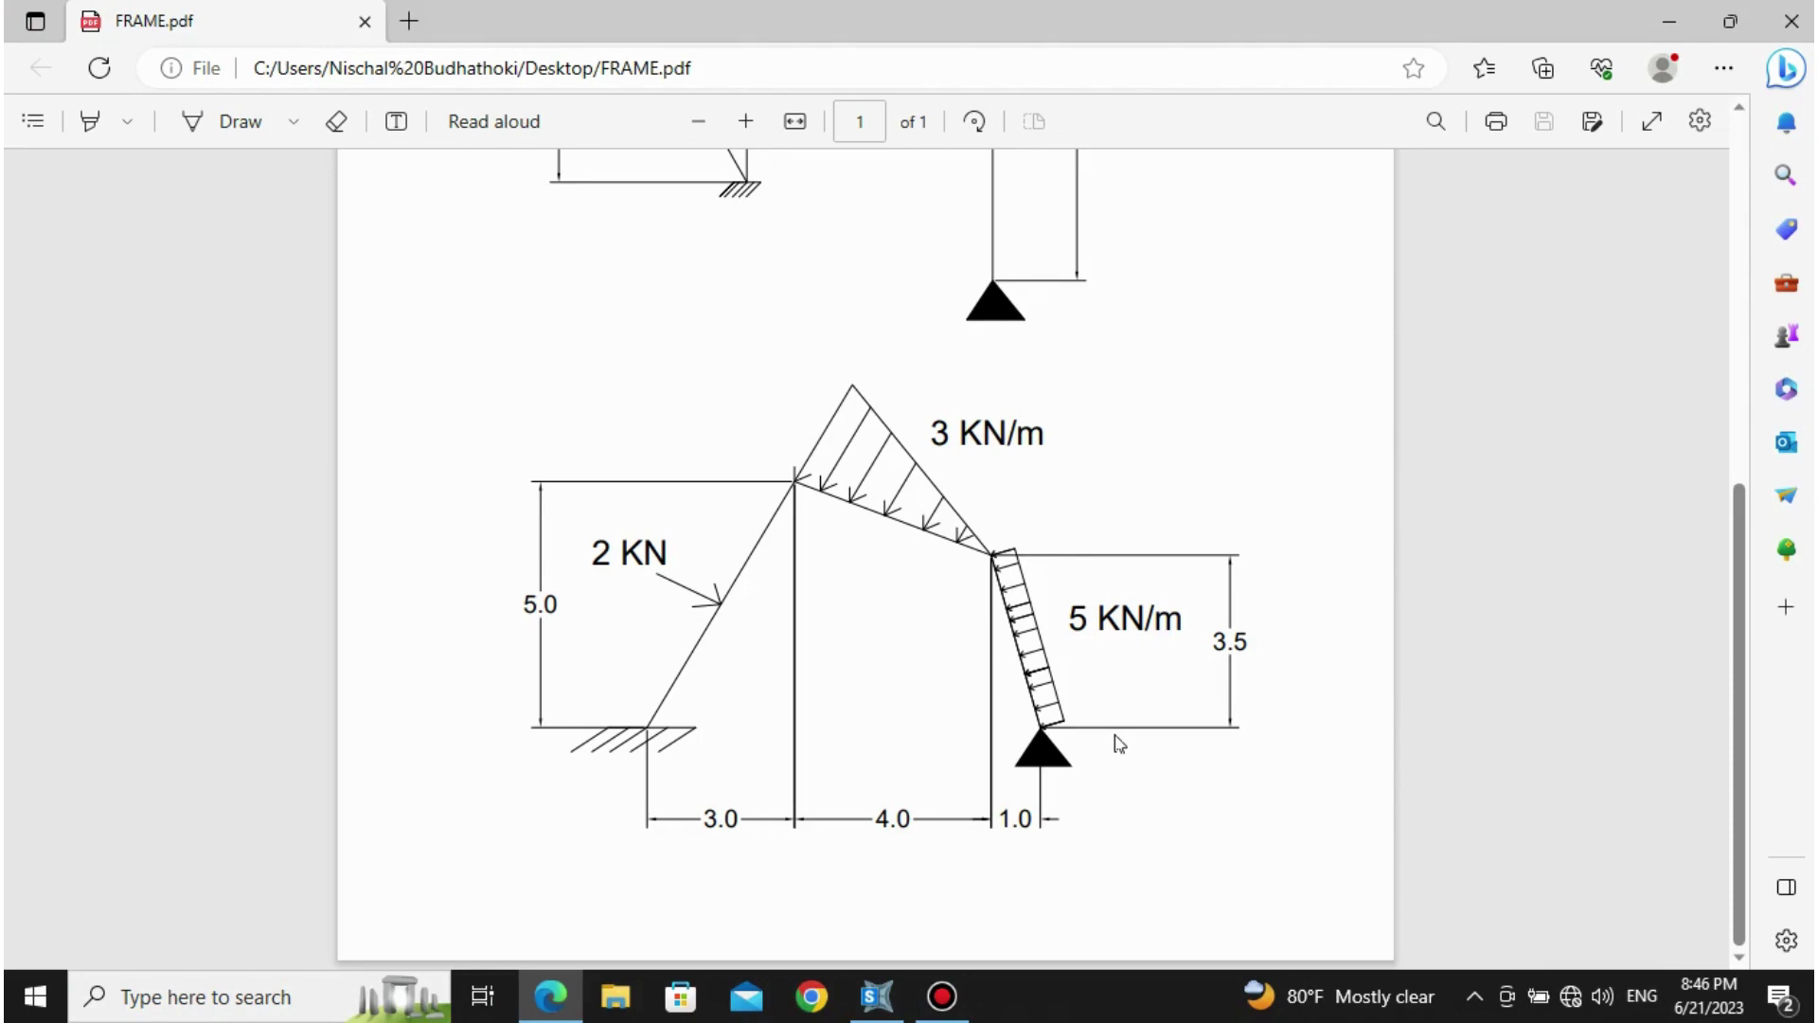
{"action": "left_click", "coordinate": [942, 996]}
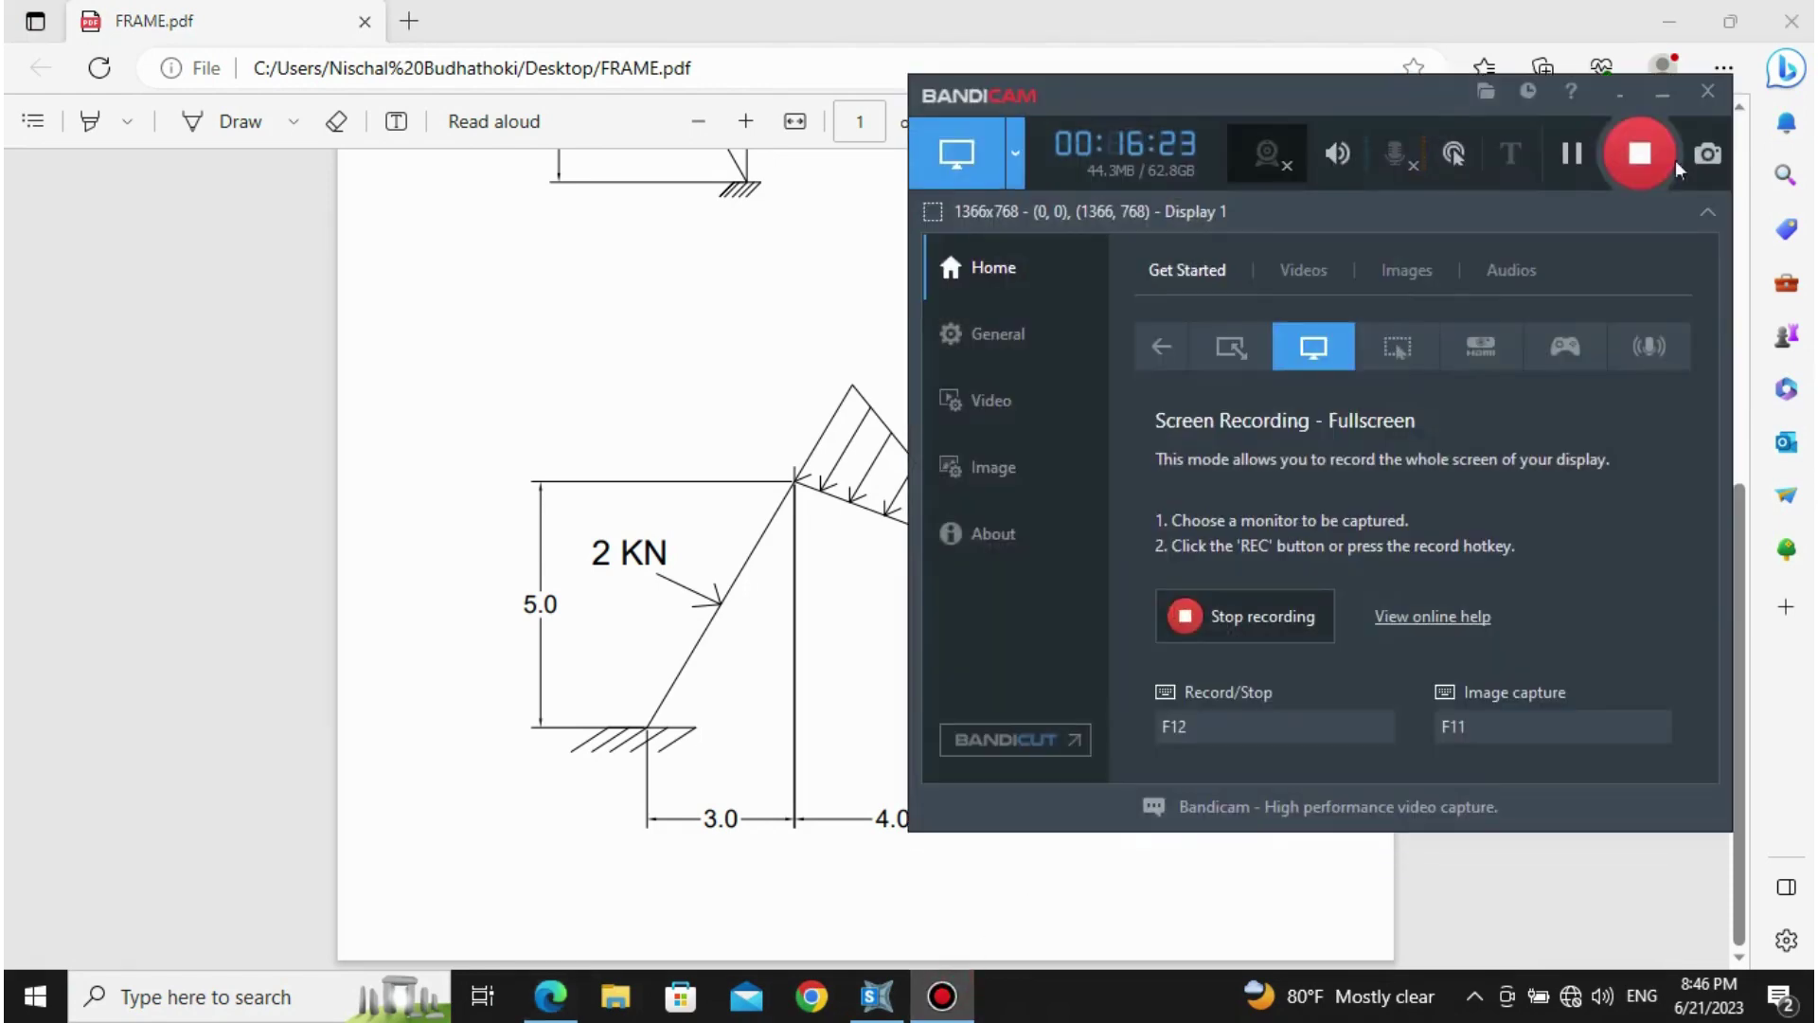